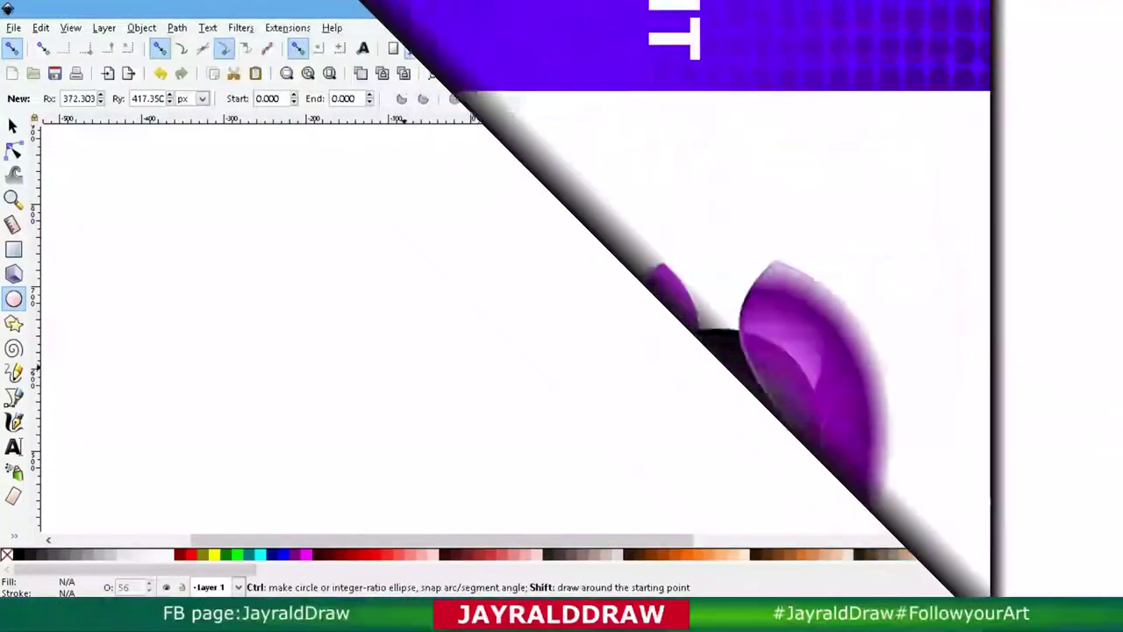
Step: Draw a semi-transparent red circle, enlarge it to about 326 × 326 px and centre it in view
drag(466, 397, 483, 413)
key(s)
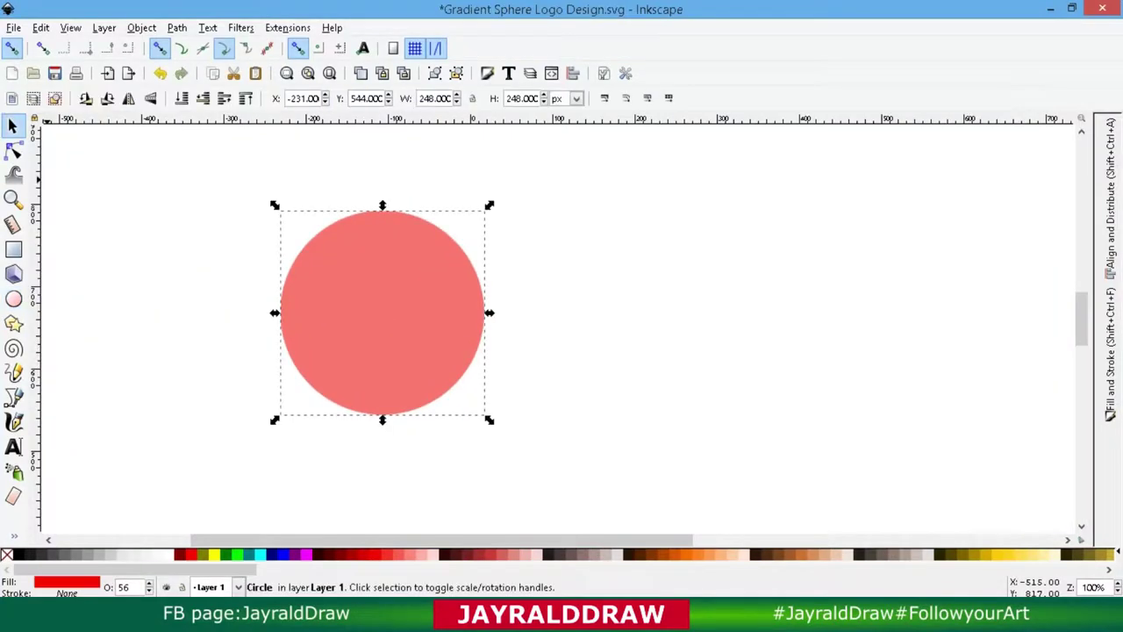
drag(485, 356, 540, 369)
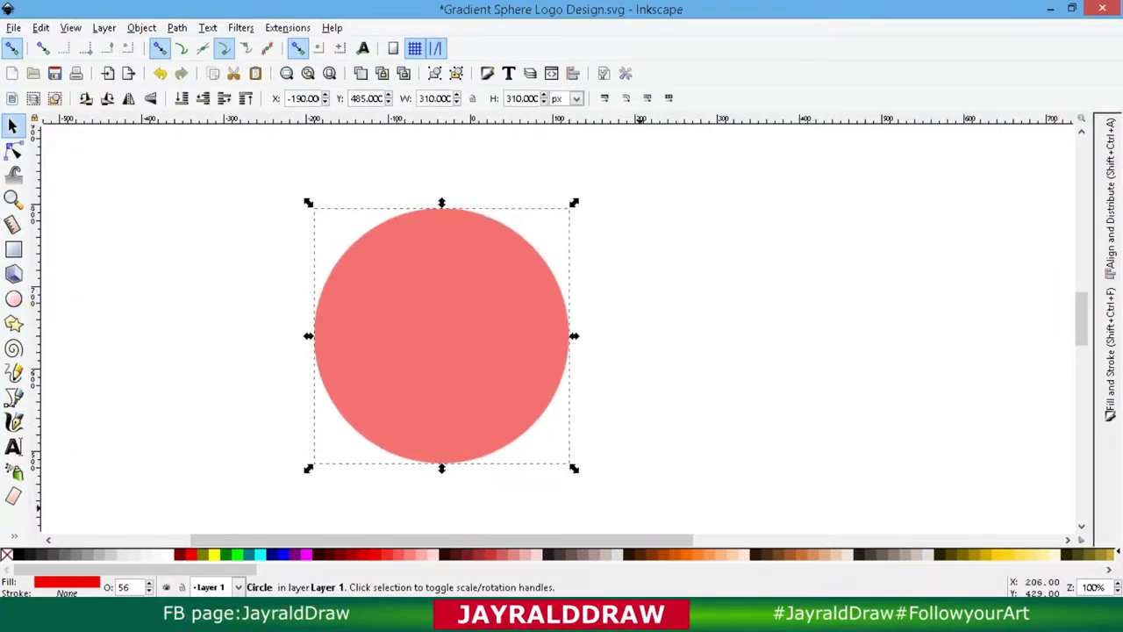
drag(544, 431, 576, 467)
key(3)
drag(494, 419, 445, 423)
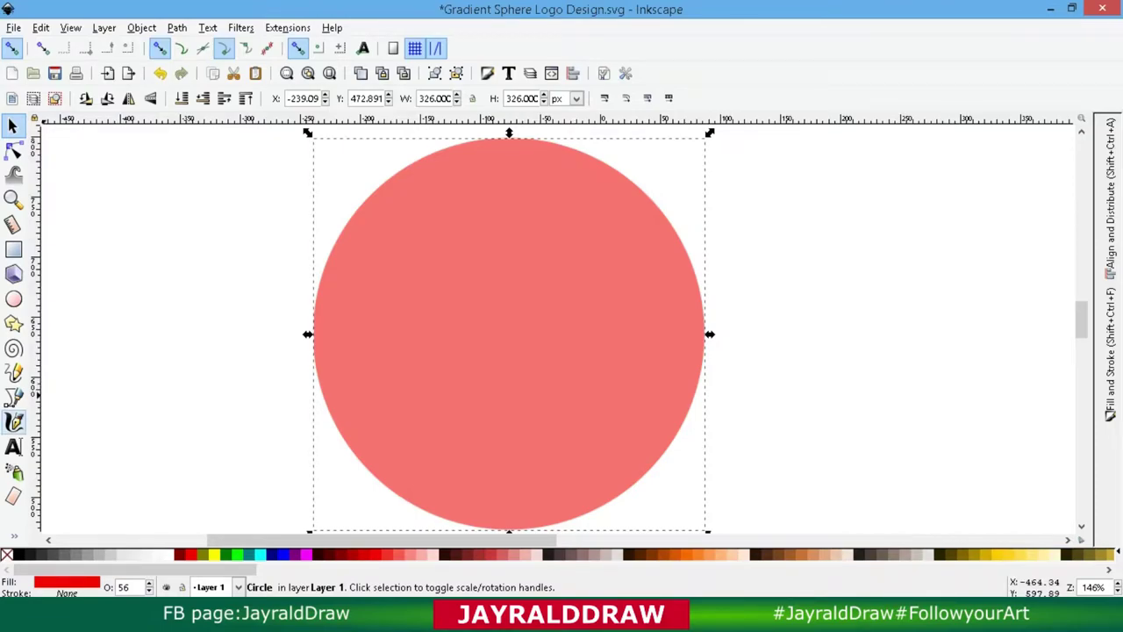
click(13, 397)
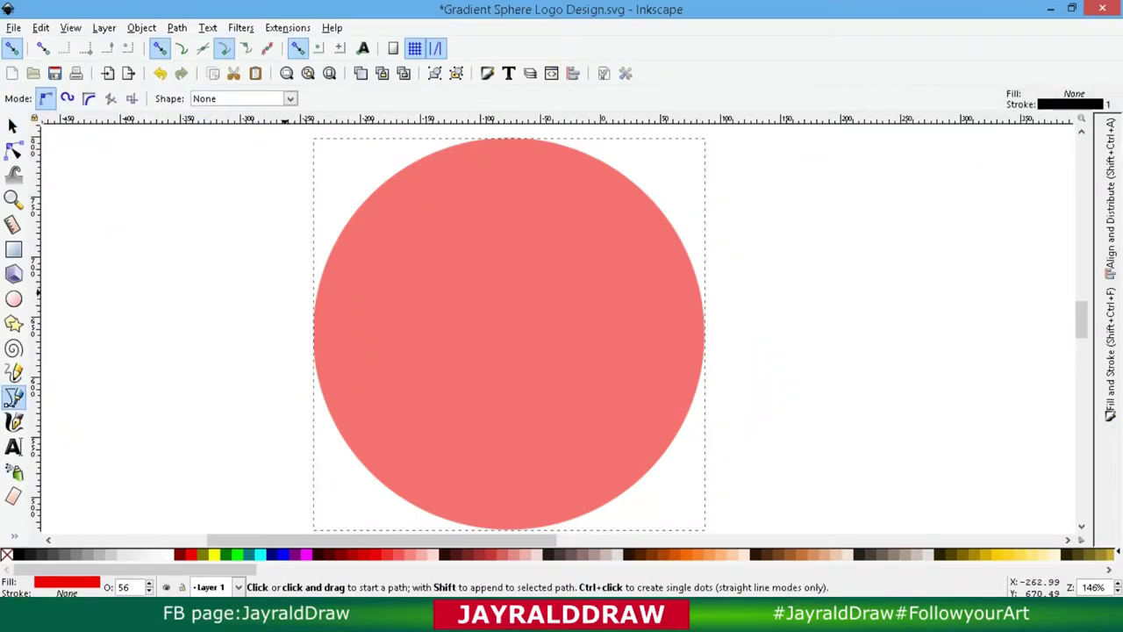
Step: Draw a straight line across the circle's upper part and bend it into an S-curve
drag(286, 248, 362, 252)
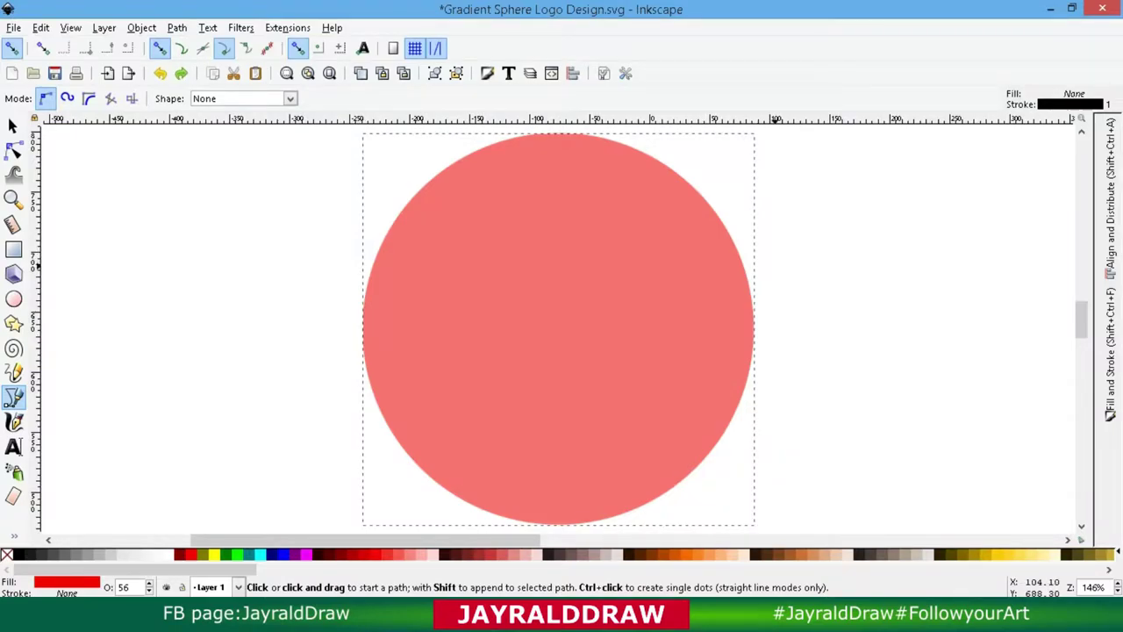
drag(775, 265, 689, 265)
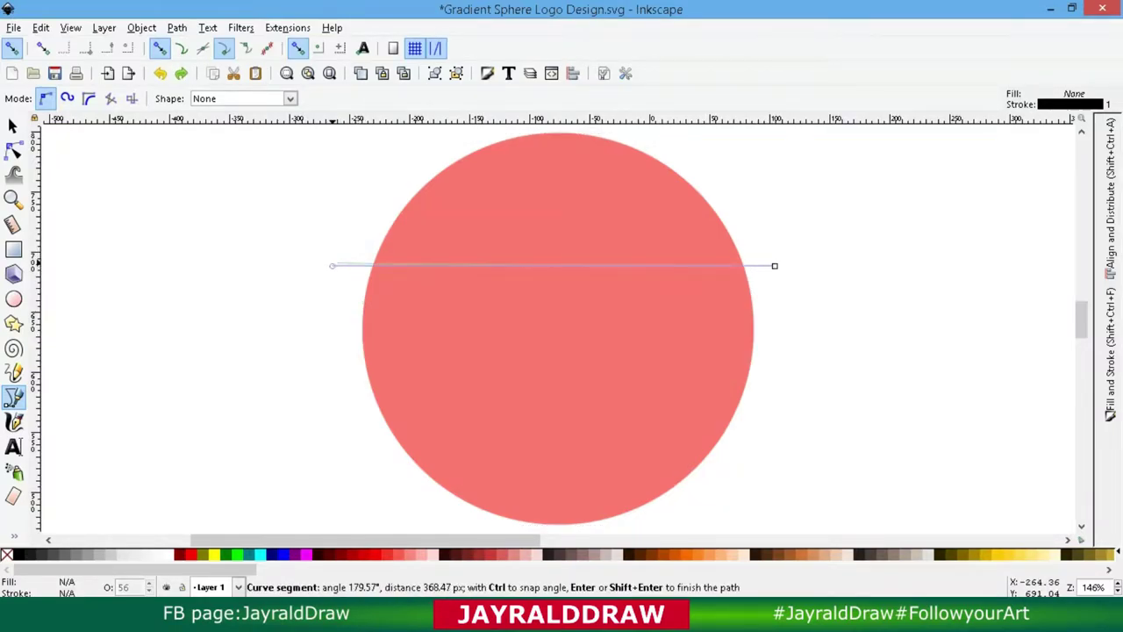
double_click(332, 264)
click(13, 151)
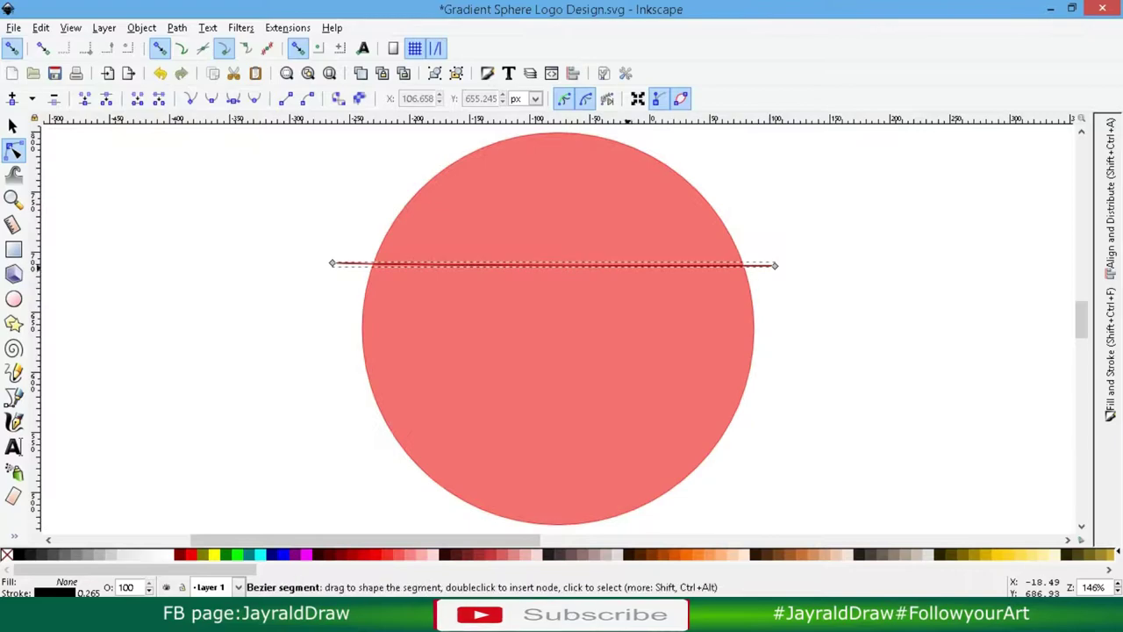
drag(614, 265, 615, 332)
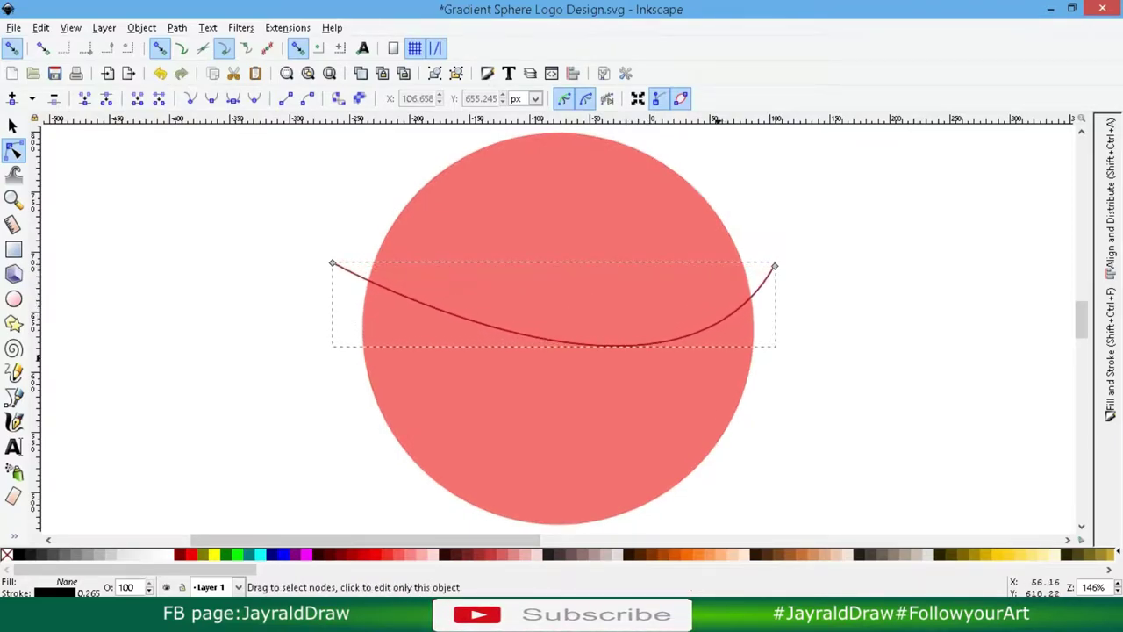
drag(451, 300, 512, 267)
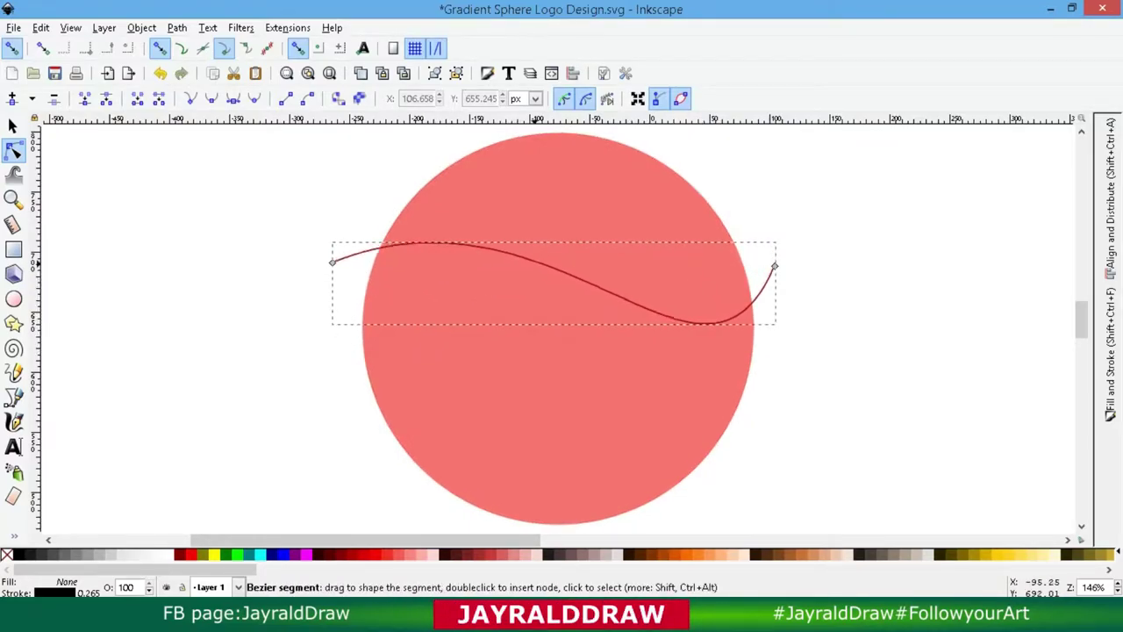
Step: Pull the wave's ends in to the circle's edge and reshape its hump and dip
click(775, 266)
drag(704, 433, 606, 440)
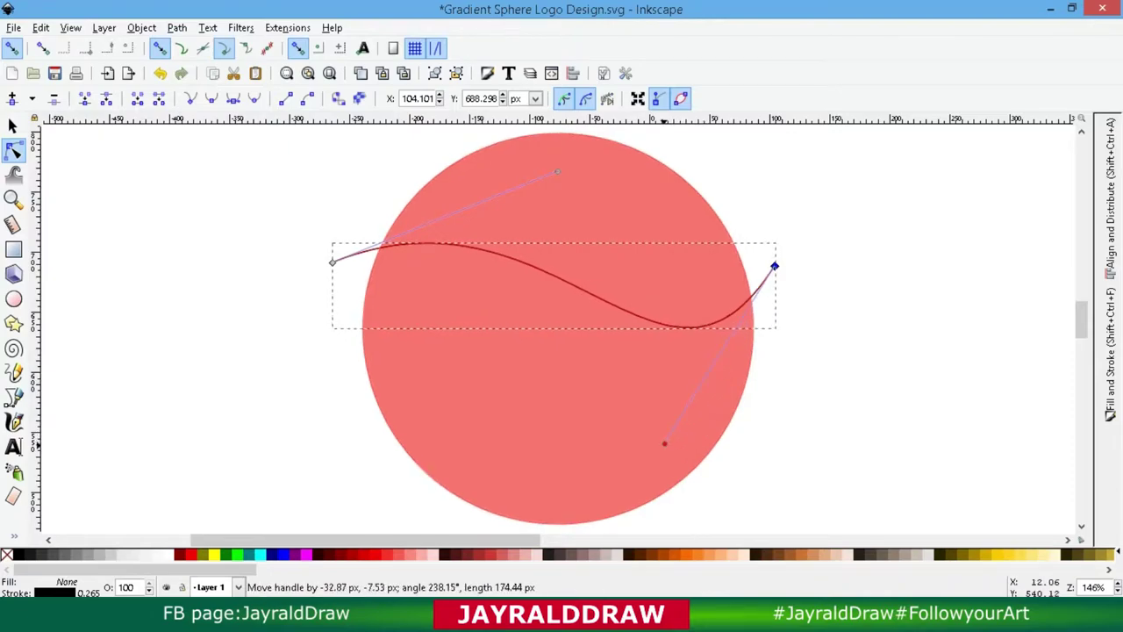
drag(558, 171, 525, 133)
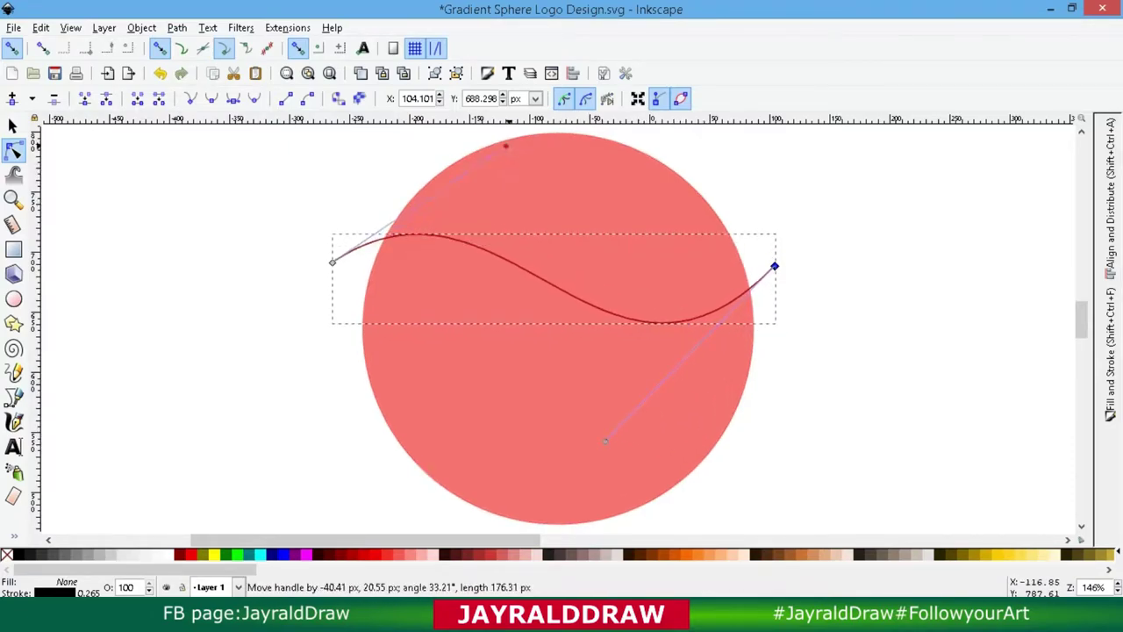
drag(332, 263, 376, 256)
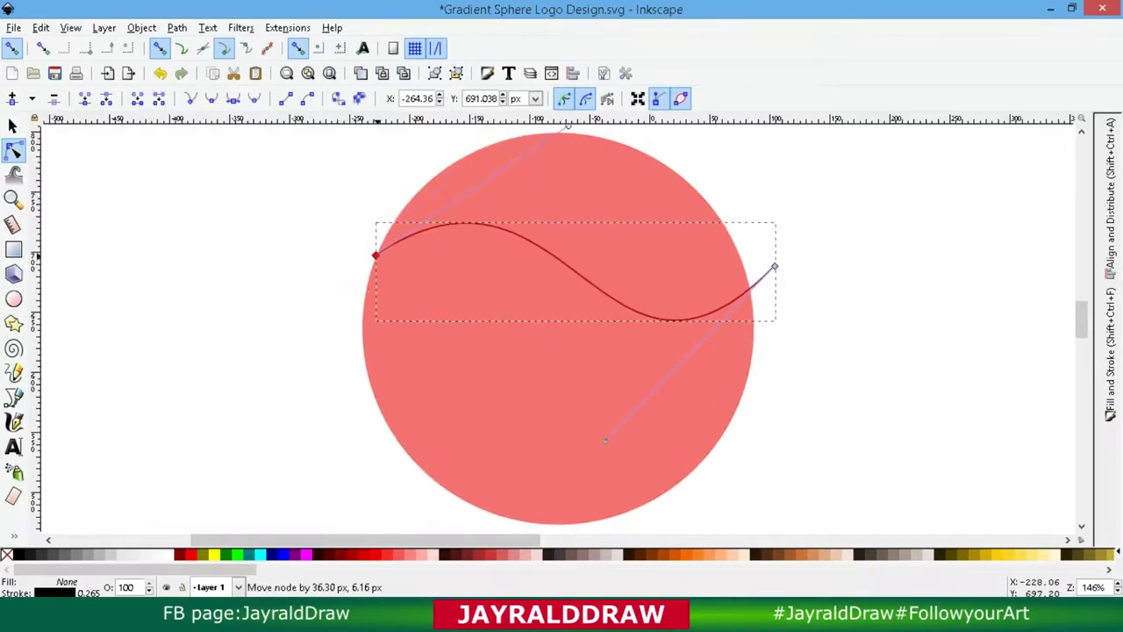
drag(774, 266, 747, 266)
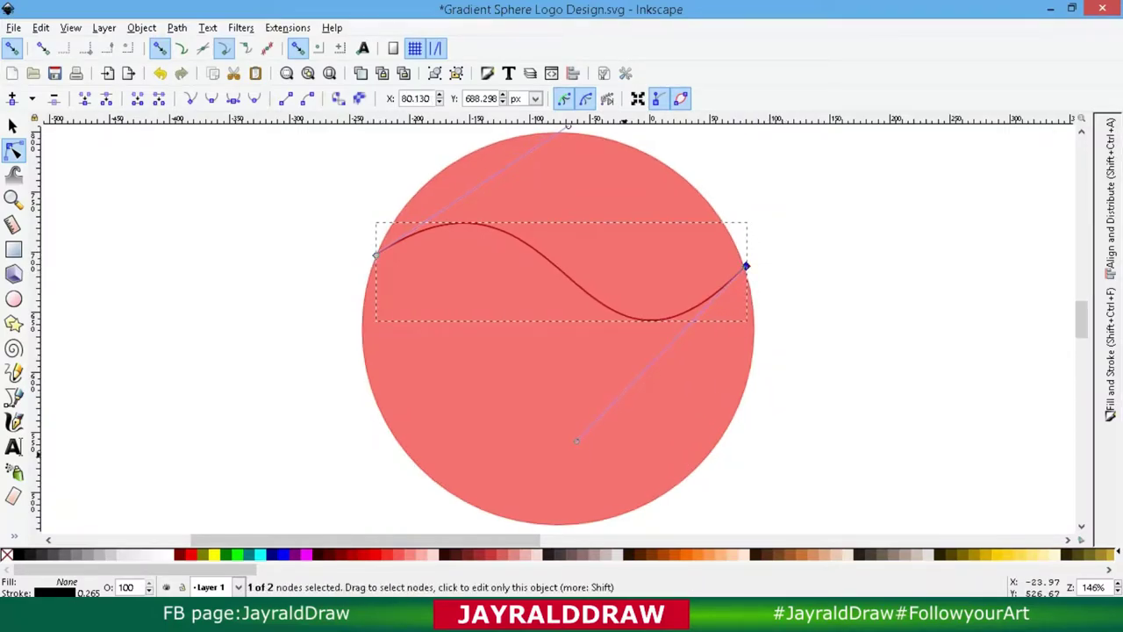
drag(579, 441, 622, 423)
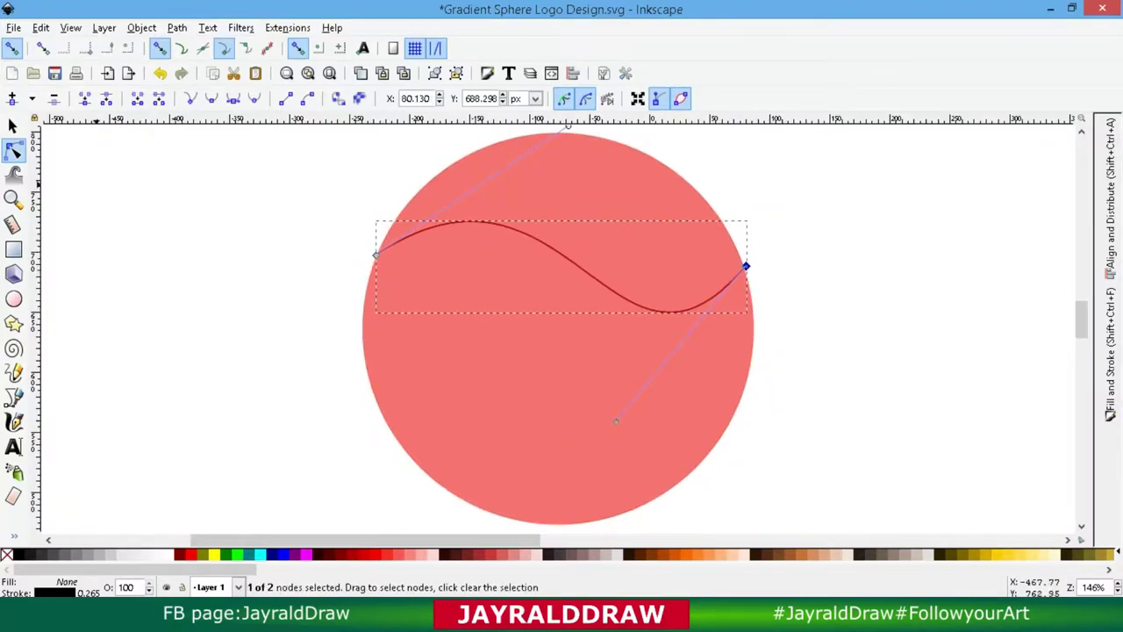
drag(376, 255, 375, 265)
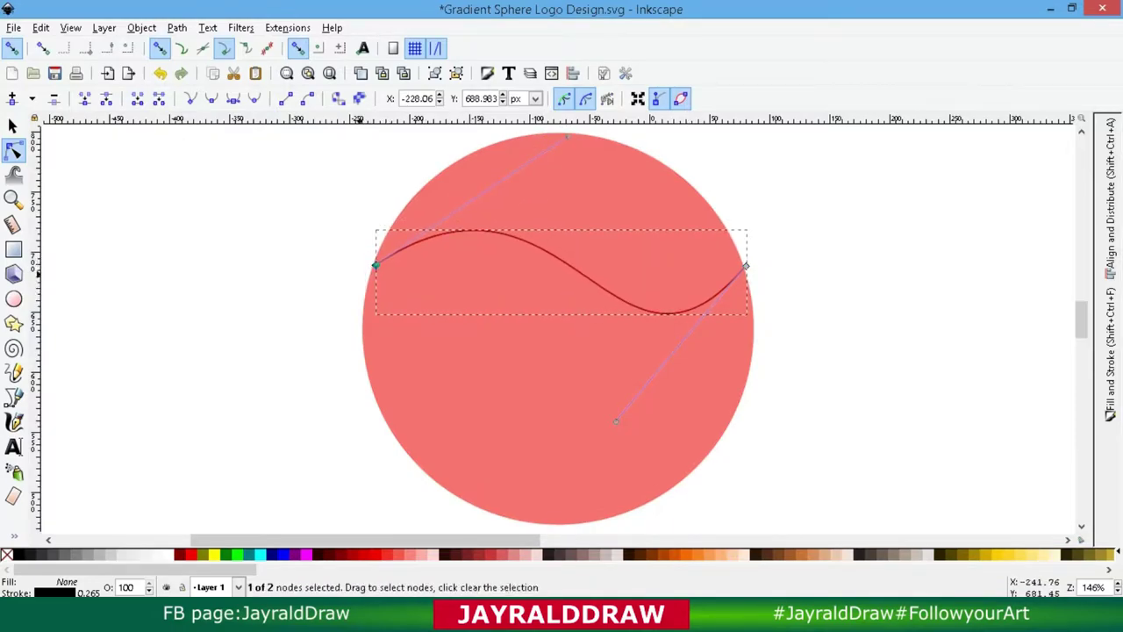
Step: Zoom in to snap both wave ends onto the circle edge, then fine-tune the hump and dip
key(plus)
key(plus)
drag(193, 201, 186, 201)
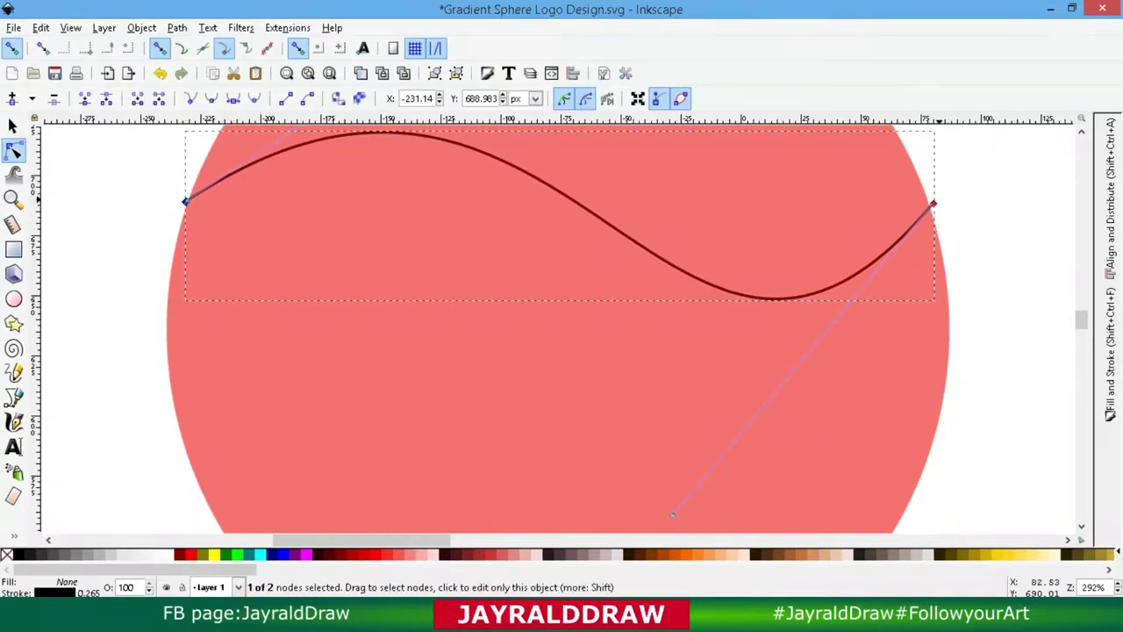
drag(933, 204, 928, 203)
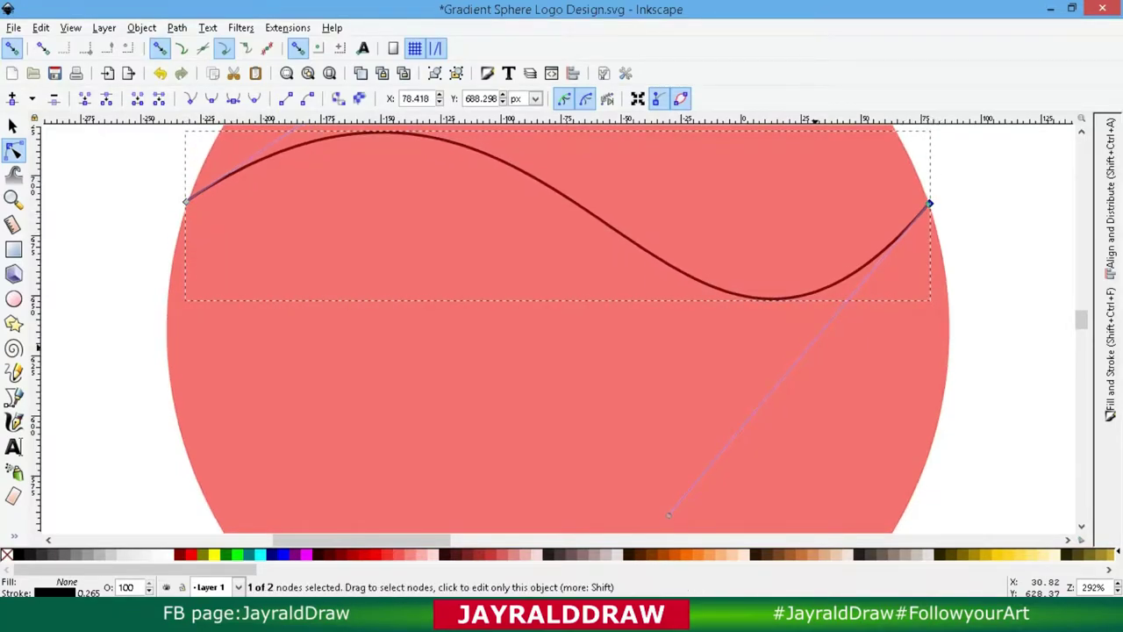
key(minus)
key(minus)
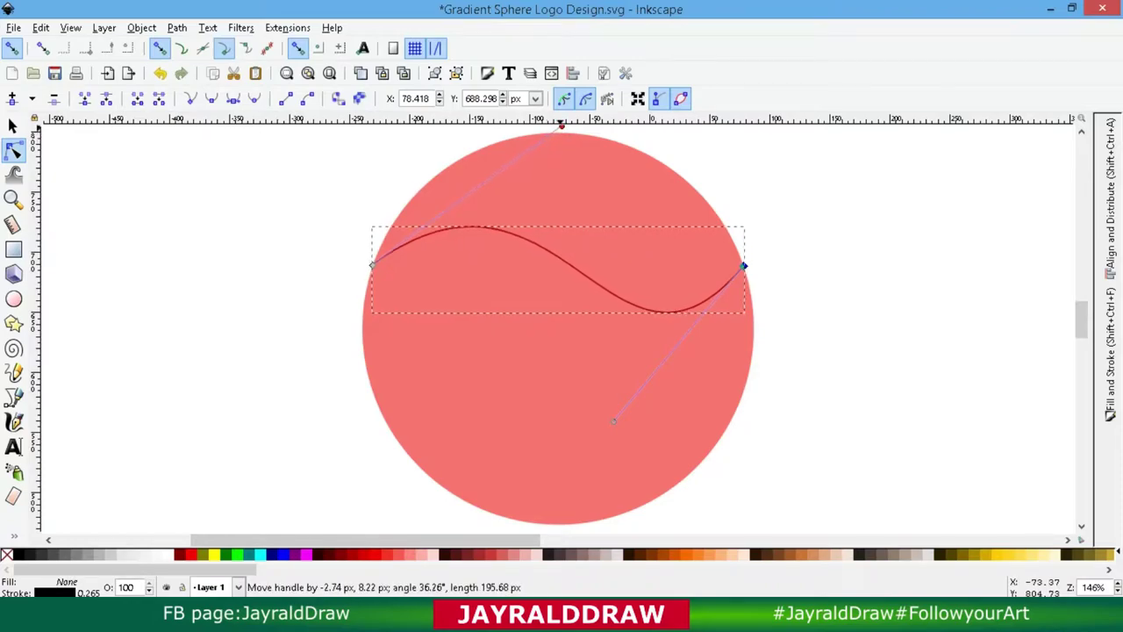
drag(552, 133, 593, 137)
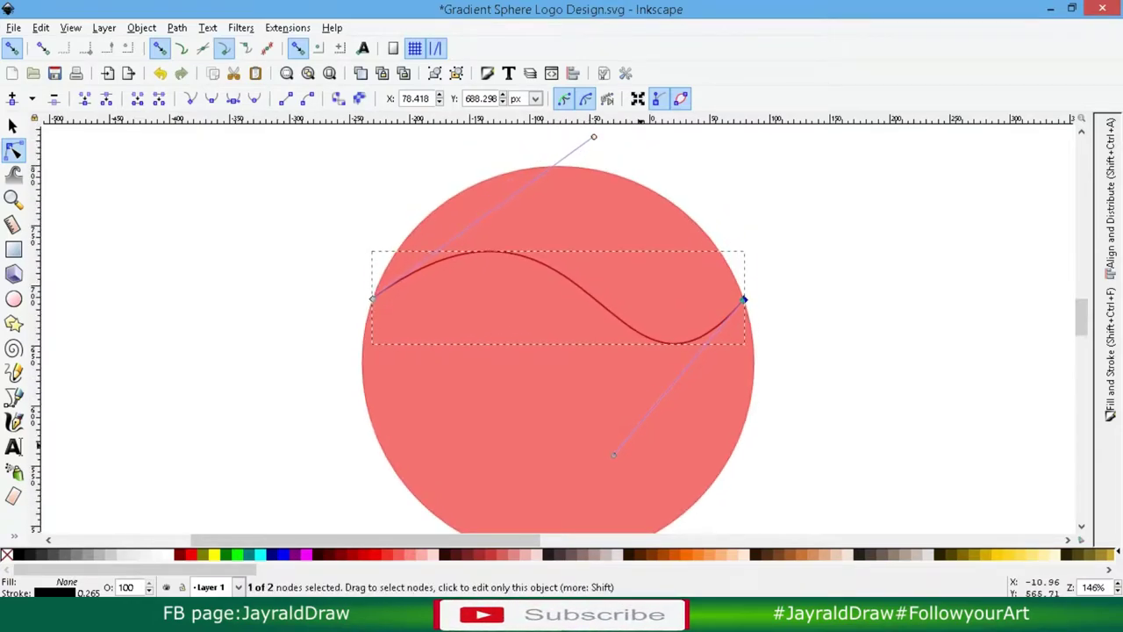
mouse_move(614, 454)
mouse_down()
mouse_move(586, 454)
mouse_move(576, 416)
mouse_move(572, 439)
mouse_move(590, 451)
mouse_up()
mouse_move(593, 137)
mouse_down()
mouse_move(539, 143)
mouse_move(539, 134)
mouse_up()
mouse_move(591, 451)
mouse_down()
mouse_move(647, 448)
mouse_move(619, 443)
mouse_up()
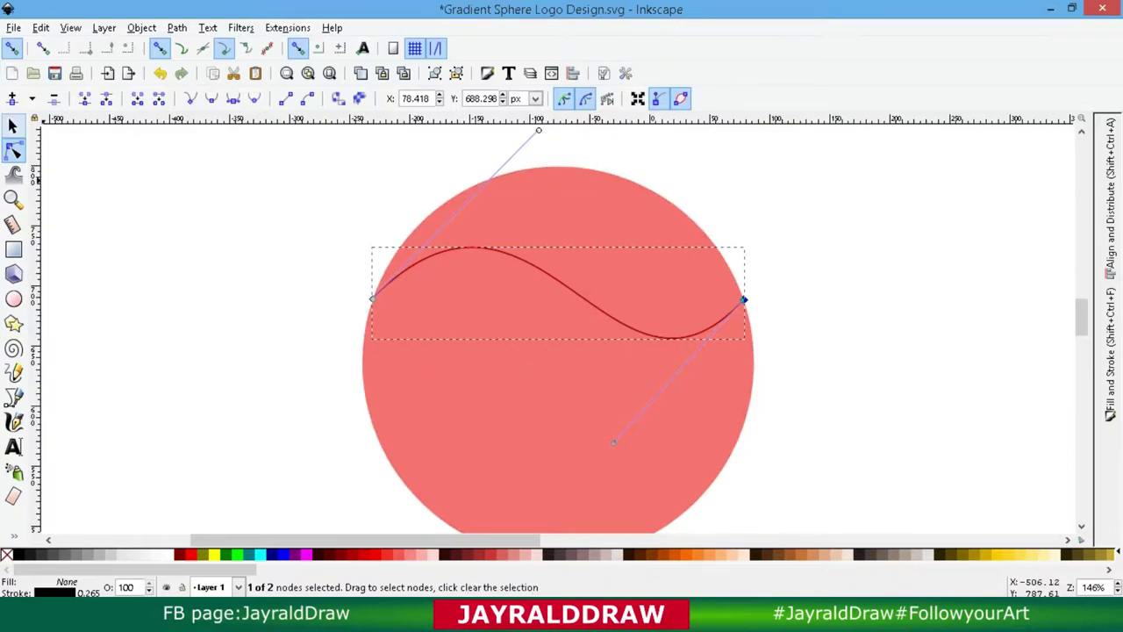
Step: Duplicate the wave line in place
key(s)
right_click(517, 395)
click(539, 160)
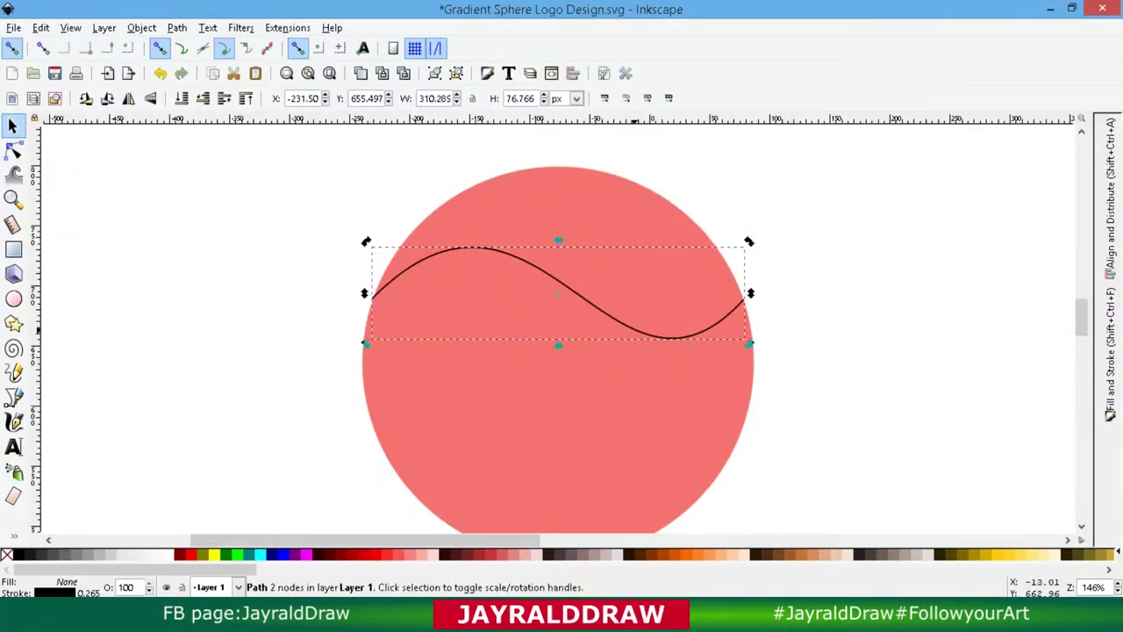
Step: Divide the circle along the wave line and break it apart into separate pieces
shift+click(632, 307)
click(177, 27)
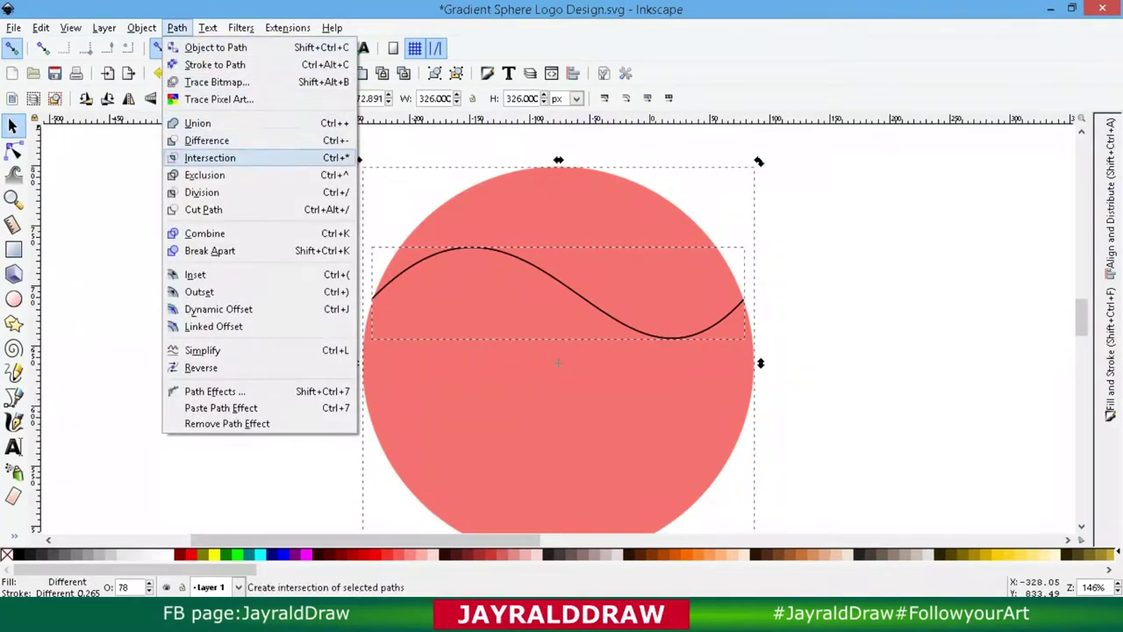
click(202, 193)
click(176, 27)
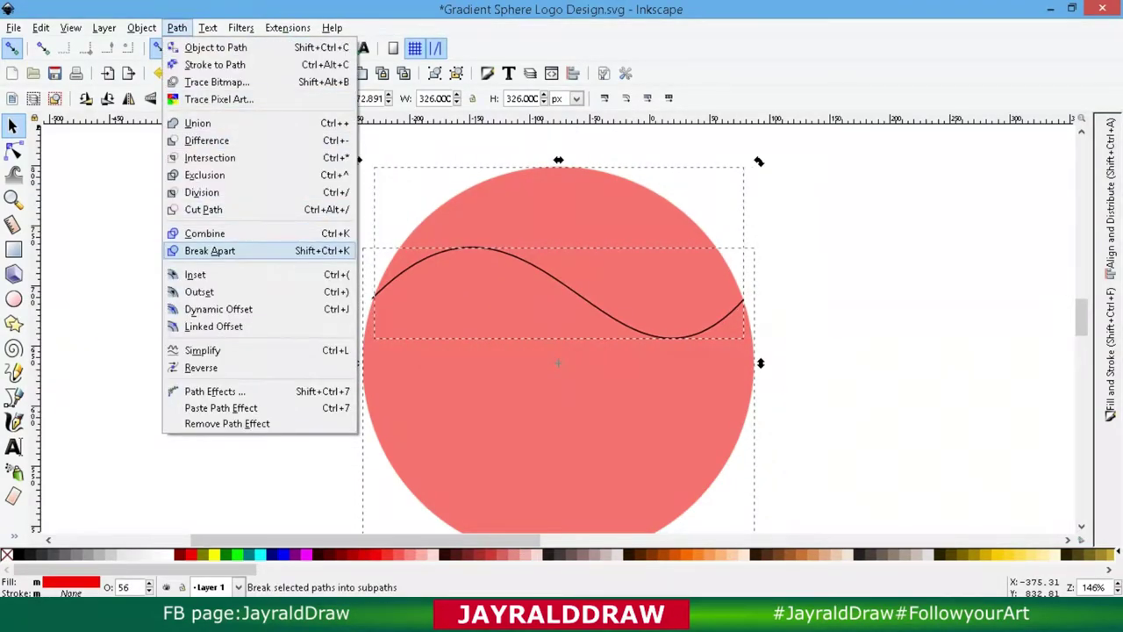
click(209, 251)
Step: Fill the lower piece of the circle with yellow
shift+click(553, 396)
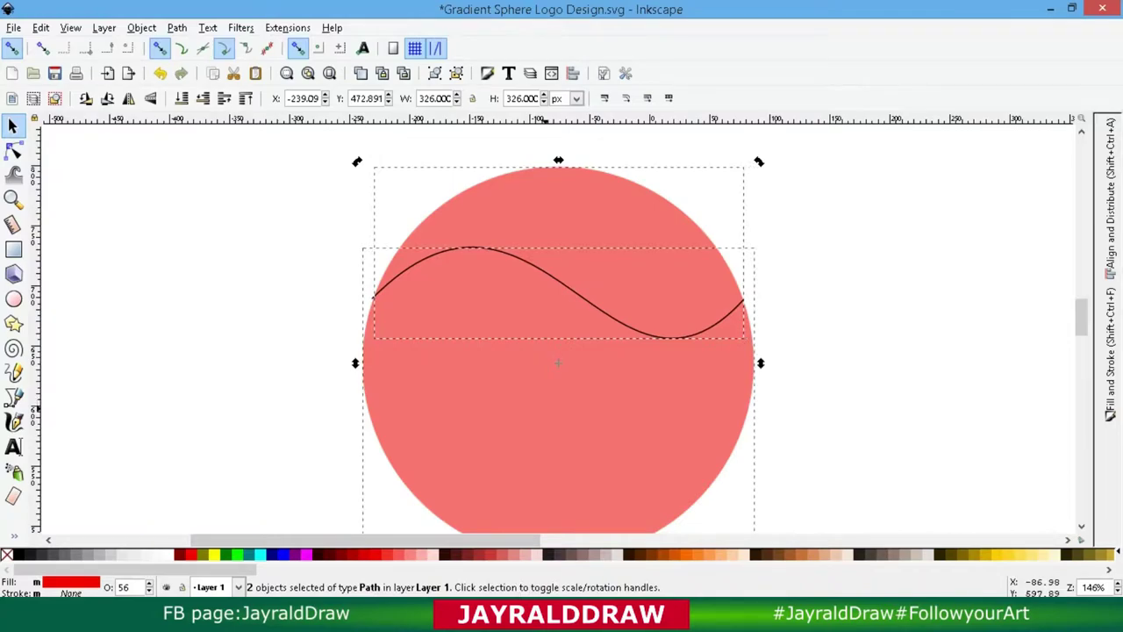
key(Escape)
key(Tab)
click(214, 554)
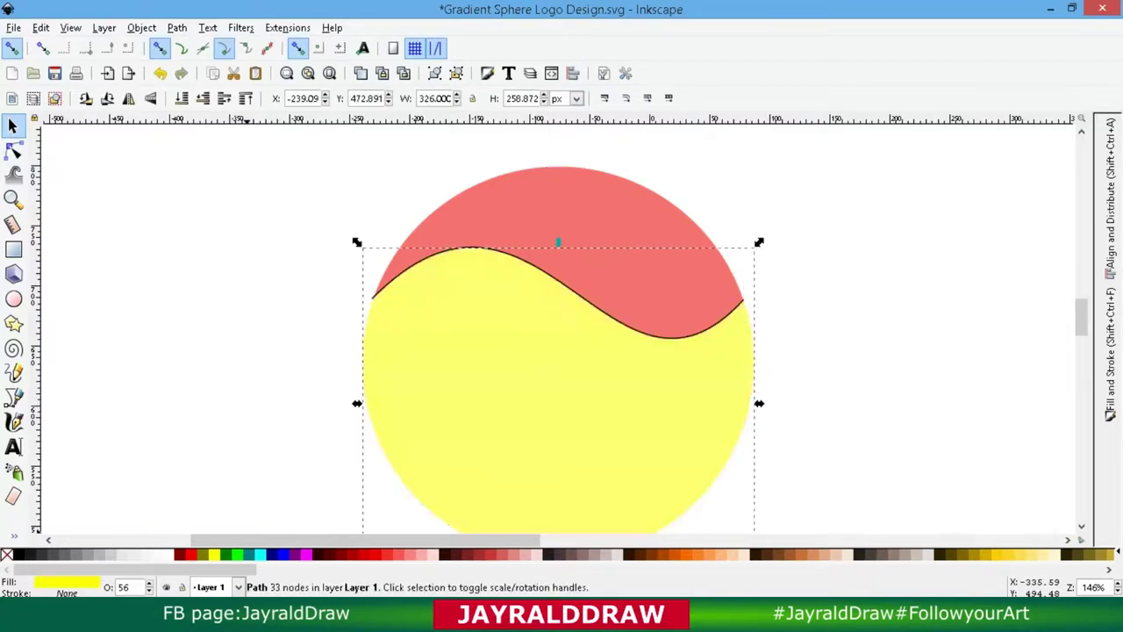
Step: Delete the leftover wave line and reselect the red upper piece
click(607, 279)
drag(606, 279, 606, 238)
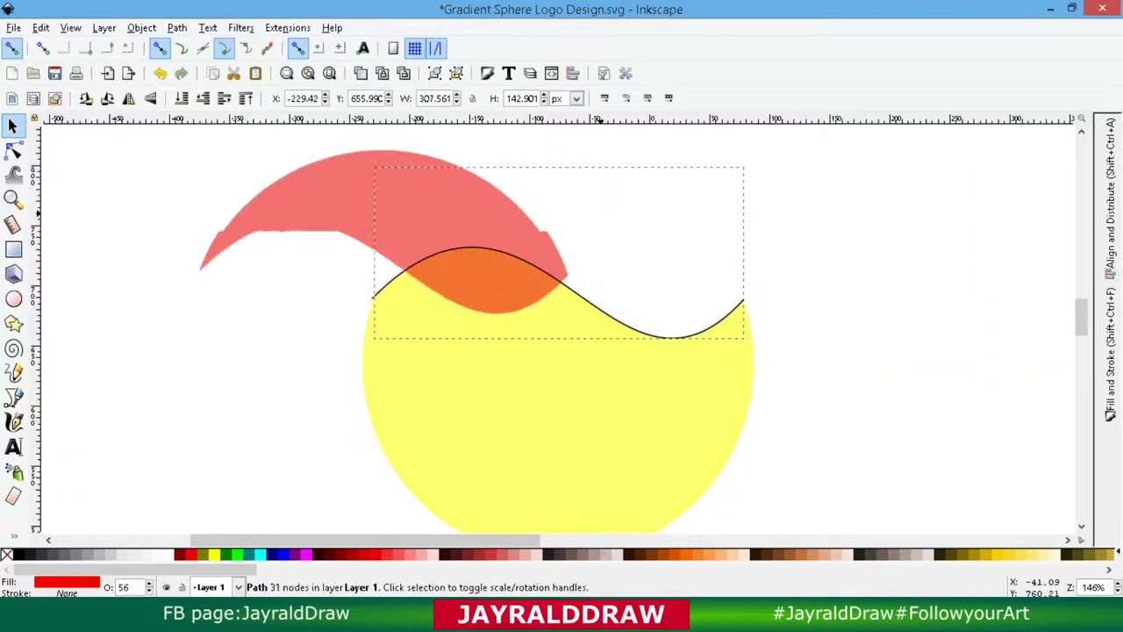
click(614, 307)
drag(746, 283, 748, 298)
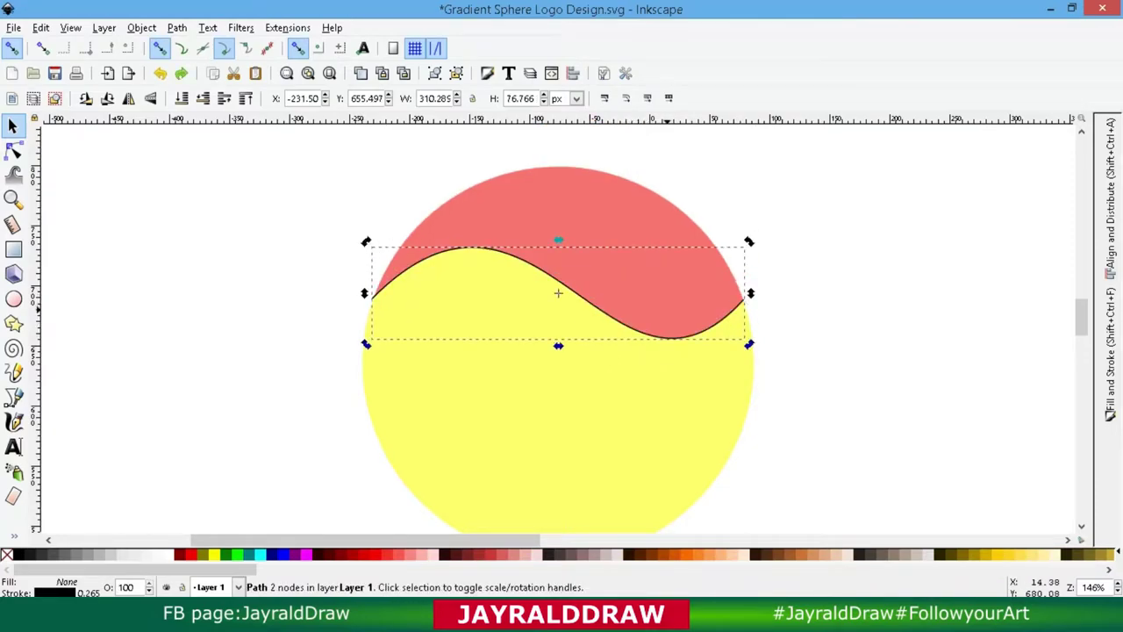
key(Delete)
click(649, 228)
right_click(725, 216)
Step: Duplicate the red upper piece, flip it horizontally and raise it one level
click(763, 334)
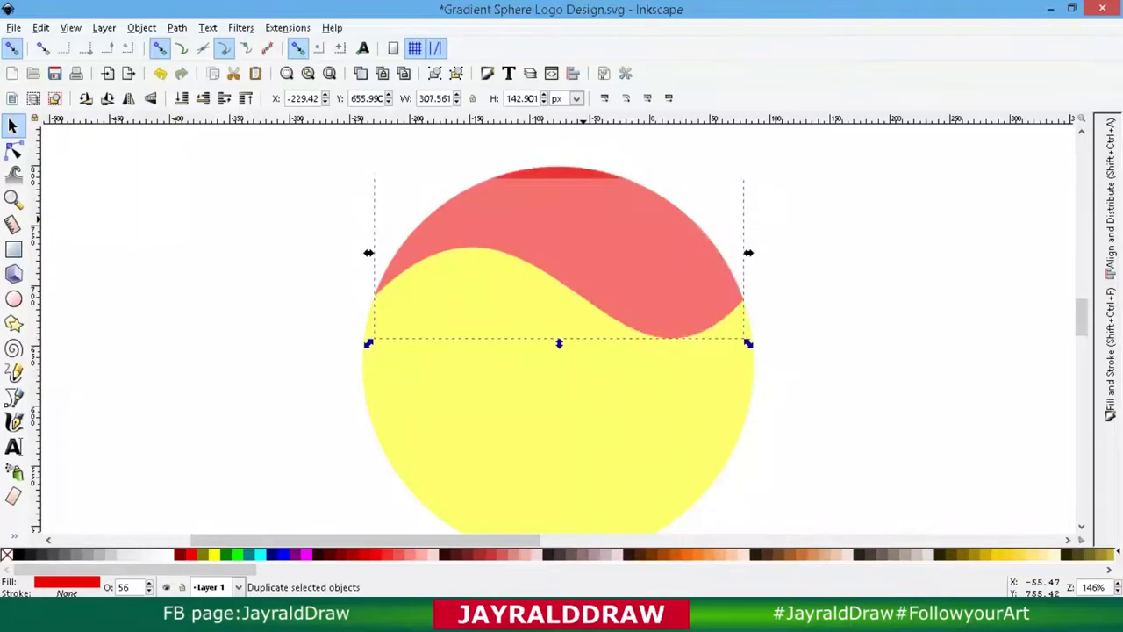
click(128, 97)
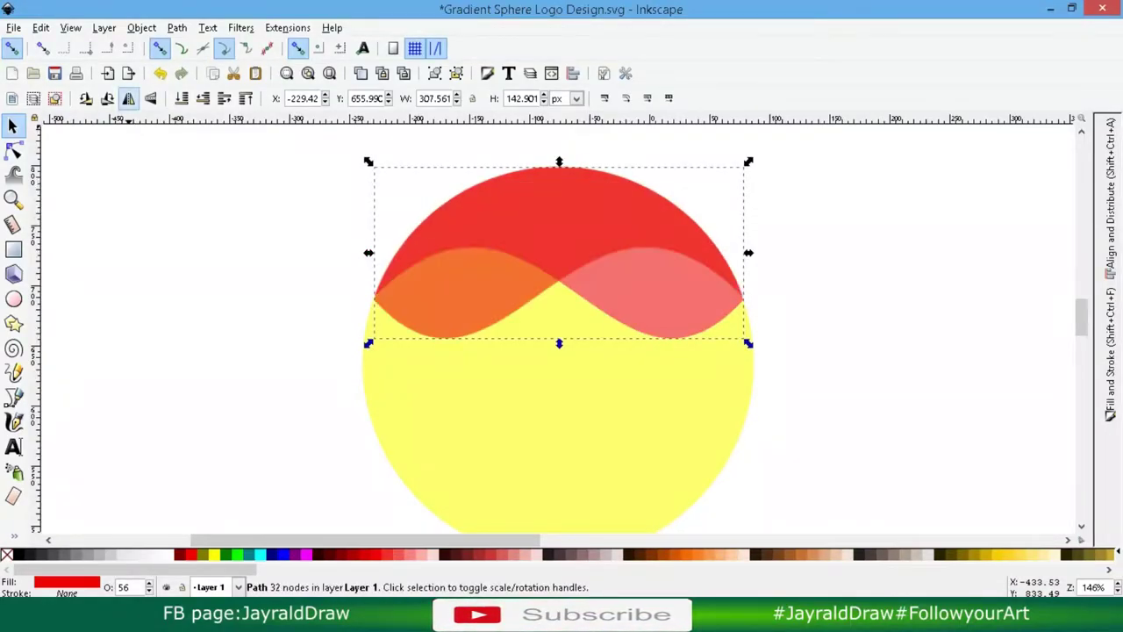
click(203, 97)
click(224, 97)
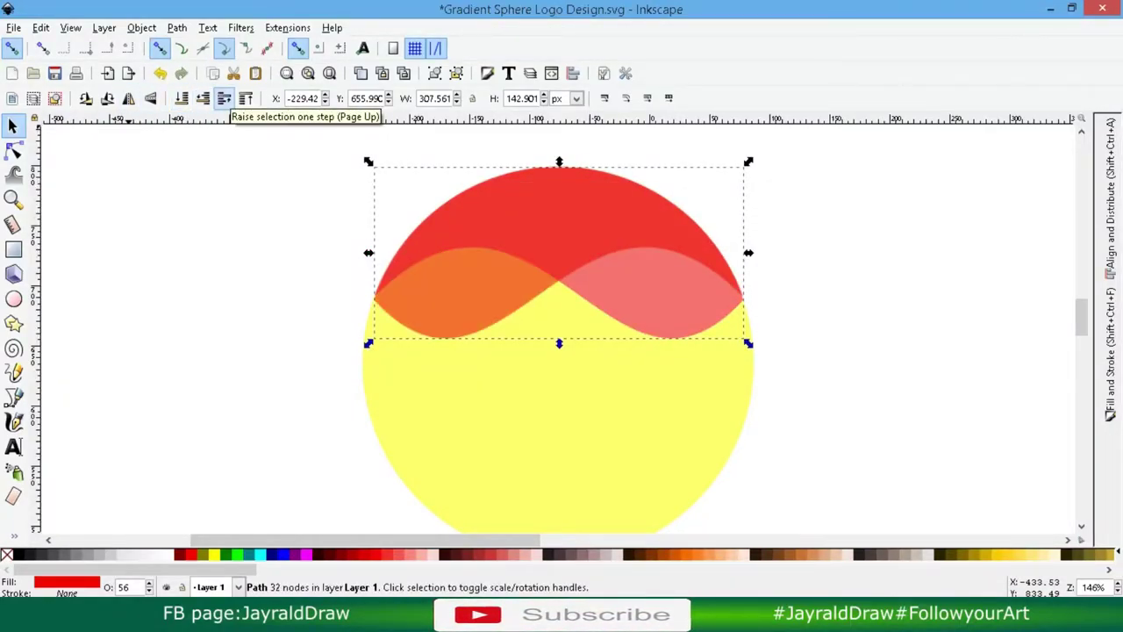
Step: Set the red wave shape's opacity to 100
click(1110, 351)
text(100)
key(Return)
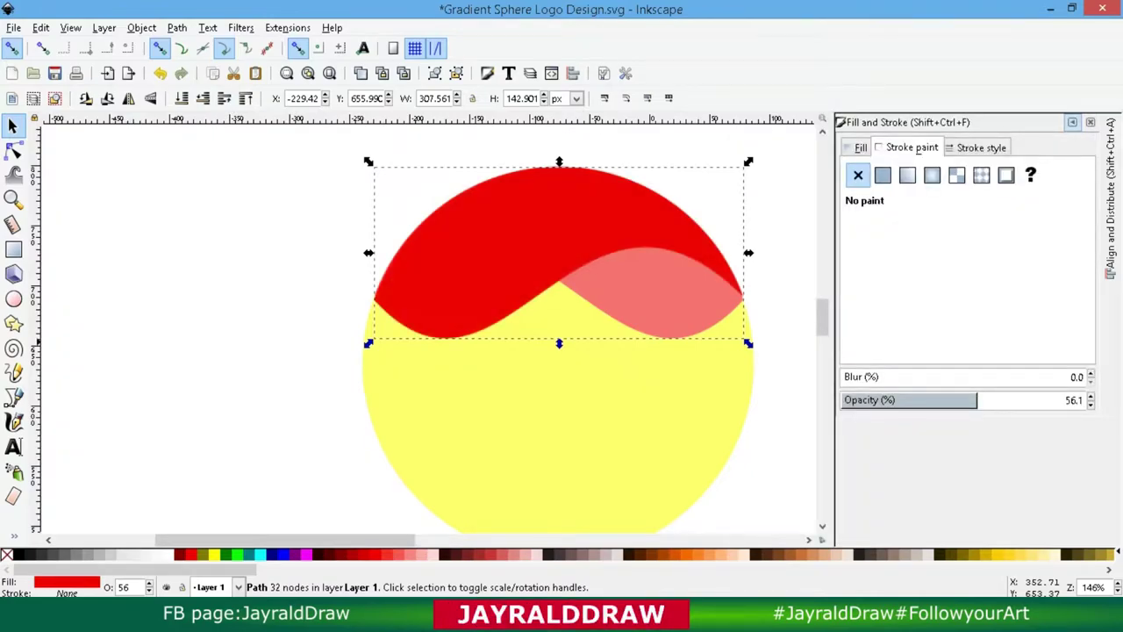
key(ctrl+z)
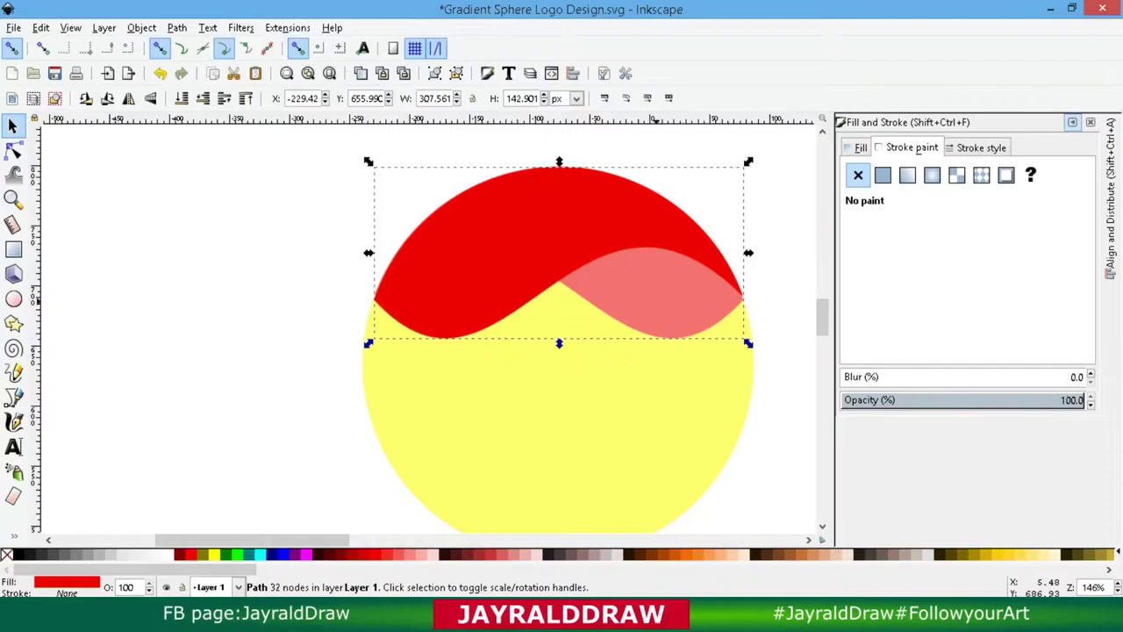
key(ctrl+z)
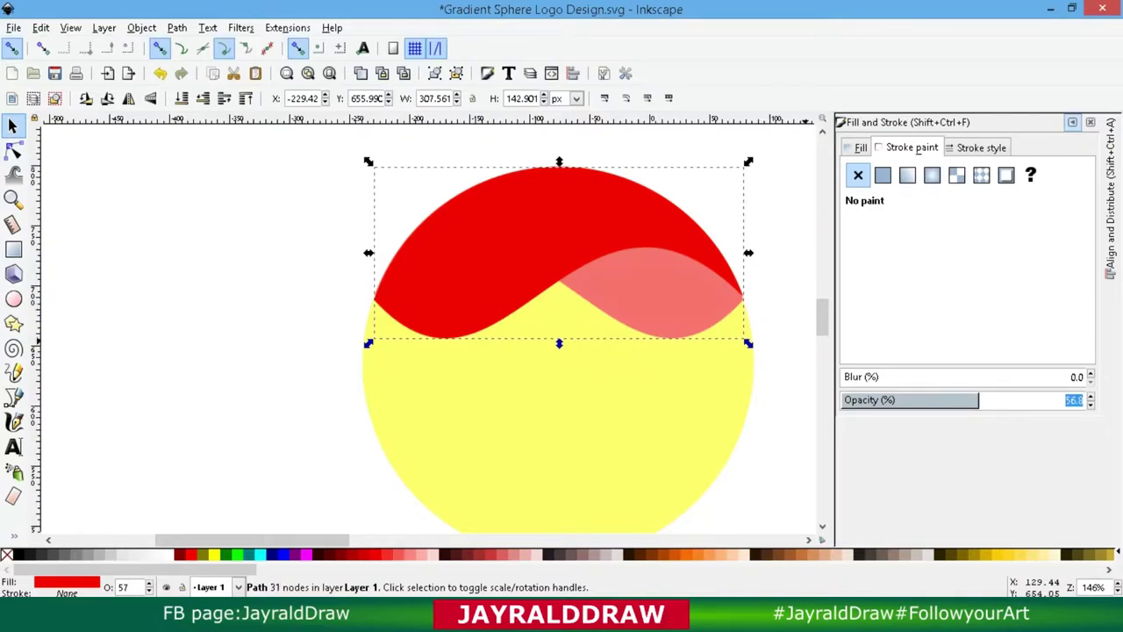
text(100)
key(Return)
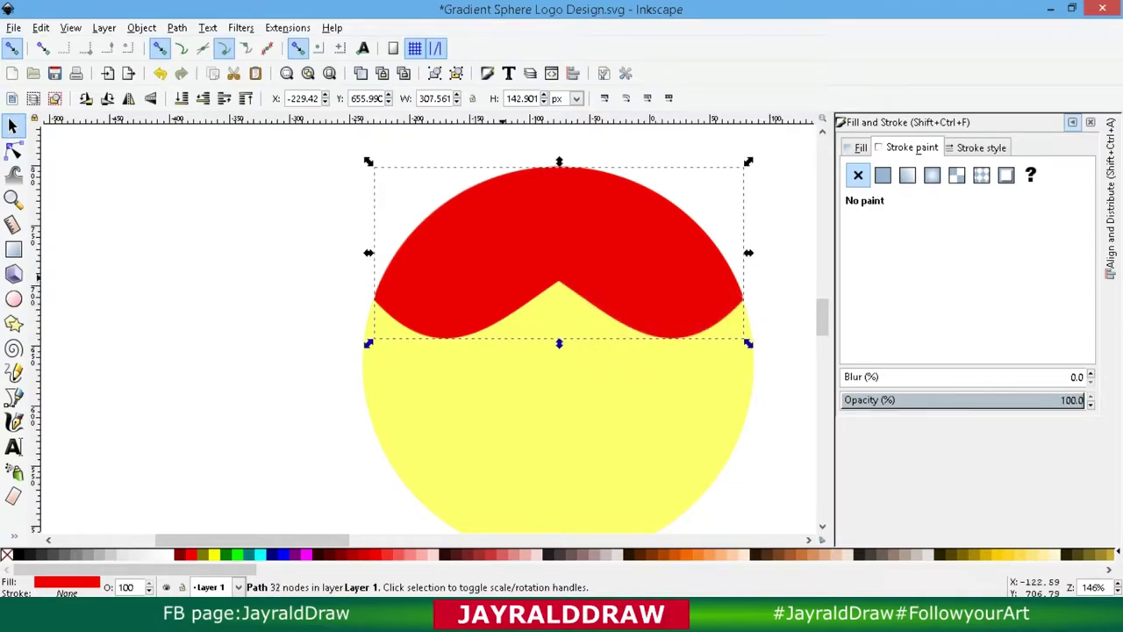
Step: Try palette colours: blue-violet for the top wave, magenta for the overlapping wave
scroll(561, 555, right, 5)
scroll(562, 555, right, 5)
scroll(562, 555, right, 5)
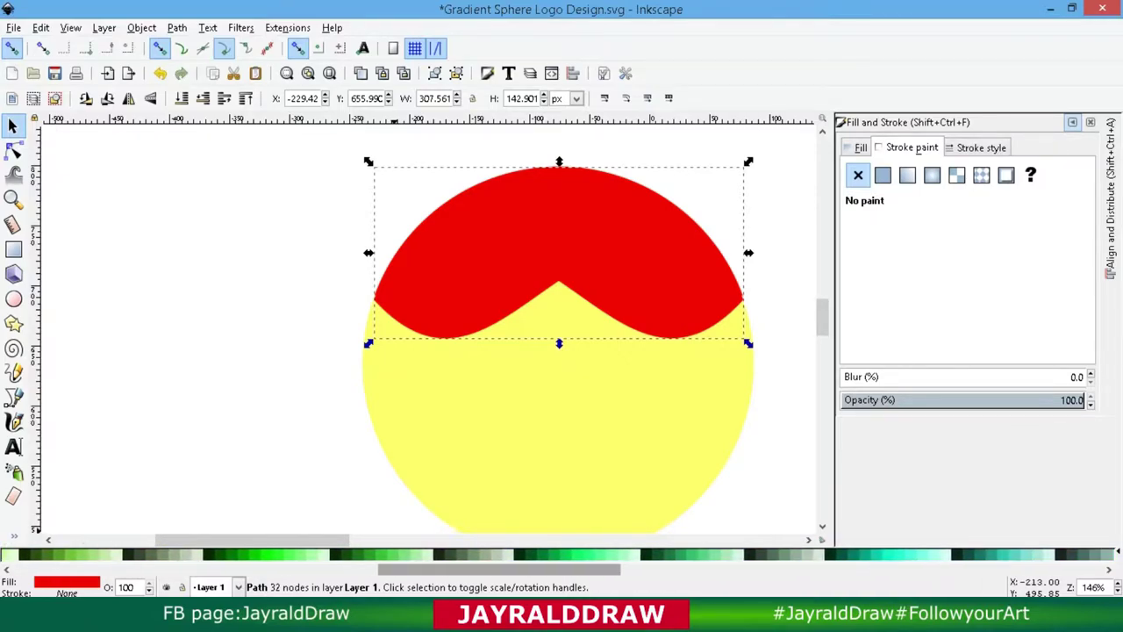
scroll(562, 554, left, 3)
scroll(562, 555, left, 3)
scroll(561, 555, left, 3)
scroll(562, 554, left, 3)
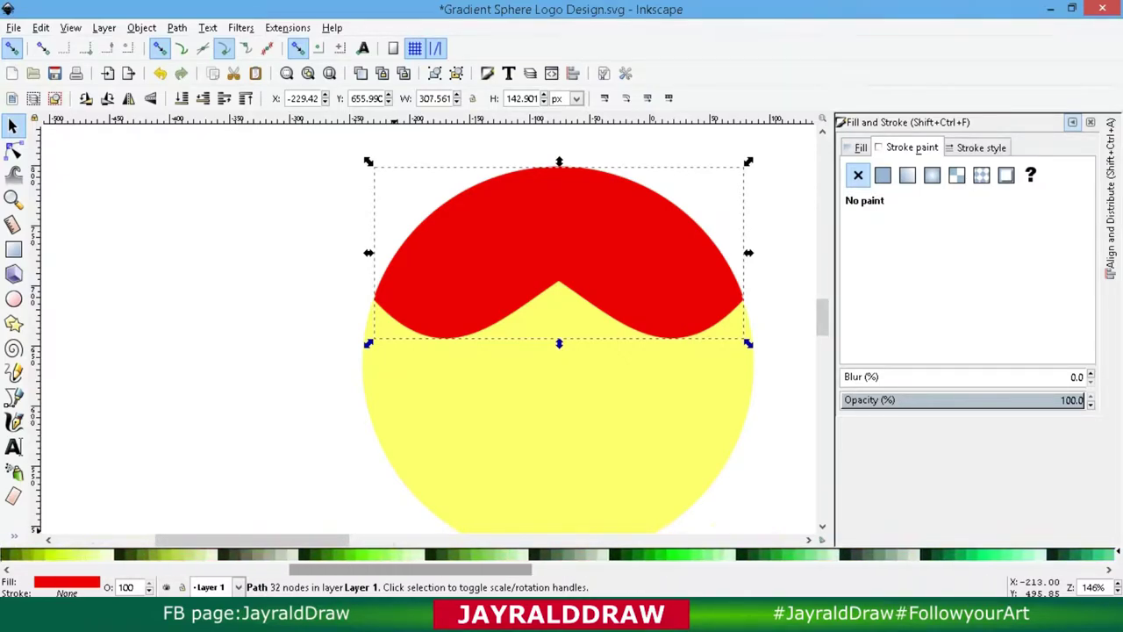
scroll(562, 554, right, 5)
scroll(561, 555, right, 5)
scroll(562, 555, right, 5)
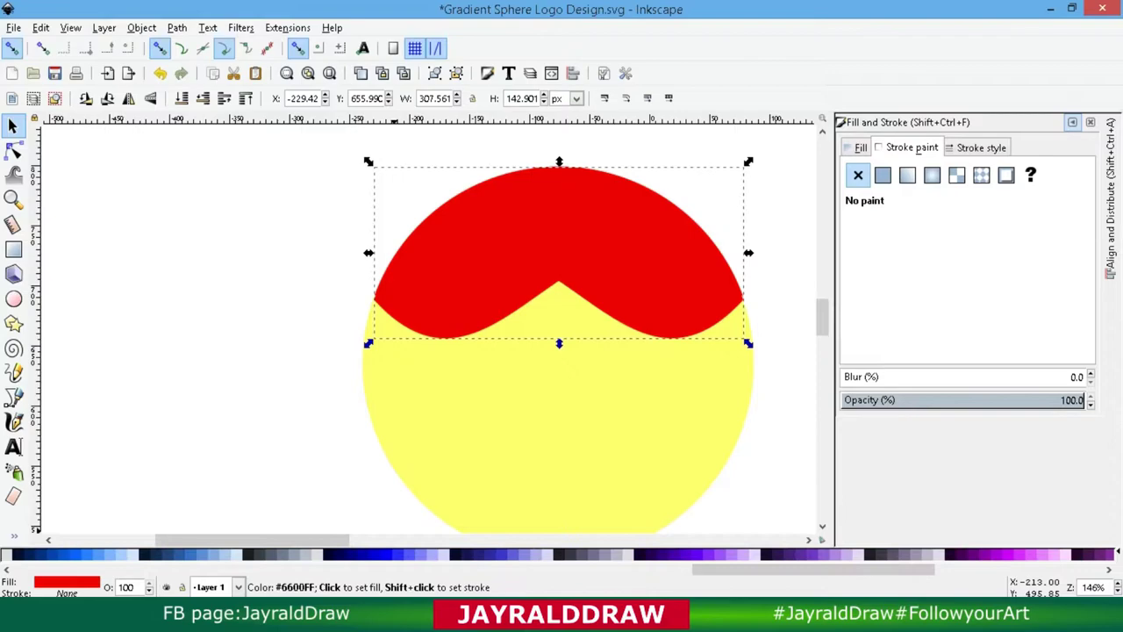
key(Tab)
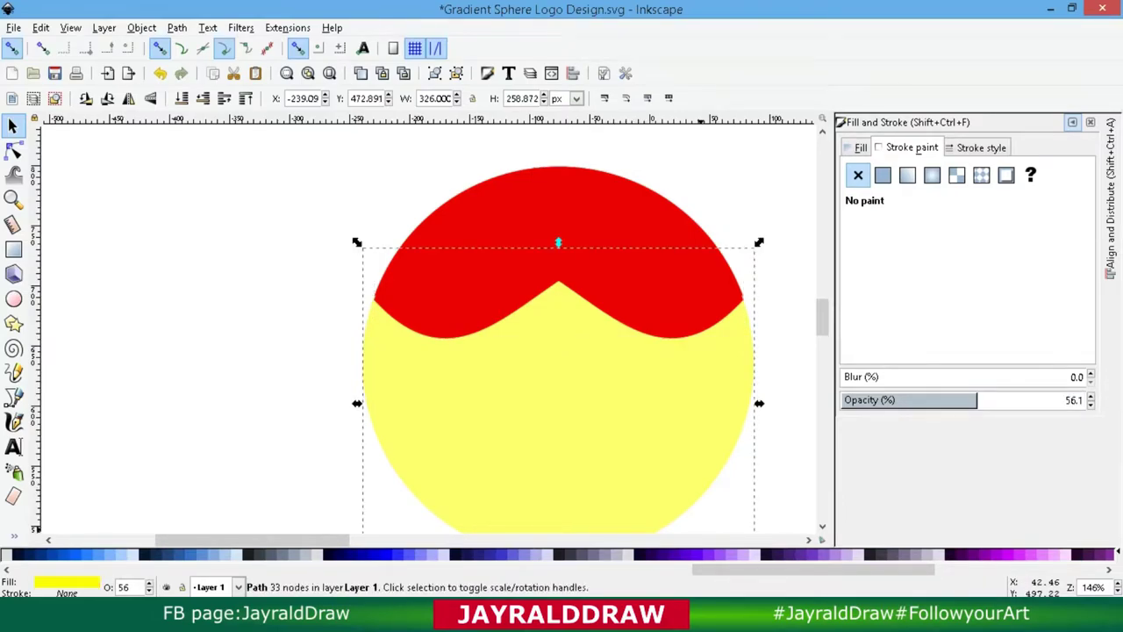
key(Tab)
click(625, 554)
key(Tab)
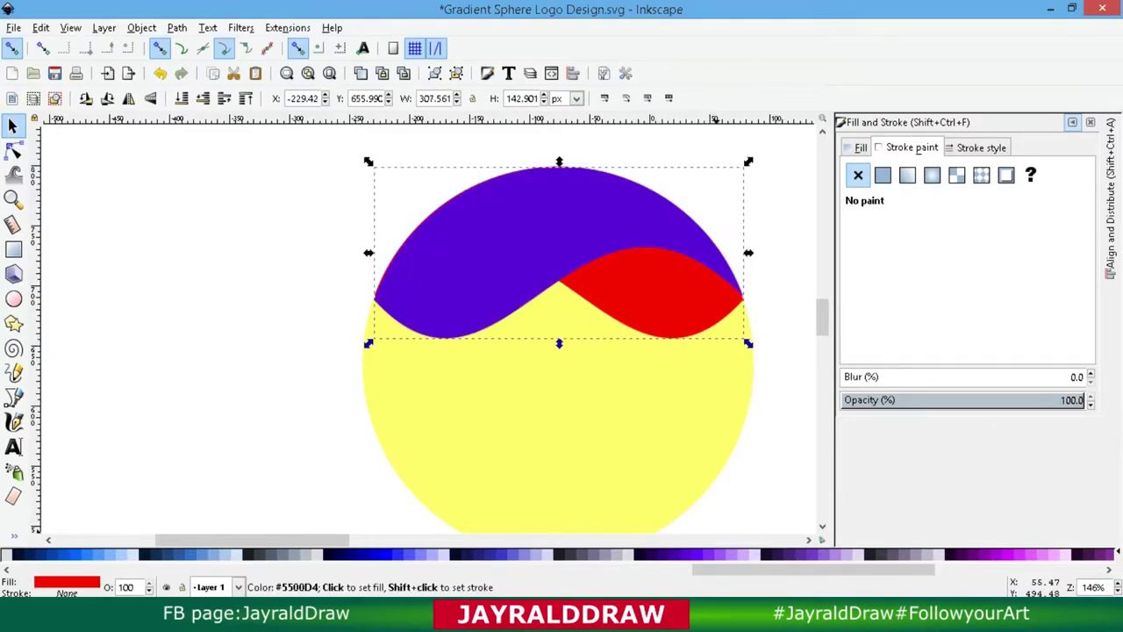
click(1000, 554)
Step: Make the top wave bright purple and the overlapping wave dark purple, with a radial-gradient outline on top
scroll(764, 554, right, 1)
key(Tab)
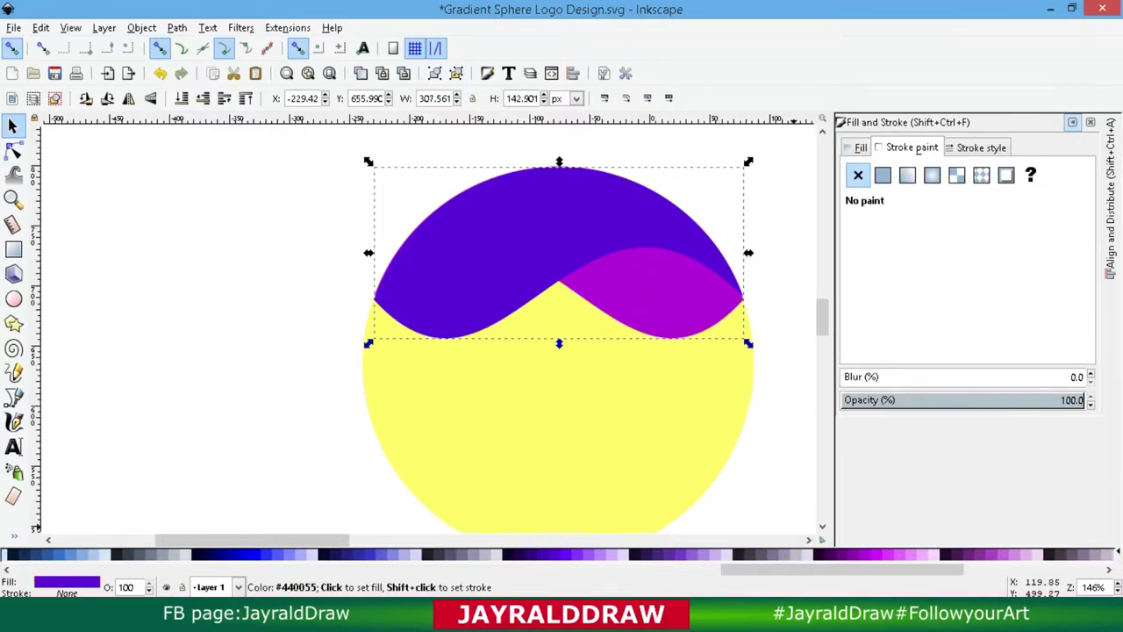
click(763, 554)
key(Tab)
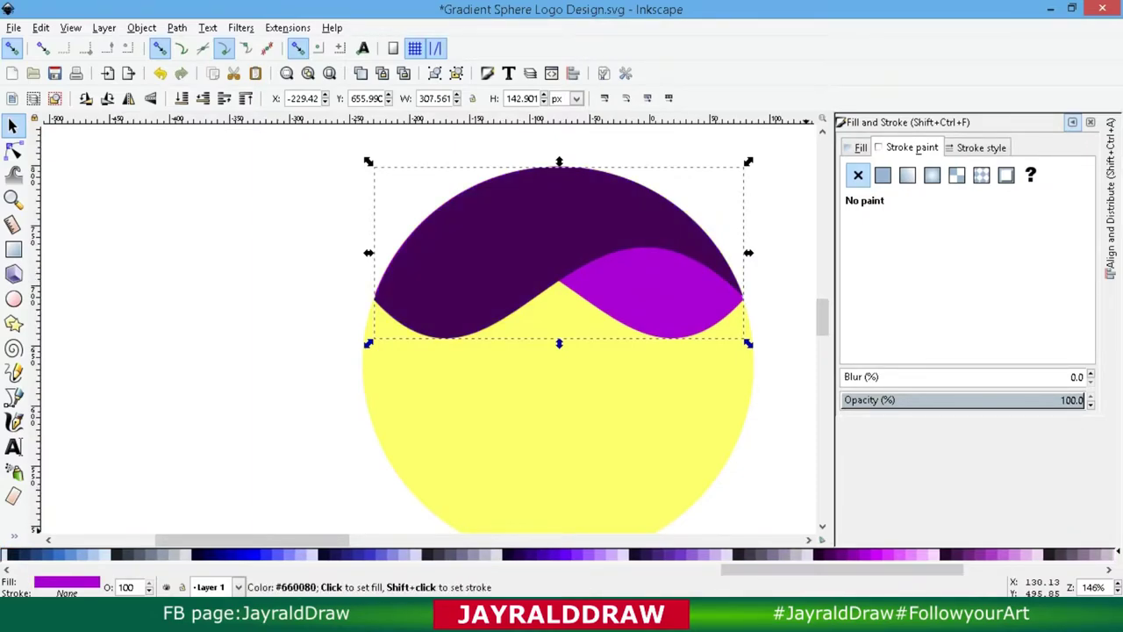
click(795, 554)
key(Tab)
click(856, 554)
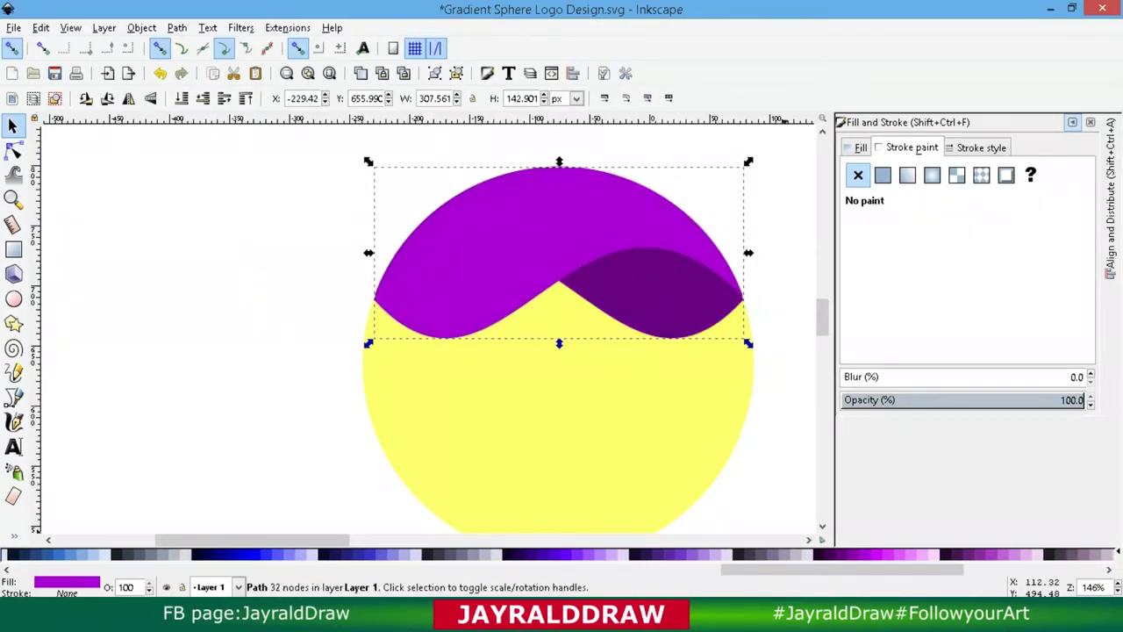
click(932, 175)
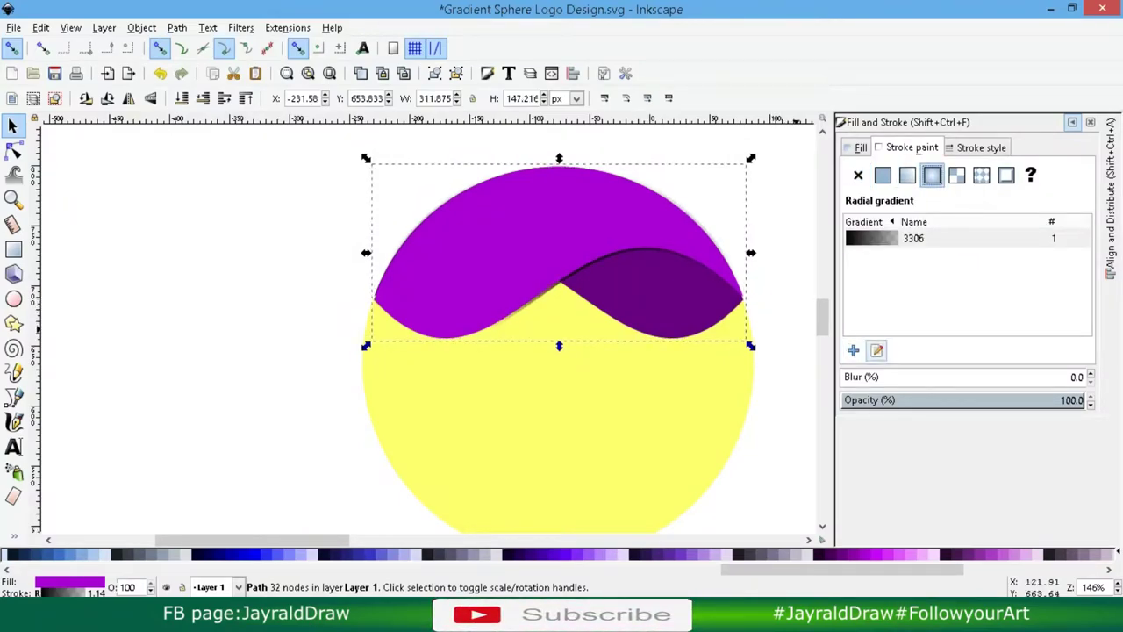
Step: Nudge the outline gradient's centre left and make its centre stop white
key(g)
drag(559, 252, 544, 249)
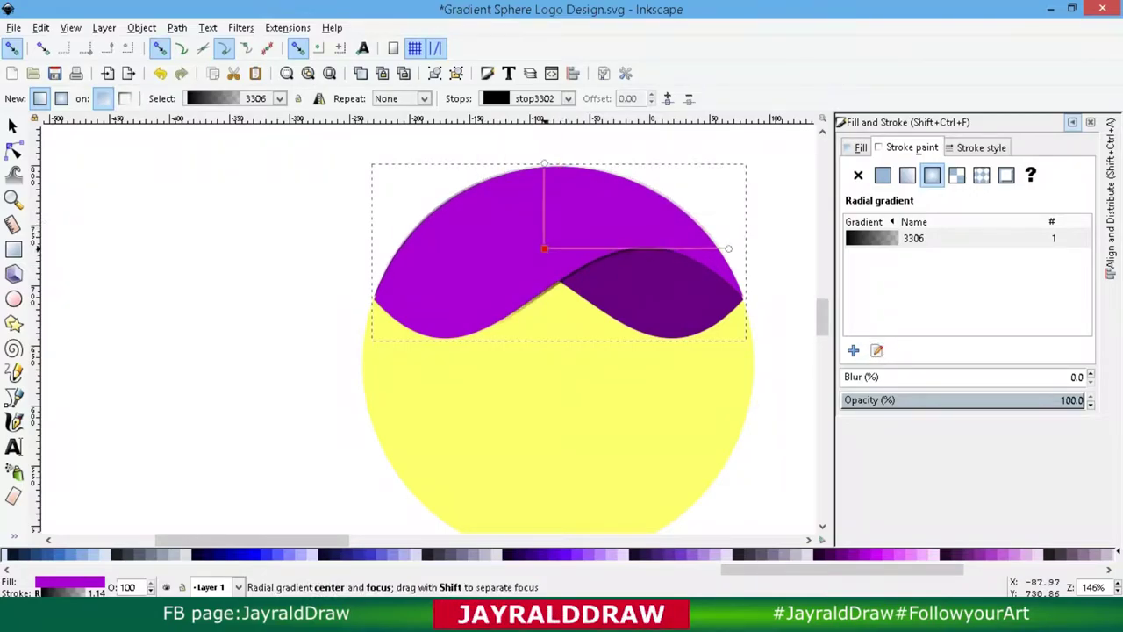
click(544, 248)
click(1032, 282)
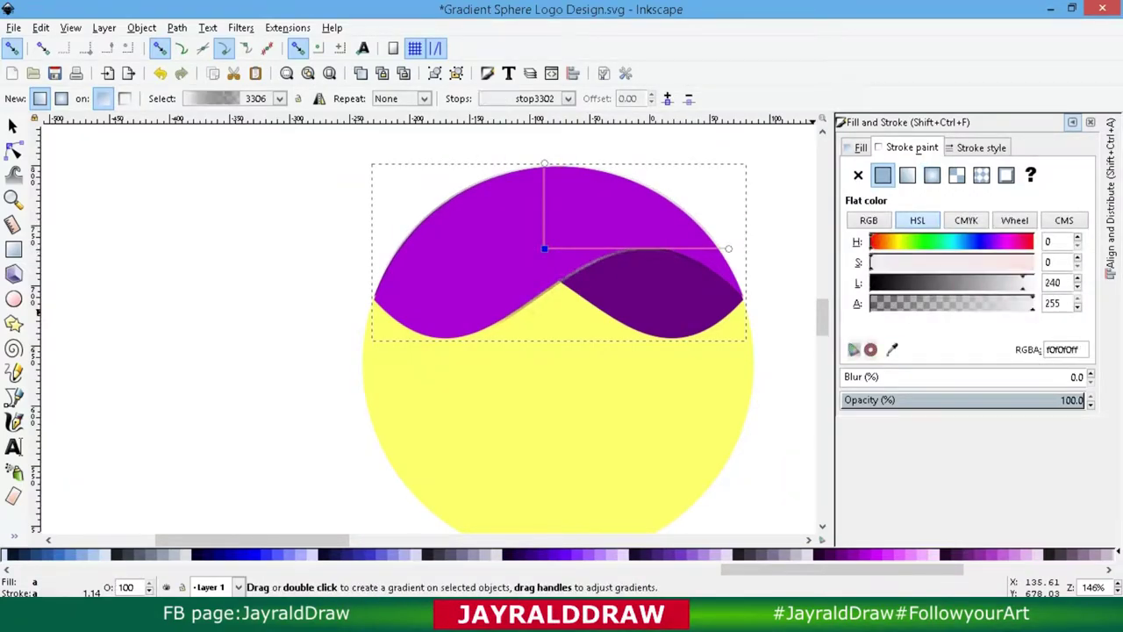
click(544, 164)
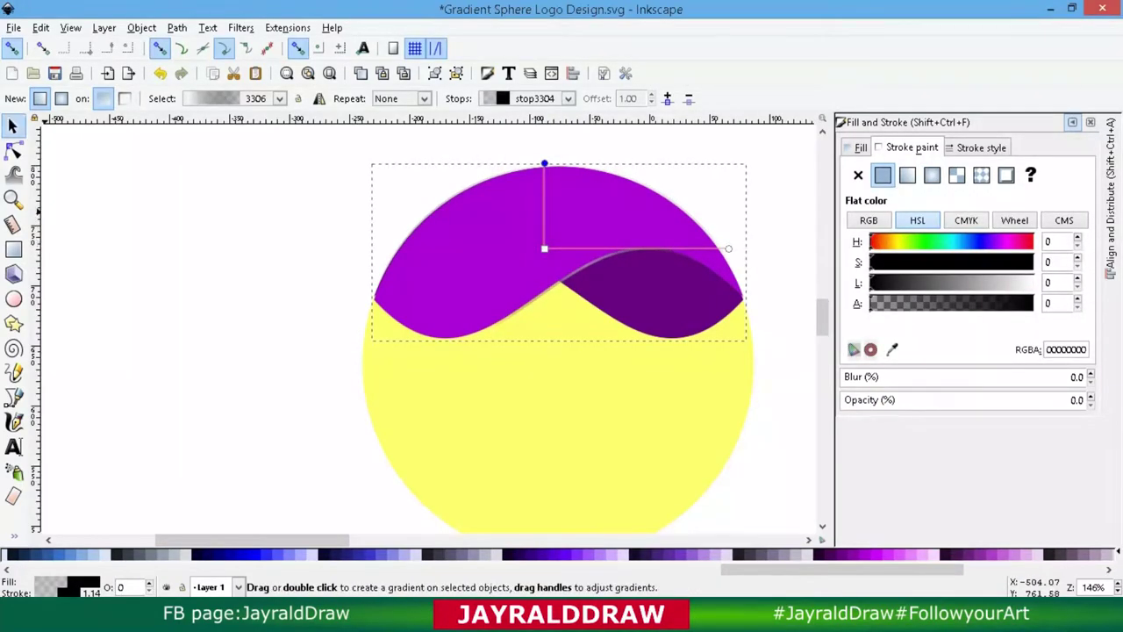
Step: Convert the top wave into a plain path
click(13, 125)
click(14, 150)
click(13, 125)
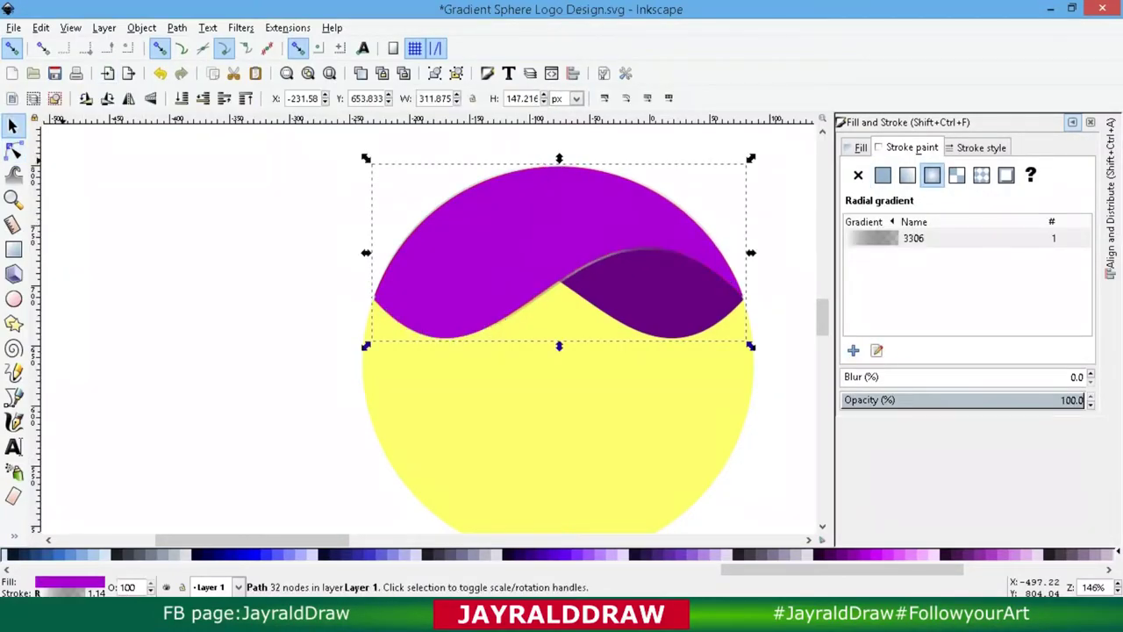
click(177, 28)
click(237, 44)
Step: Set the outline gradient's outer stop to #CC00FF at alpha 0, and give the fill a radial gradient
key(g)
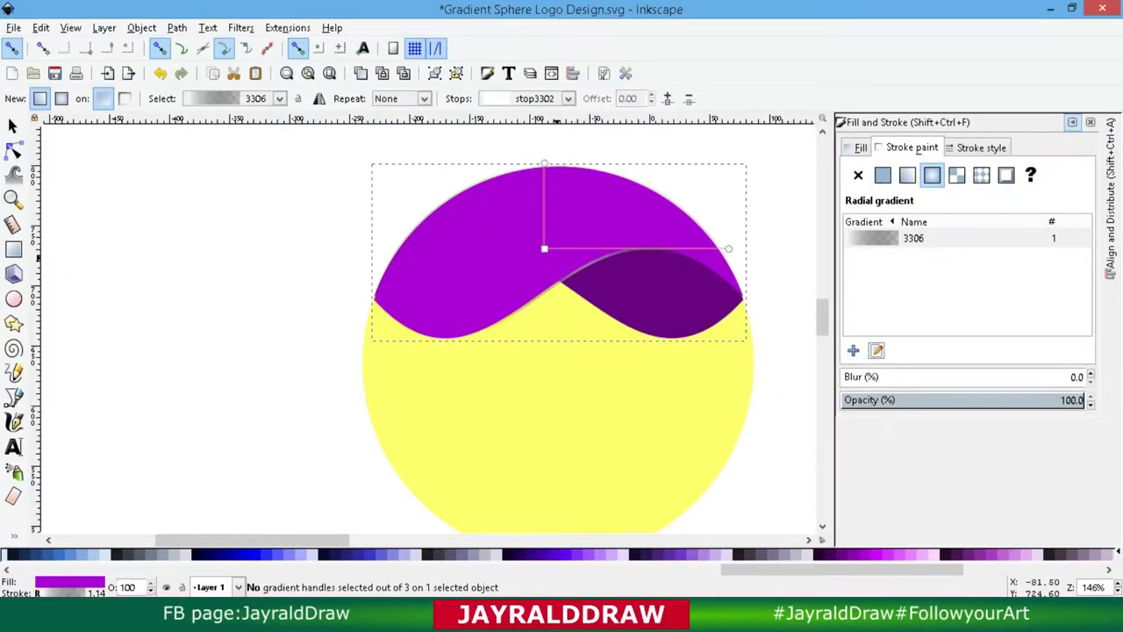
drag(544, 249, 524, 235)
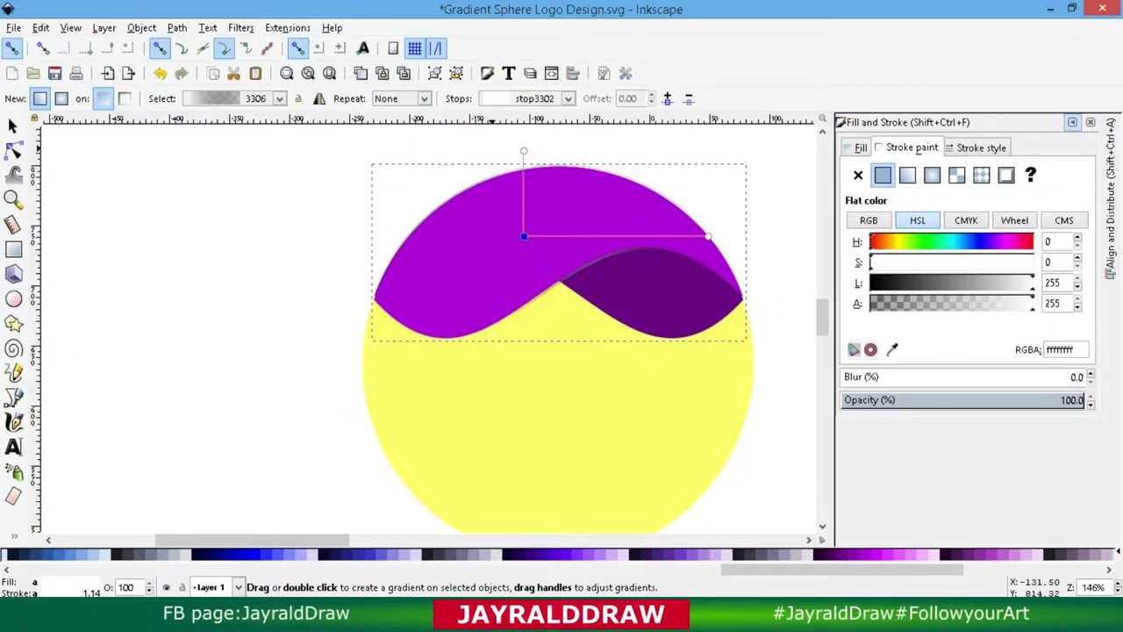
click(524, 151)
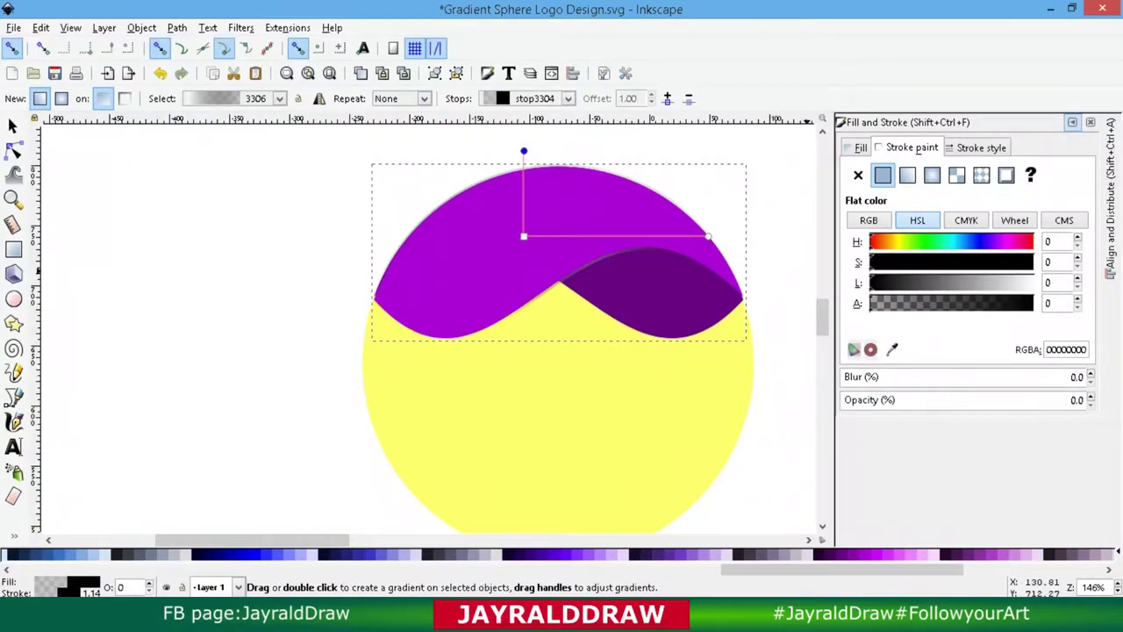
click(888, 553)
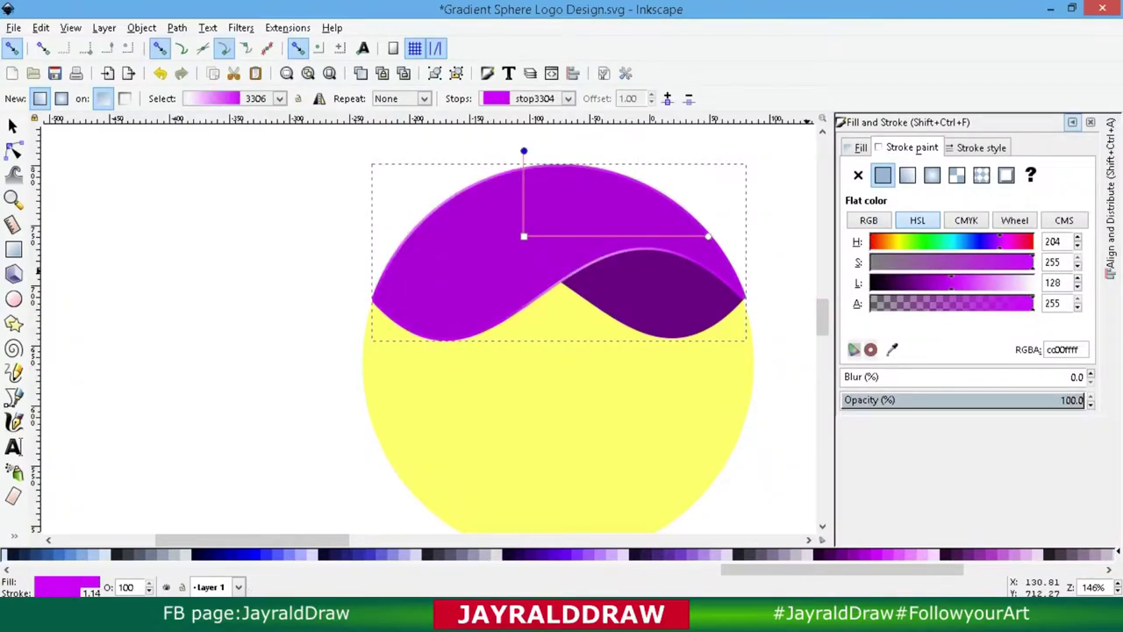
drag(709, 235, 719, 235)
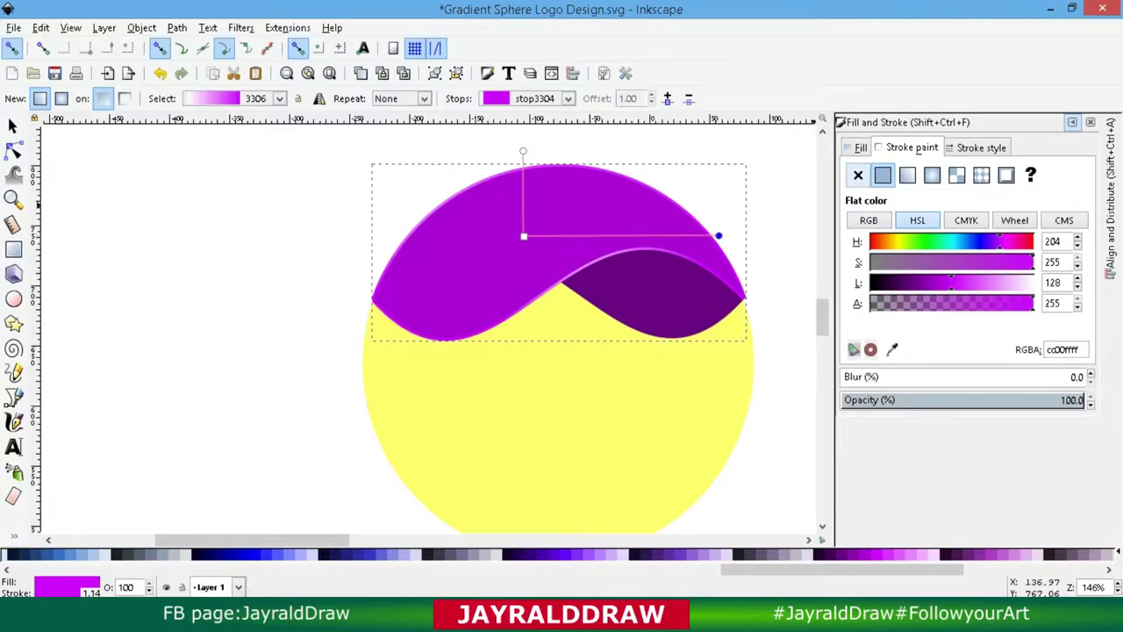
click(859, 175)
click(858, 147)
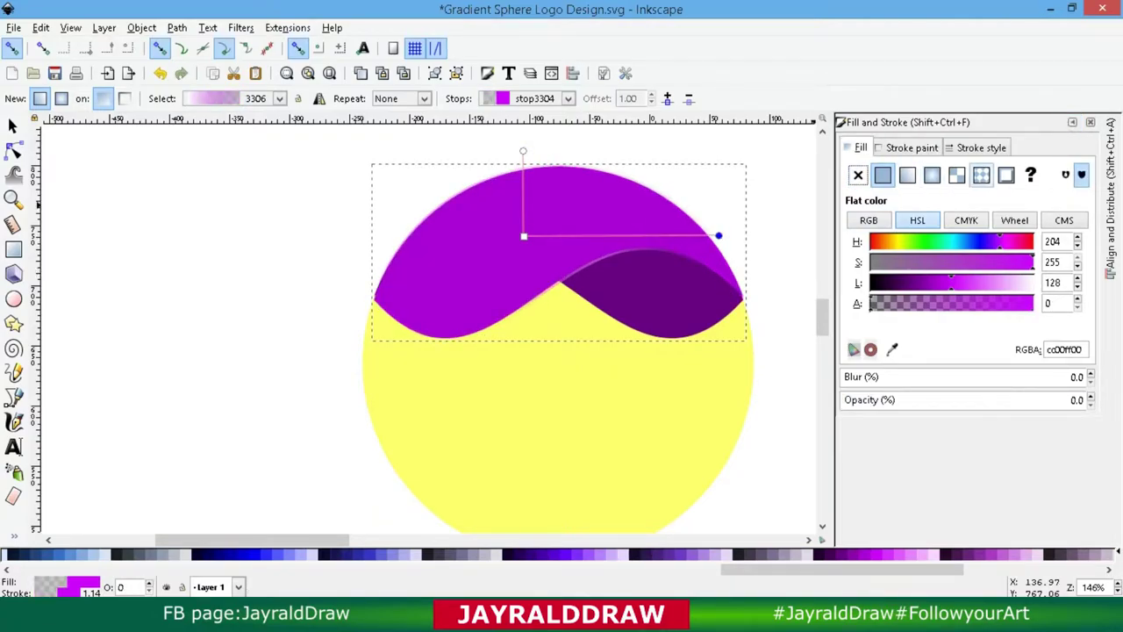
click(932, 175)
Step: Move the fill and outline gradient centres lower along the wave
drag(559, 253, 541, 264)
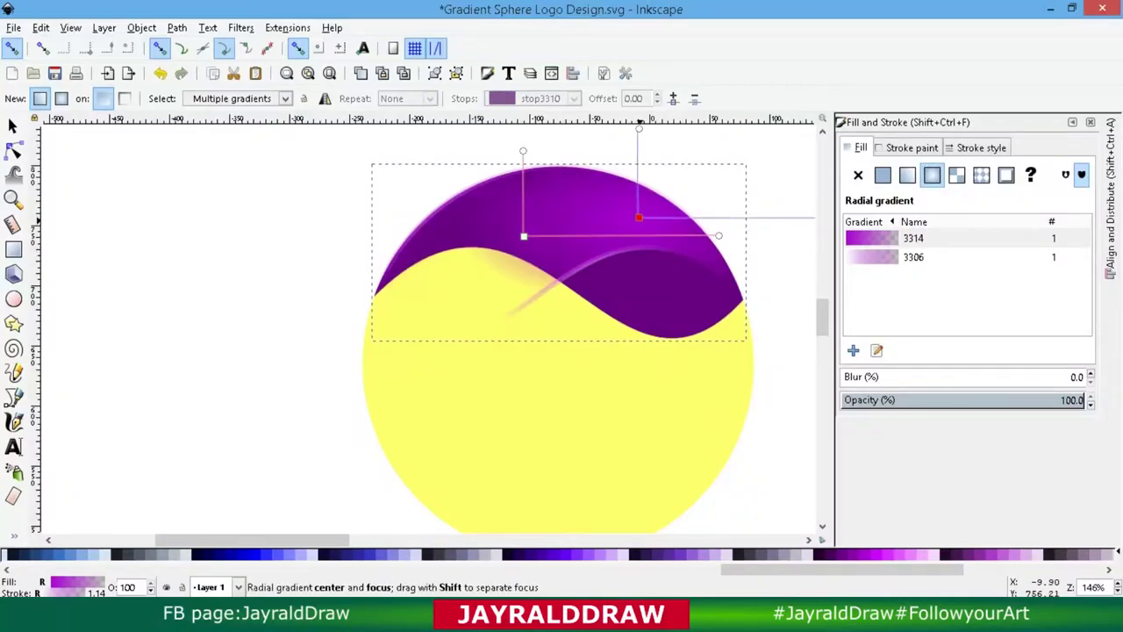
drag(662, 163, 581, 238)
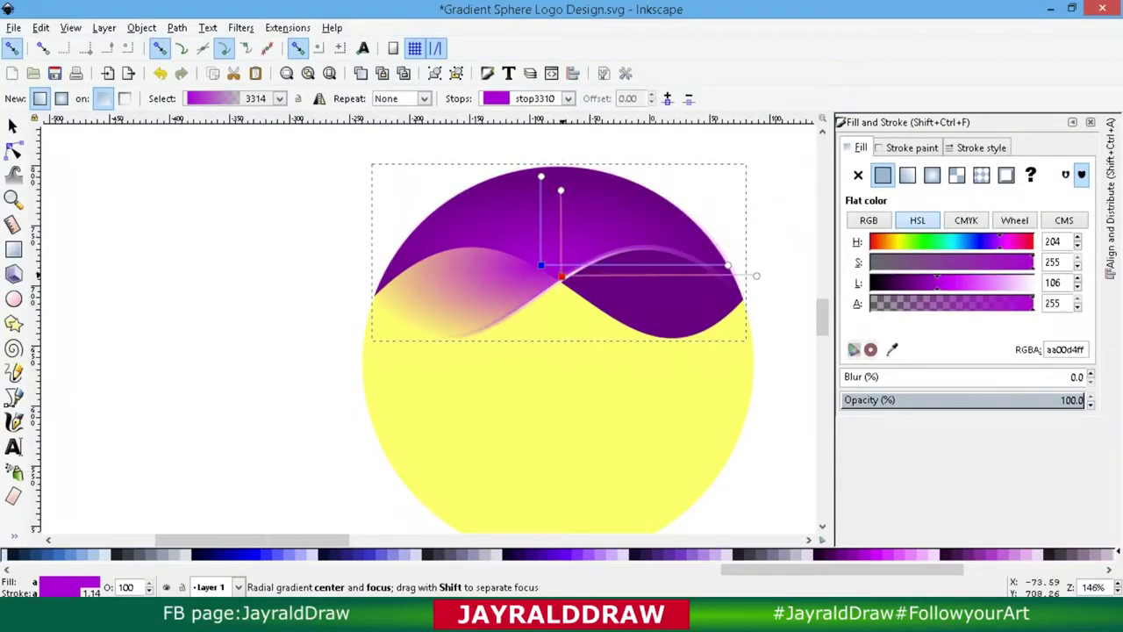
drag(562, 277, 524, 304)
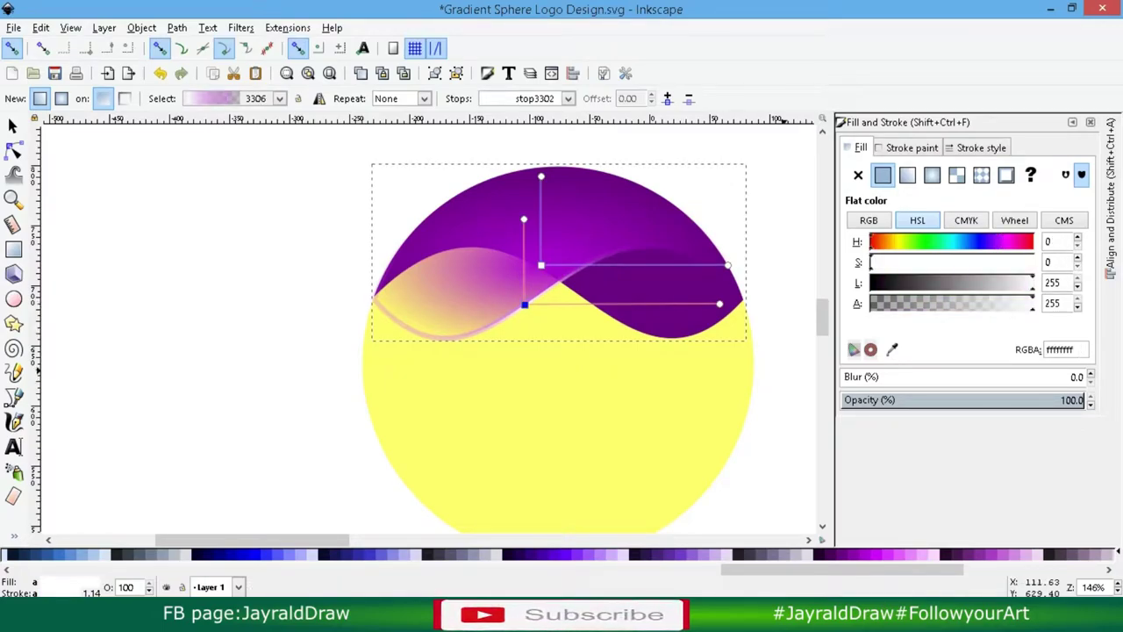
drag(524, 305, 500, 325)
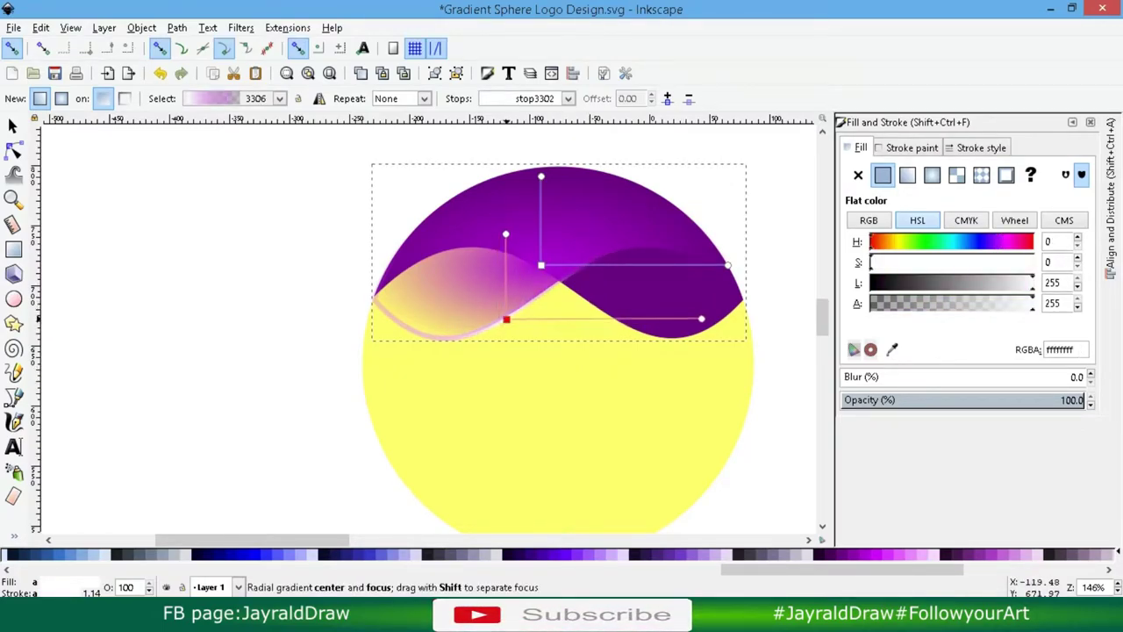
Step: Make the fill gradient's centre stop fully transparent (alpha 0)
click(541, 264)
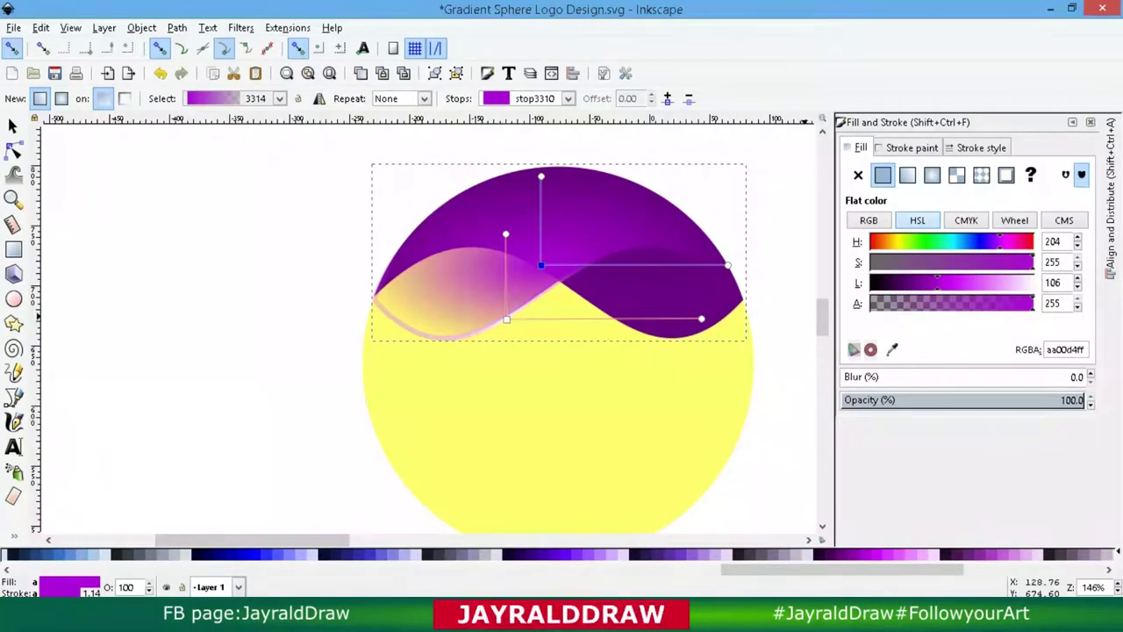
text(0)
key(Return)
key(Escape)
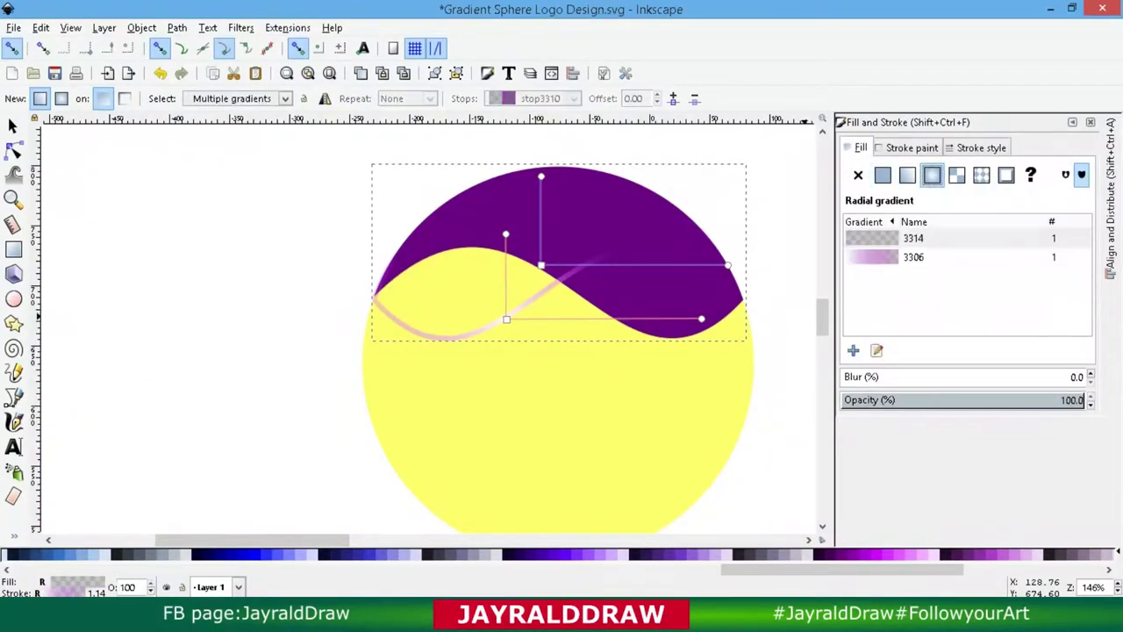
click(541, 264)
key(s)
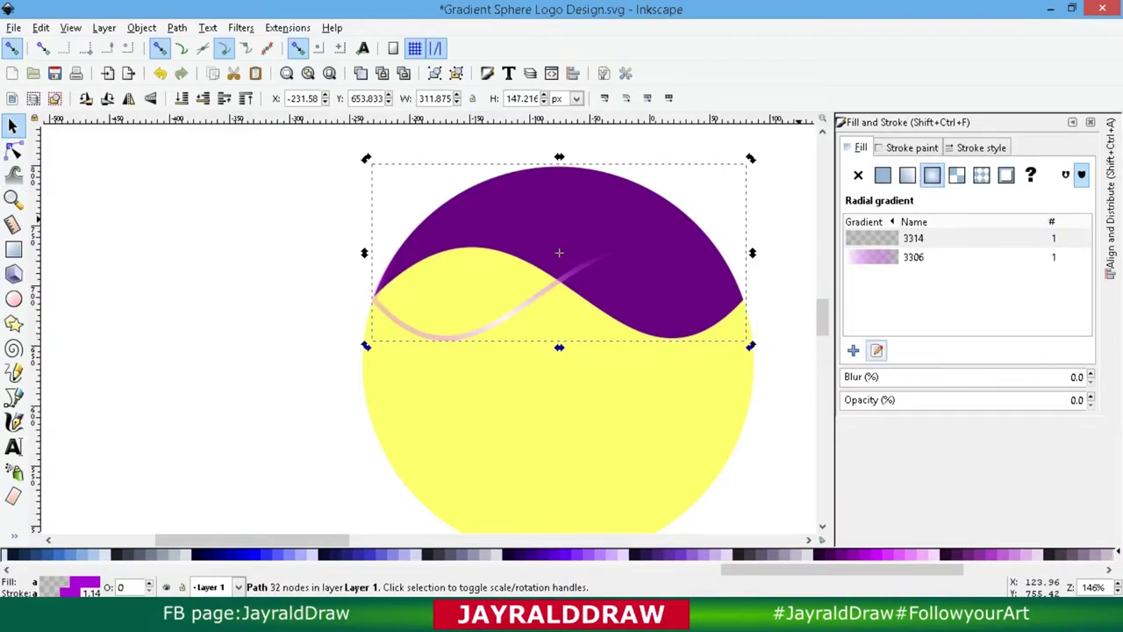
Step: Tint the centre stop pale pink and apply the existing radial gradient 3306 to the wave
key(g)
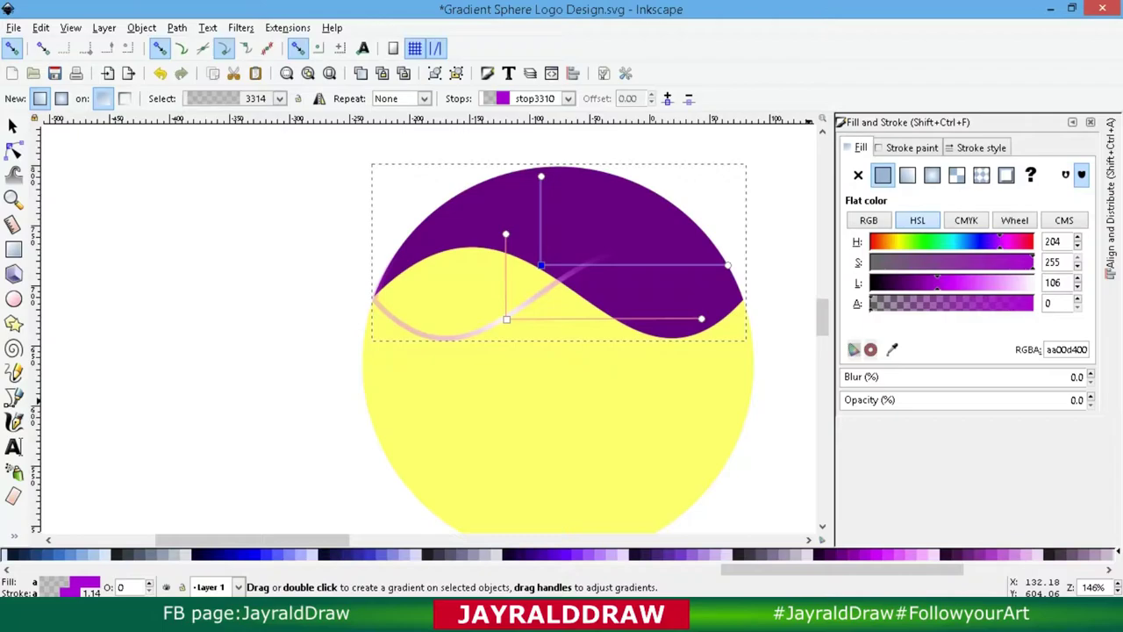
click(1023, 282)
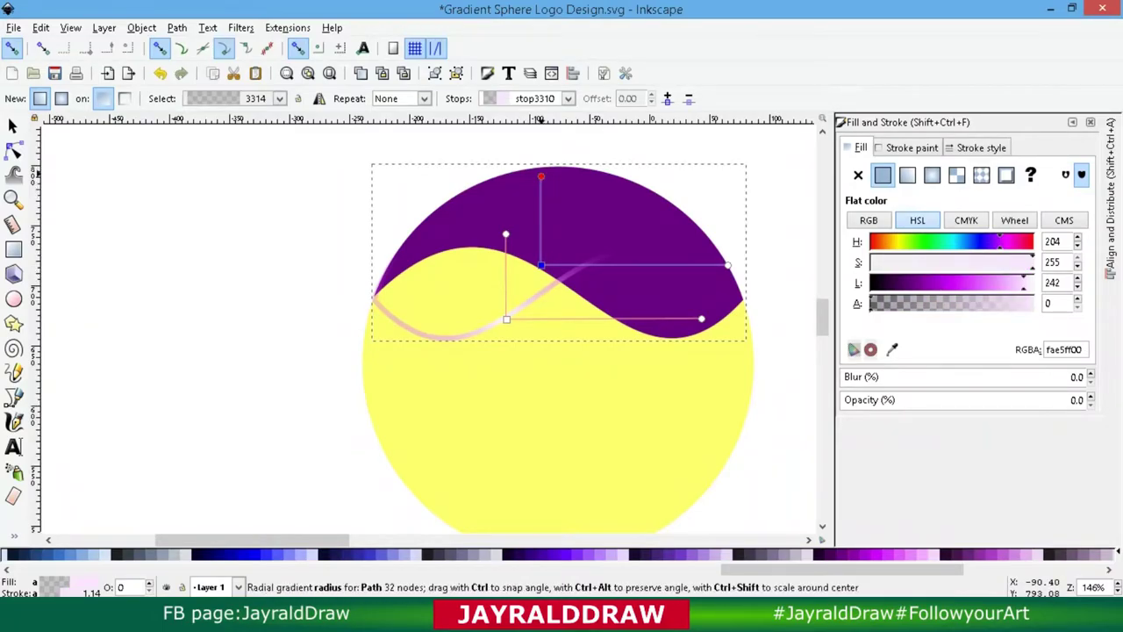
click(542, 176)
click(932, 174)
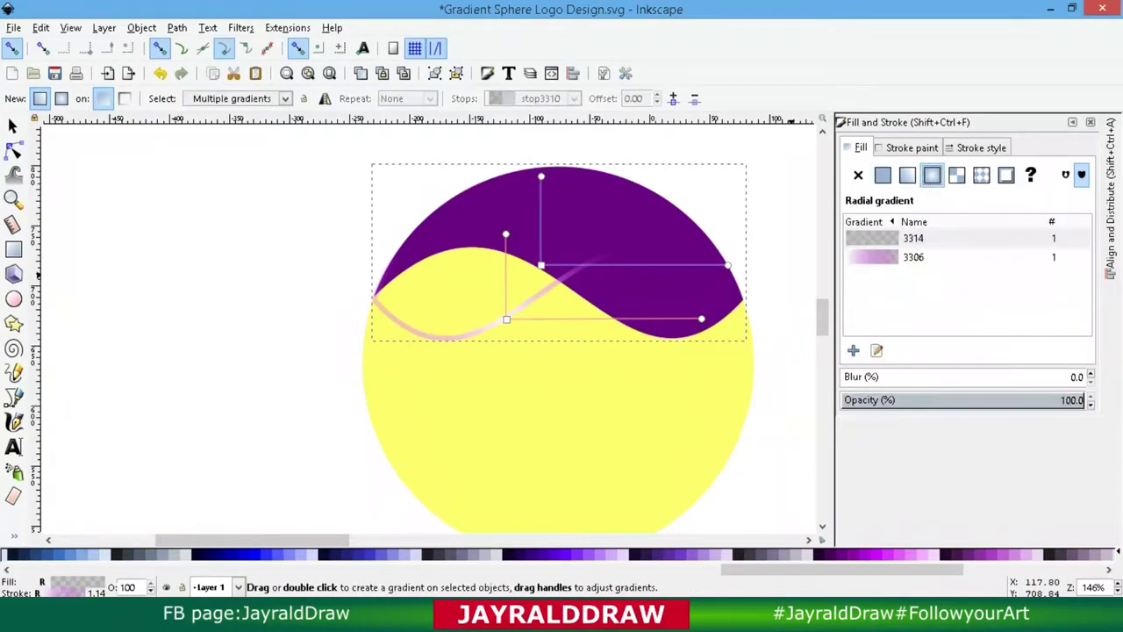
click(912, 257)
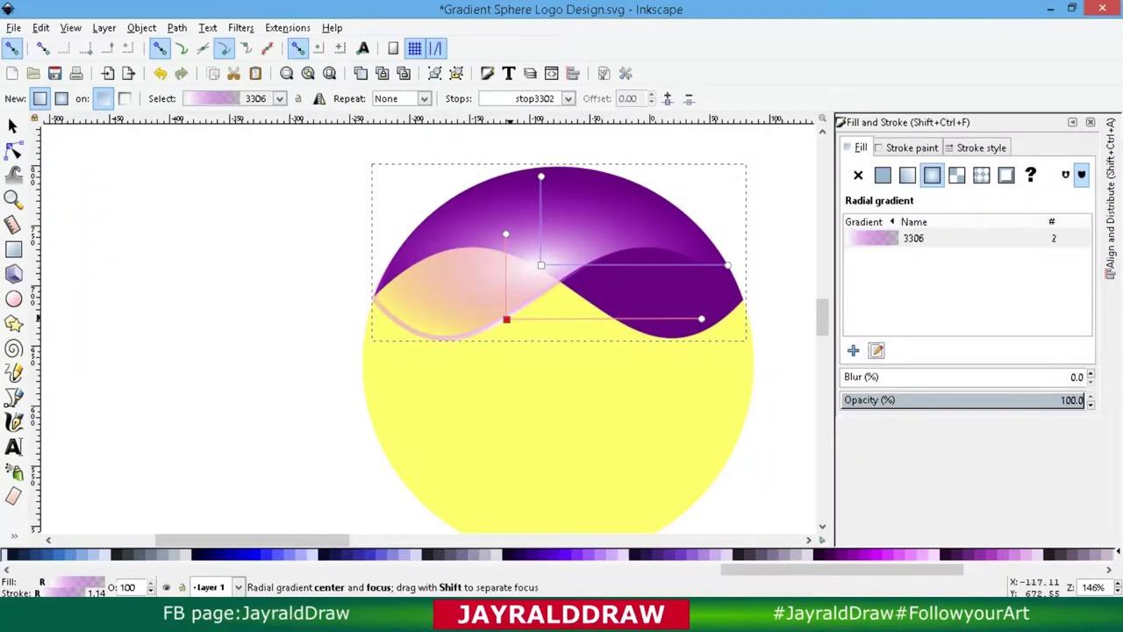
Step: Re-centre the gradient on the dome, add two mid stops and make the end stop opaque white
drag(542, 264, 549, 275)
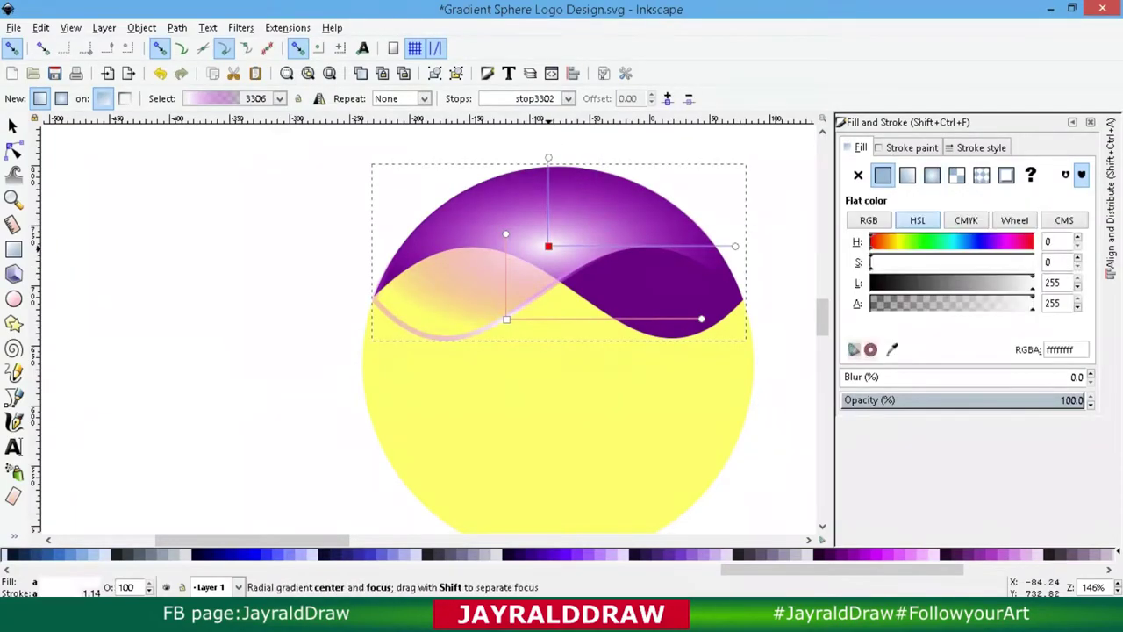
drag(550, 186, 543, 152)
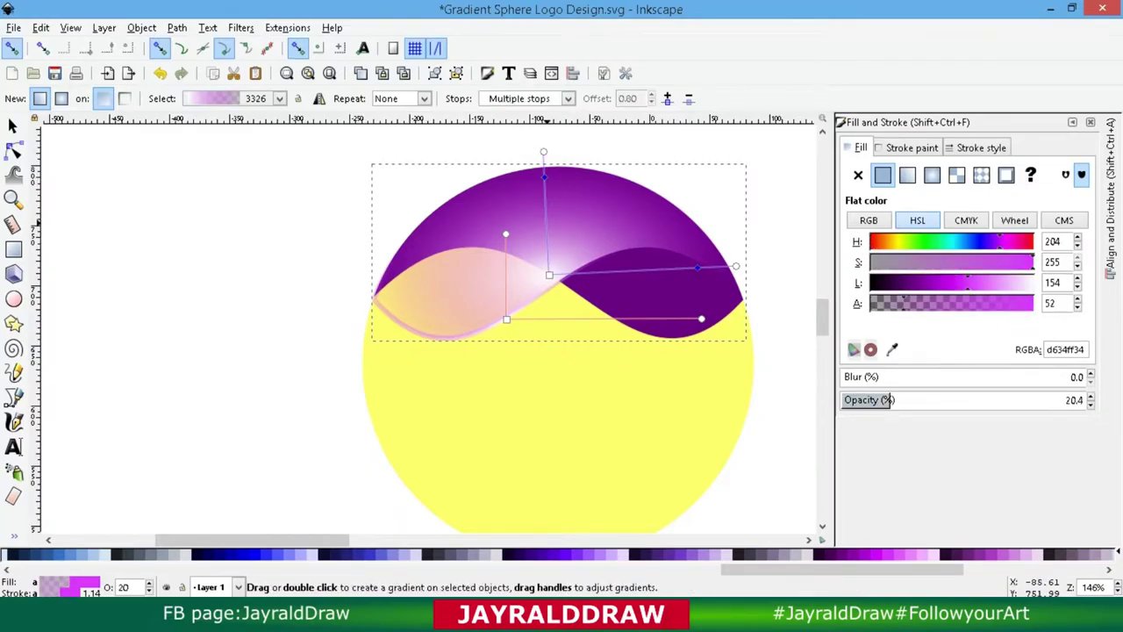
double_click(547, 223)
double_click(547, 177)
scroll(164, 553, up, 10)
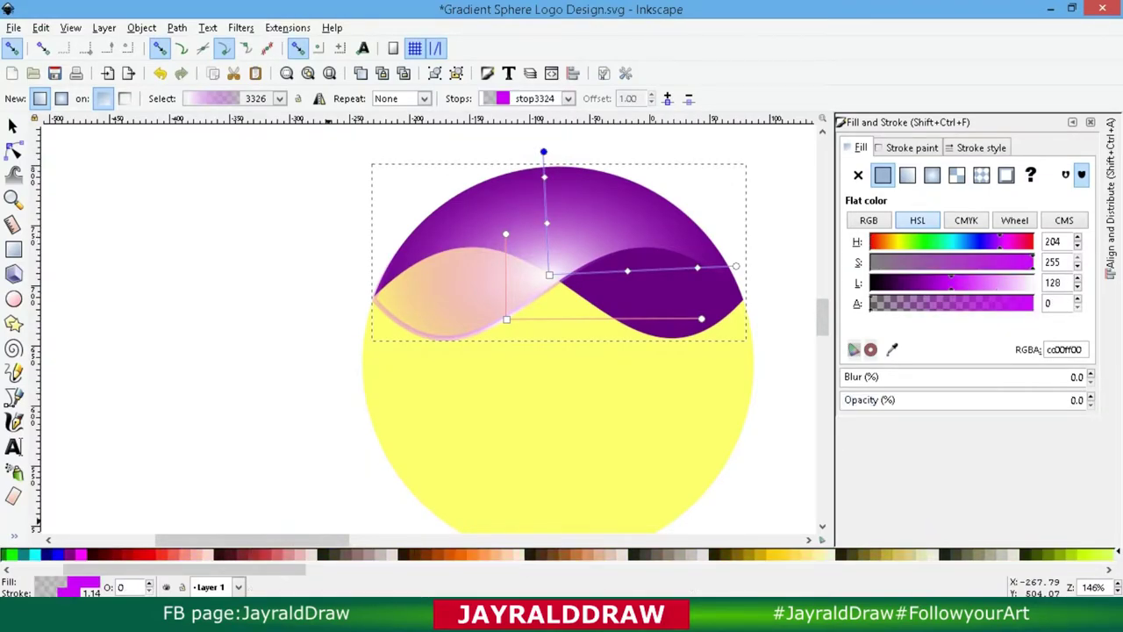
click(164, 554)
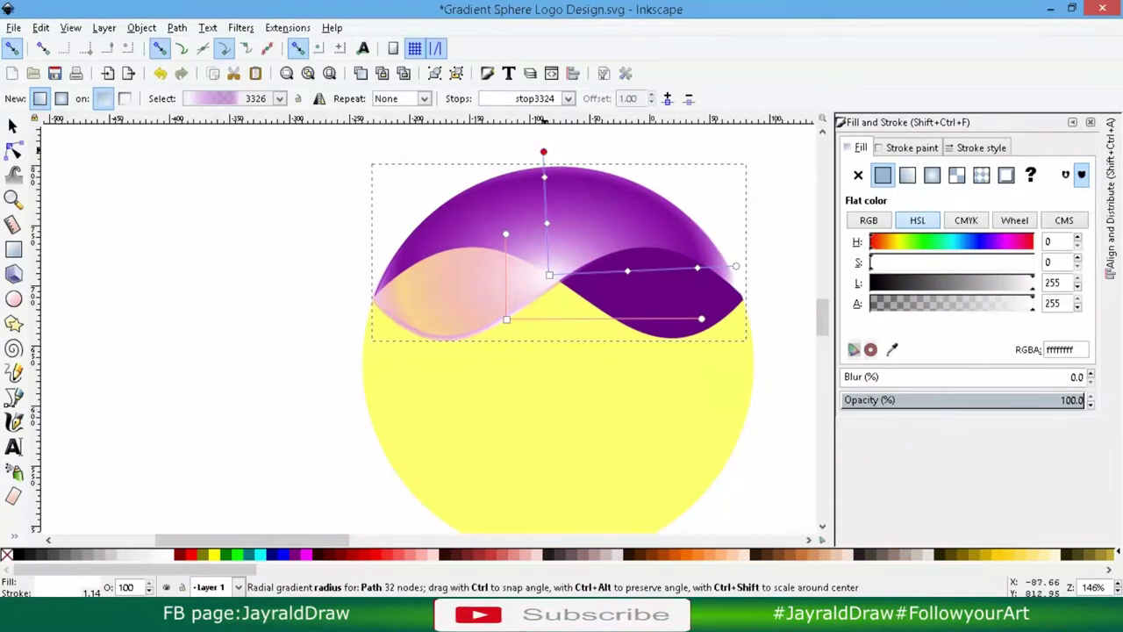
Step: Set the middle gradient stop to dark purple #660080
drag(544, 151, 535, 166)
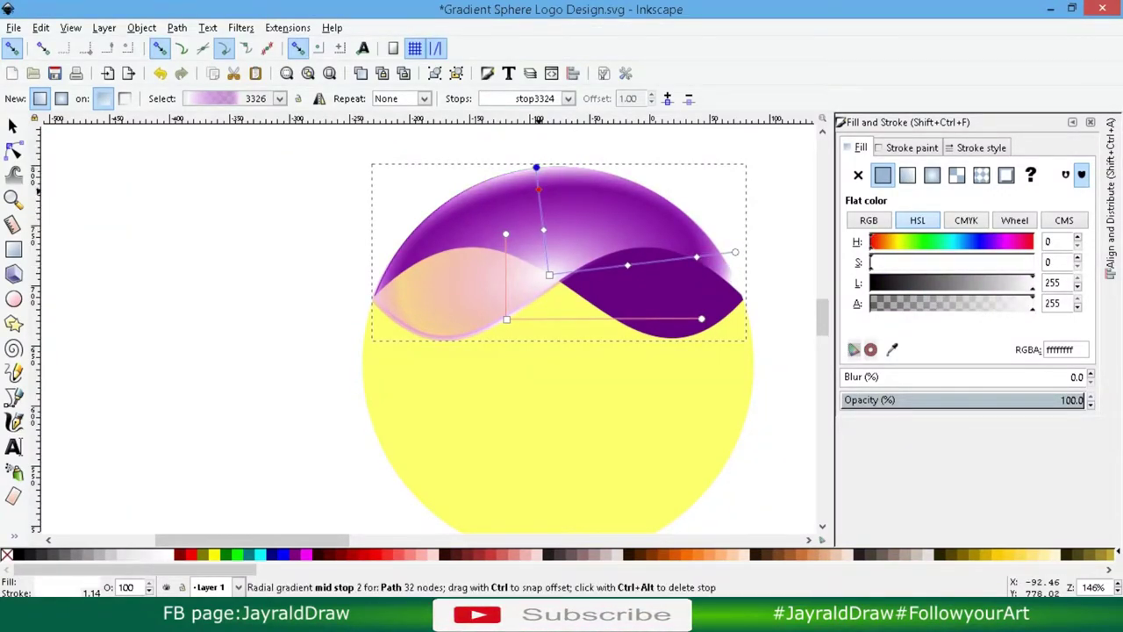
click(539, 188)
scroll(562, 554, down, 10)
scroll(561, 554, up, 5)
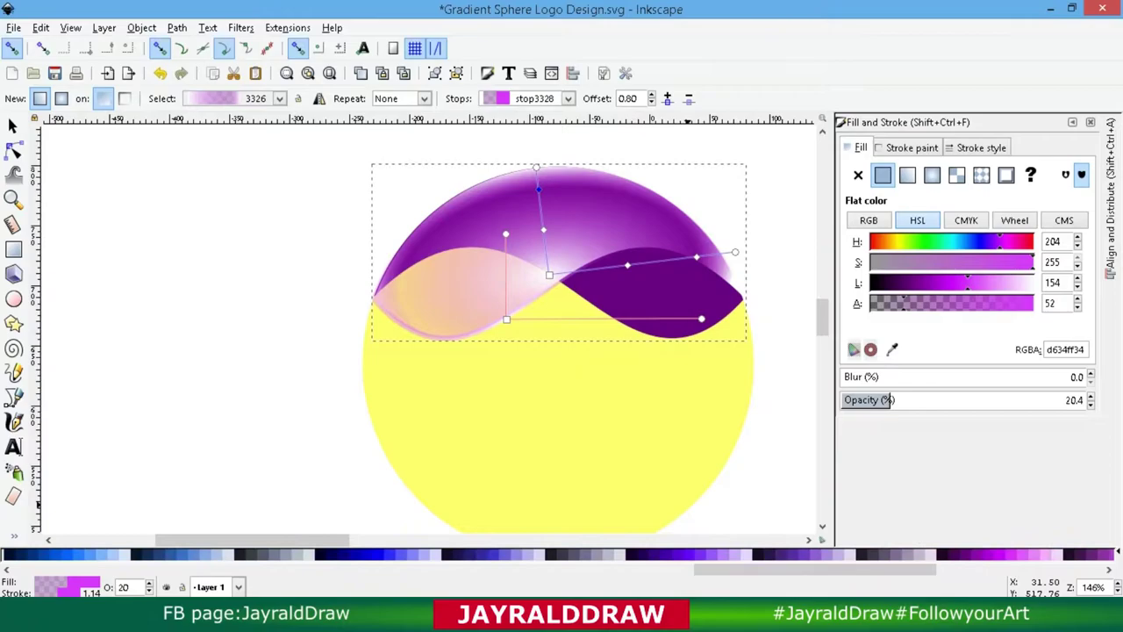
click(625, 554)
scroll(625, 553, down, 3)
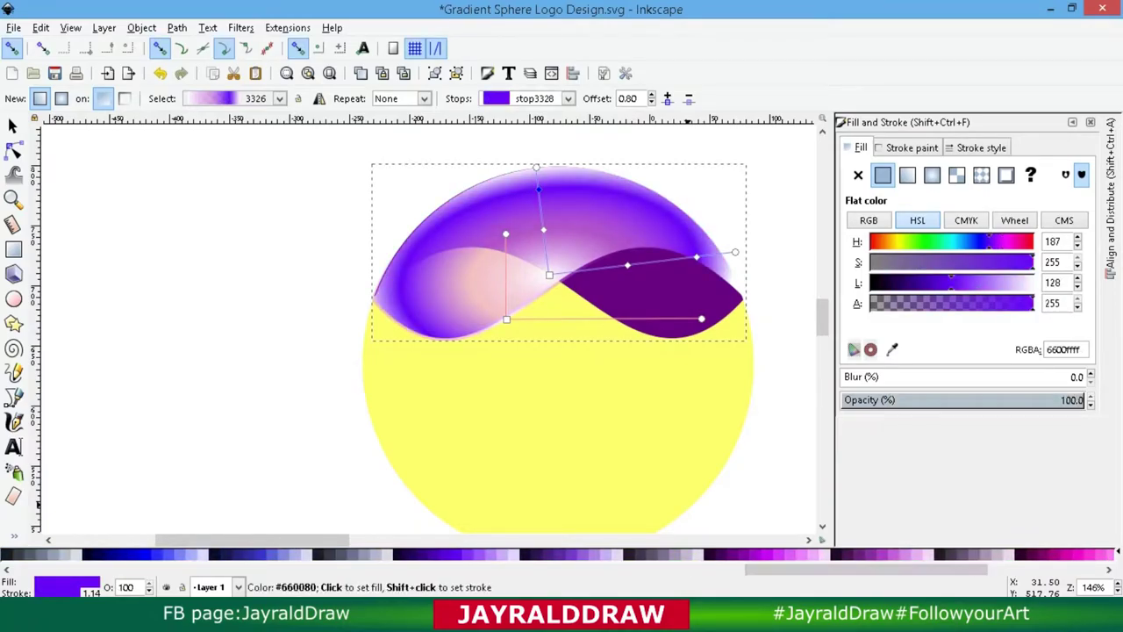
click(413, 554)
Step: Colour the 0.42 stop purple #8800AA, then brighten it toward magenta
click(543, 230)
click(762, 554)
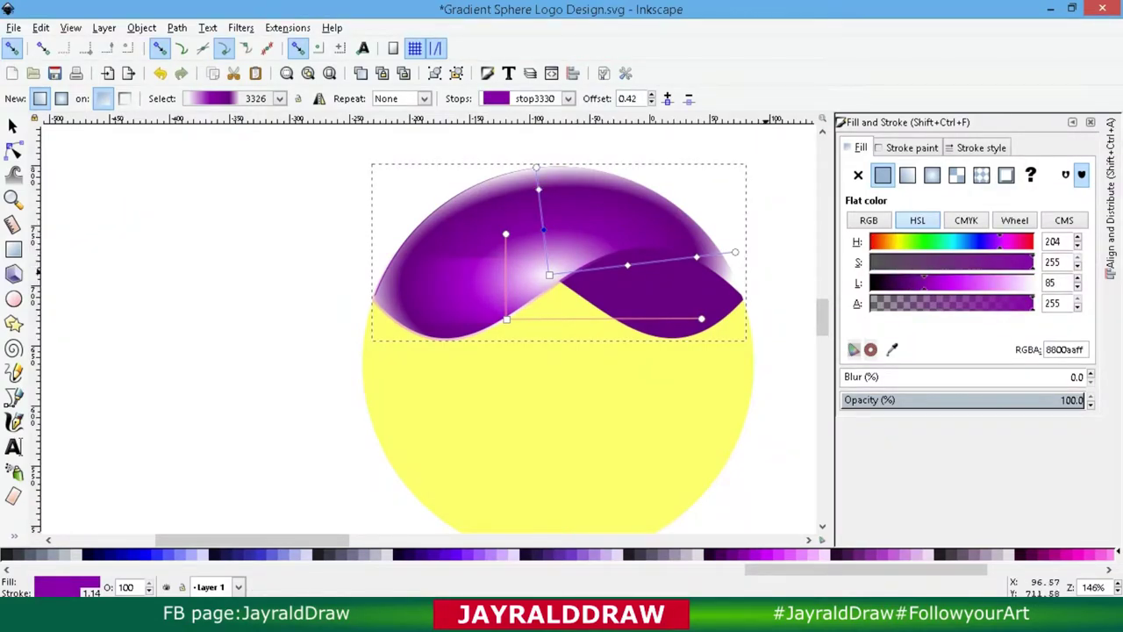
drag(923, 282, 966, 282)
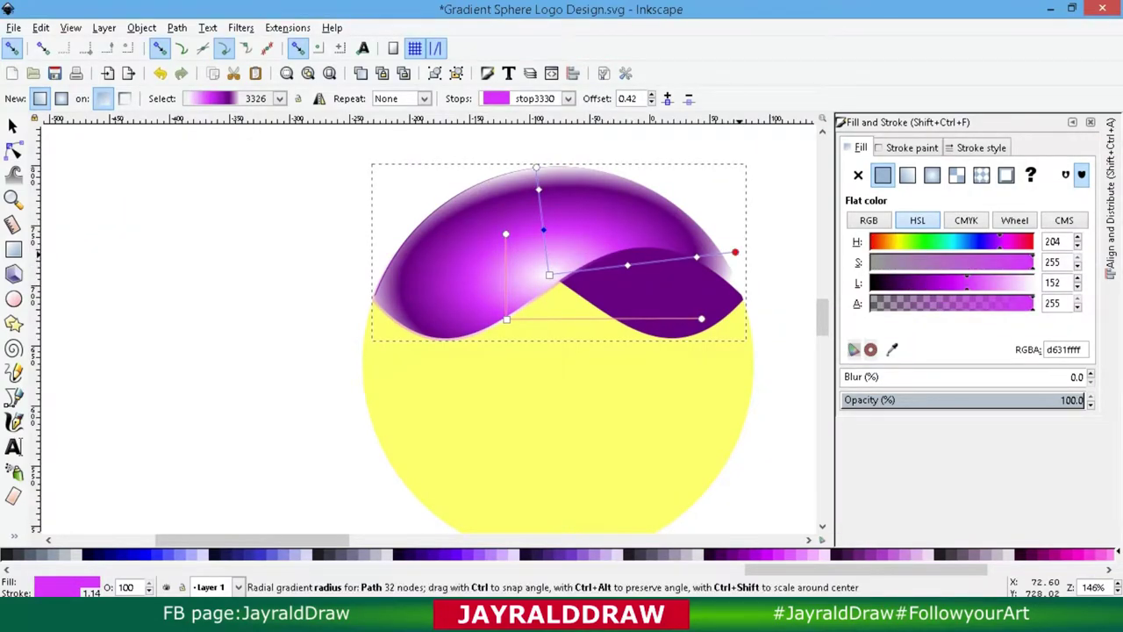
drag(735, 252, 762, 276)
Step: Move the gradient centre down to the wave's dip and fit its radii to the dome's peak
click(762, 274)
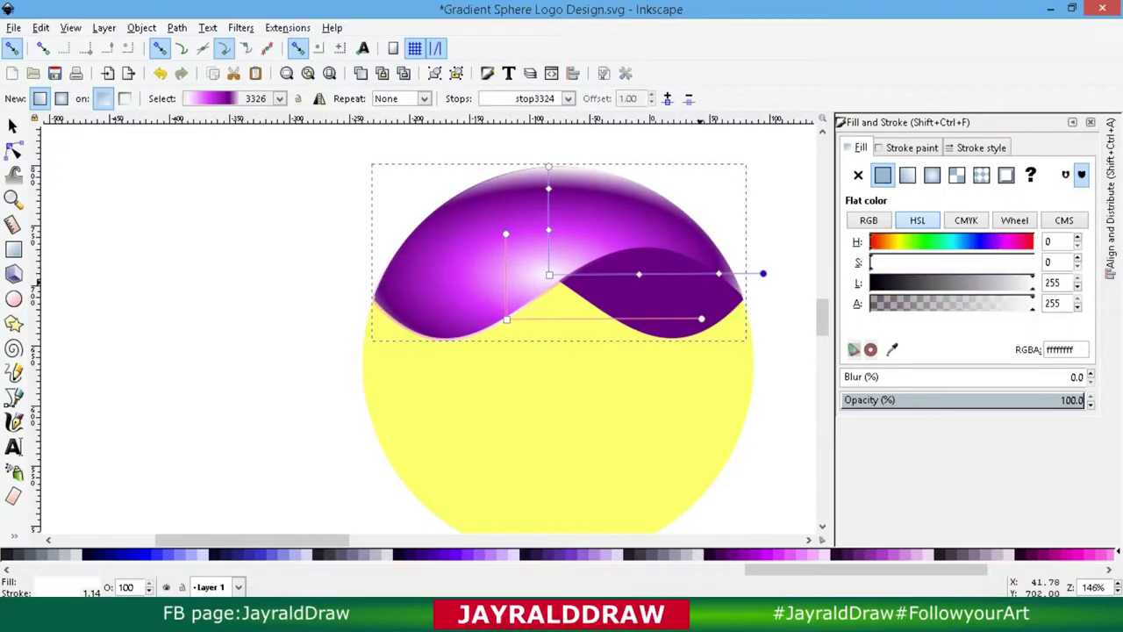
drag(549, 275, 566, 288)
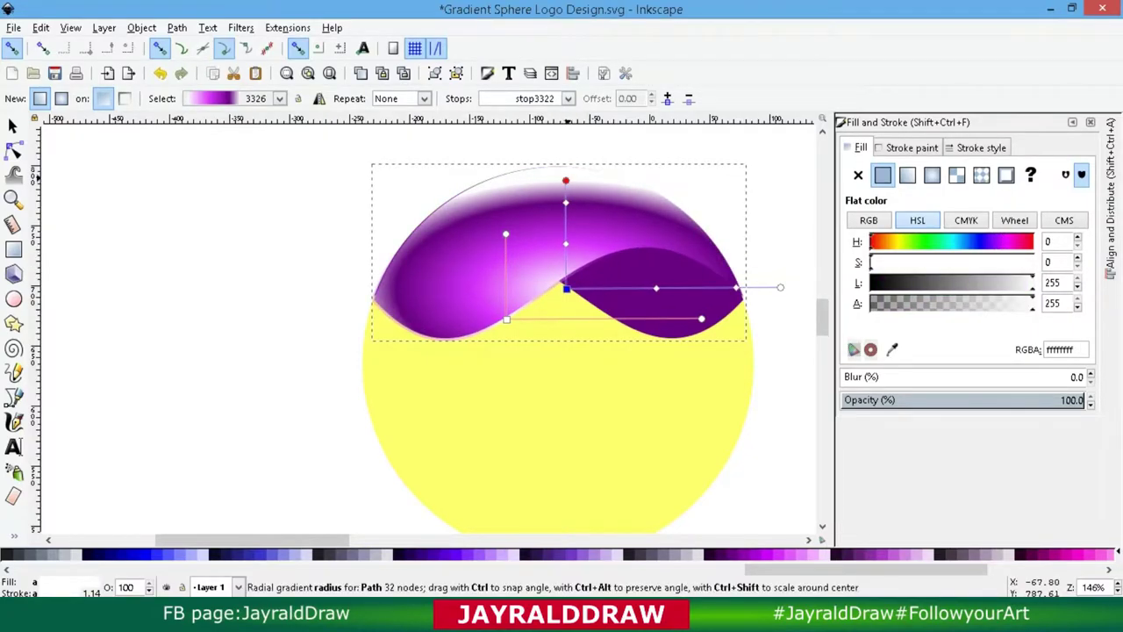
click(560, 167)
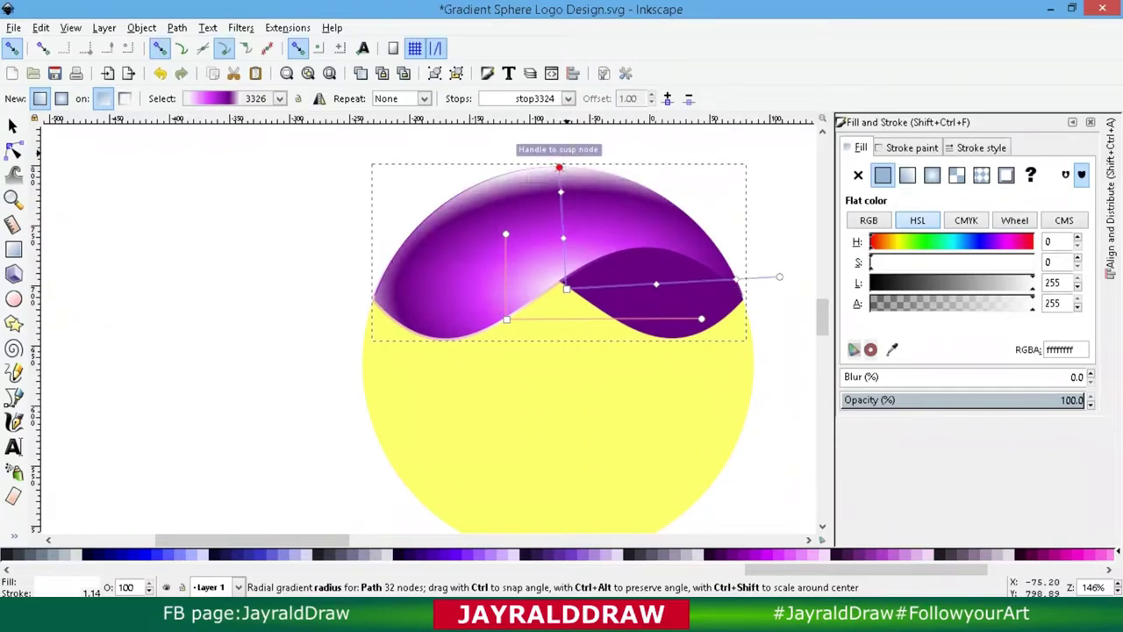
drag(566, 287, 556, 316)
drag(548, 194, 559, 166)
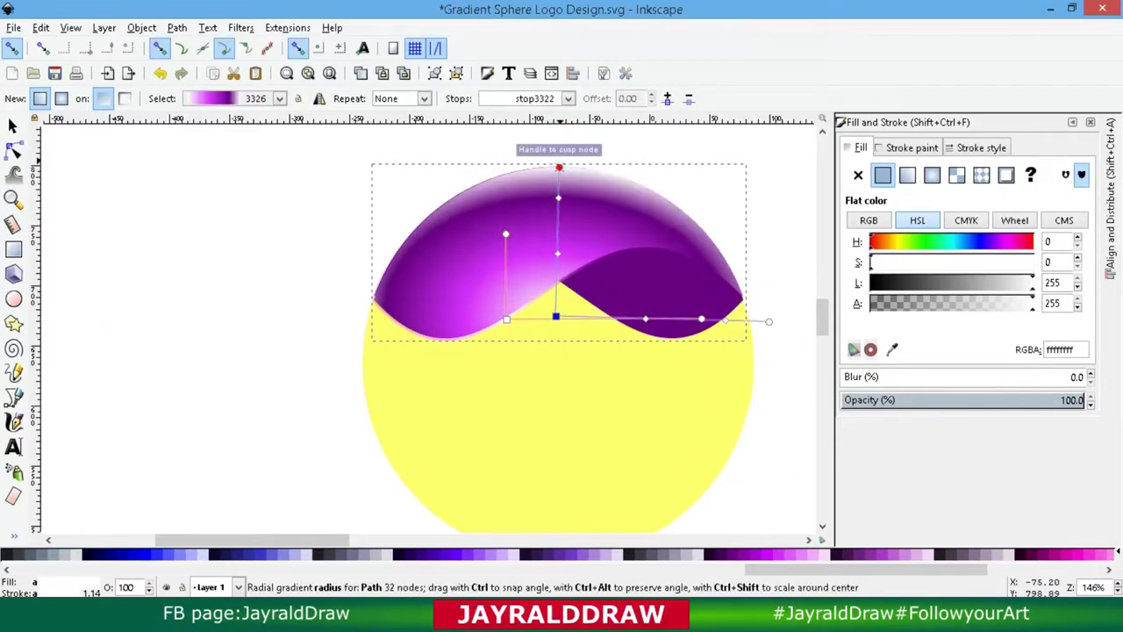
click(558, 167)
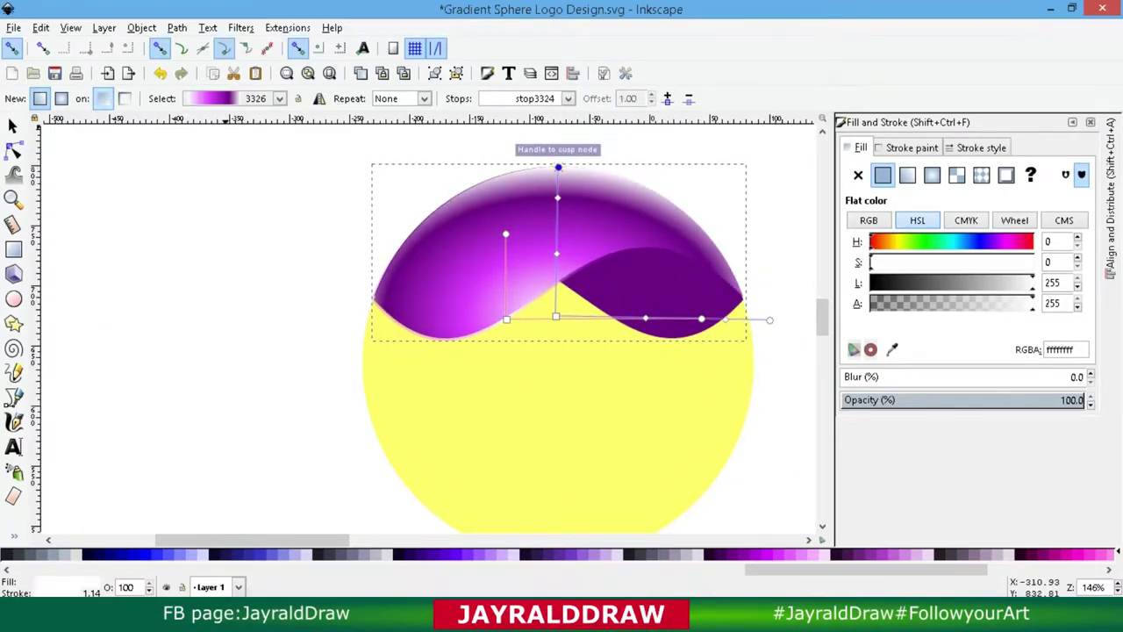
drag(556, 316, 566, 317)
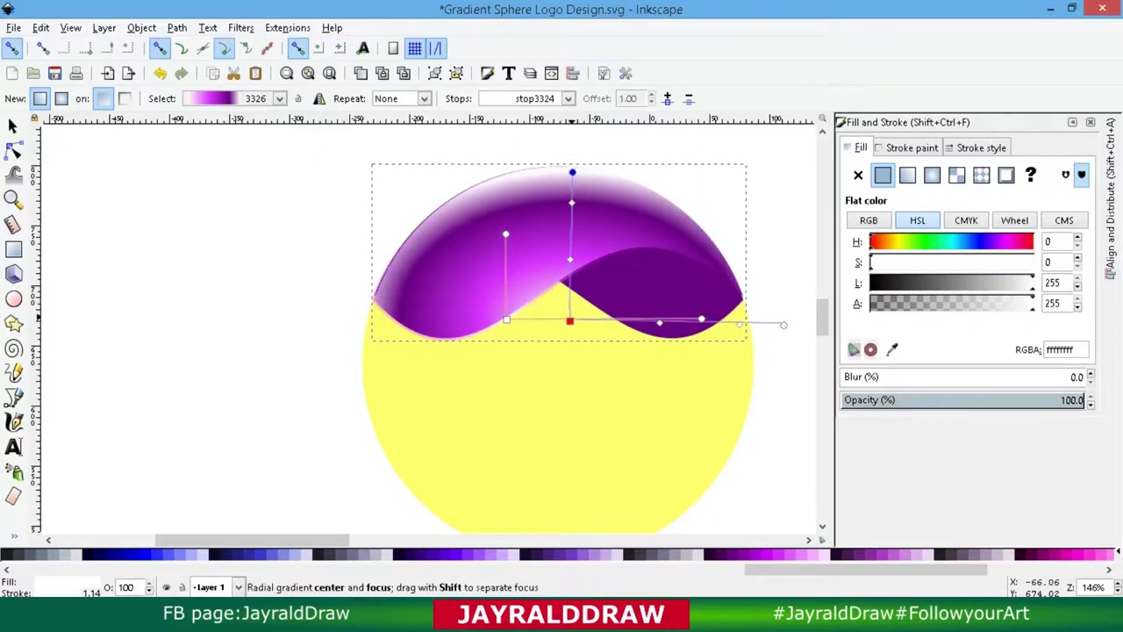
drag(781, 321, 764, 312)
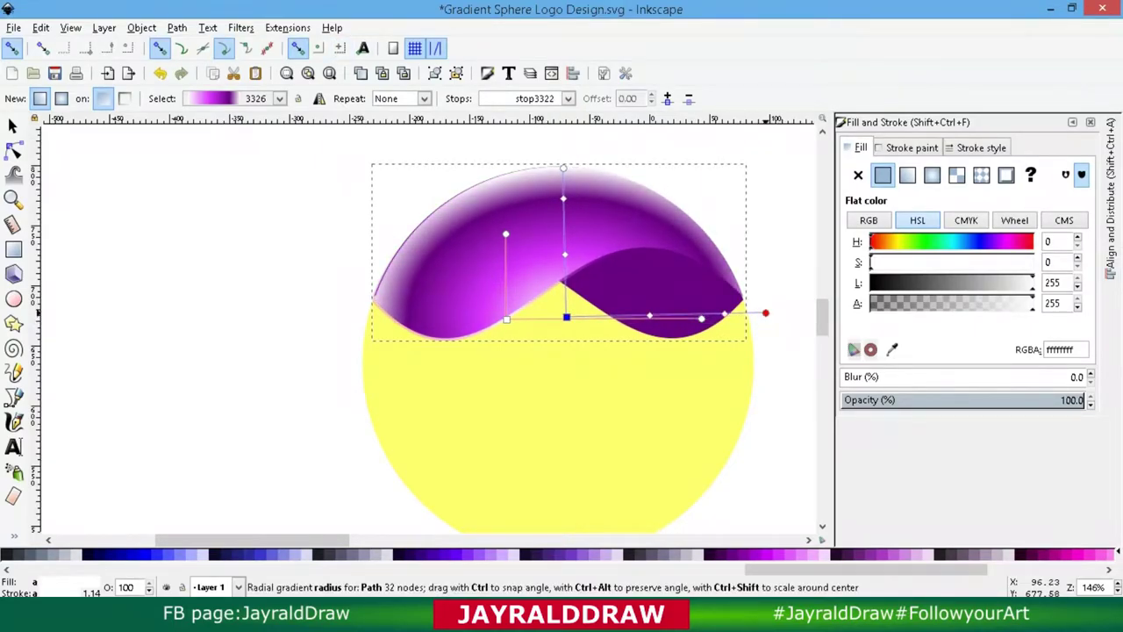
click(563, 167)
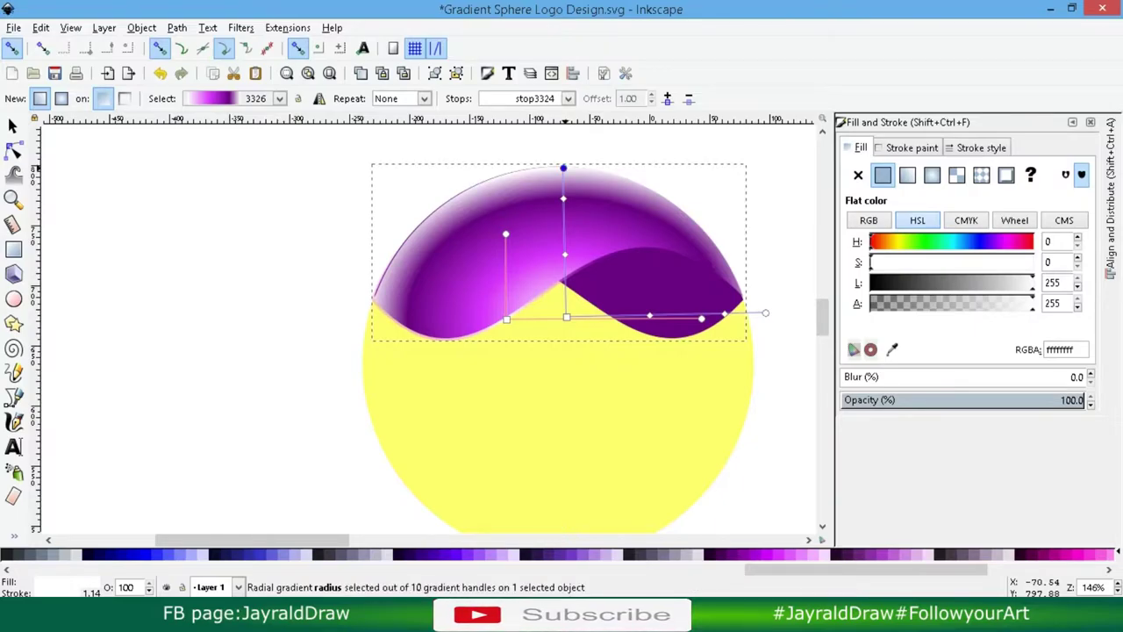
Step: Colour the outline gradient's centre stop #22002B and add a light pink #F6D5FF stop
click(506, 319)
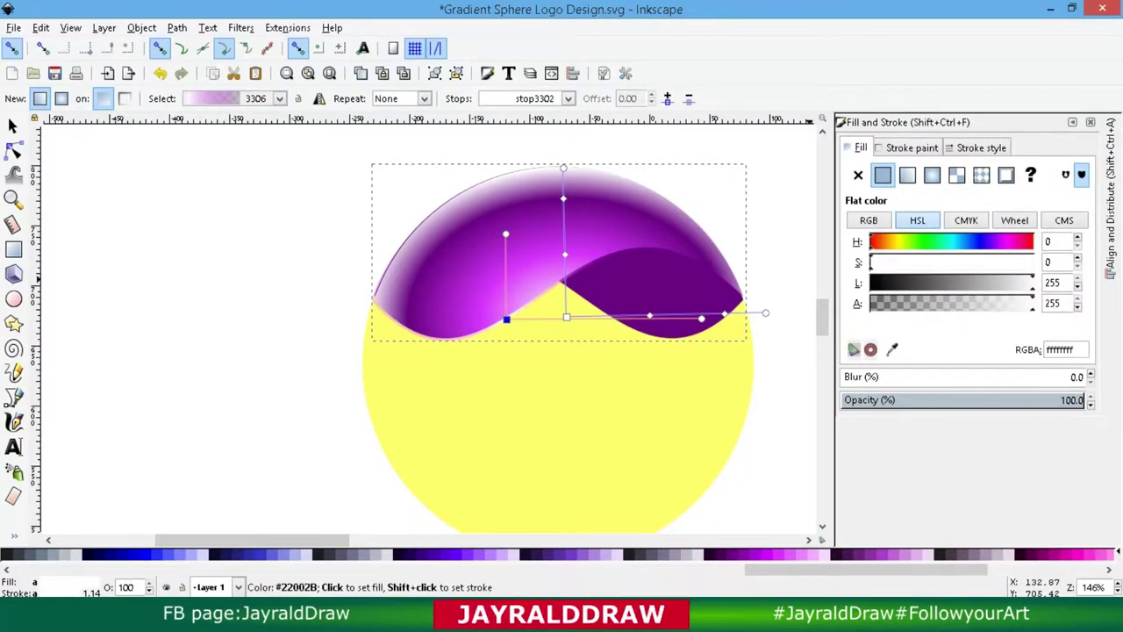
click(930, 553)
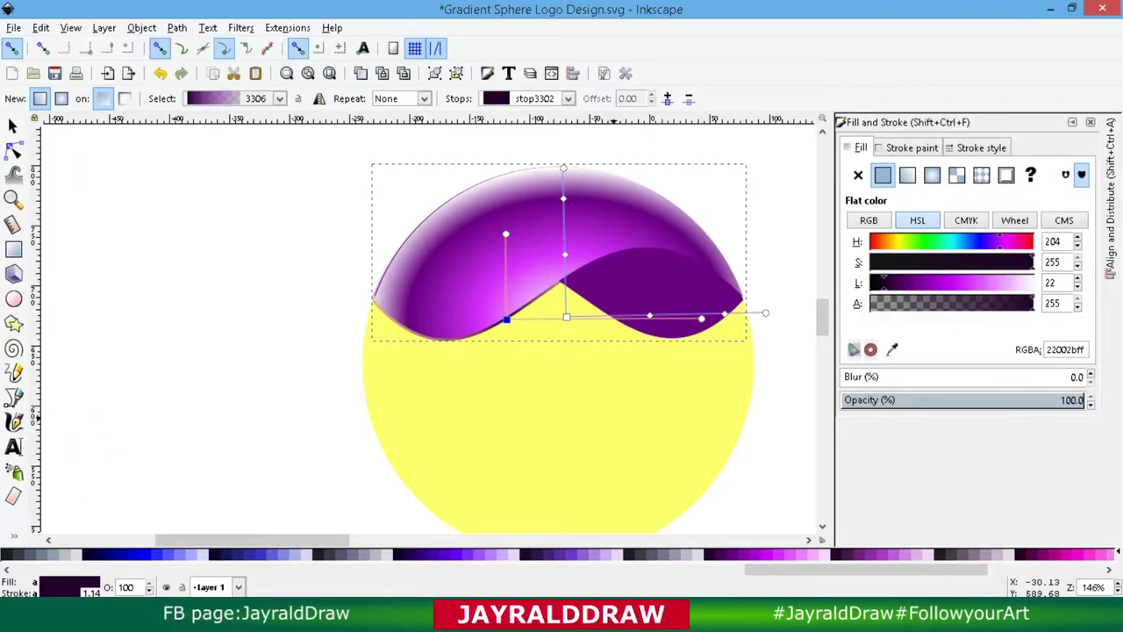
double_click(526, 320)
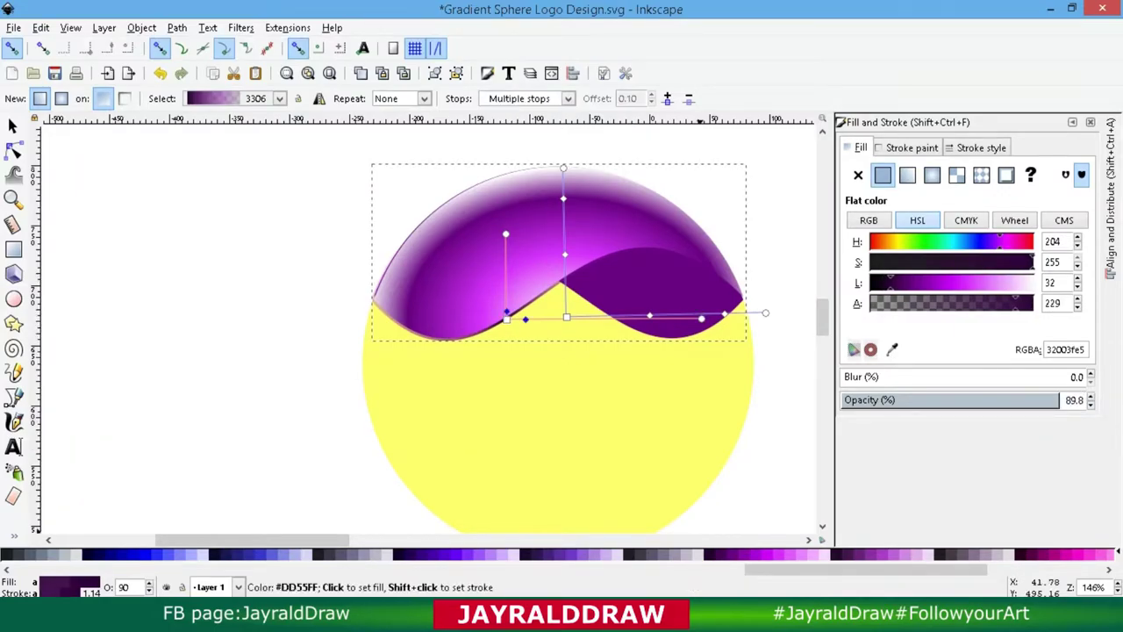
click(1021, 554)
drag(506, 318, 512, 336)
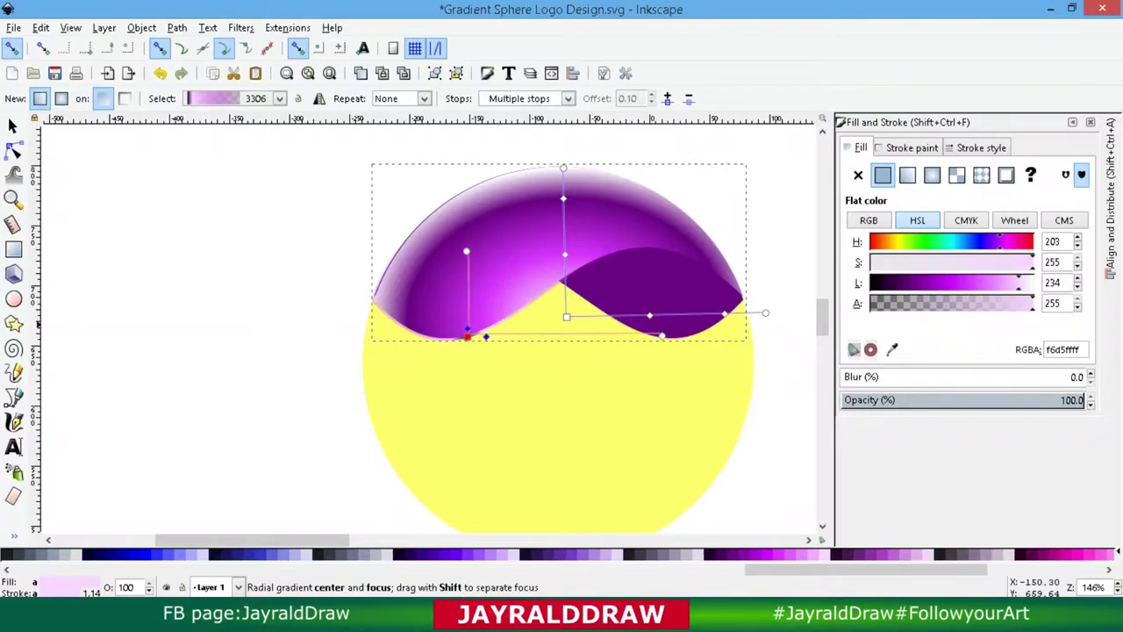
Step: Make the outer stop light pink, shorten the horizontal radius and raise the vertical radius
click(513, 252)
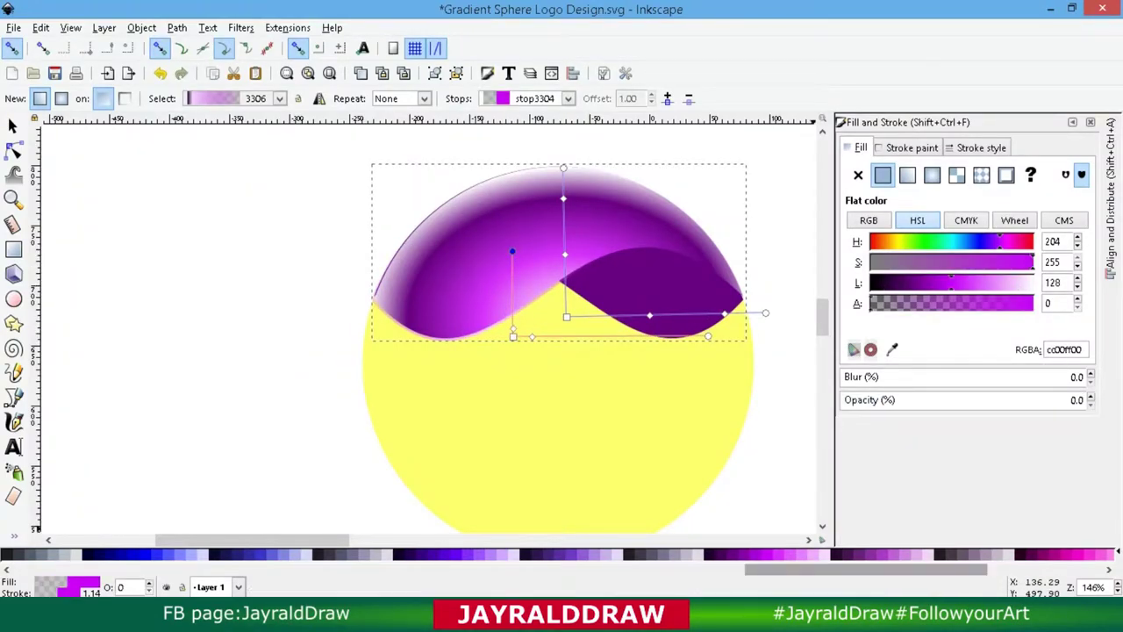
click(739, 554)
click(1020, 554)
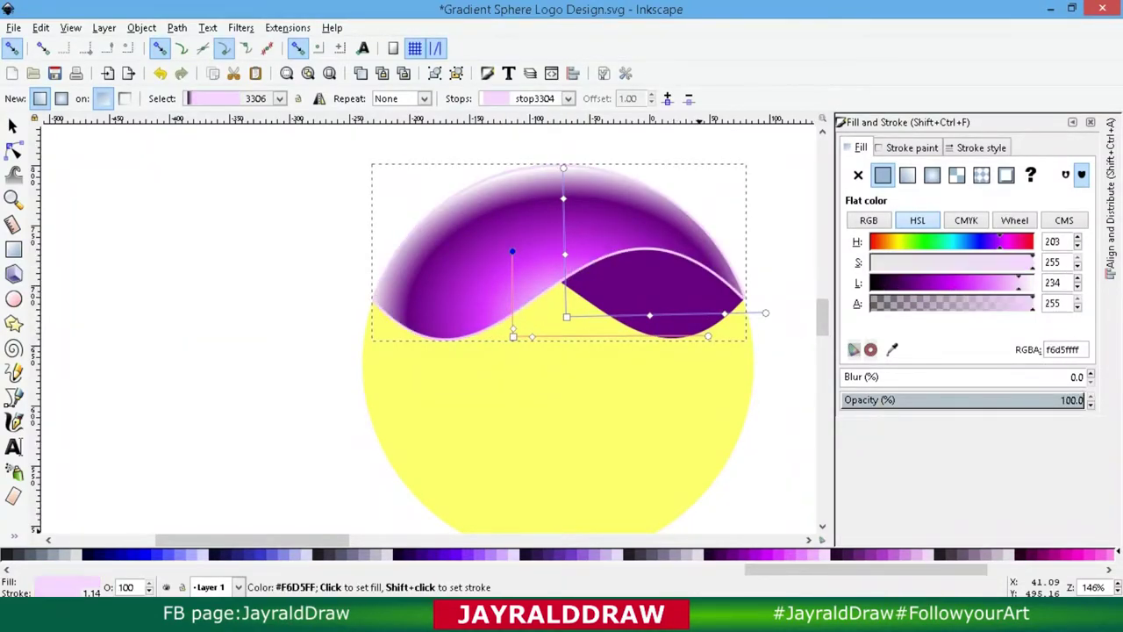
drag(709, 336, 663, 333)
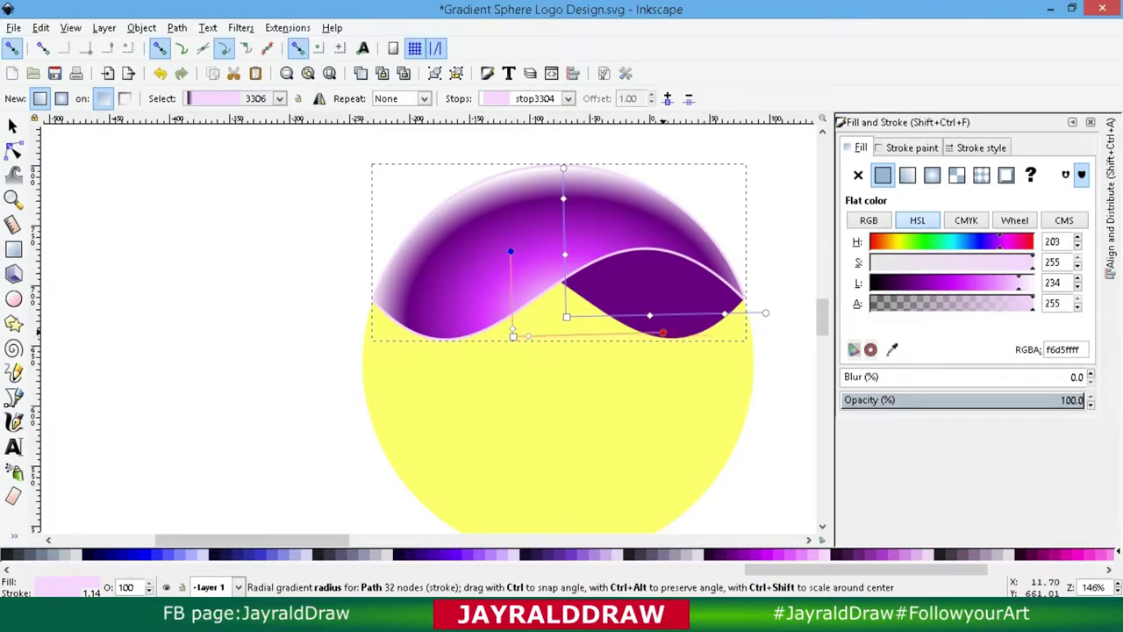
mouse_move(507, 208)
mouse_down()
mouse_move(526, 183)
mouse_move(516, 165)
mouse_up()
click(513, 337)
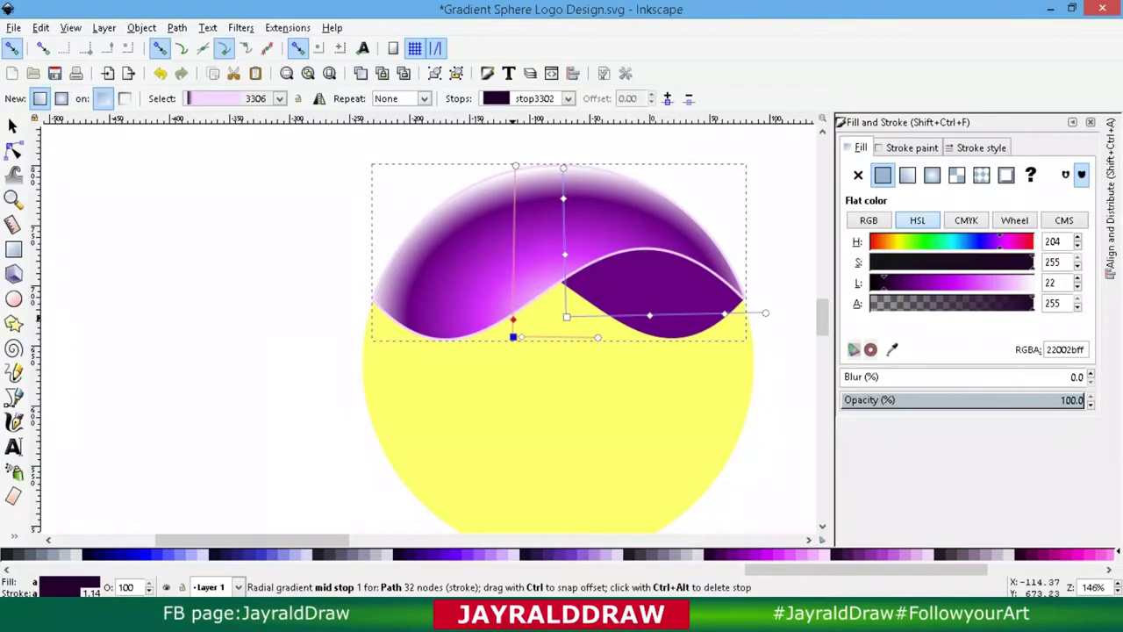
drag(513, 250, 515, 213)
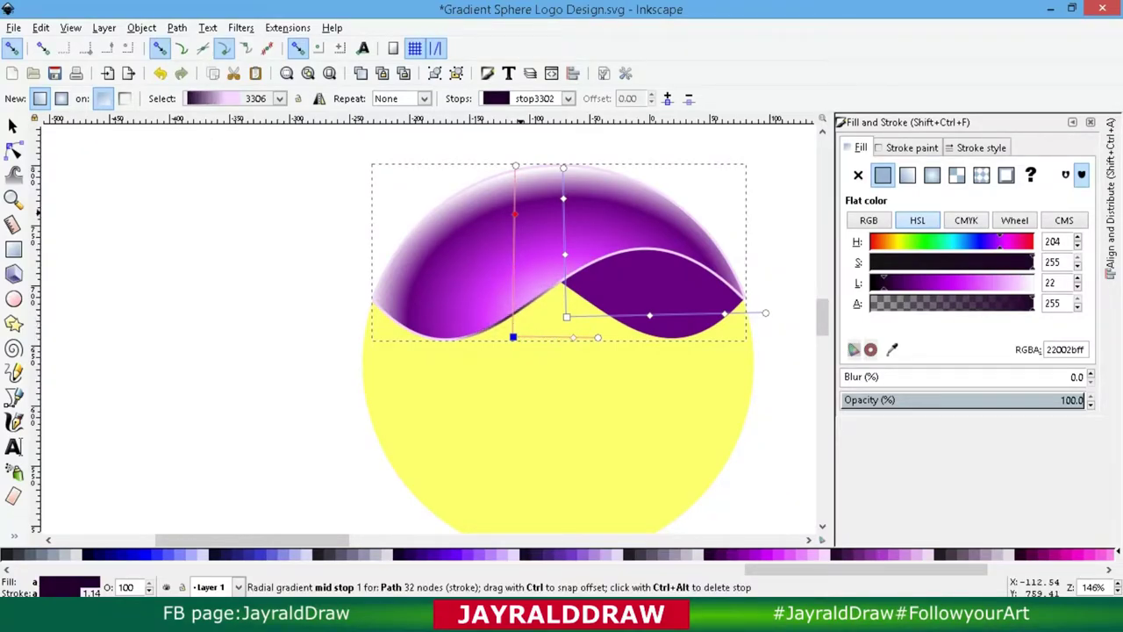
Step: Move the gradient centre to the wave trough, widen its radius and deepen the end pink
click(515, 213)
drag(514, 337, 422, 340)
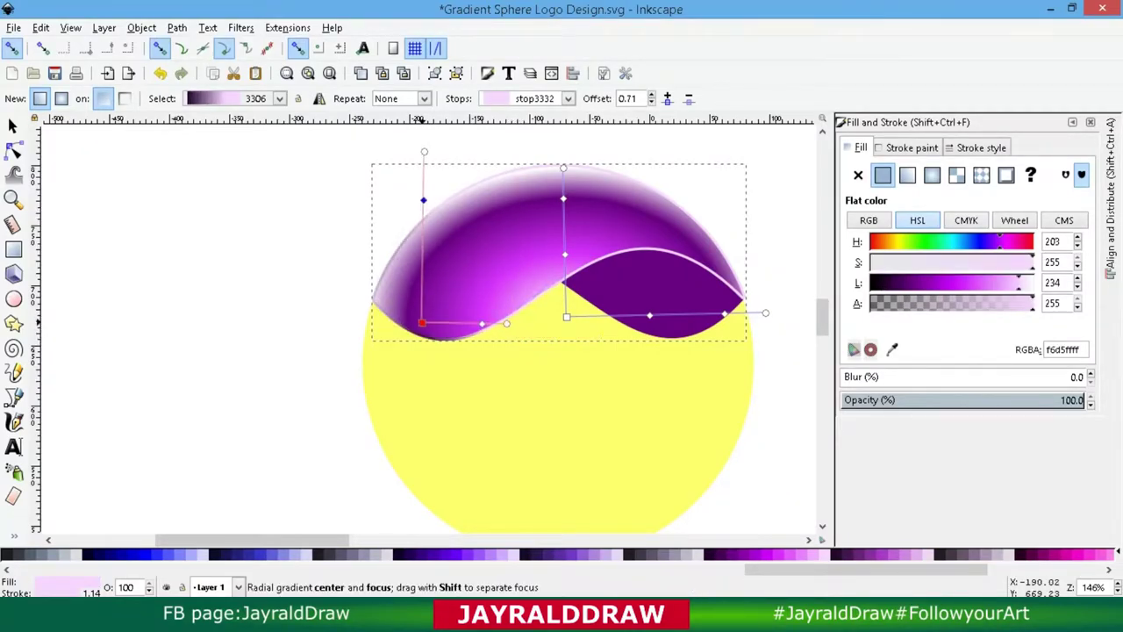
drag(489, 170, 525, 184)
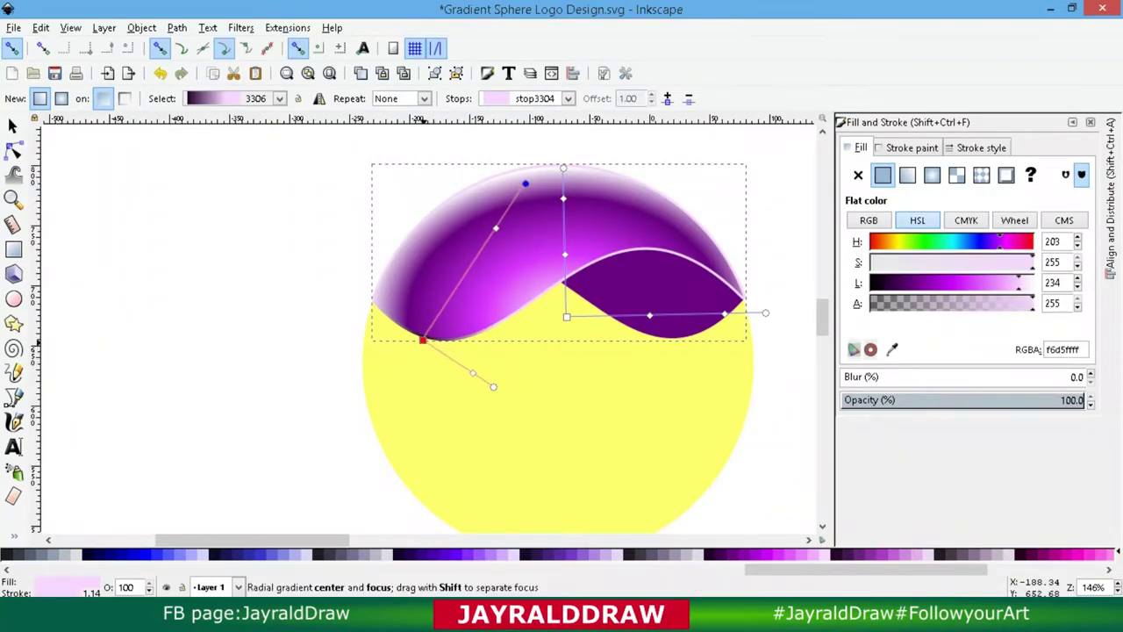
drag(423, 340, 415, 335)
drag(518, 178, 537, 172)
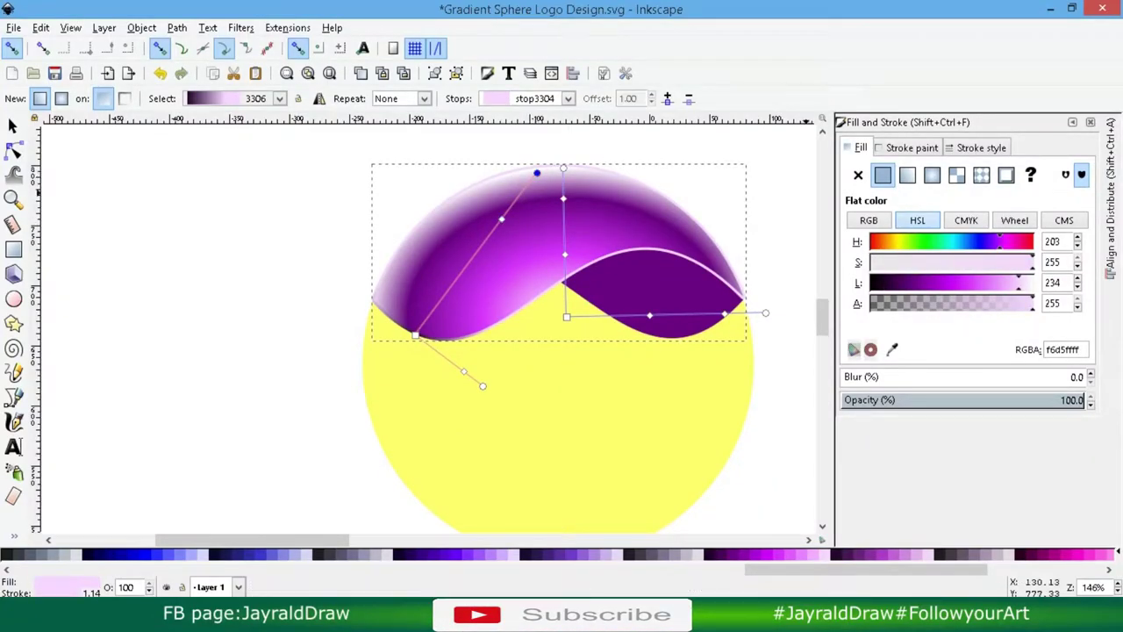
mouse_move(1018, 283)
mouse_down()
mouse_move(1005, 282)
mouse_move(1031, 283)
mouse_up()
click(501, 220)
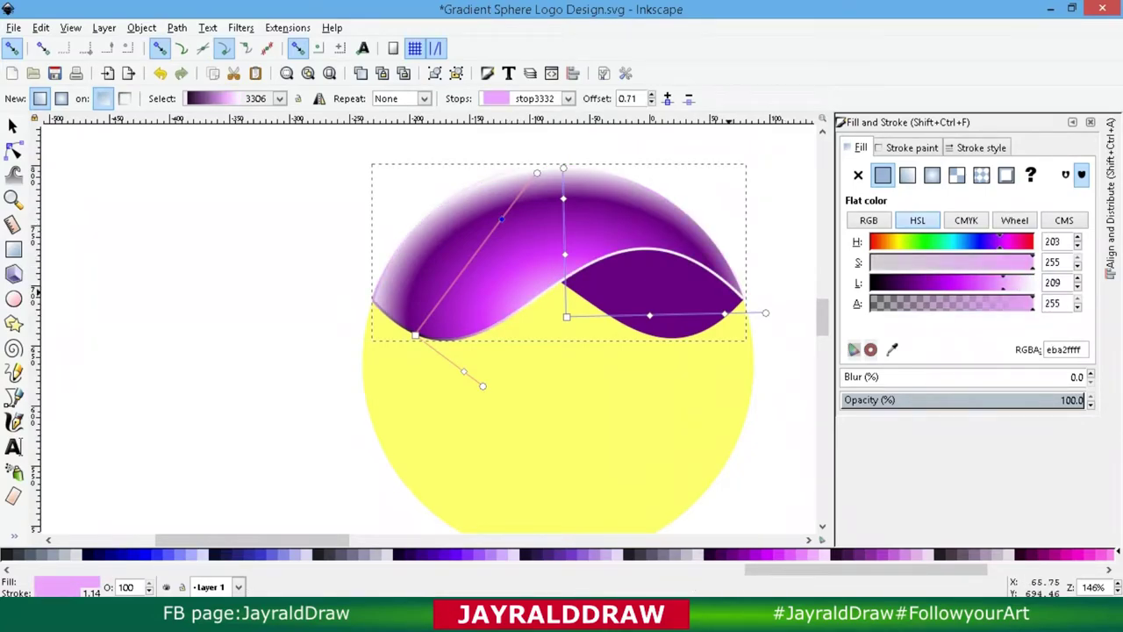
drag(482, 386, 493, 398)
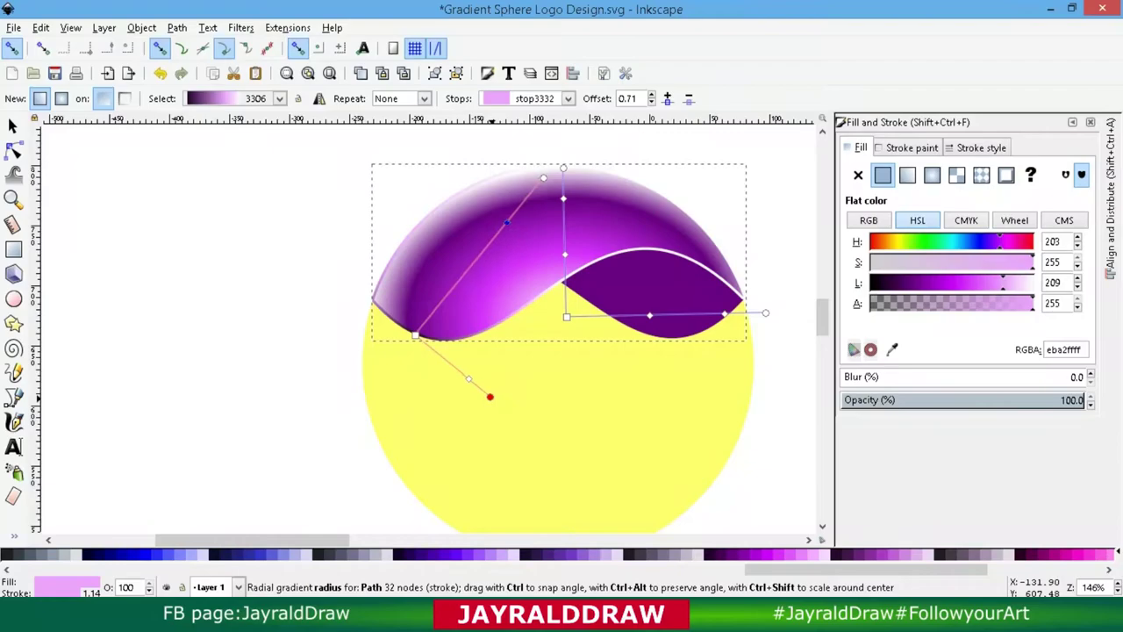
key(Escape)
click(13, 126)
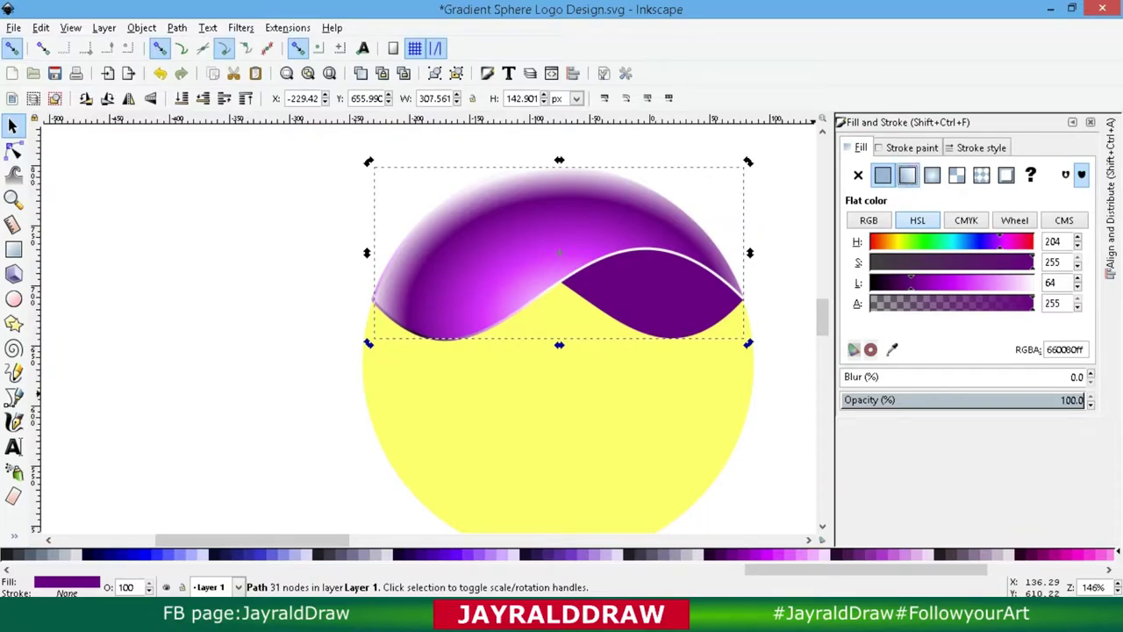
Step: Apply a linear gradient to the right wave, starting on its crest and ending lower right
click(907, 174)
key(g)
drag(744, 252, 677, 337)
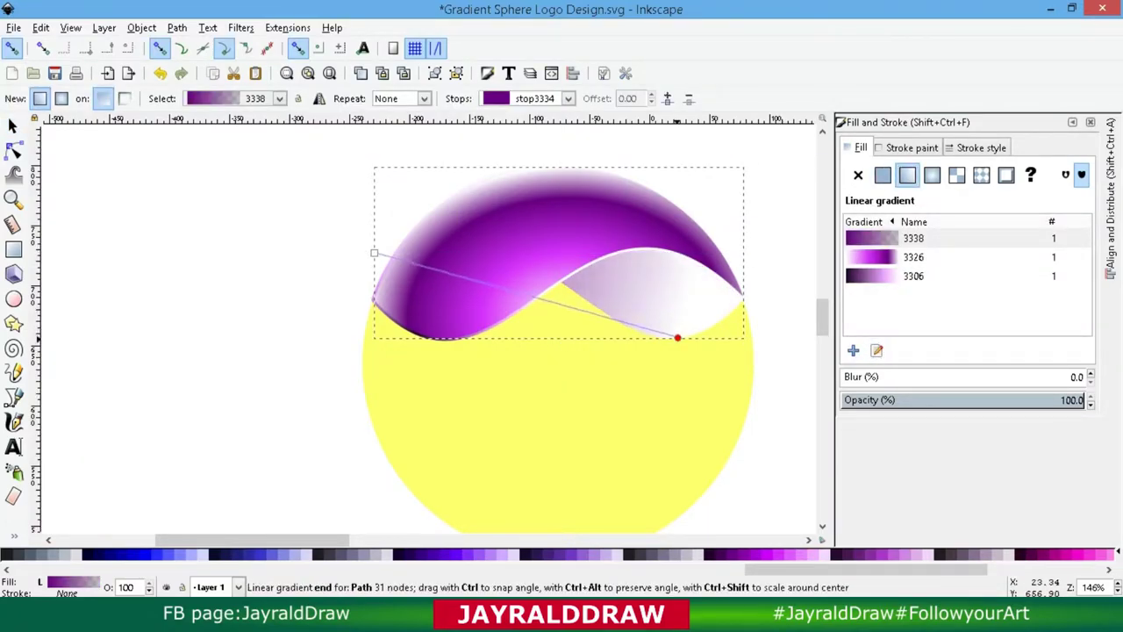
drag(373, 252, 652, 261)
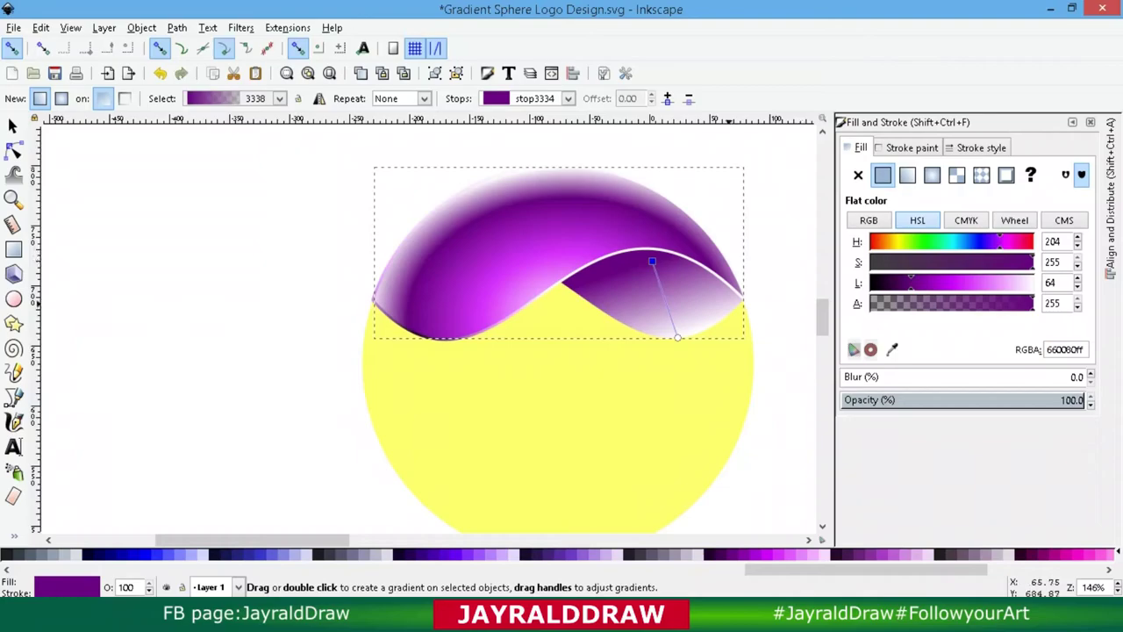
Step: Set the end stop to opaque bright magenta #d943ff and fine-tune both gradient ends
click(677, 337)
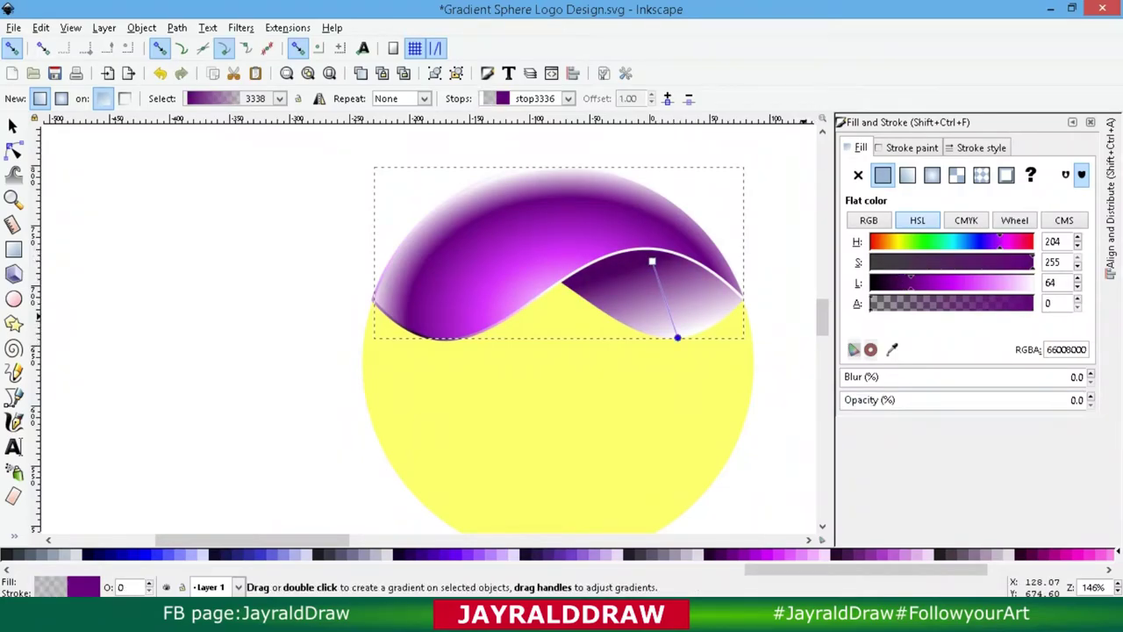
drag(948, 283, 932, 282)
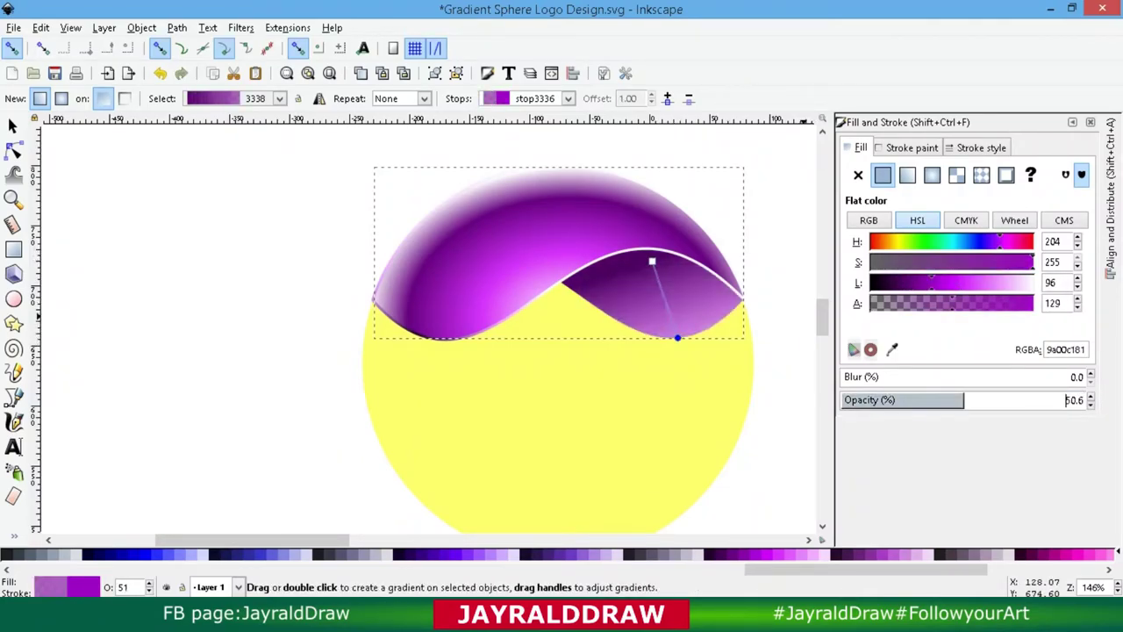
drag(844, 399, 1088, 399)
drag(932, 282, 973, 282)
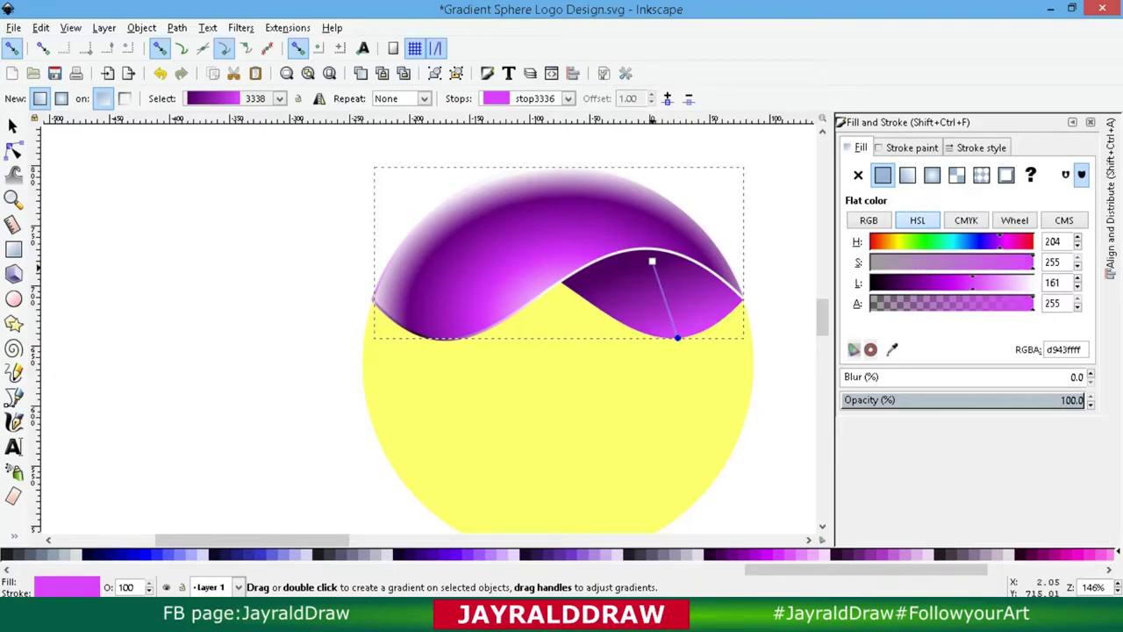
mouse_move(652, 261)
mouse_down()
mouse_move(635, 258)
mouse_move(658, 264)
mouse_up()
click(677, 337)
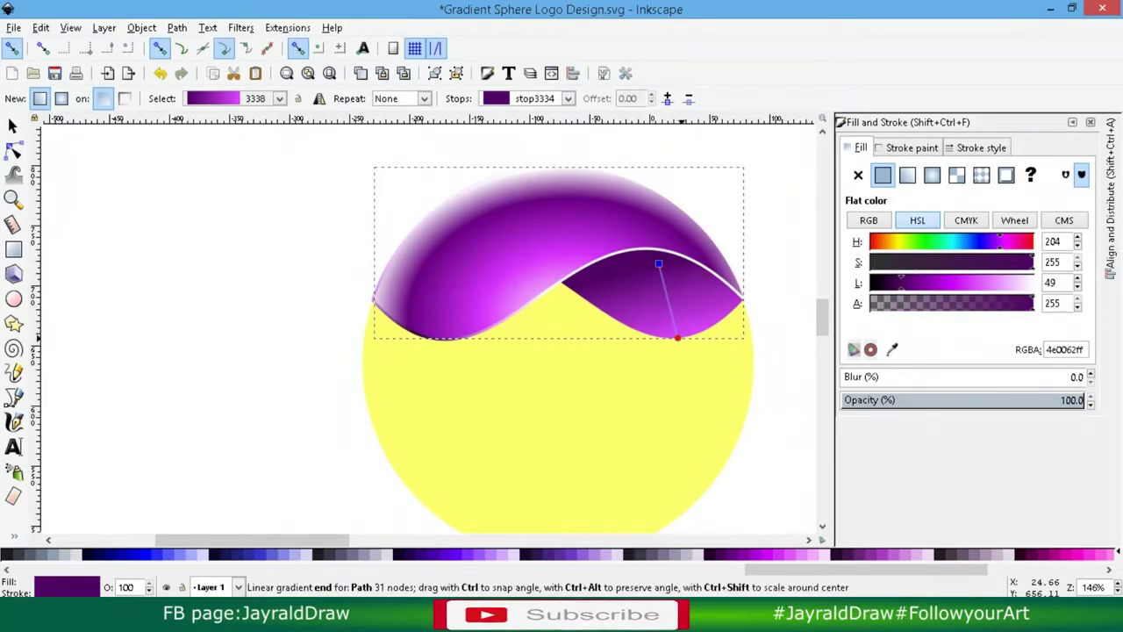
drag(676, 337, 688, 337)
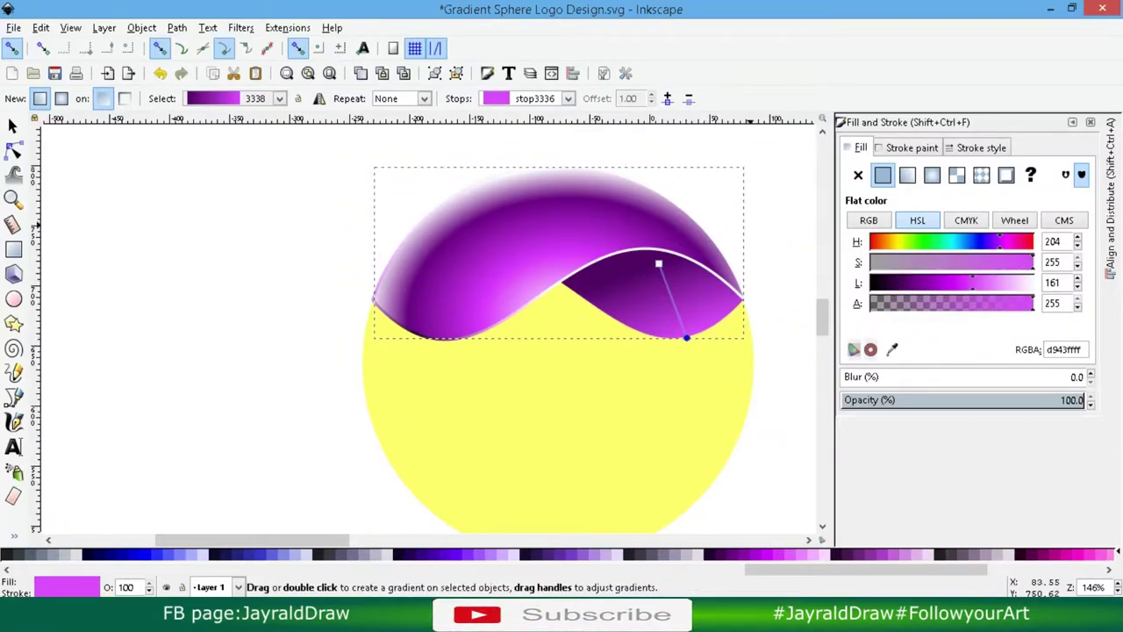
key(s)
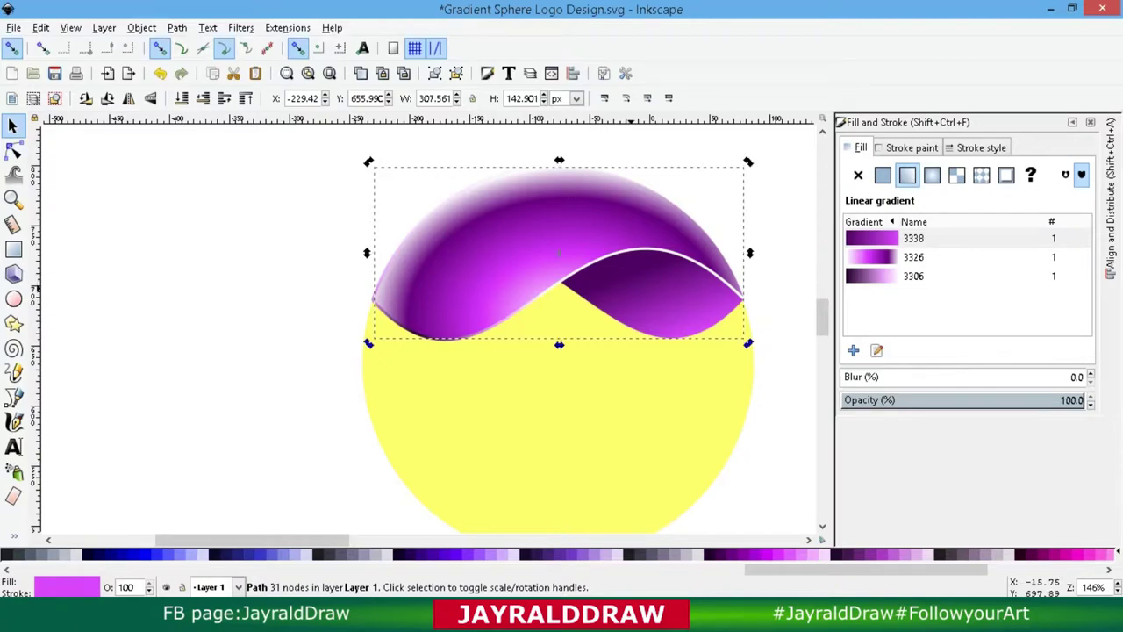
Step: Duplicate and flip the wave twice, subtract the copies with Path > Difference, and move the piece aside
right_click(628, 286)
click(658, 394)
key(h)
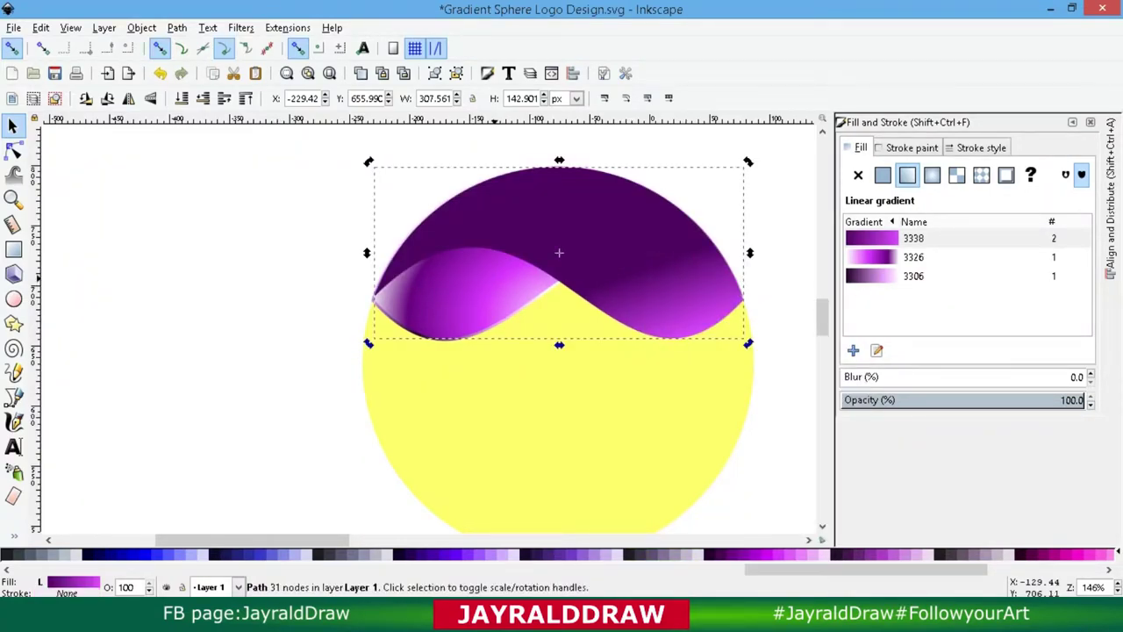
right_click(490, 281)
click(534, 386)
key(h)
shift+click(615, 299)
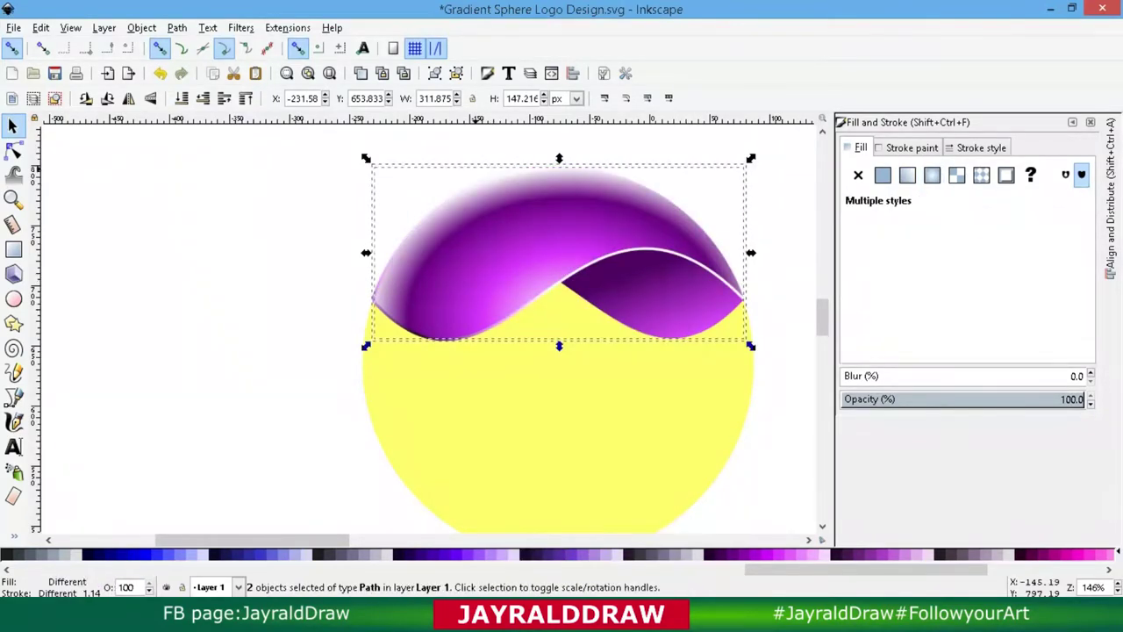
click(176, 27)
click(213, 133)
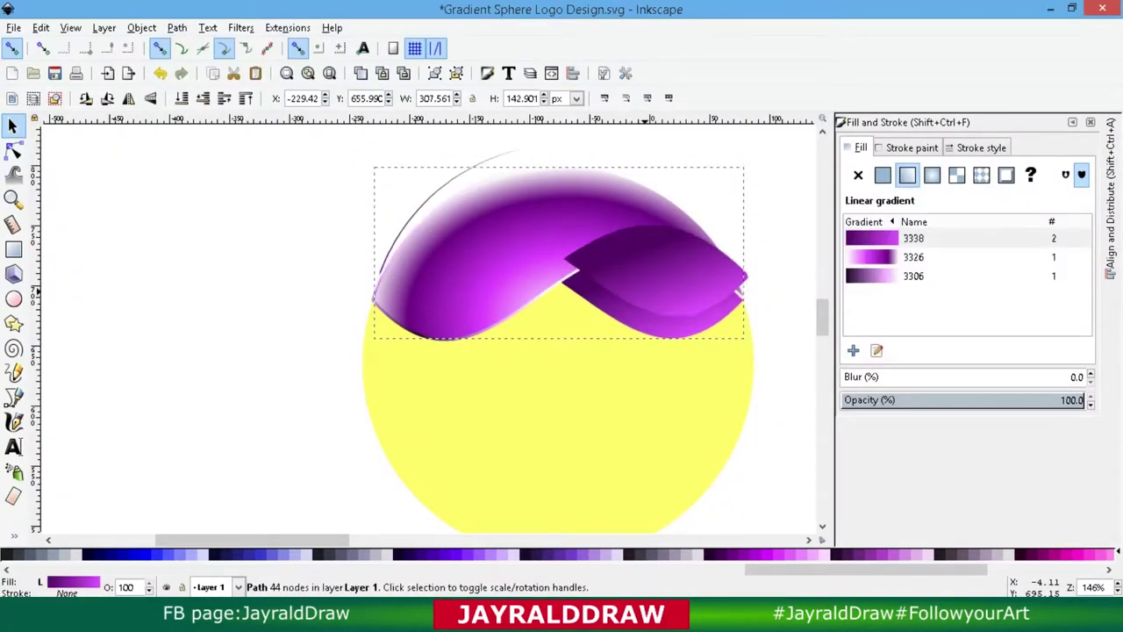
mouse_move(742, 283)
mouse_down()
mouse_move(459, 302)
mouse_move(467, 250)
mouse_up()
Step: Cut a Pen-drawn shape out of the piece with Difference and place it over the right wave
click(13, 249)
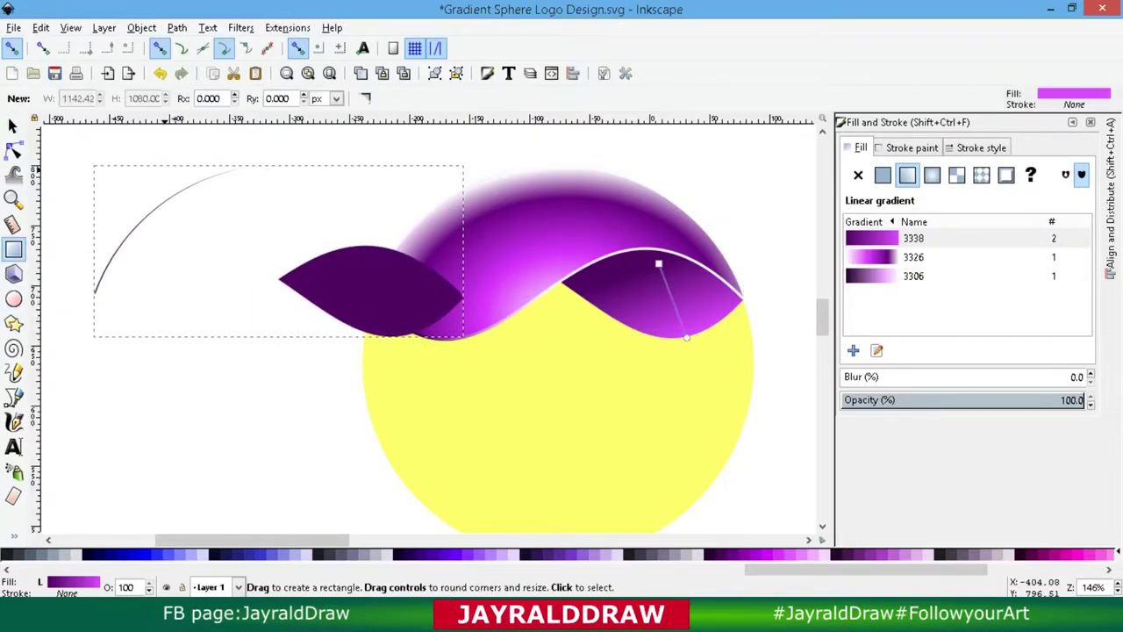
click(13, 396)
click(80, 220)
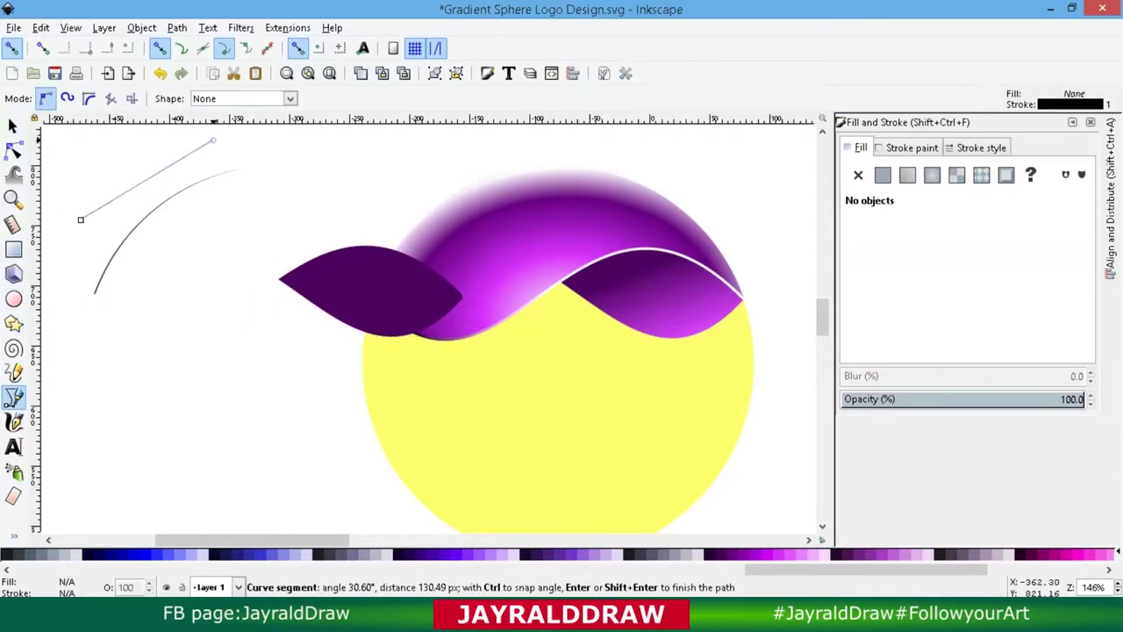
drag(272, 149, 252, 214)
click(103, 320)
click(80, 220)
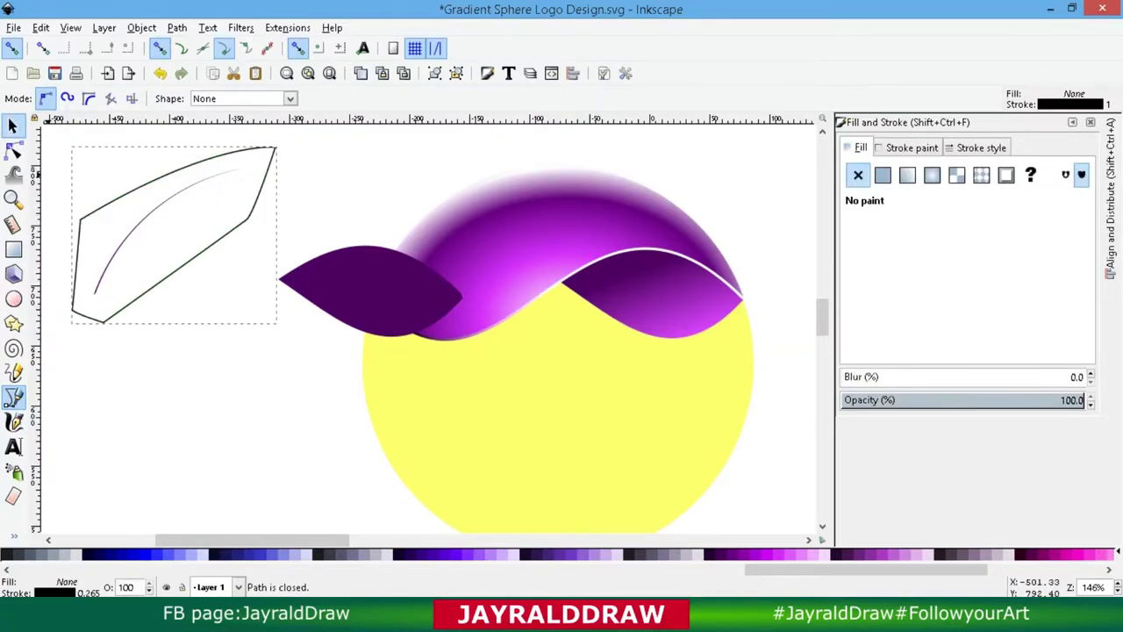
click(13, 125)
shift+click(368, 289)
click(176, 27)
click(206, 141)
drag(439, 290, 717, 289)
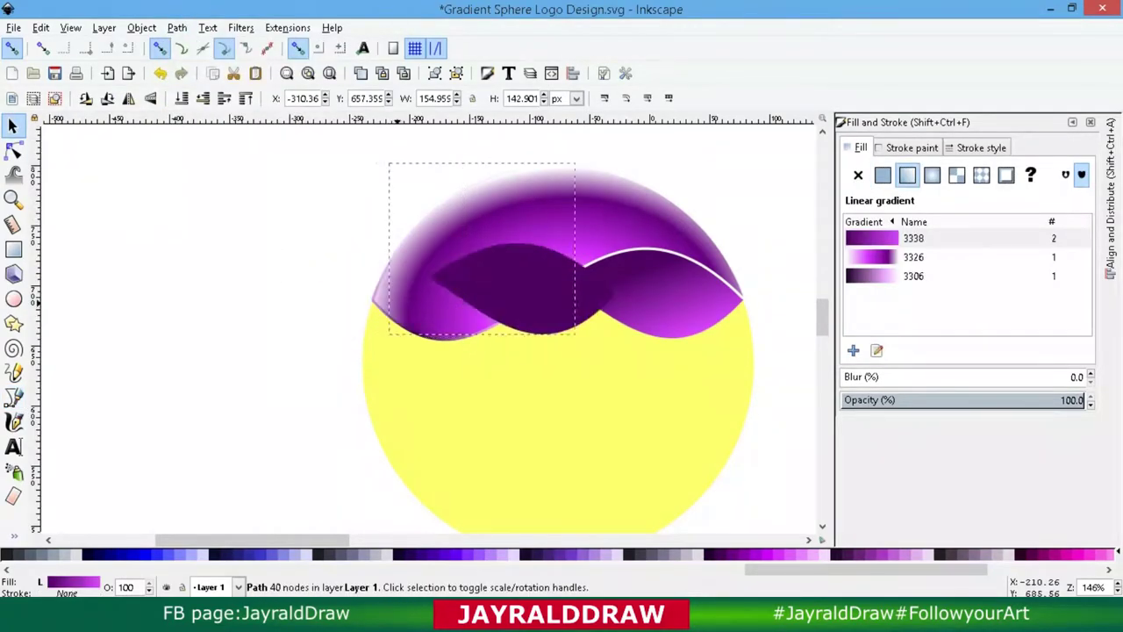
Step: Set gradient 3356's start stop to near-black Lightness 10 at the cusp, ending in transparent magenta
key(g)
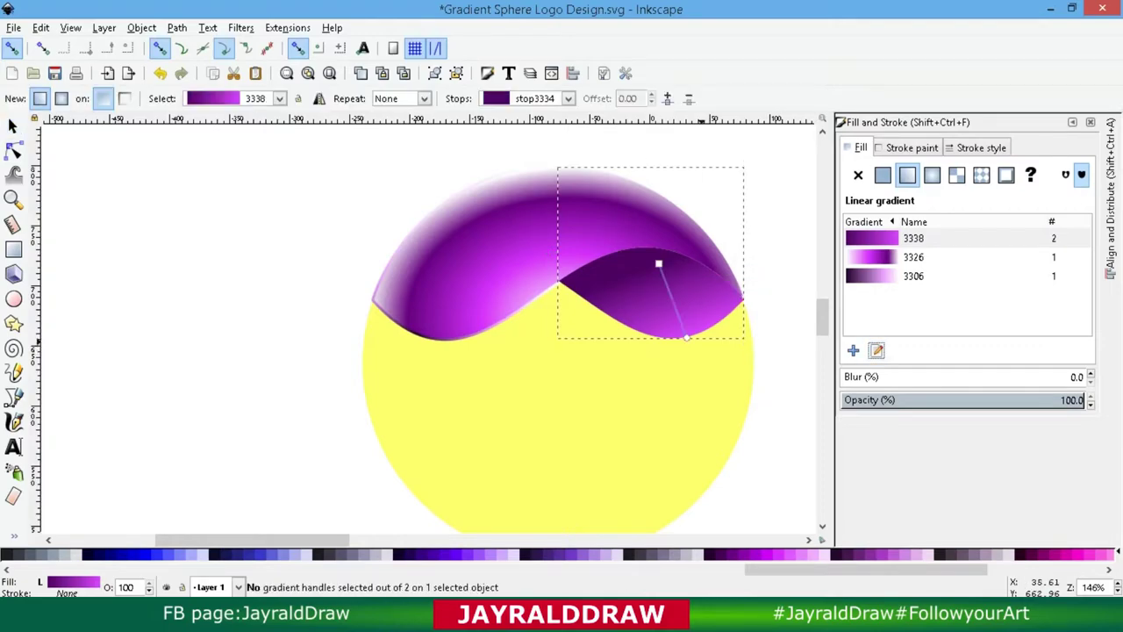
click(658, 264)
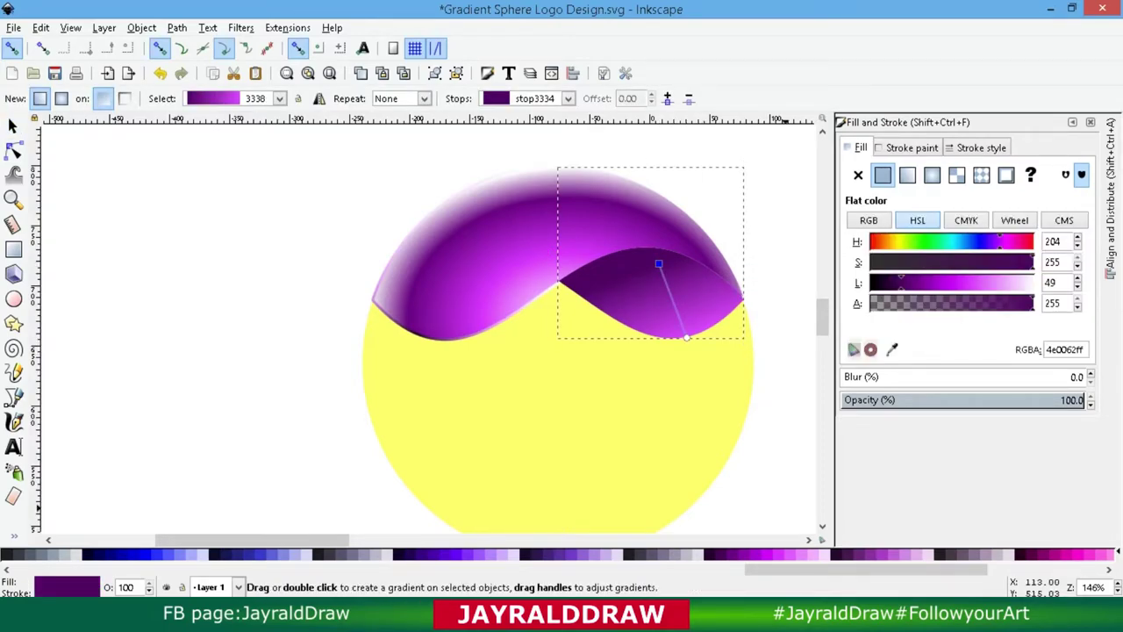
drag(901, 282, 878, 283)
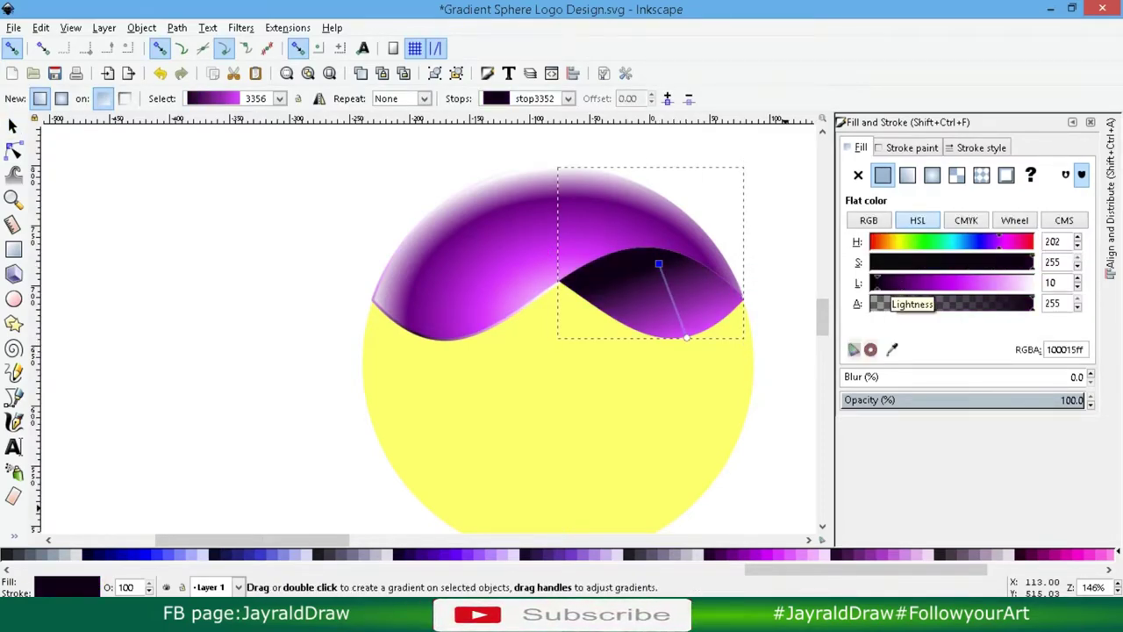
click(686, 337)
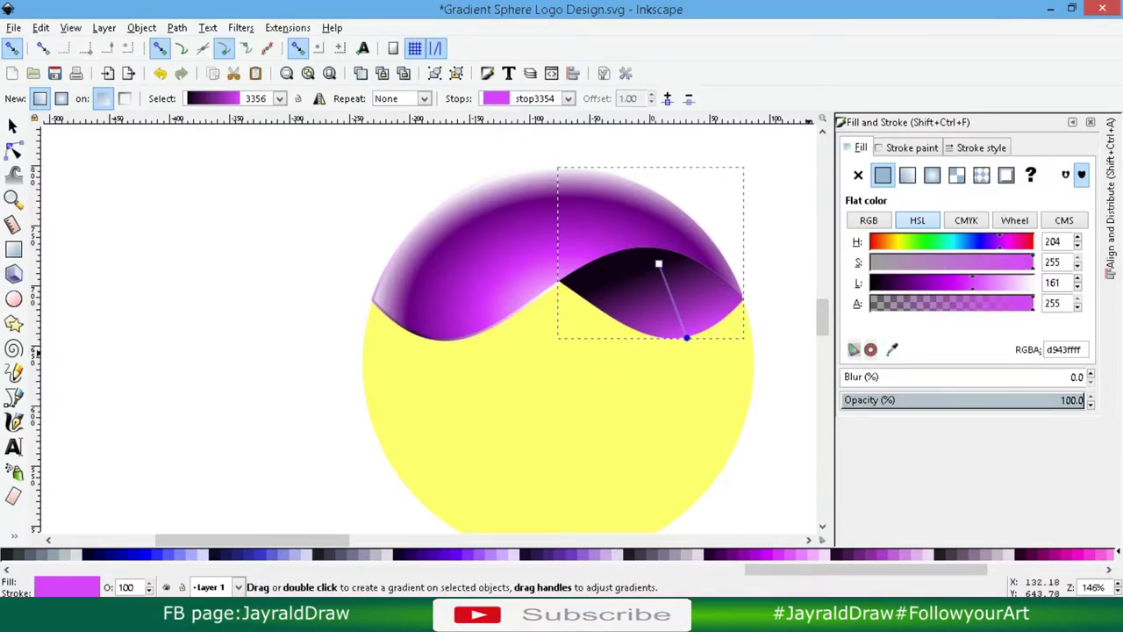
drag(658, 264, 645, 249)
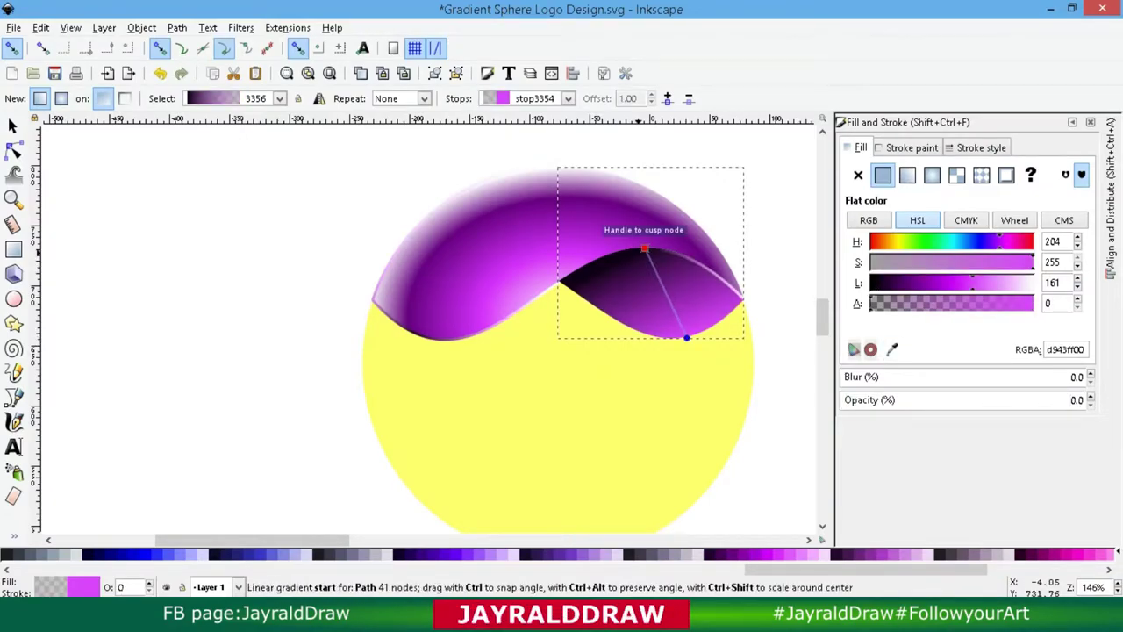
click(645, 249)
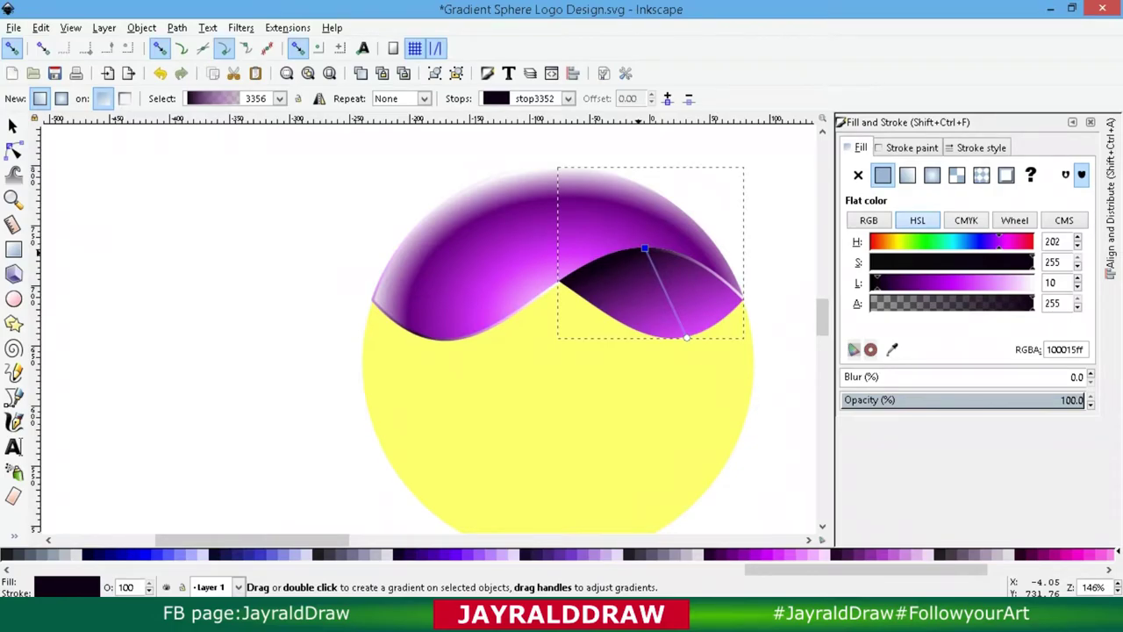
drag(645, 248, 595, 254)
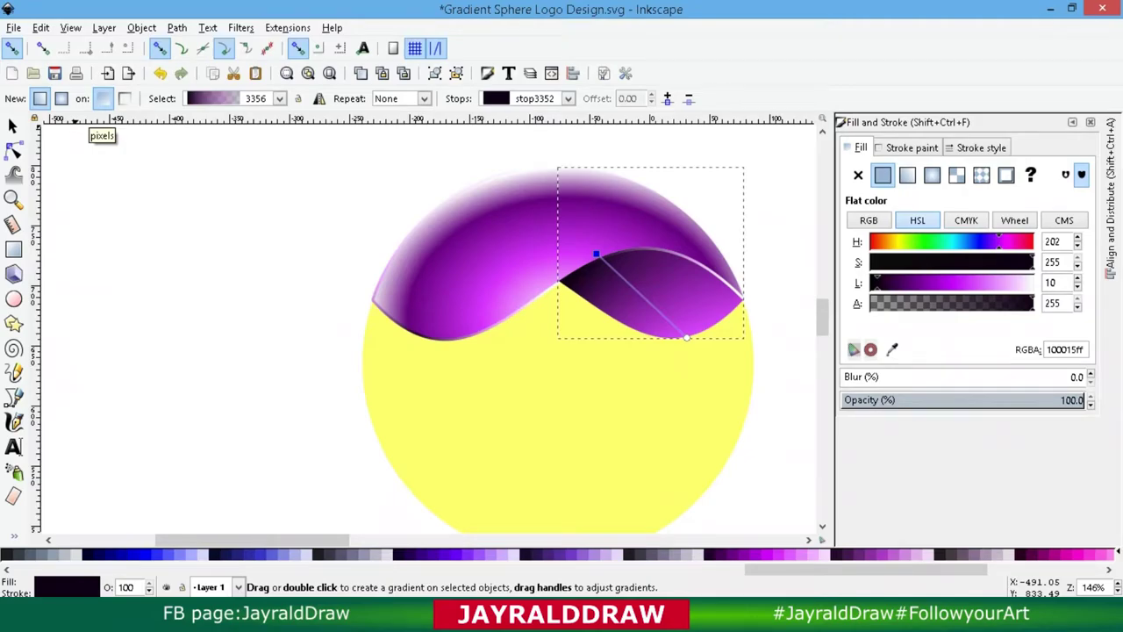
click(13, 126)
key(Escape)
Step: Duplicate the three wave shapes, flip them horizontally and vertically, and drag them into the lower half
scroll(561, 315, down, 1)
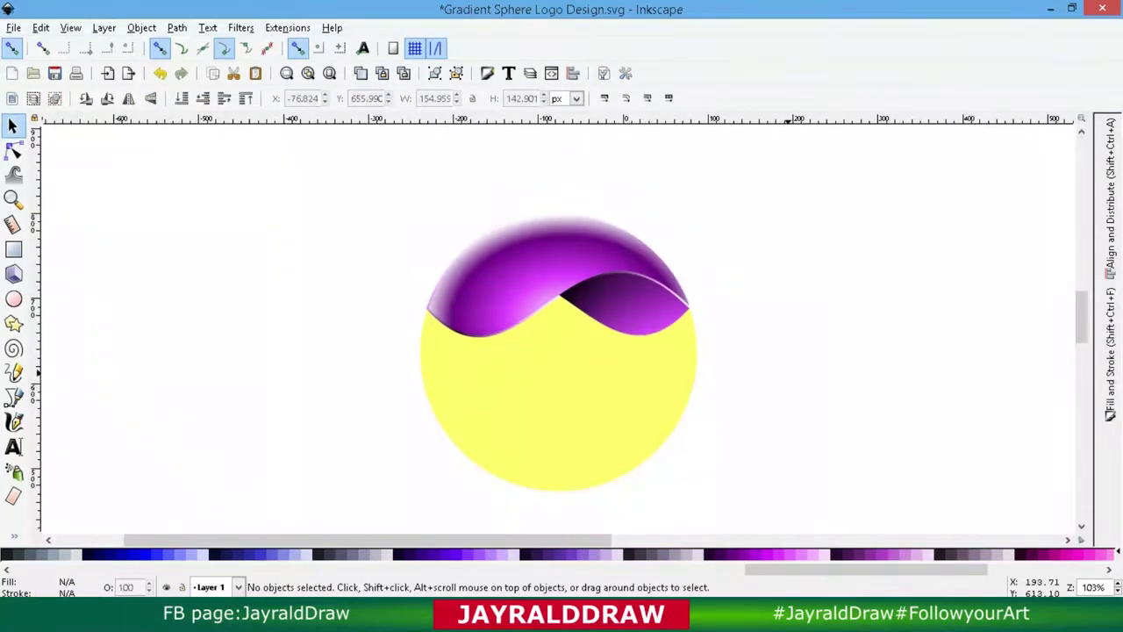
click(562, 263)
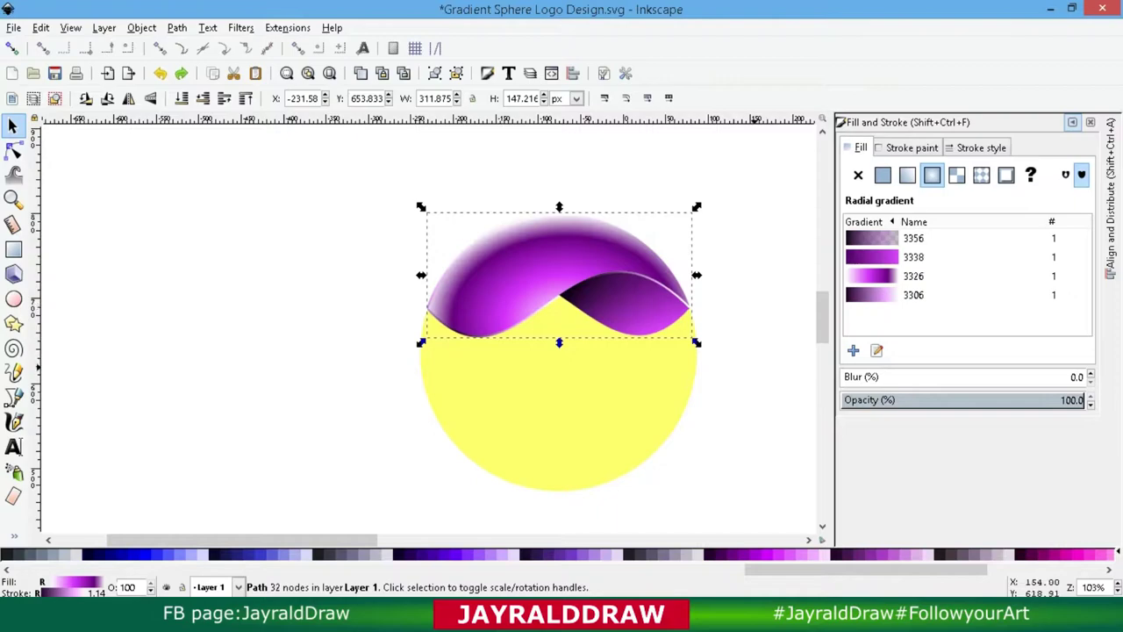
drag(363, 181, 785, 381)
right_click(503, 283)
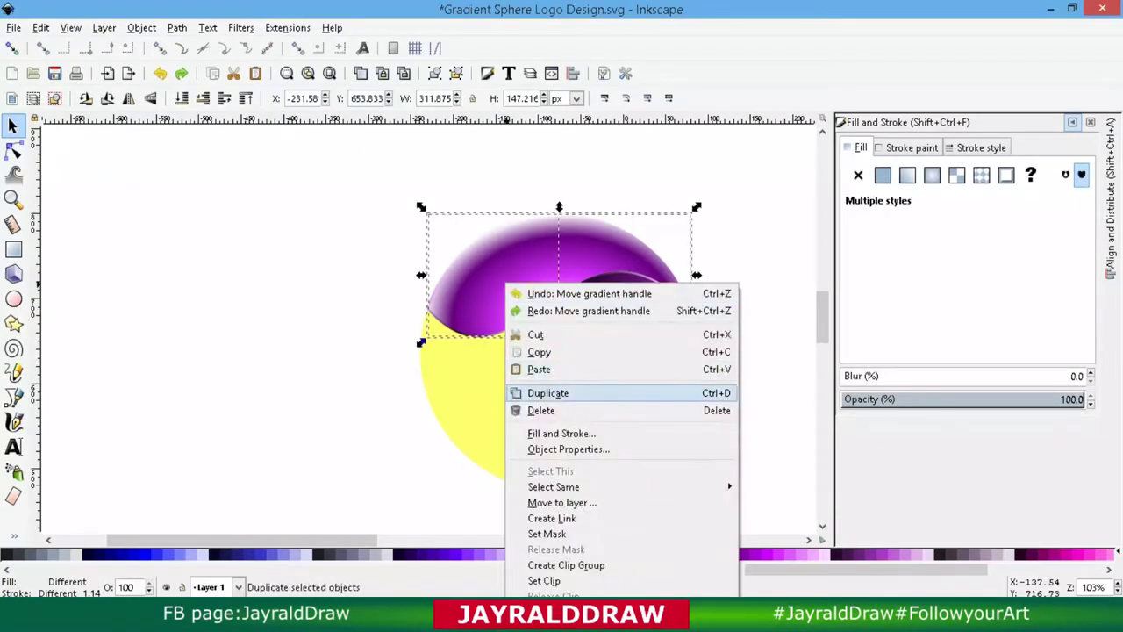
click(544, 393)
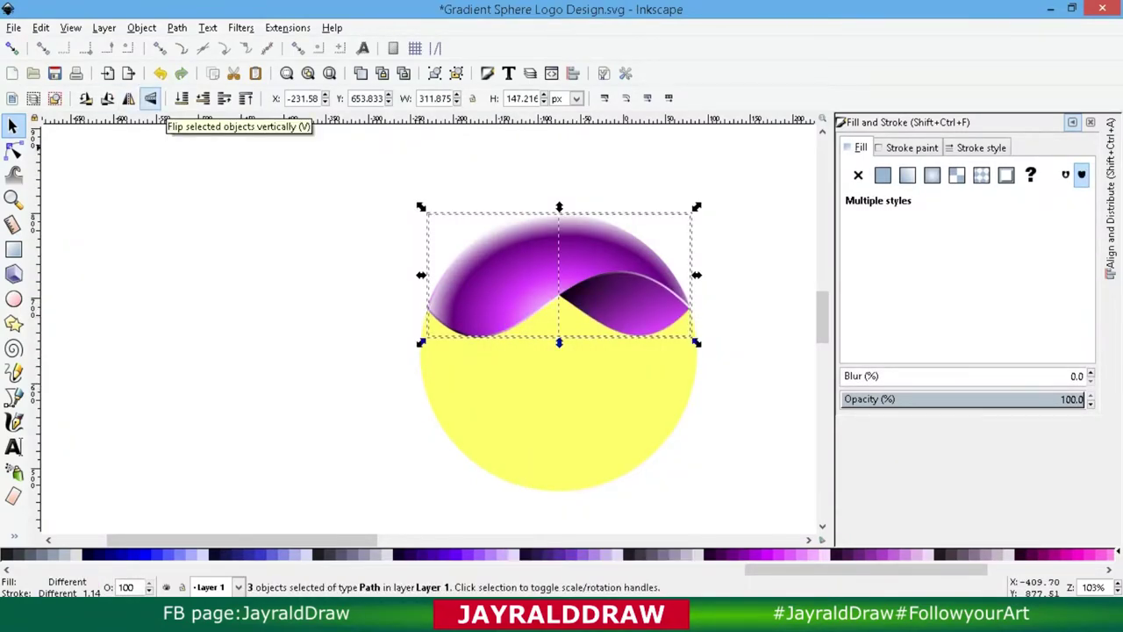
click(129, 98)
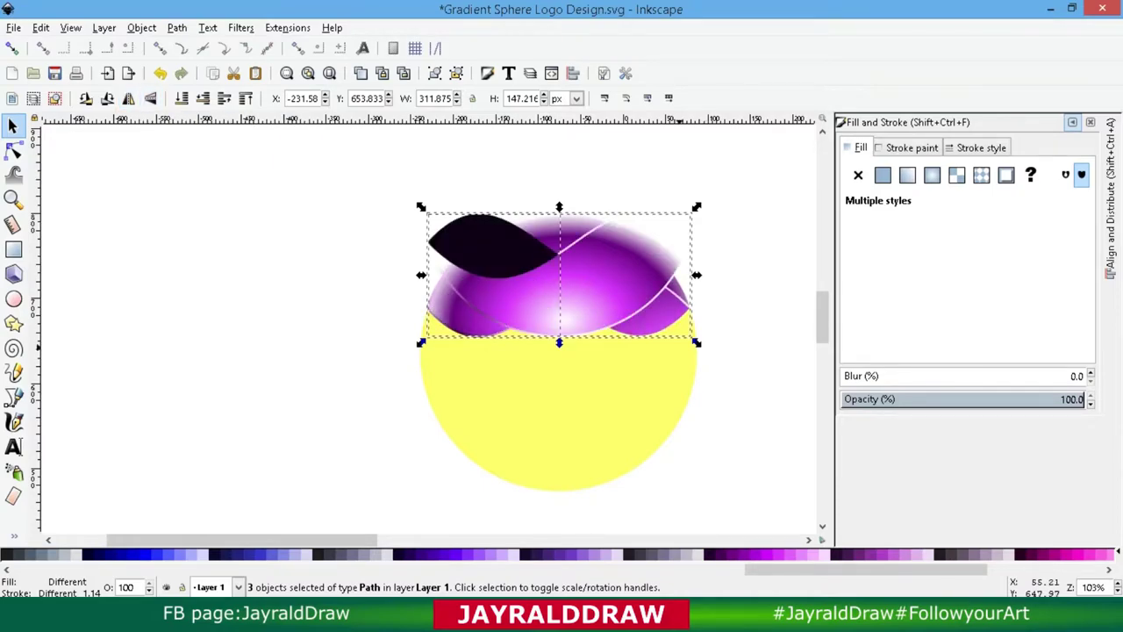
drag(597, 290, 604, 448)
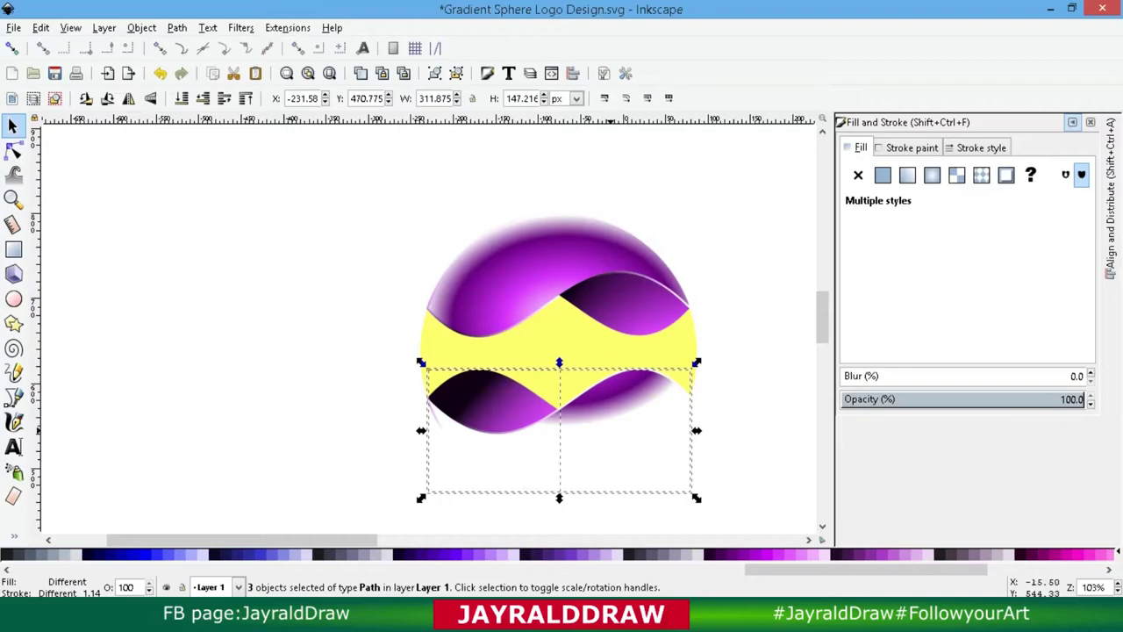
scroll(559, 331, down, 2)
scroll(559, 331, down, 1)
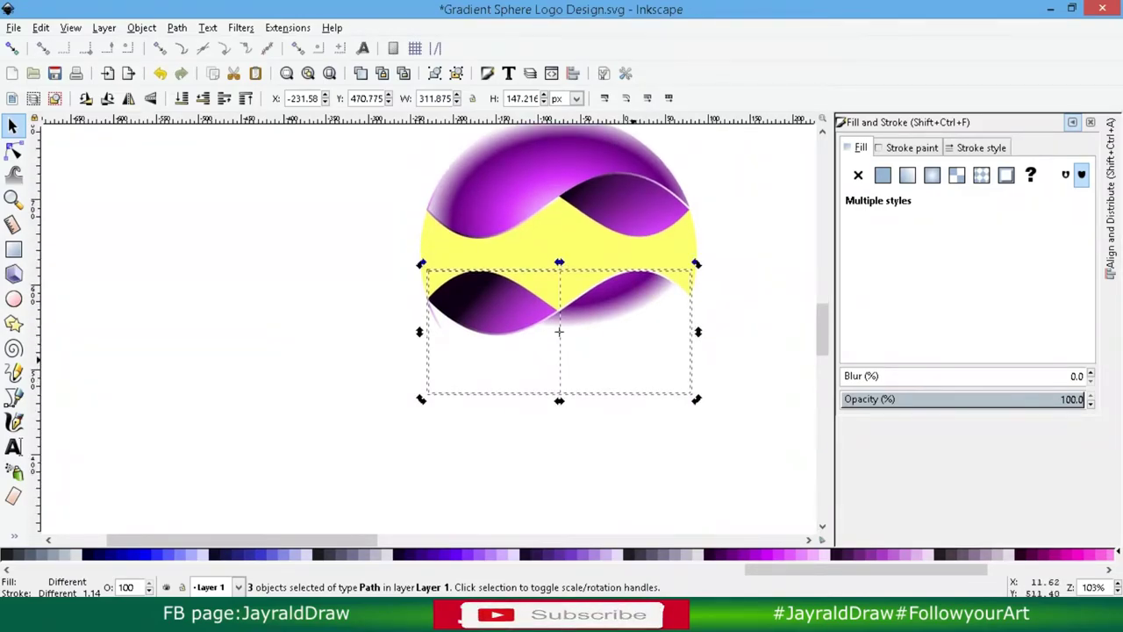
Step: Select the lower wave and pick radial gradient 3356 from the Fill and Stroke list
key(3)
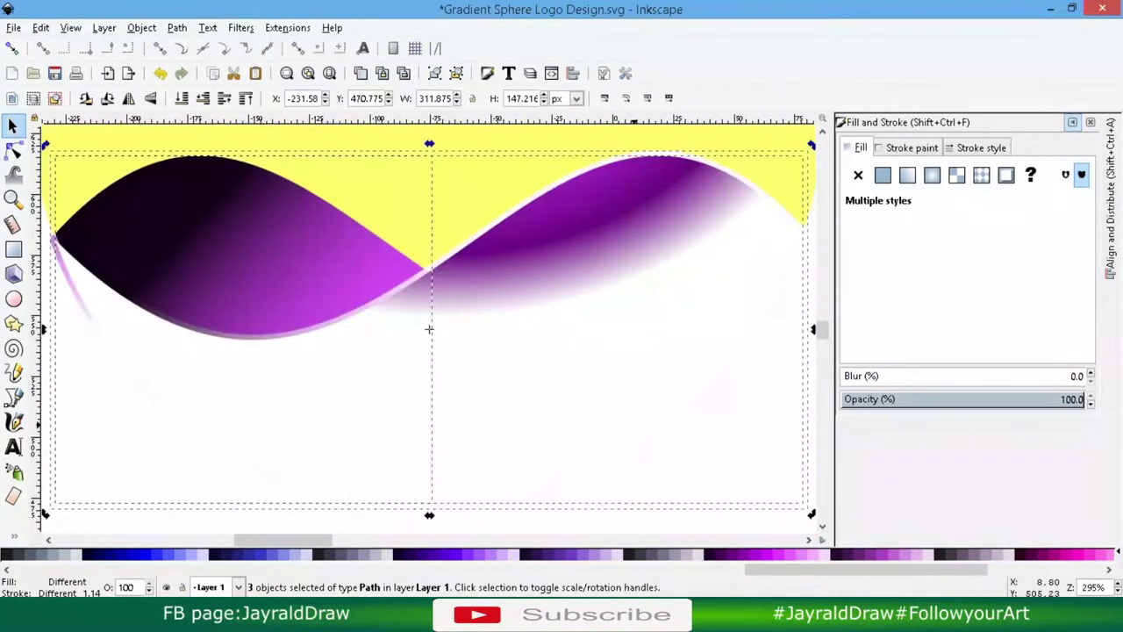
key(minus)
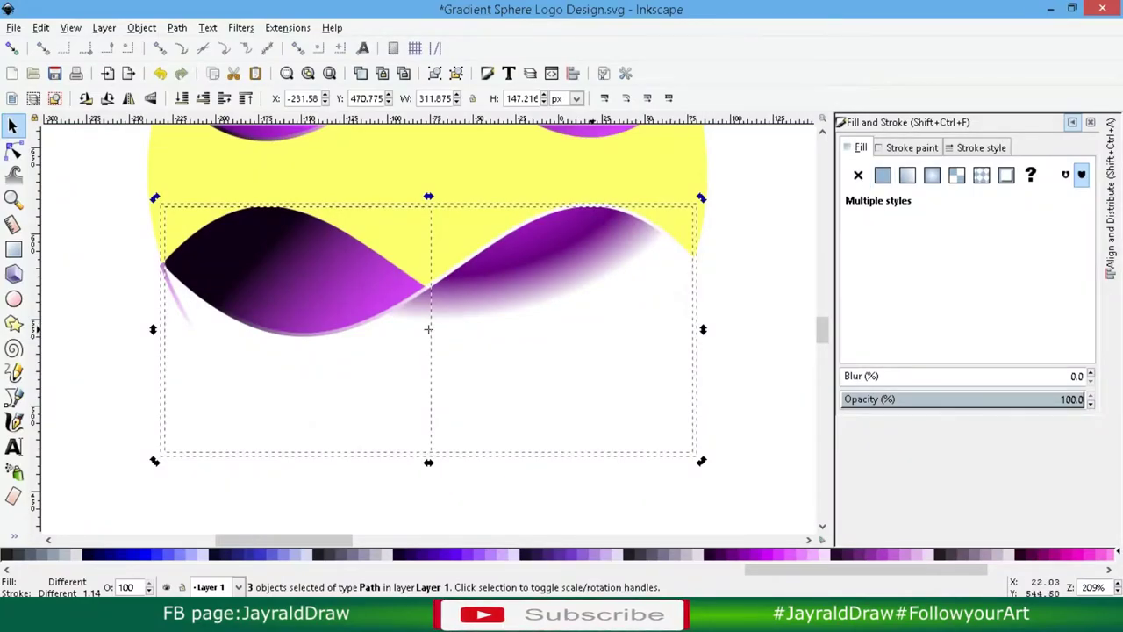
key(Escape)
key(Tab)
key(g)
scroll(430, 325, up, 5)
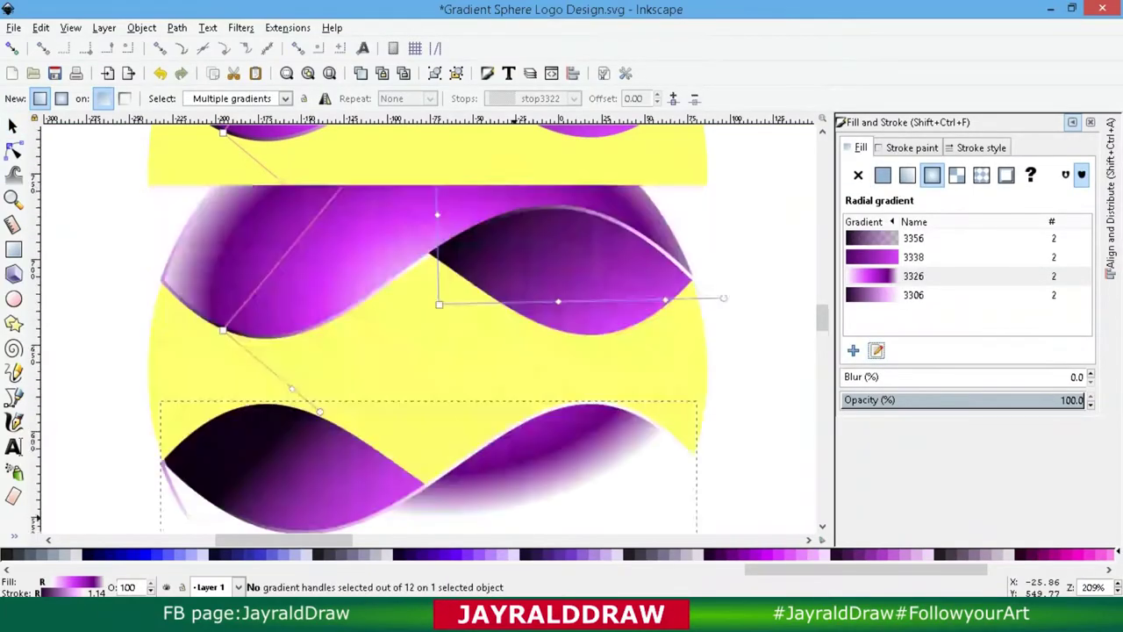
scroll(430, 325, down, 3)
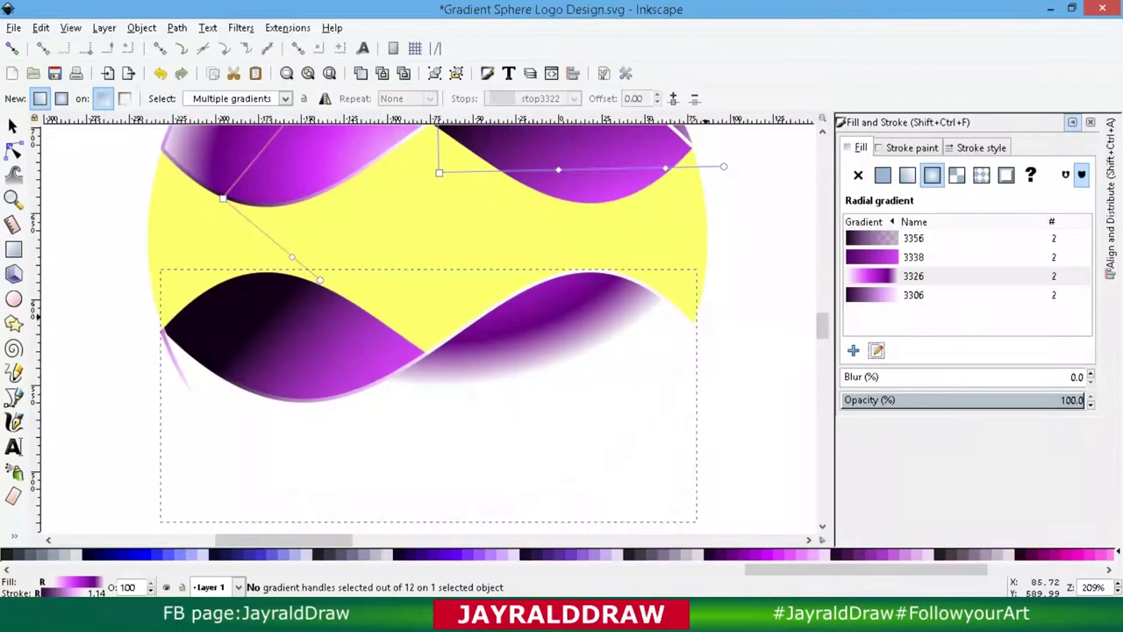
click(913, 276)
click(913, 295)
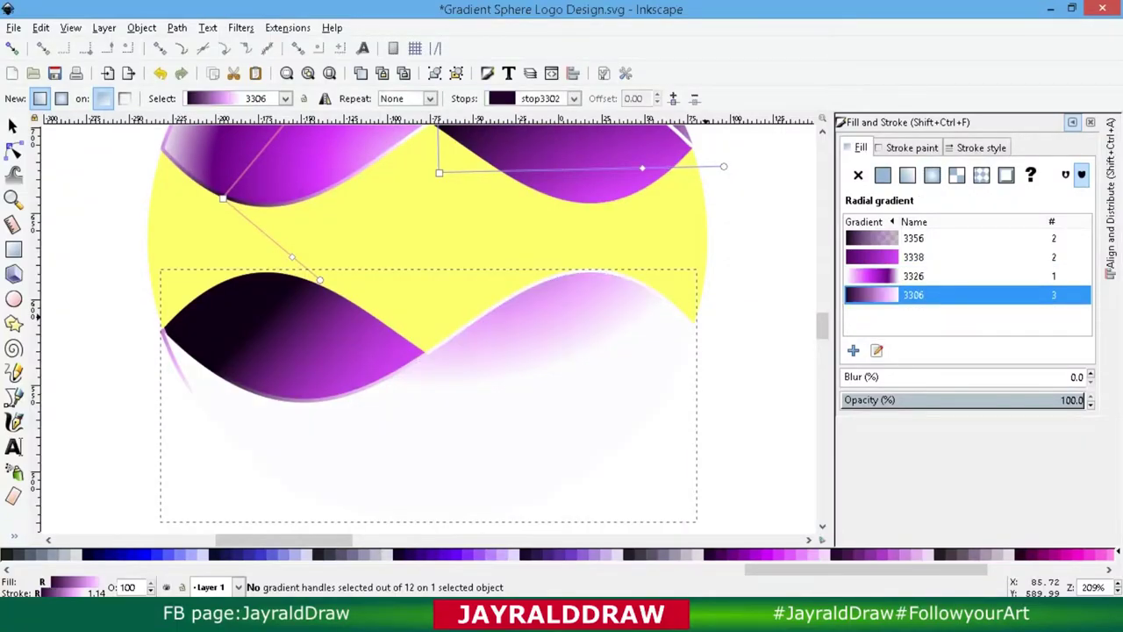
click(913, 275)
click(913, 238)
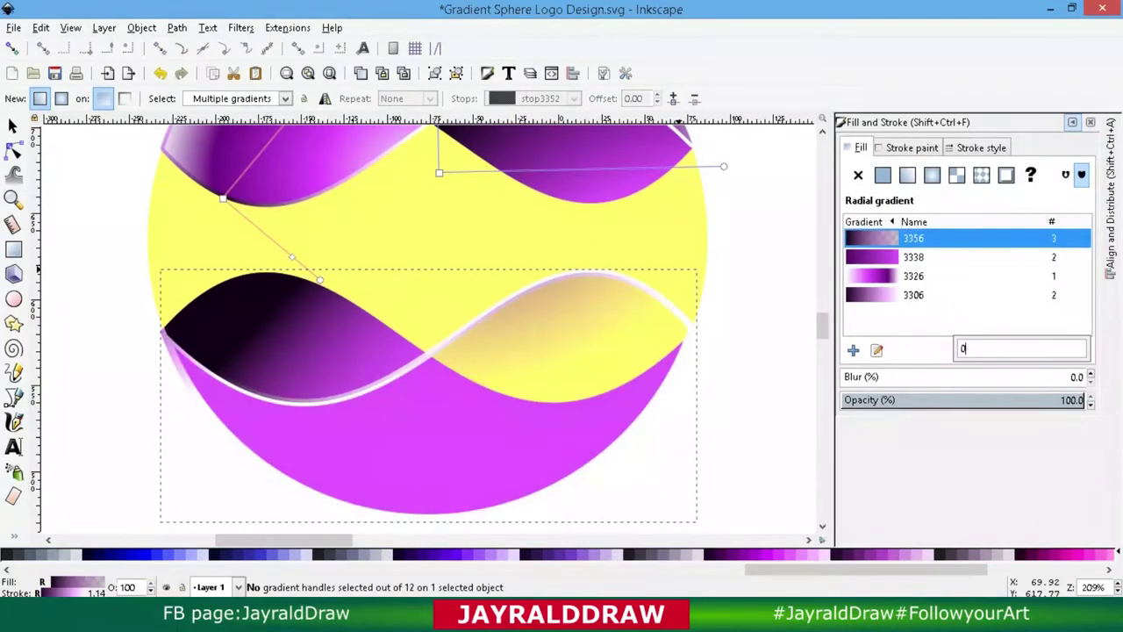
text(00)
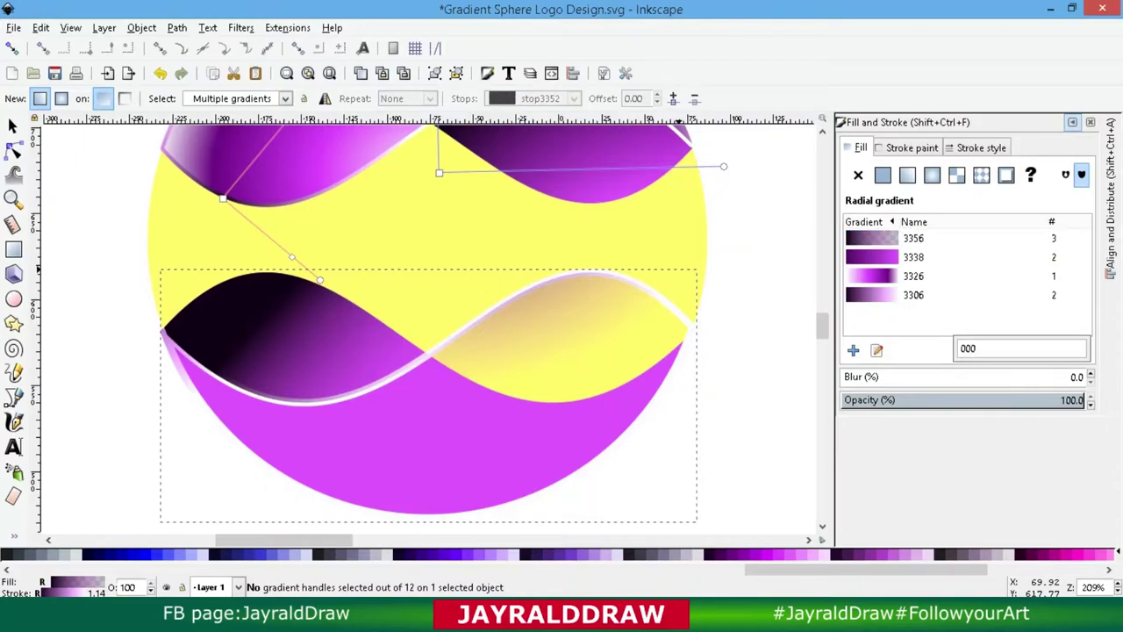
click(876, 350)
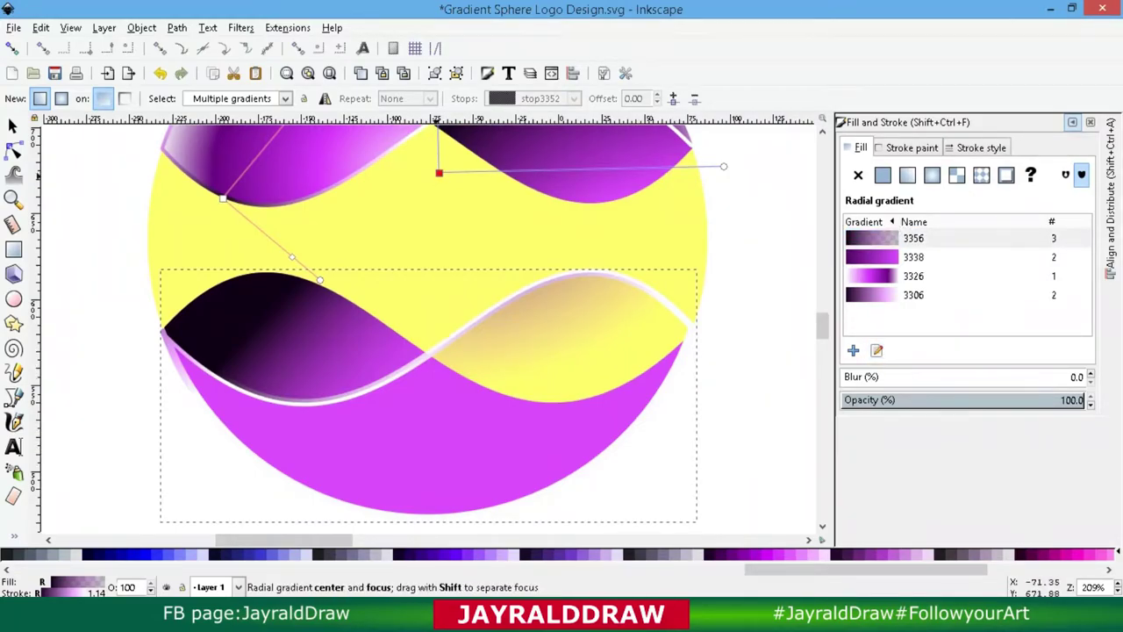
Step: Move the radial gradient's centre onto the lower wave and reshape its radius handles
mouse_move(439, 172)
mouse_down()
mouse_move(422, 289)
mouse_move(354, 363)
mouse_move(445, 416)
mouse_up()
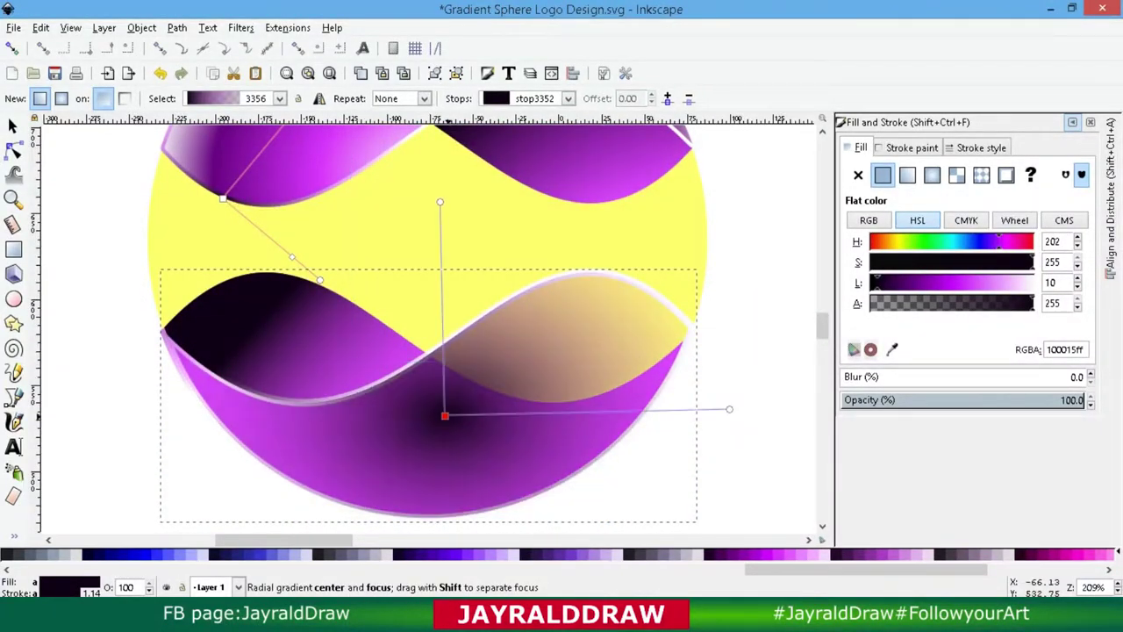
drag(316, 387, 261, 363)
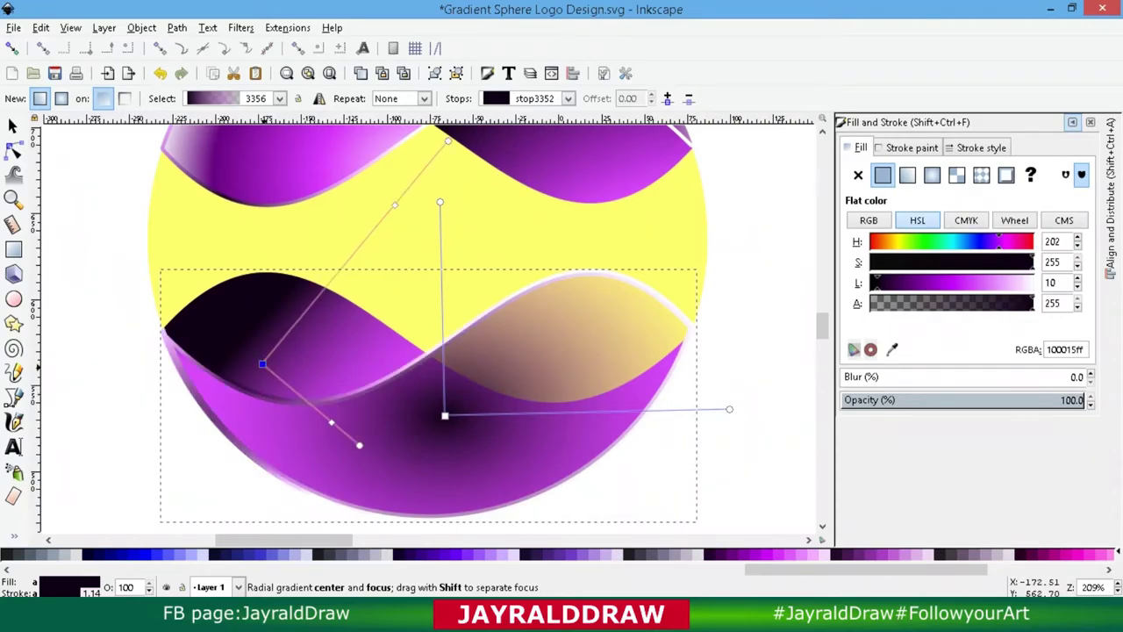
scroll(261, 364, up, 2)
scroll(262, 364, down, 4)
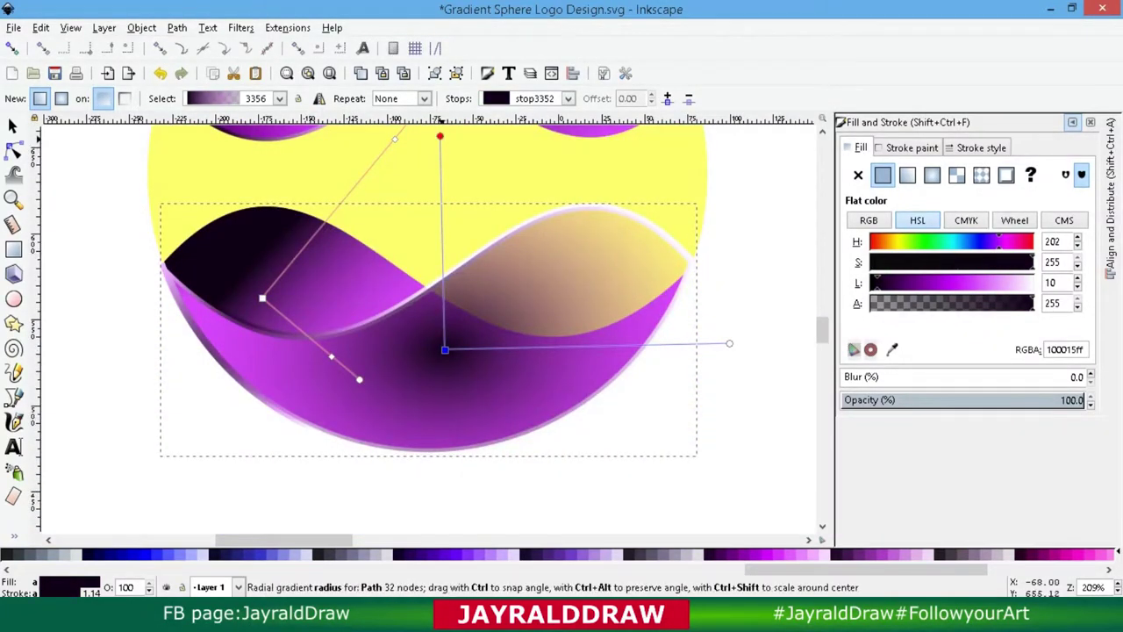
drag(440, 136, 507, 449)
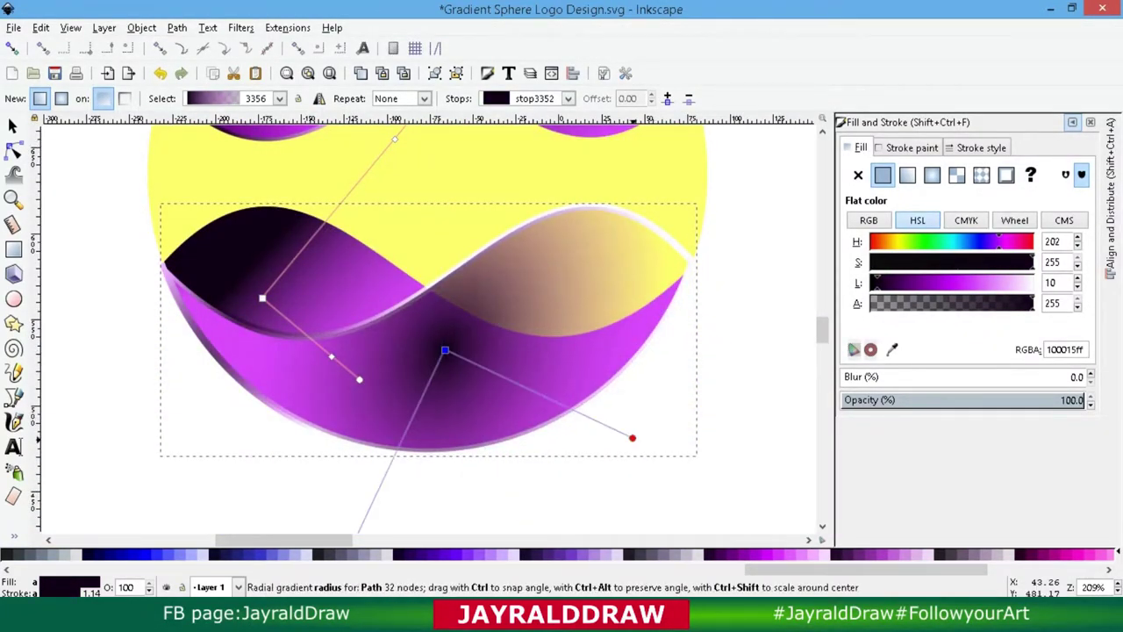
drag(508, 449, 439, 462)
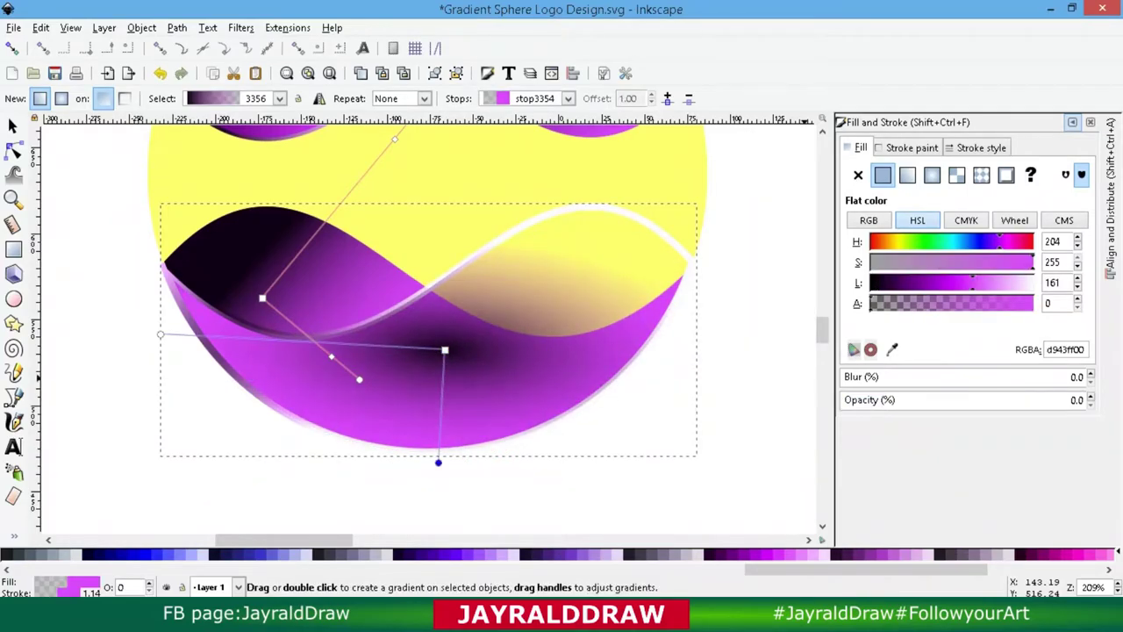
key(d)
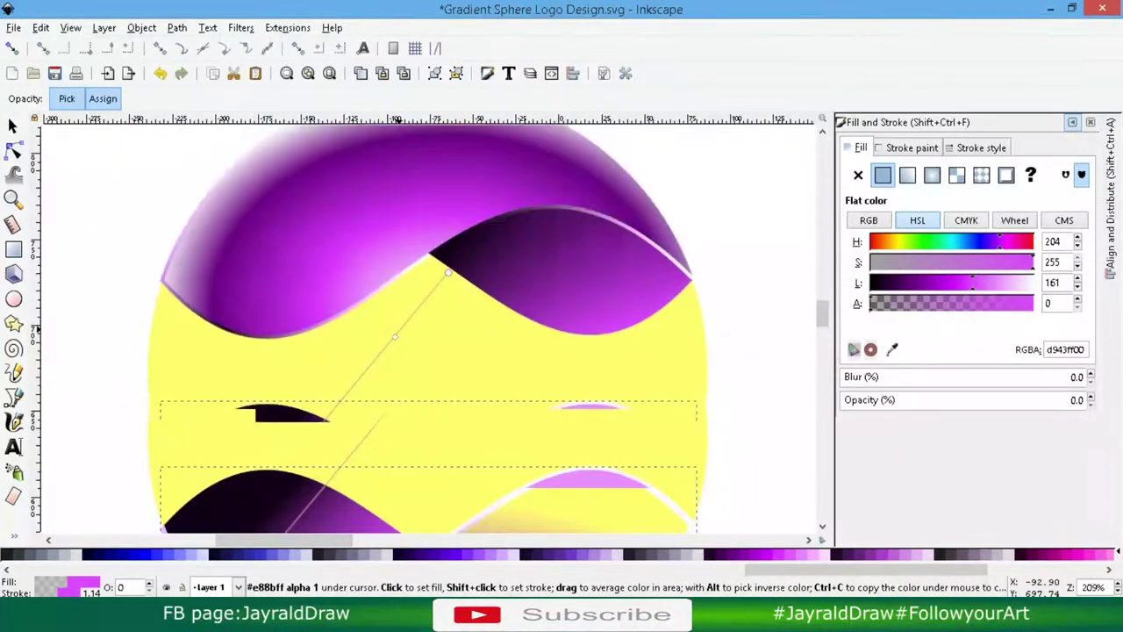
key(g)
click(445, 416)
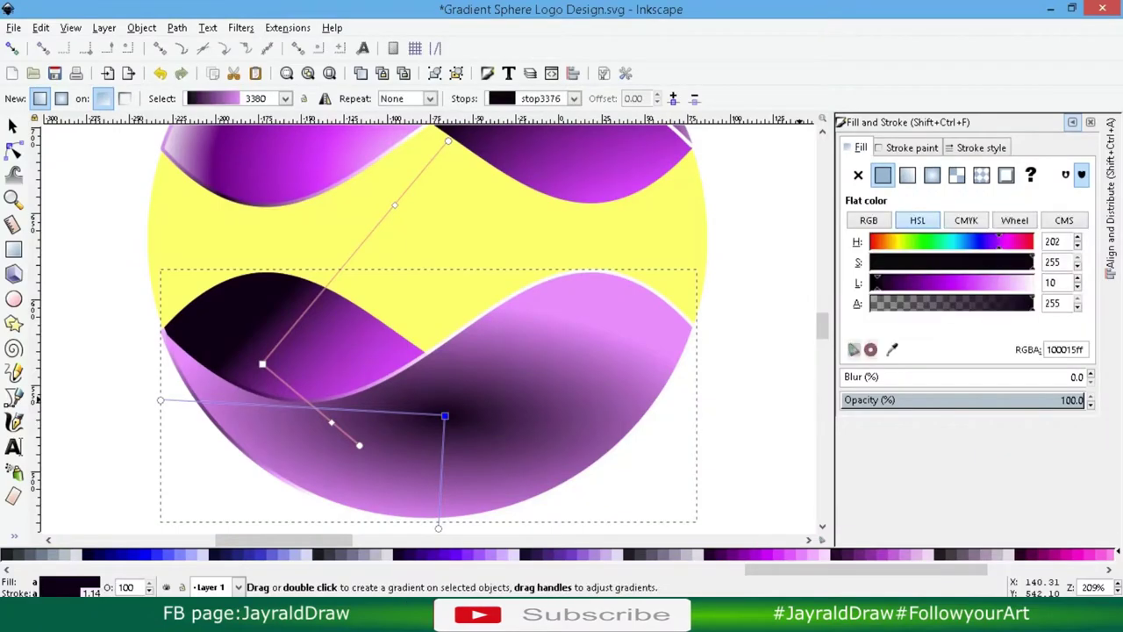
click(1028, 282)
drag(445, 416, 439, 358)
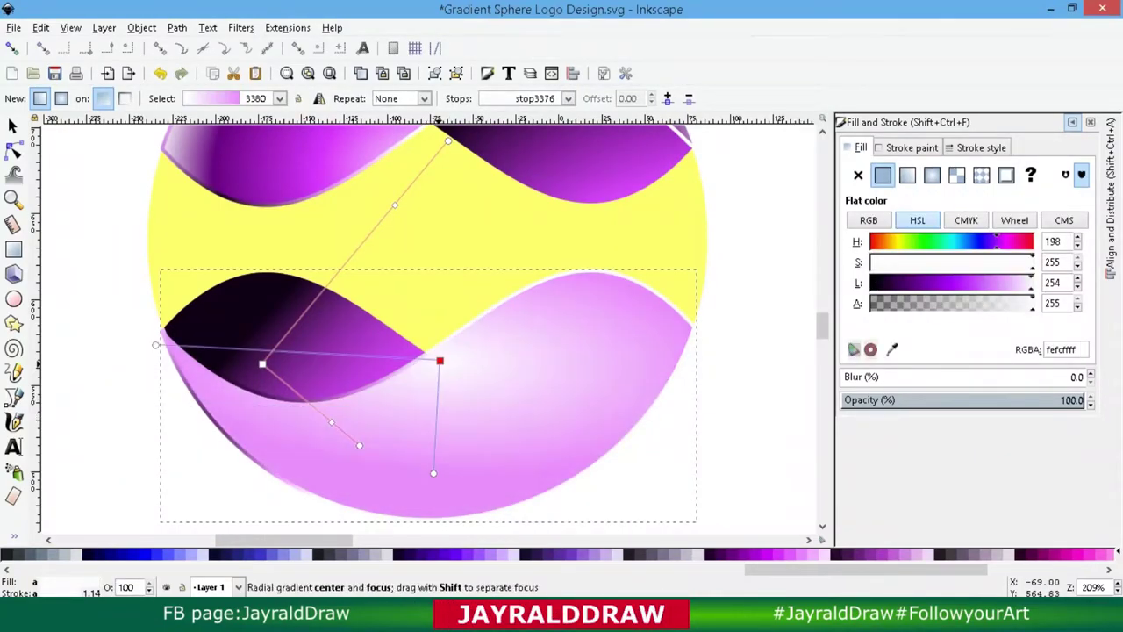
Step: Stretch the radius, add a dark purple mid stop, and sample a light colour for the middle stop
key(minus)
key(minus)
mouse_move(430, 401)
mouse_down()
mouse_move(471, 409)
mouse_move(467, 435)
mouse_up()
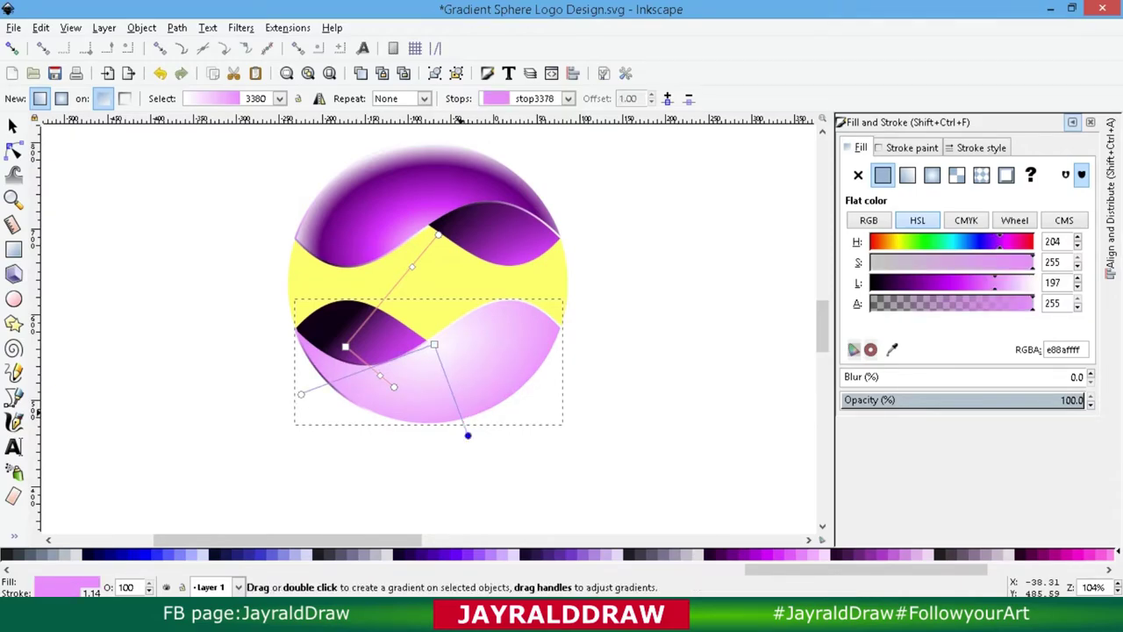
double_click(460, 413)
click(460, 413)
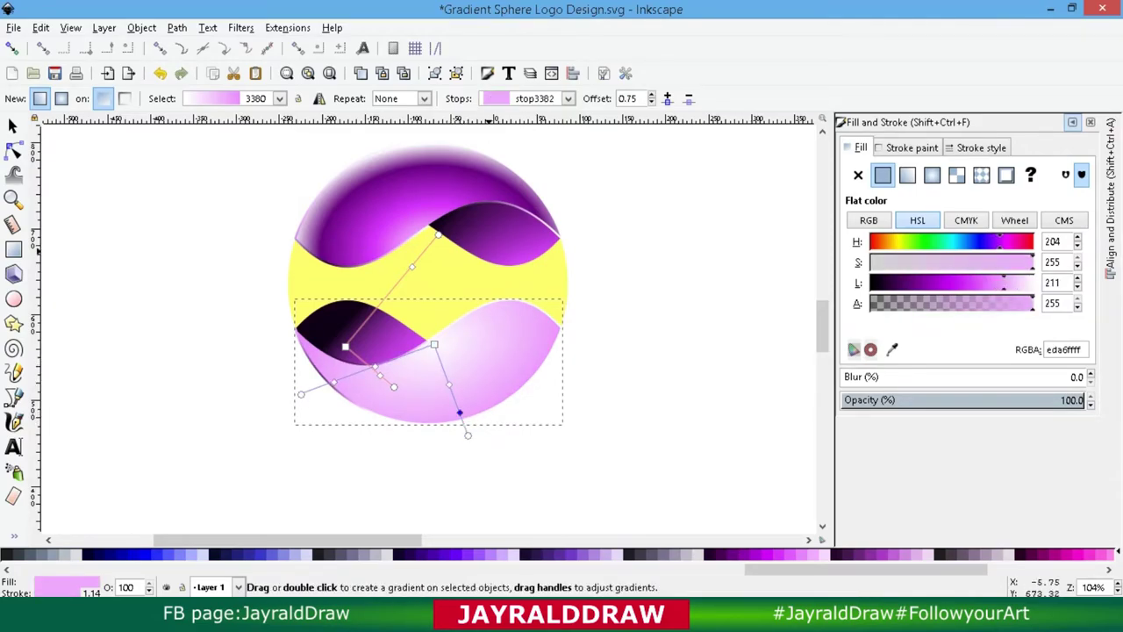
click(347, 338)
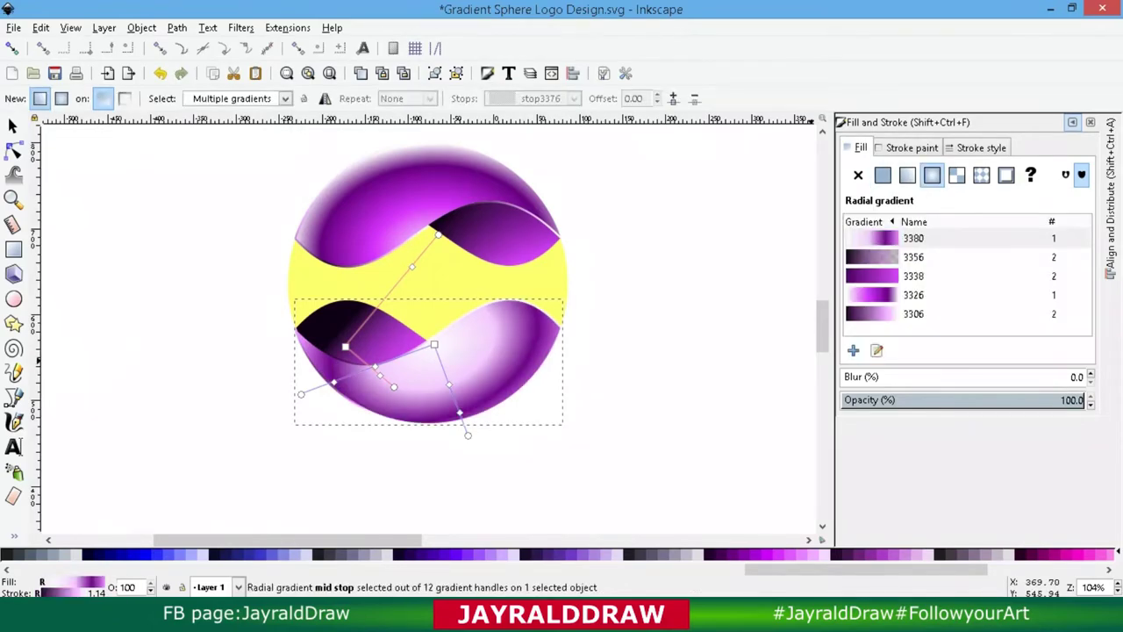
click(449, 384)
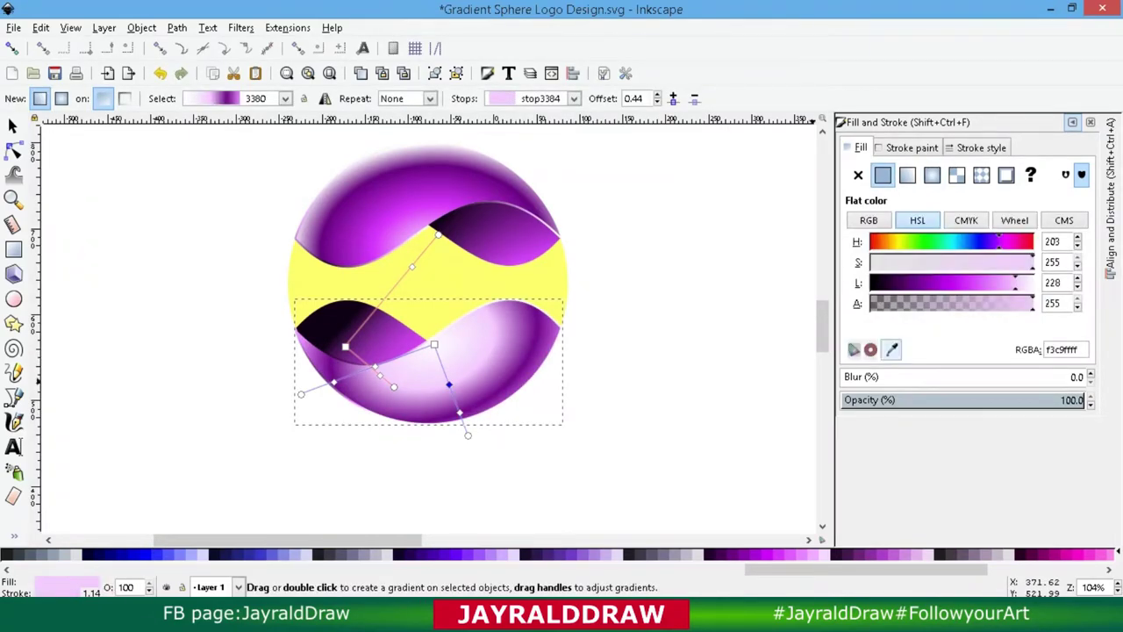
click(891, 350)
click(481, 351)
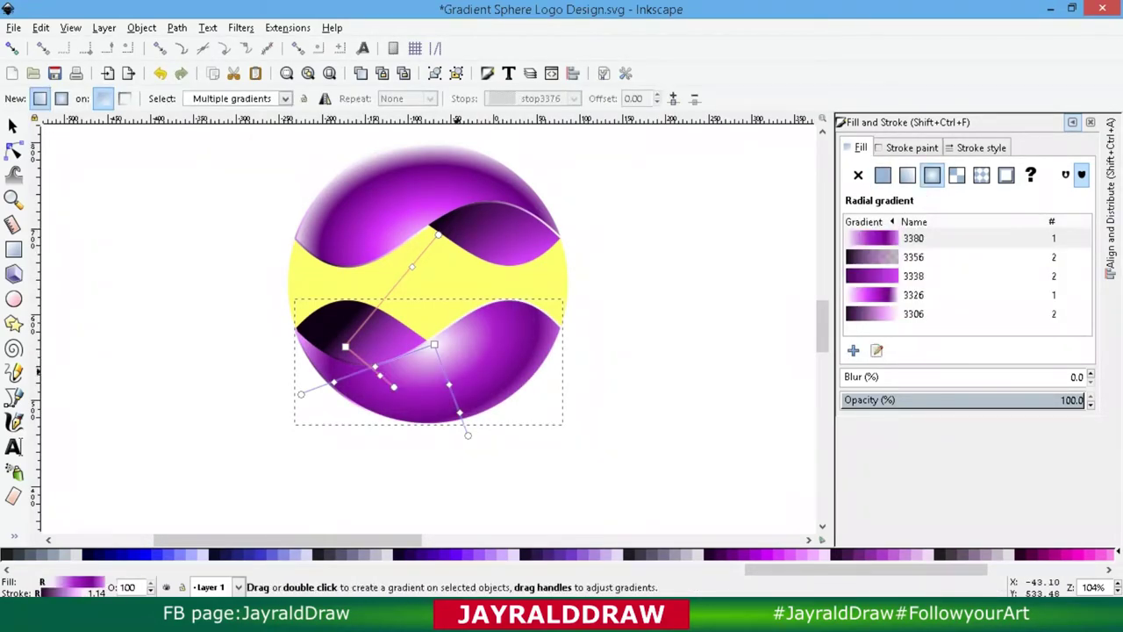
Step: Raise the centre, lighten the outer stop to near-white, and extend the radius slightly
drag(434, 346, 433, 331)
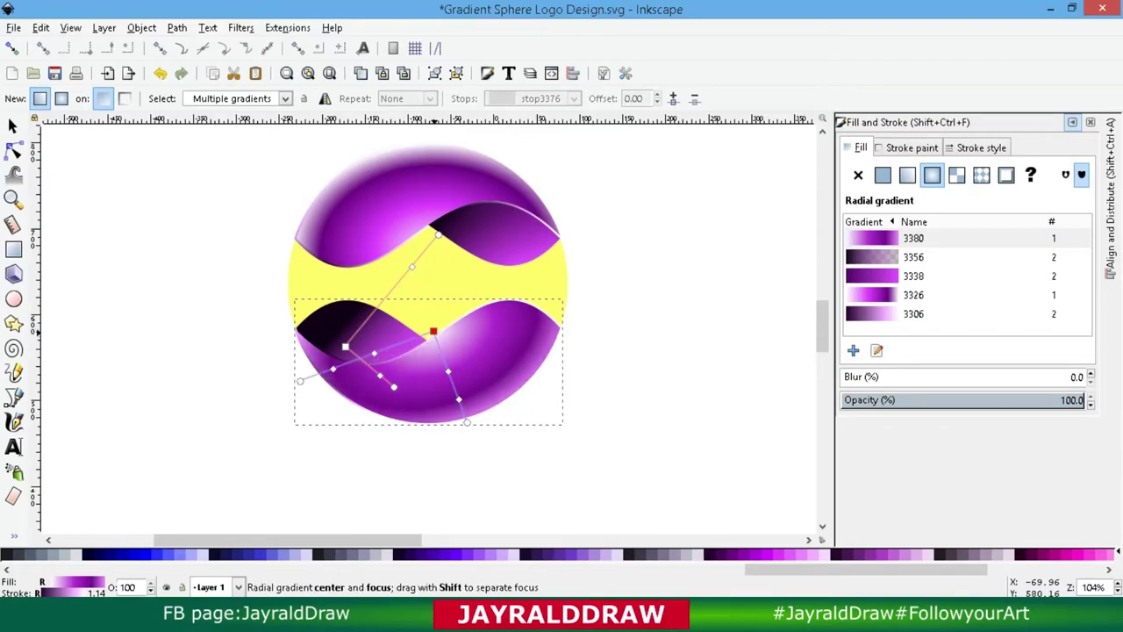
click(434, 332)
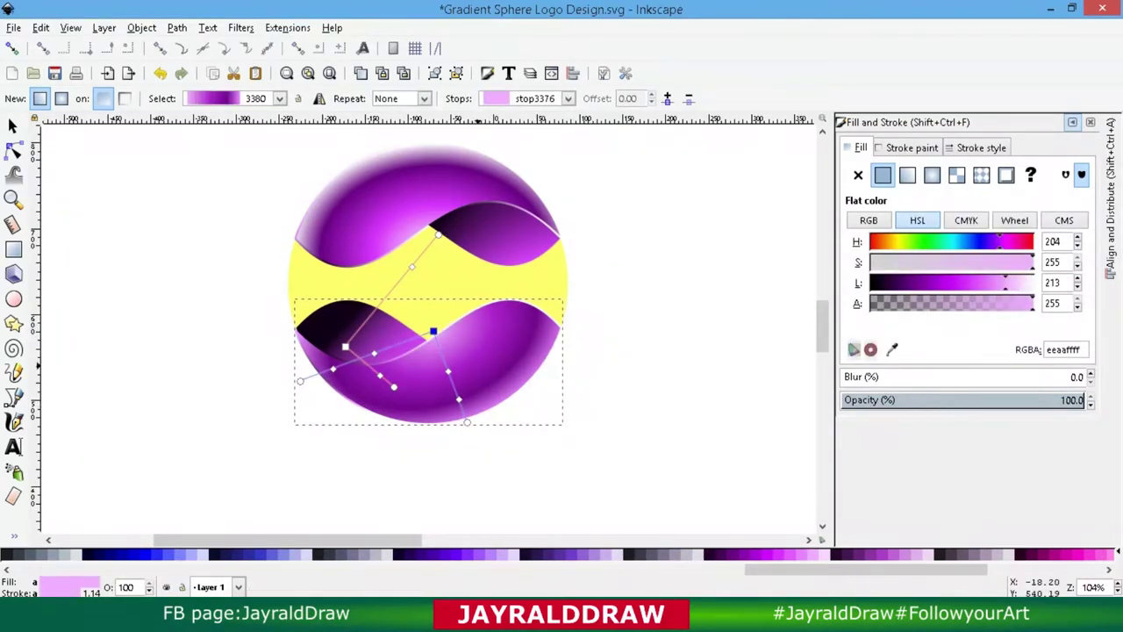
click(471, 422)
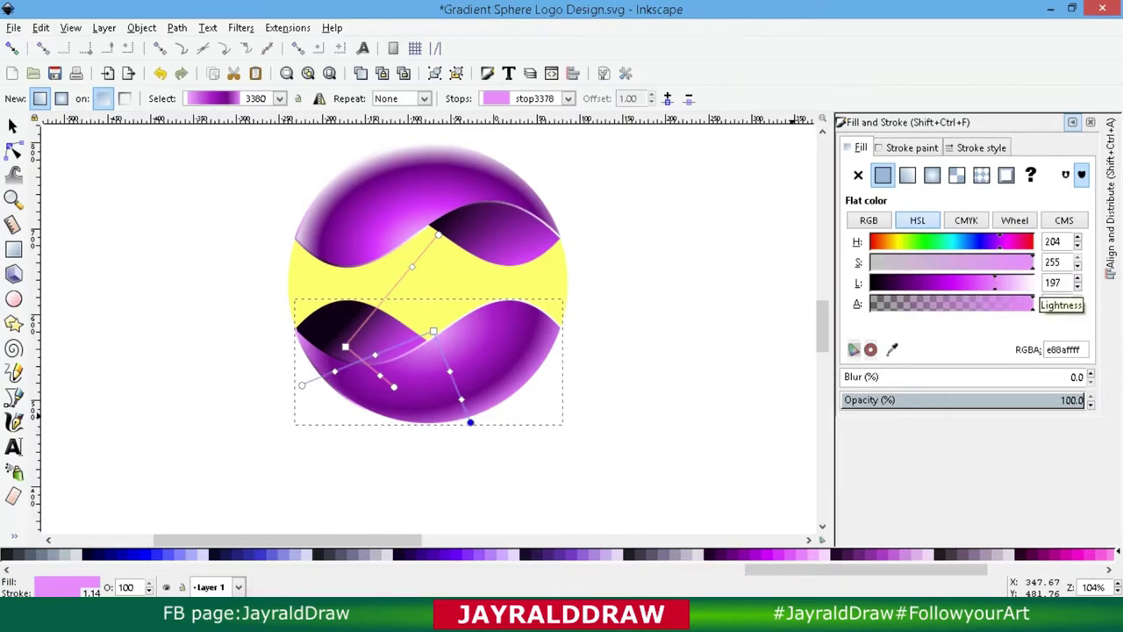
click(1030, 283)
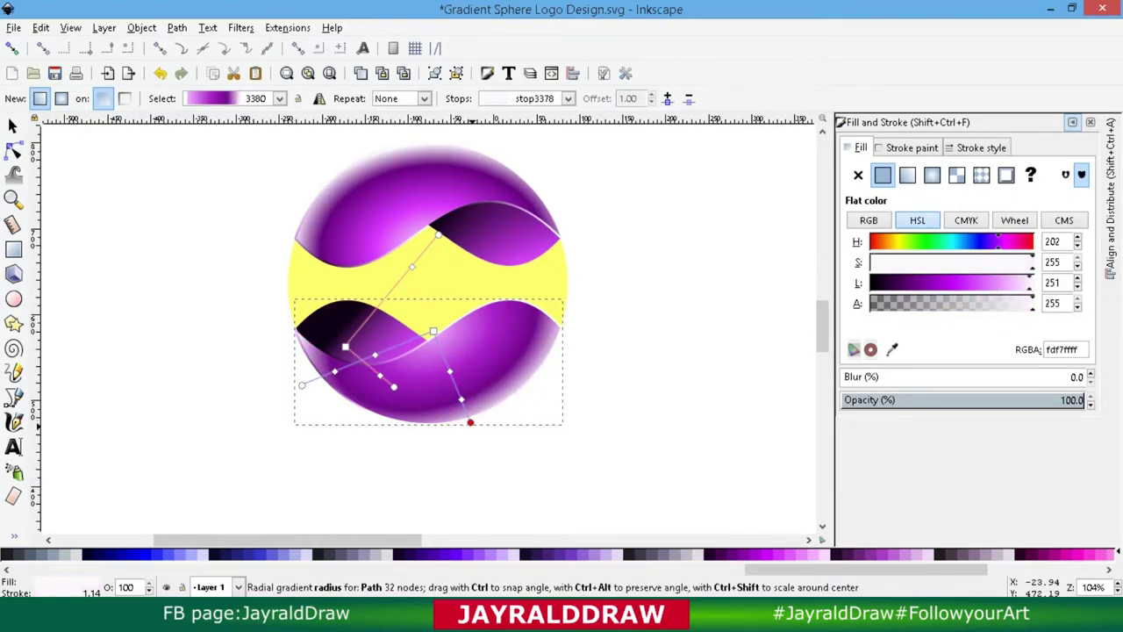
drag(471, 422, 466, 434)
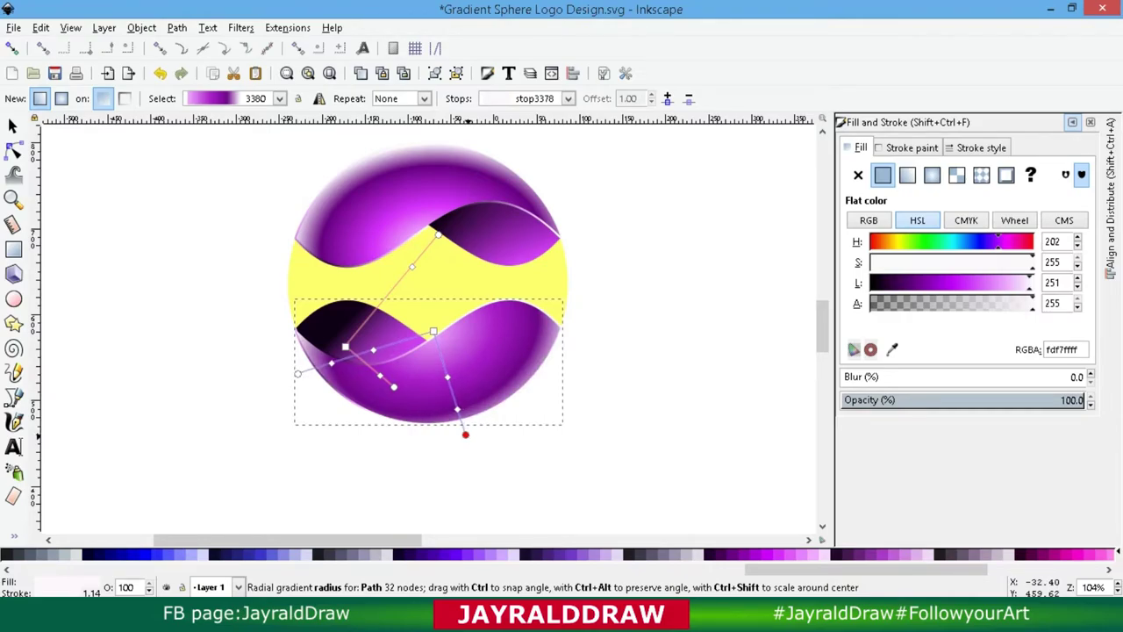
click(345, 348)
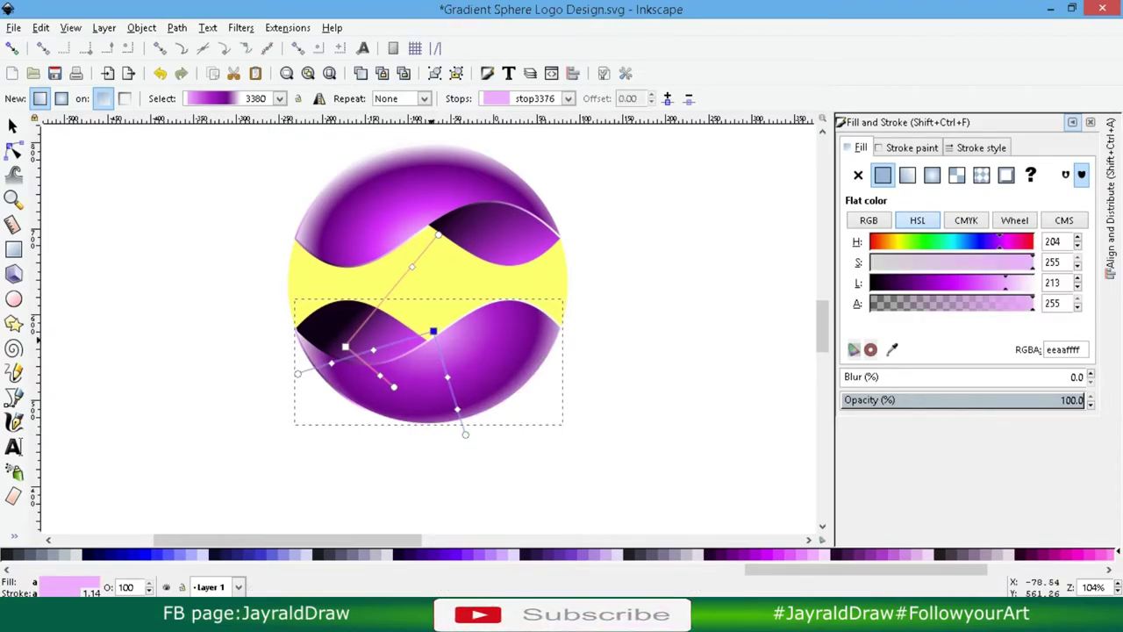
drag(345, 348, 481, 372)
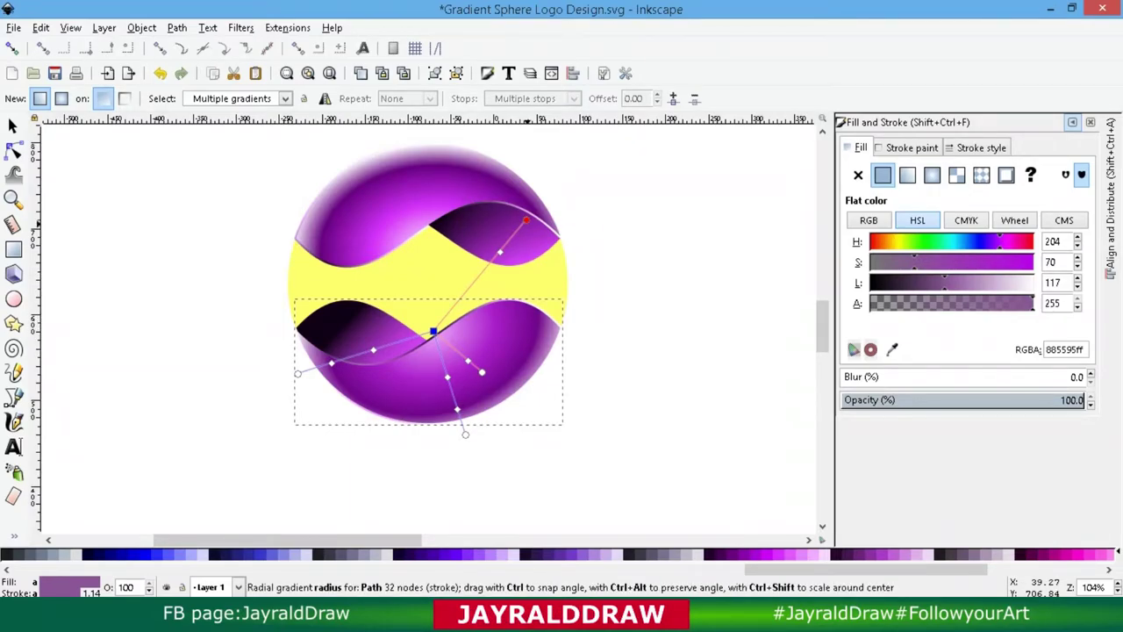
Step: Shift the radial highlight's centre to the right and pull its radius inward
mouse_move(434, 331)
mouse_down()
mouse_move(345, 347)
mouse_move(523, 295)
mouse_up()
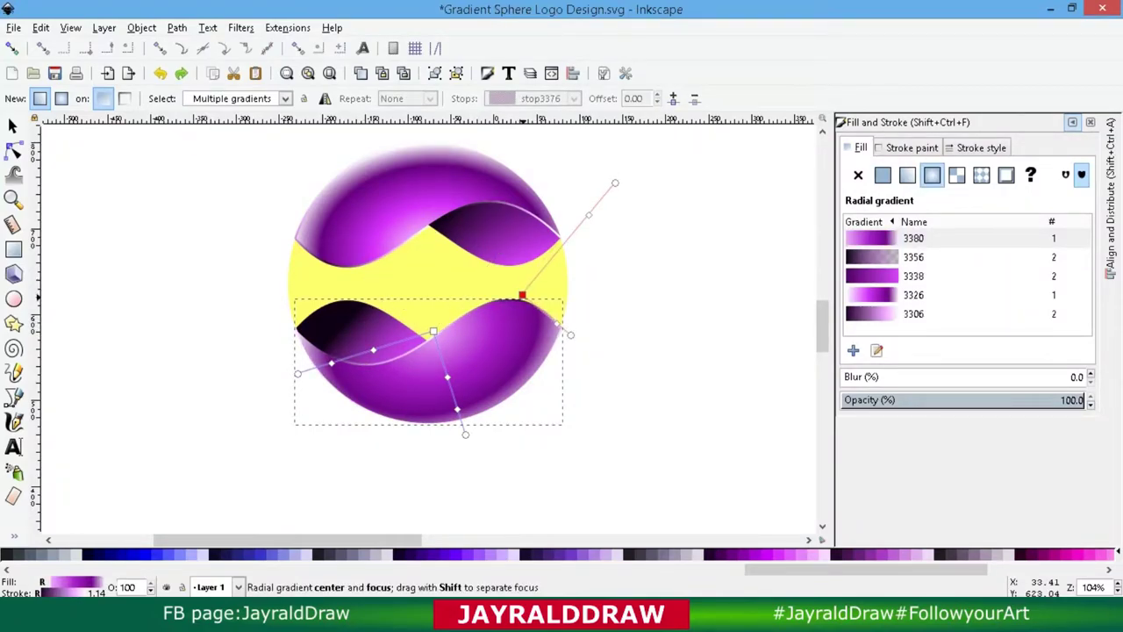
mouse_move(522, 298)
mouse_down()
mouse_move(522, 317)
mouse_move(524, 301)
mouse_move(522, 313)
mouse_move(501, 294)
mouse_move(535, 304)
mouse_up()
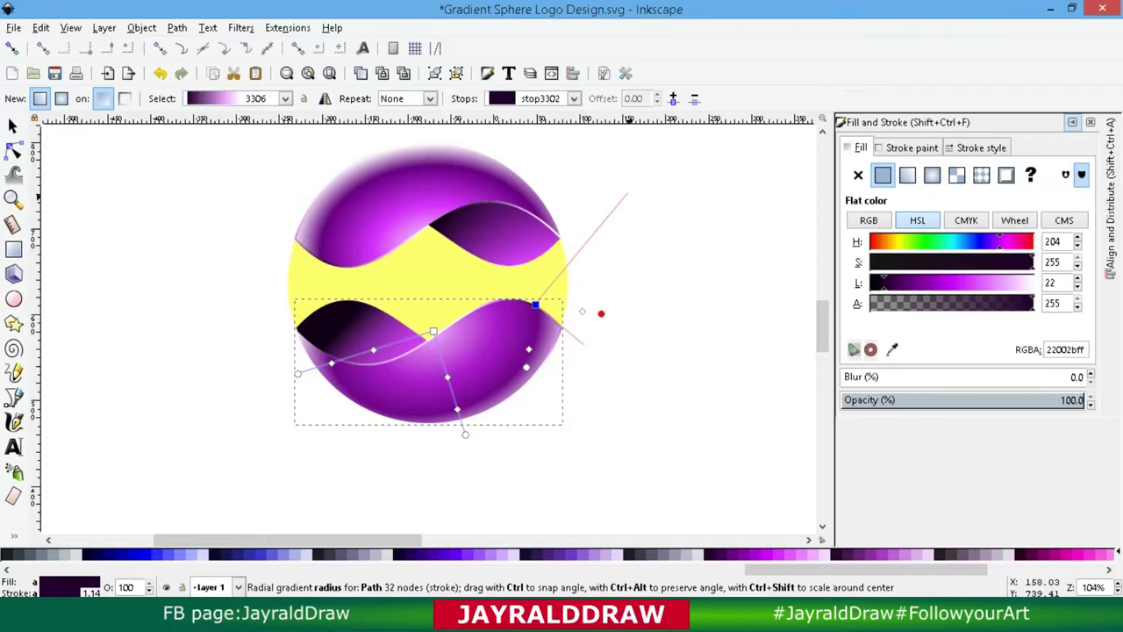
drag(601, 313, 552, 351)
click(552, 351)
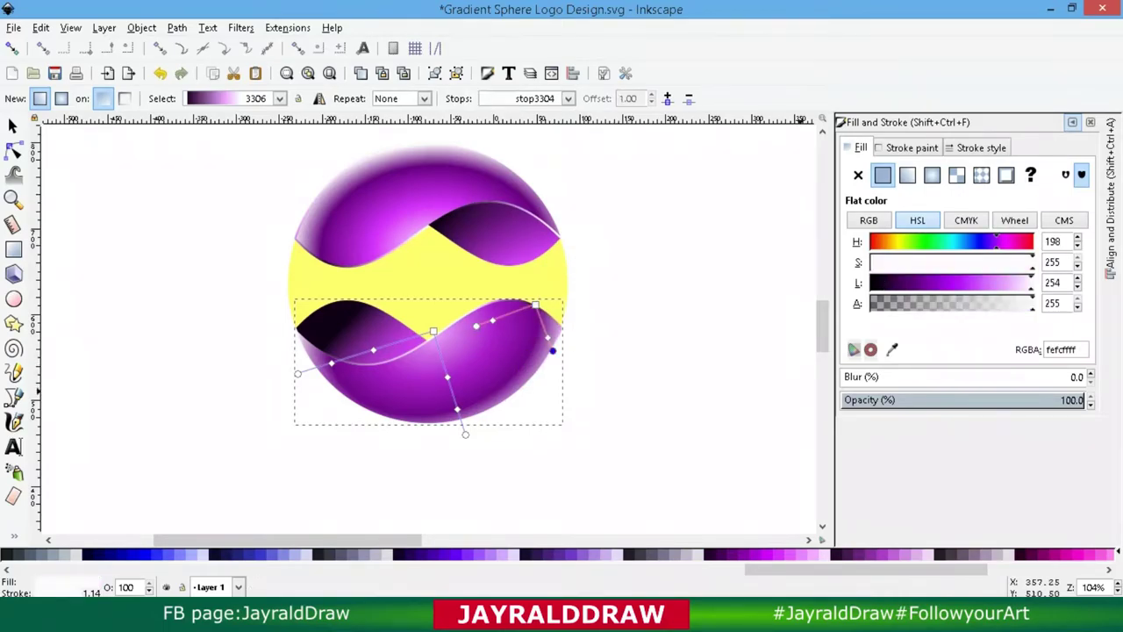
Step: Run the dark left wedge's linear gradient from the wedge's bottom to its top
click(327, 327)
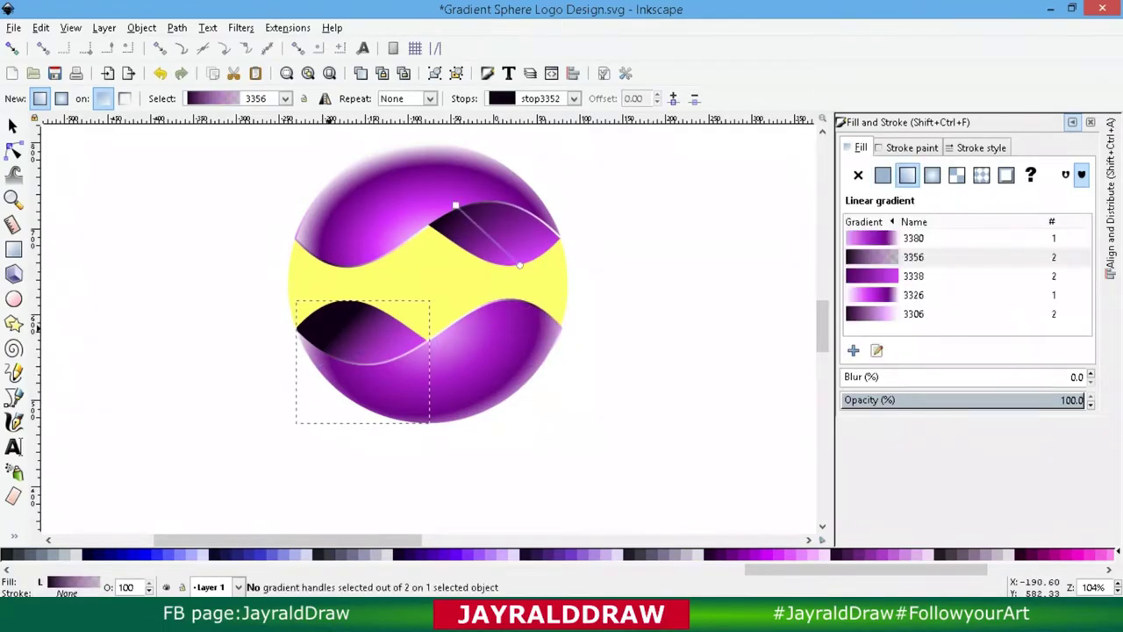
drag(456, 205, 384, 372)
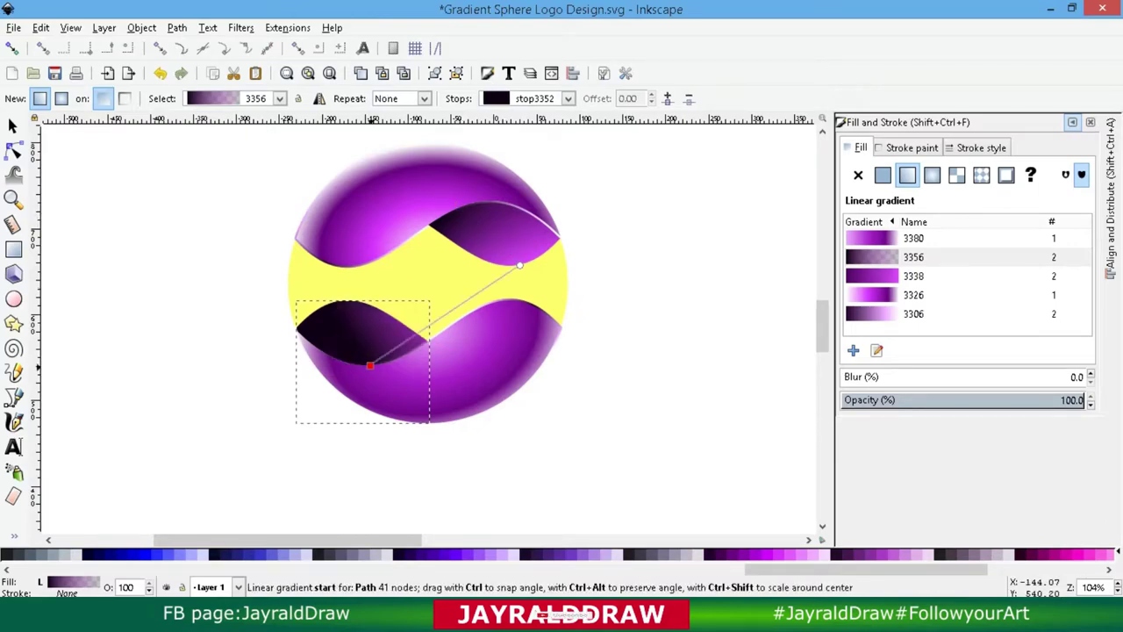
drag(520, 265, 348, 302)
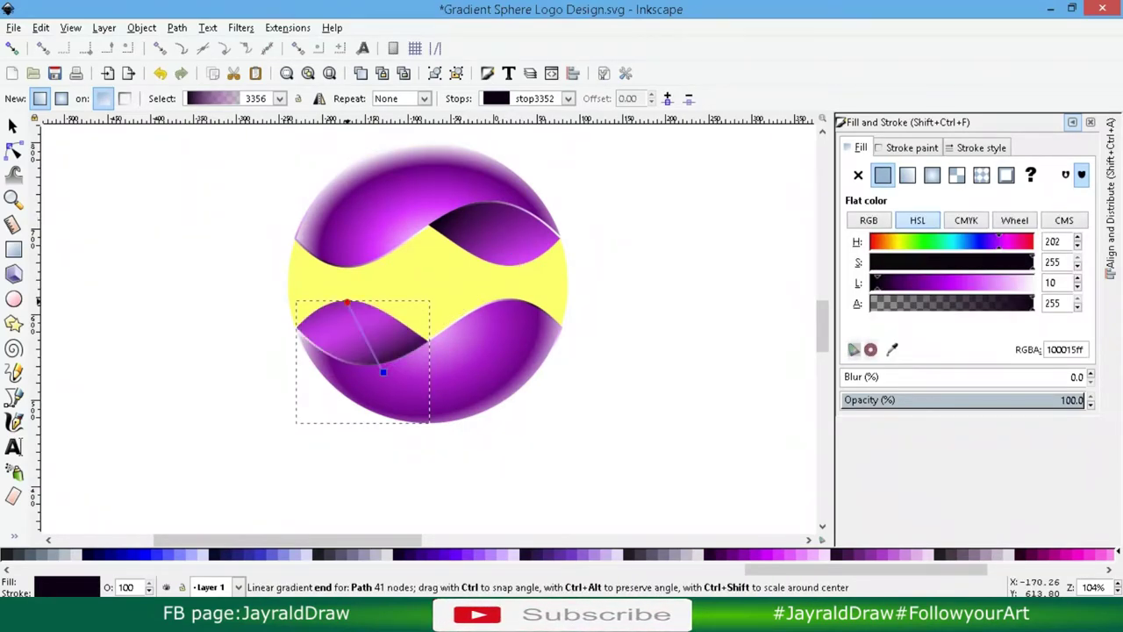
drag(383, 372, 377, 361)
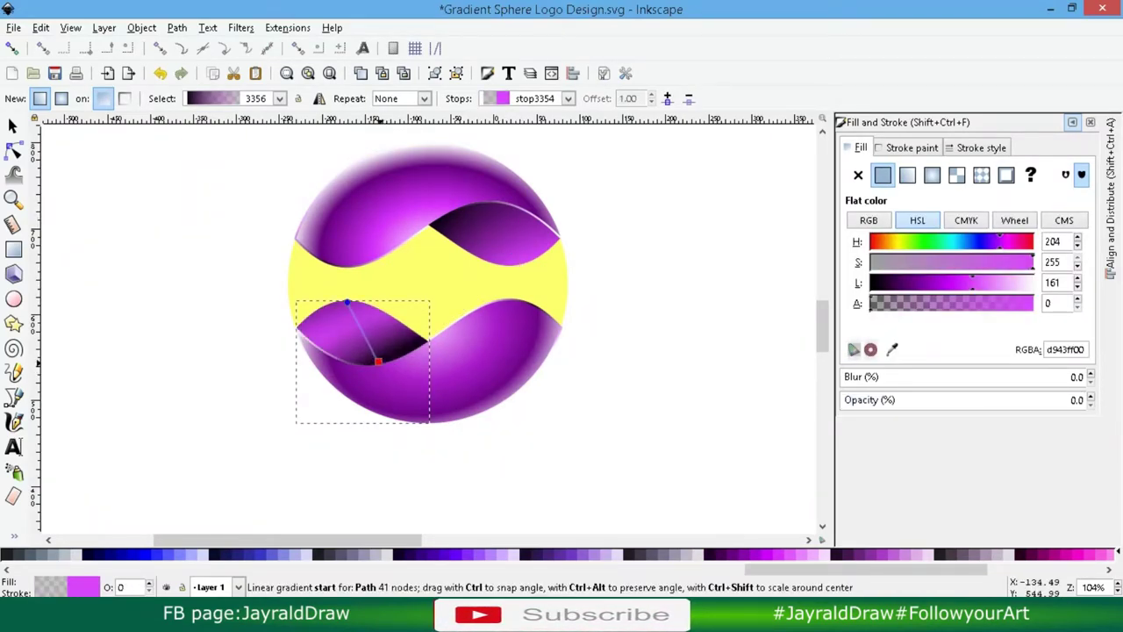
Step: Add a gradient stop, make the start stop pure black, and darken the 0.23 mid stop
double_click(374, 354)
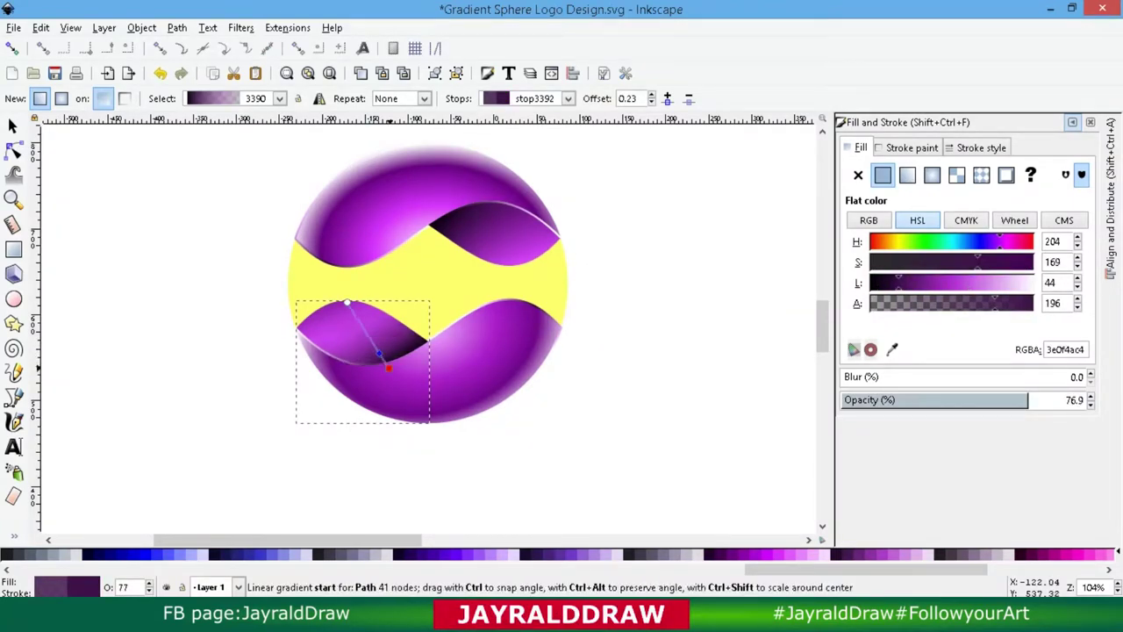
click(389, 361)
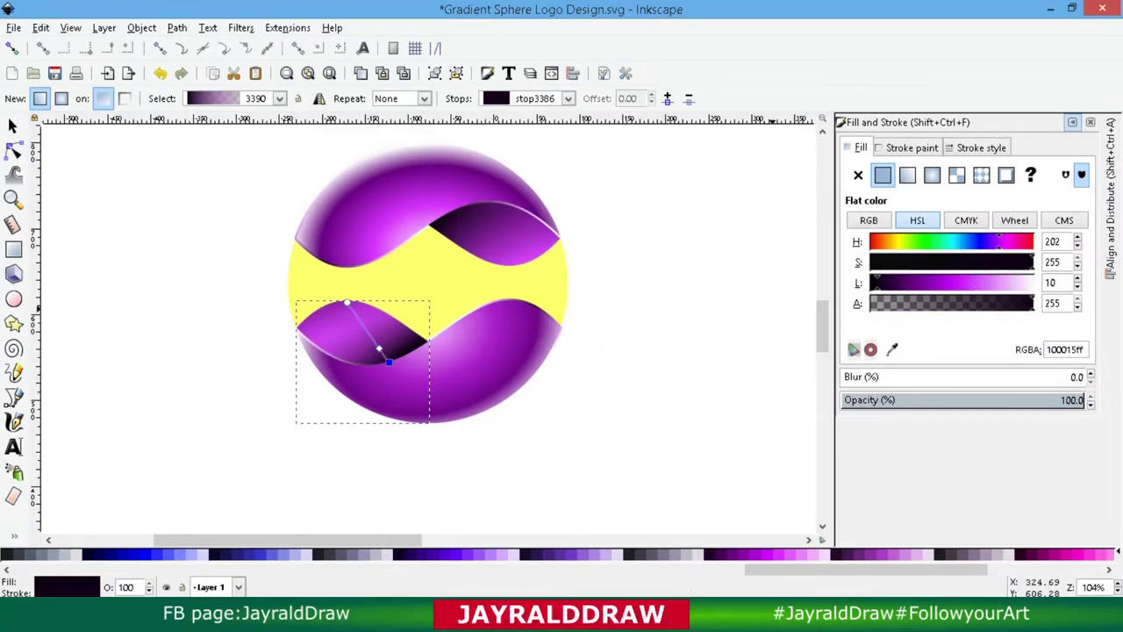
click(88, 554)
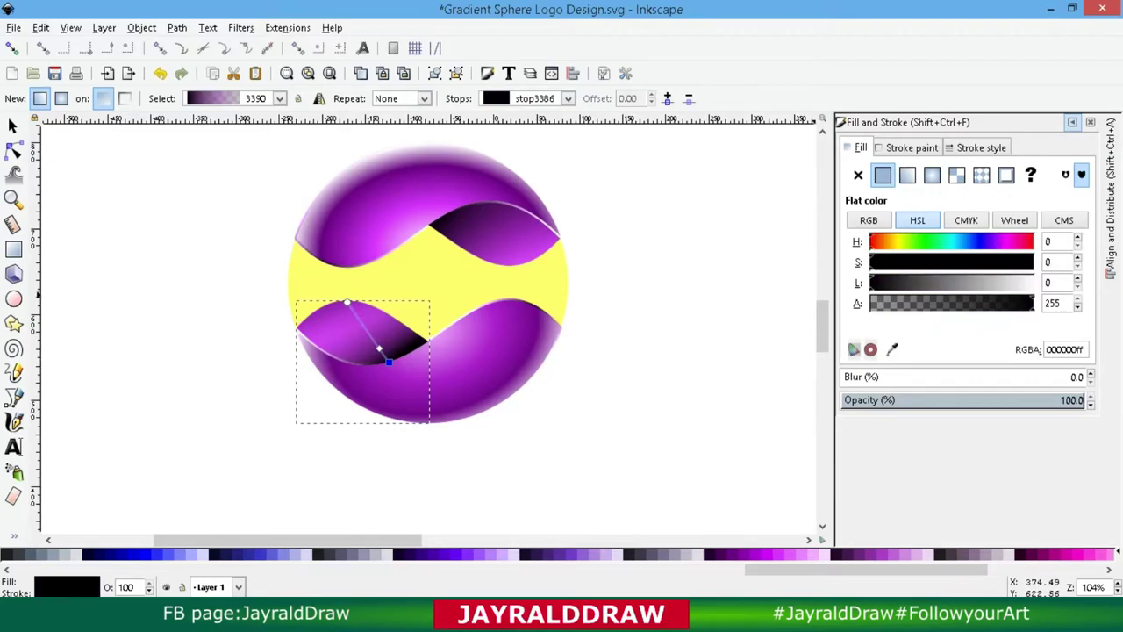
click(379, 350)
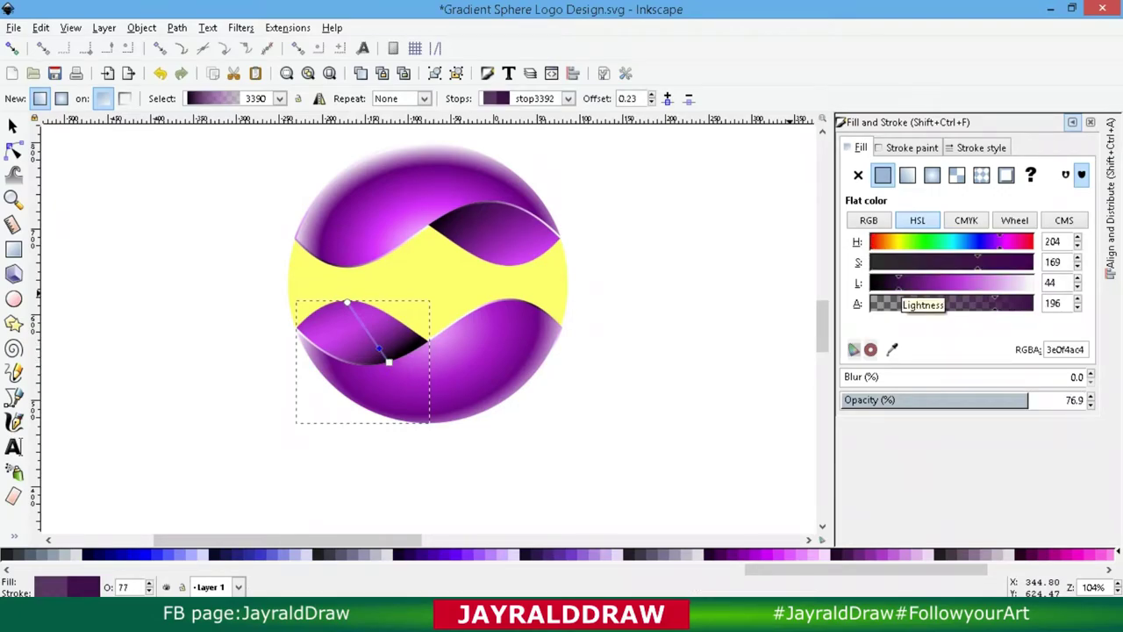
drag(902, 282, 887, 282)
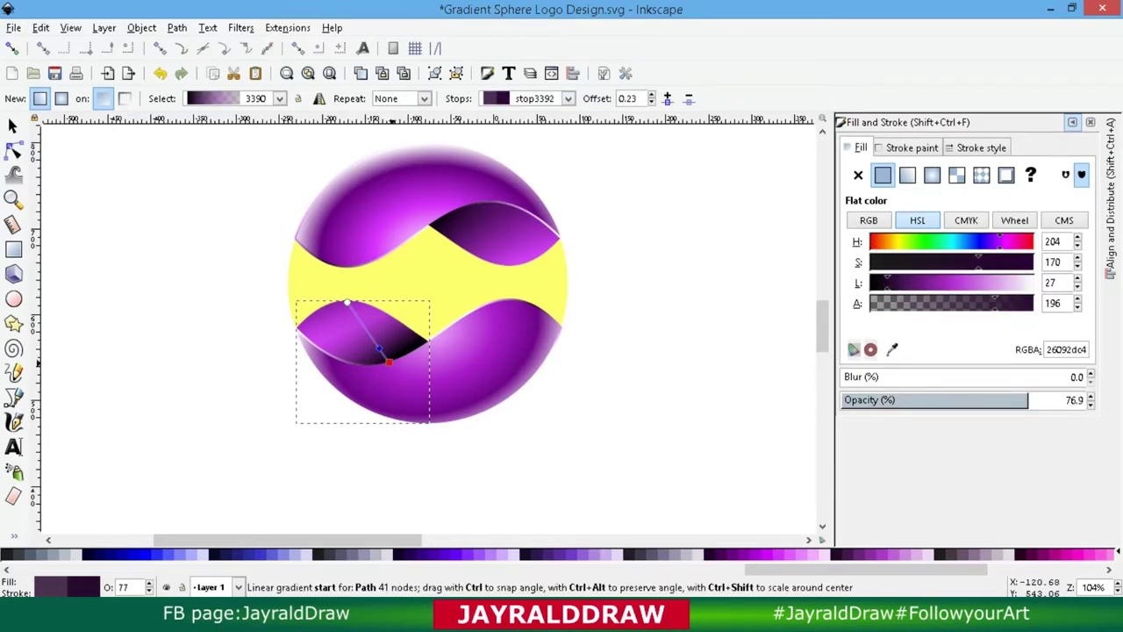
Step: Shift the dark band and add a semi-transparent #26092d stop at offset 0.30
drag(388, 360, 407, 349)
click(392, 342)
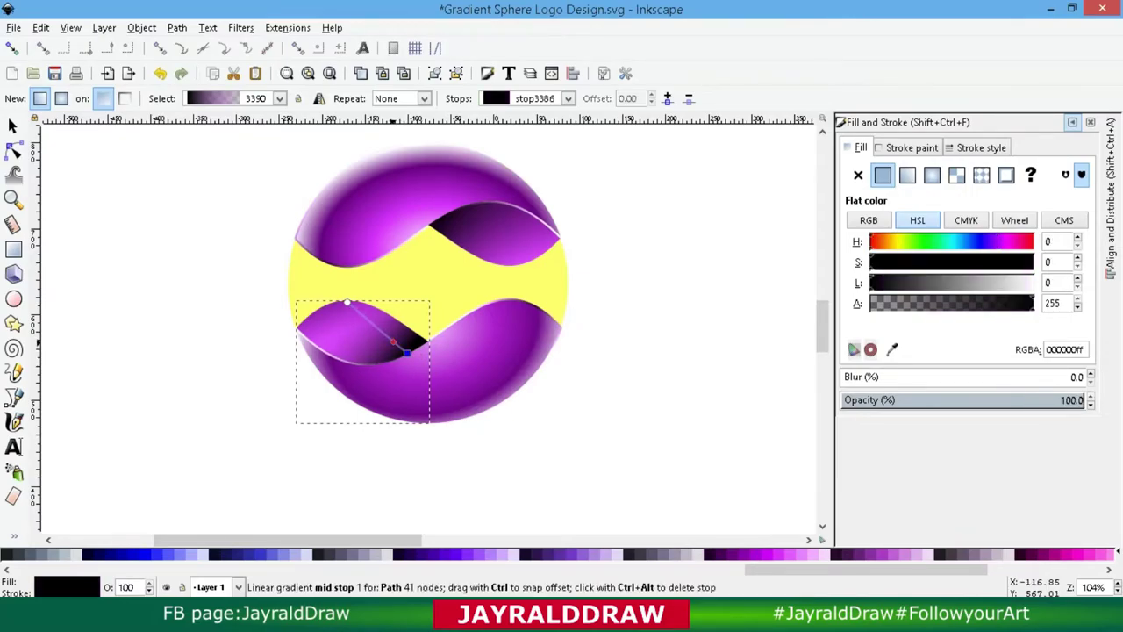
double_click(397, 342)
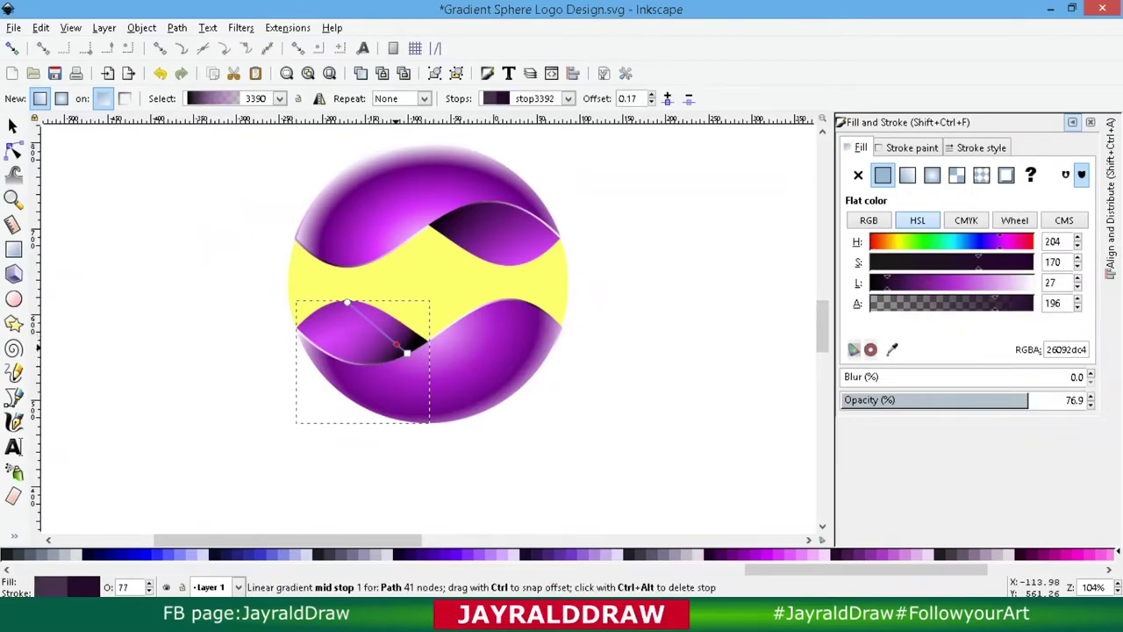
drag(396, 344, 389, 338)
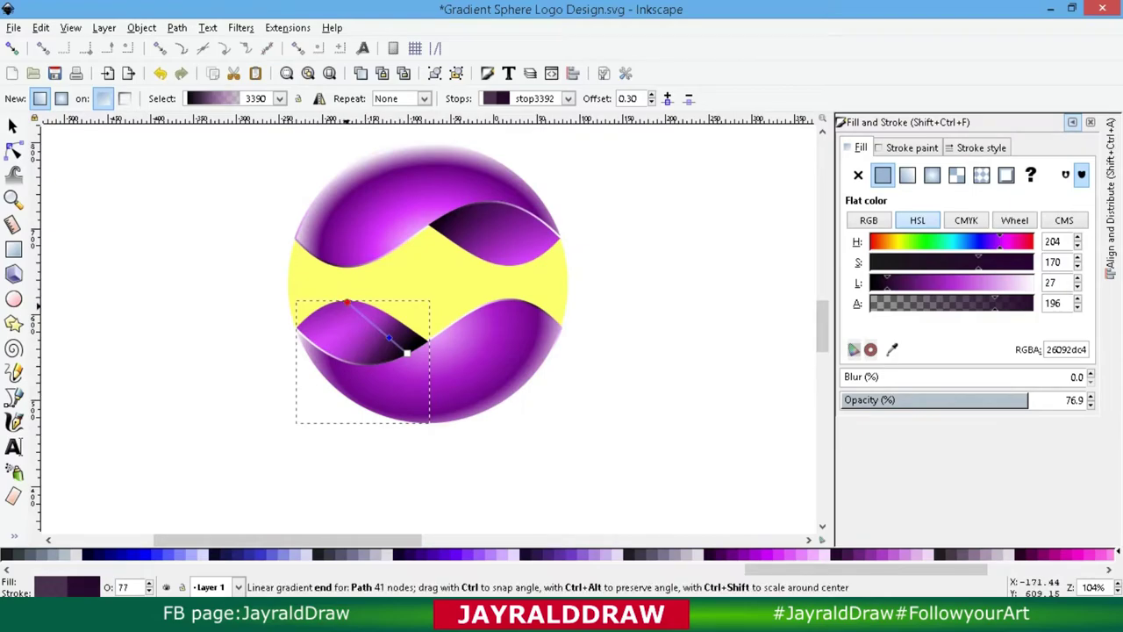
drag(348, 303, 341, 307)
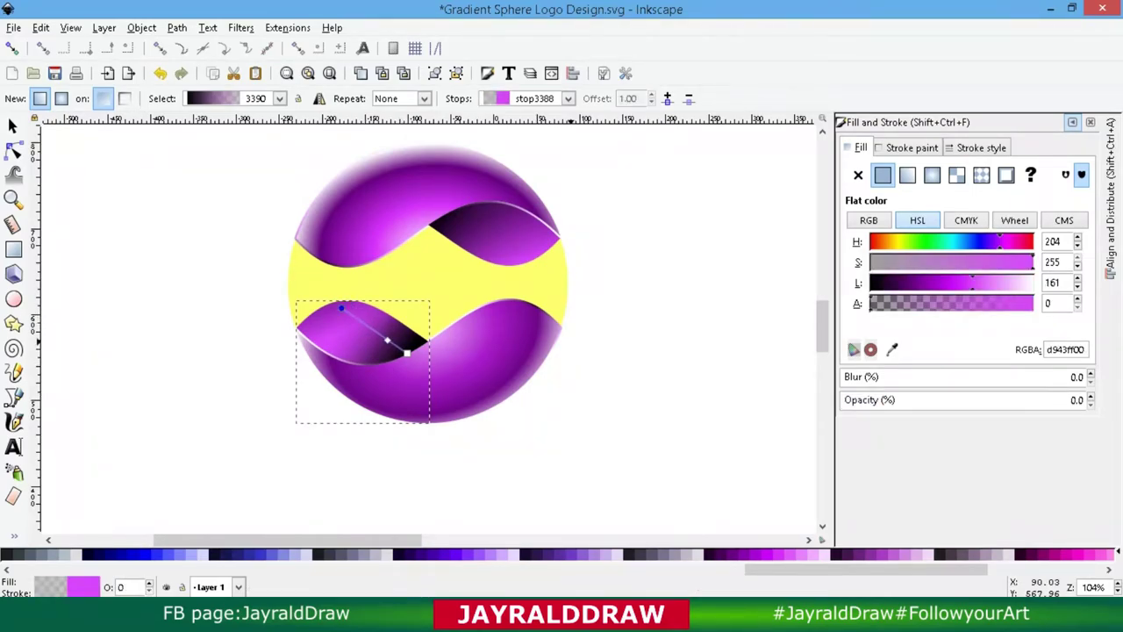
Step: Select the yellow middle band, undo an accidental move, and delete it
click(12, 126)
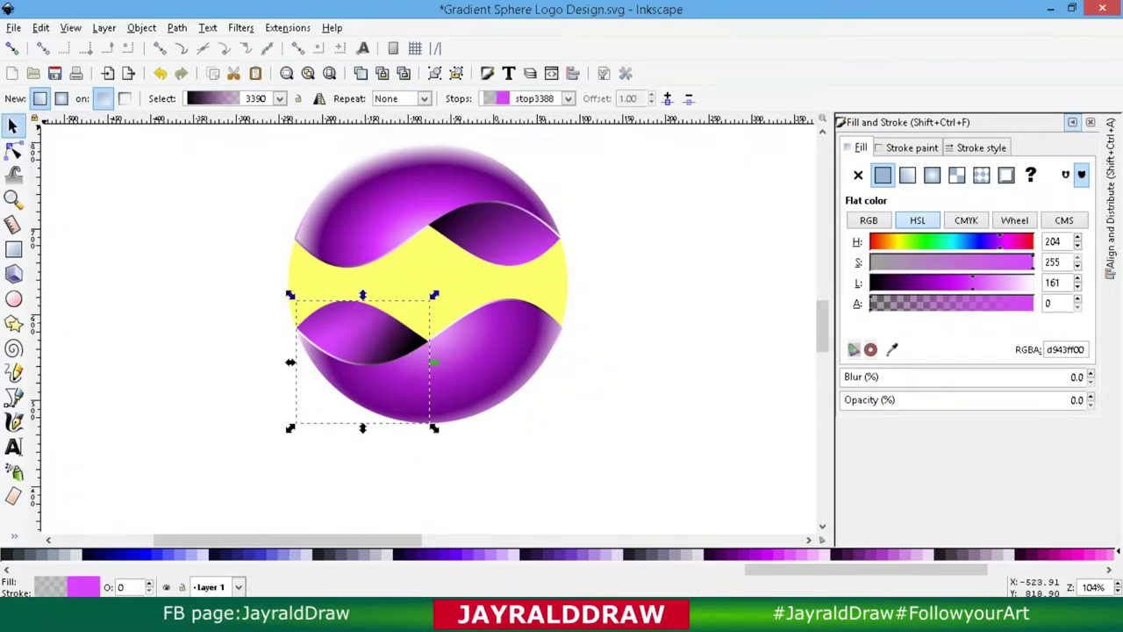
click(519, 407)
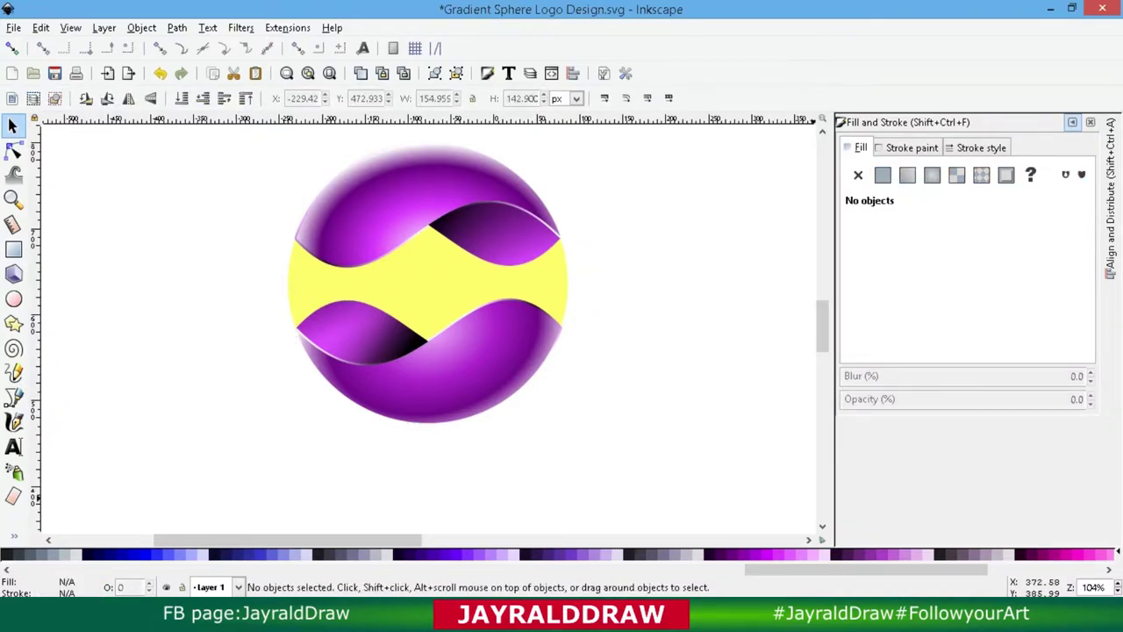
click(449, 258)
drag(441, 258, 292, 262)
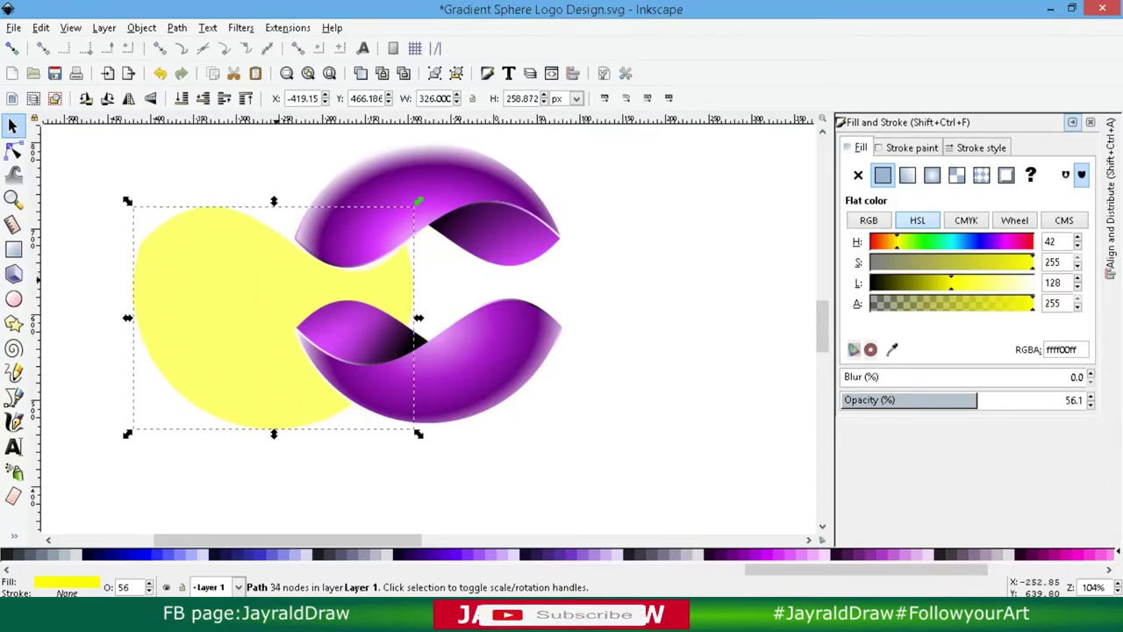
key(ctrl+z)
key(Delete)
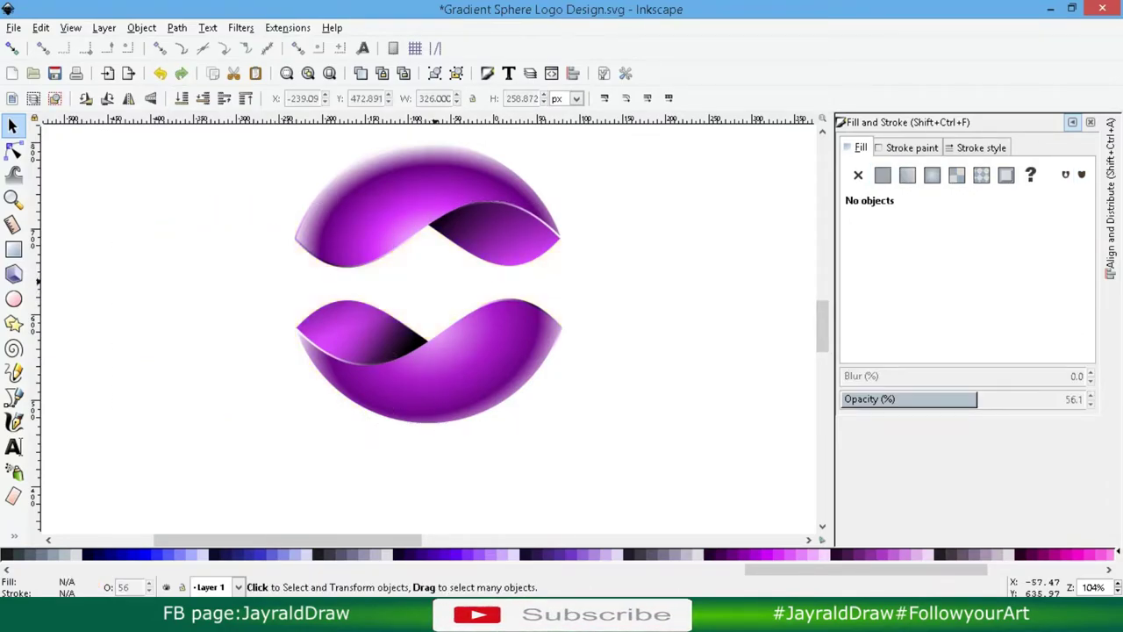
key(minus)
Step: Draw a black rectangle with fully rounded corners beside the logo
key(r)
drag(585, 320, 657, 440)
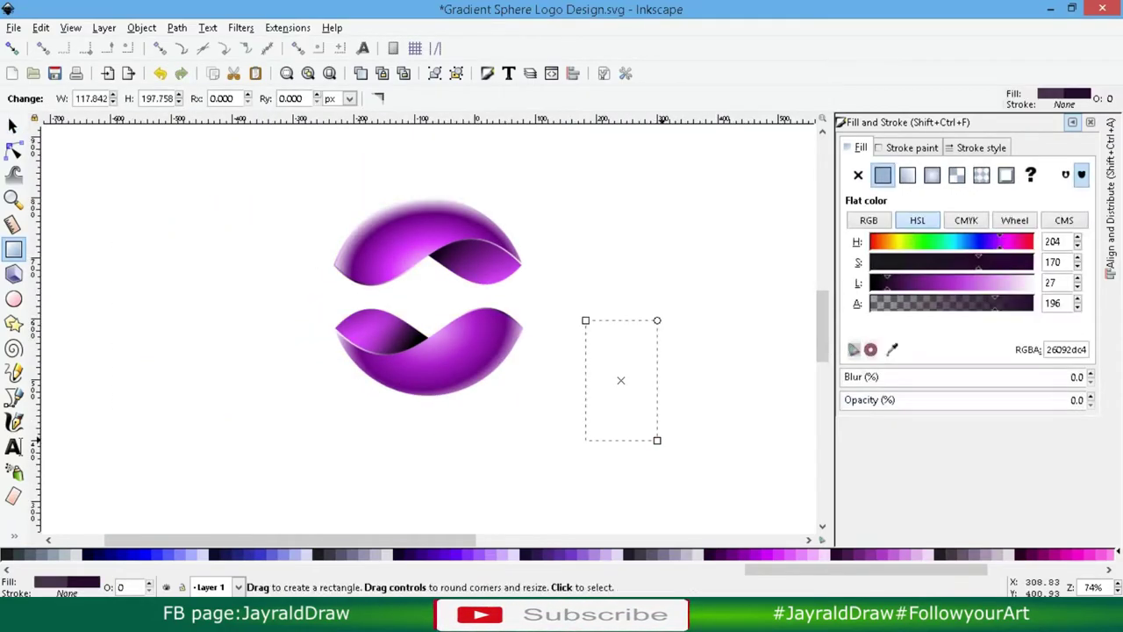
drag(976, 399, 1089, 400)
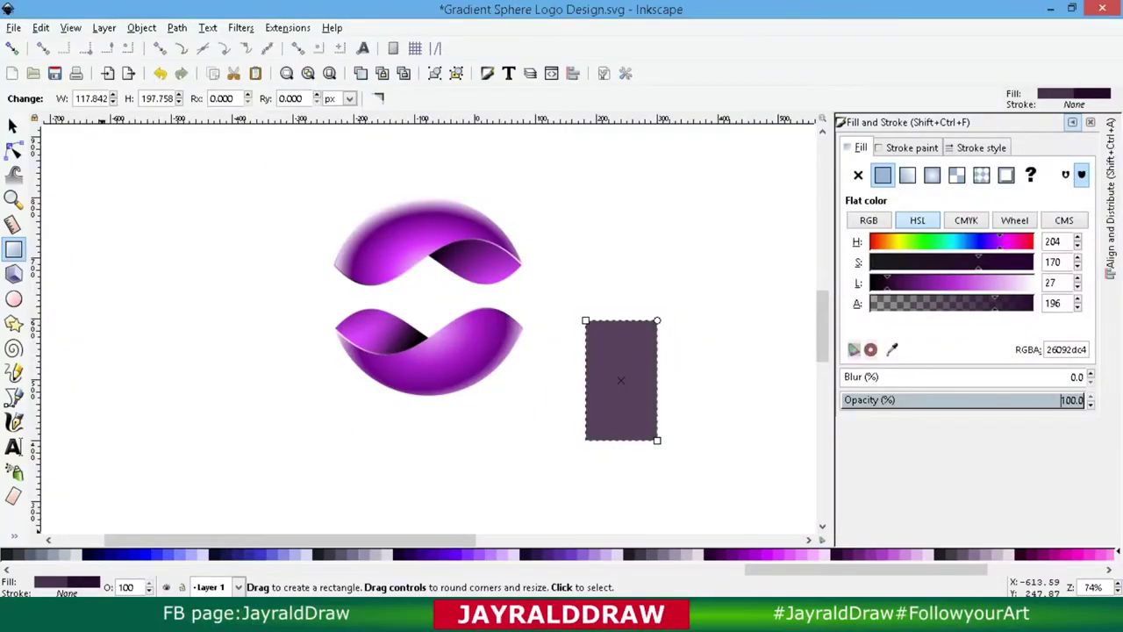
drag(866, 568, 135, 569)
click(19, 554)
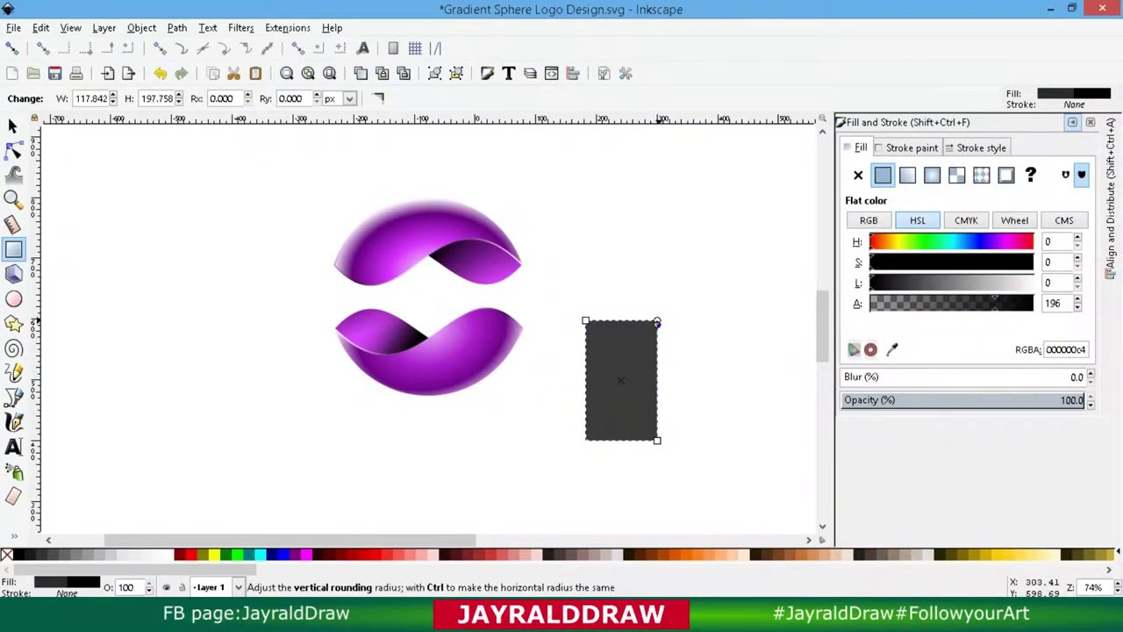
drag(657, 321, 657, 360)
key(s)
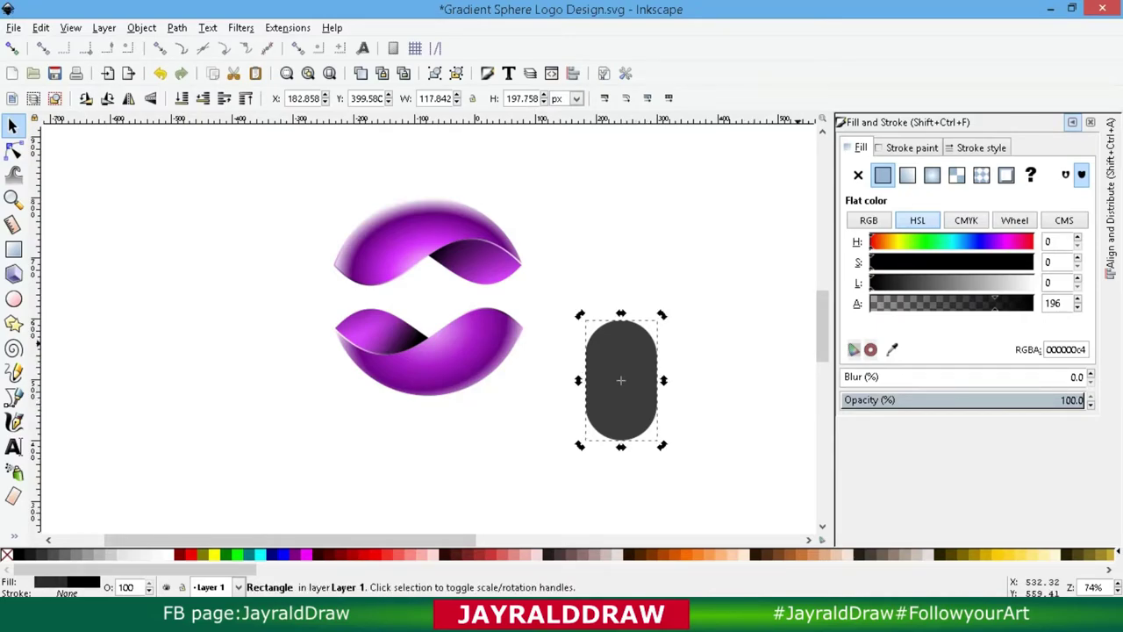
Step: Blur the rectangle to about 24%, move it under the lower wave and rotate it a quarter turn
drag(994, 303, 1032, 303)
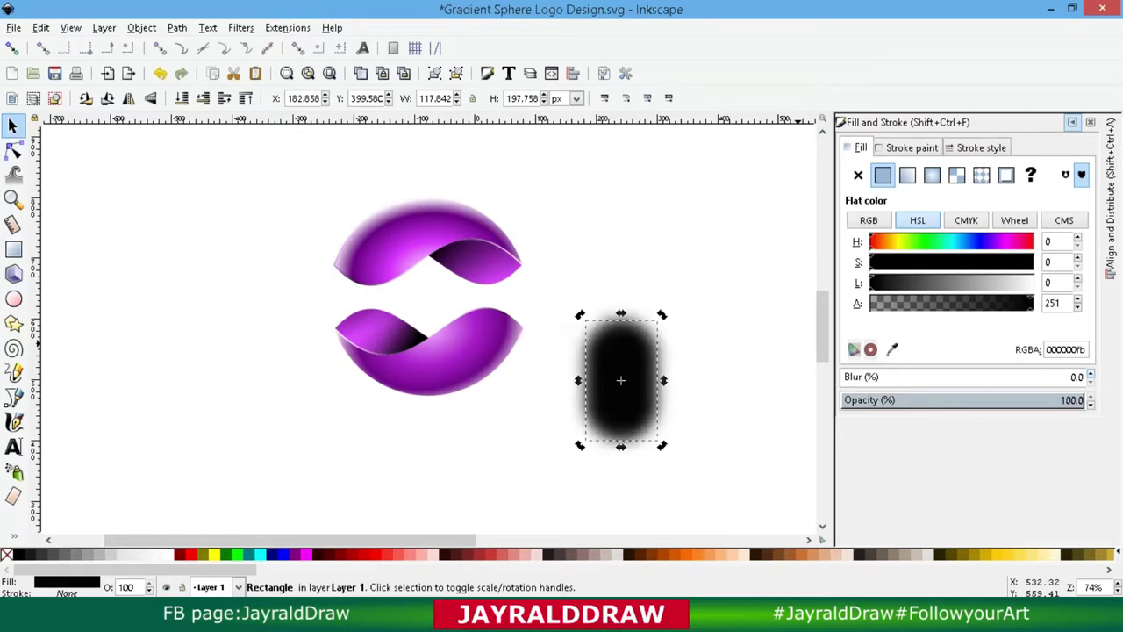
drag(621, 381, 433, 388)
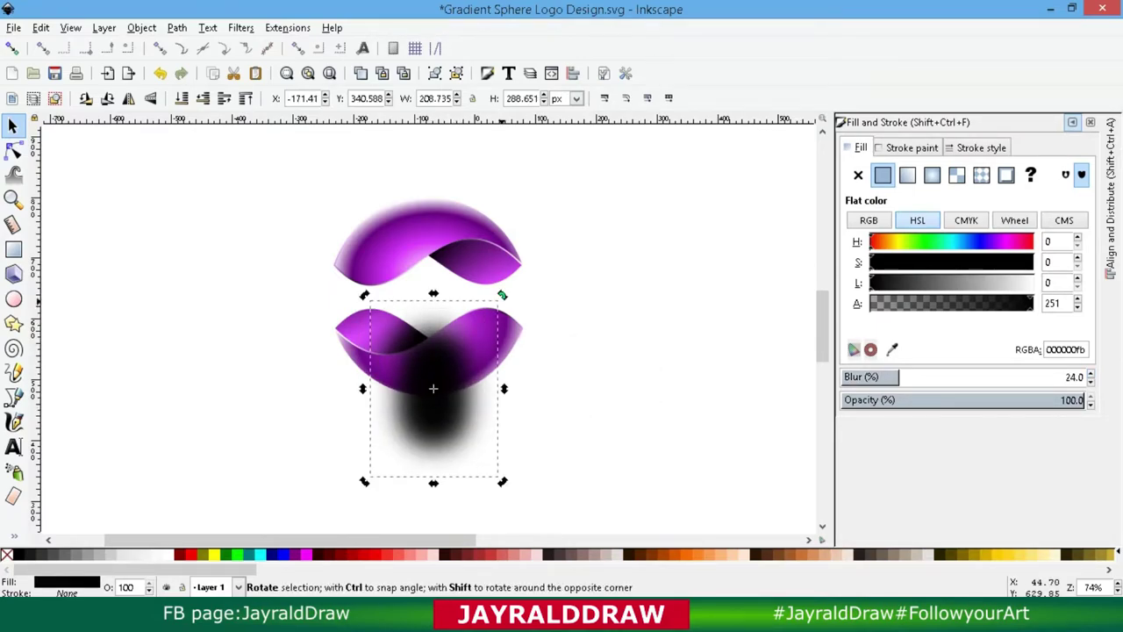
click(107, 97)
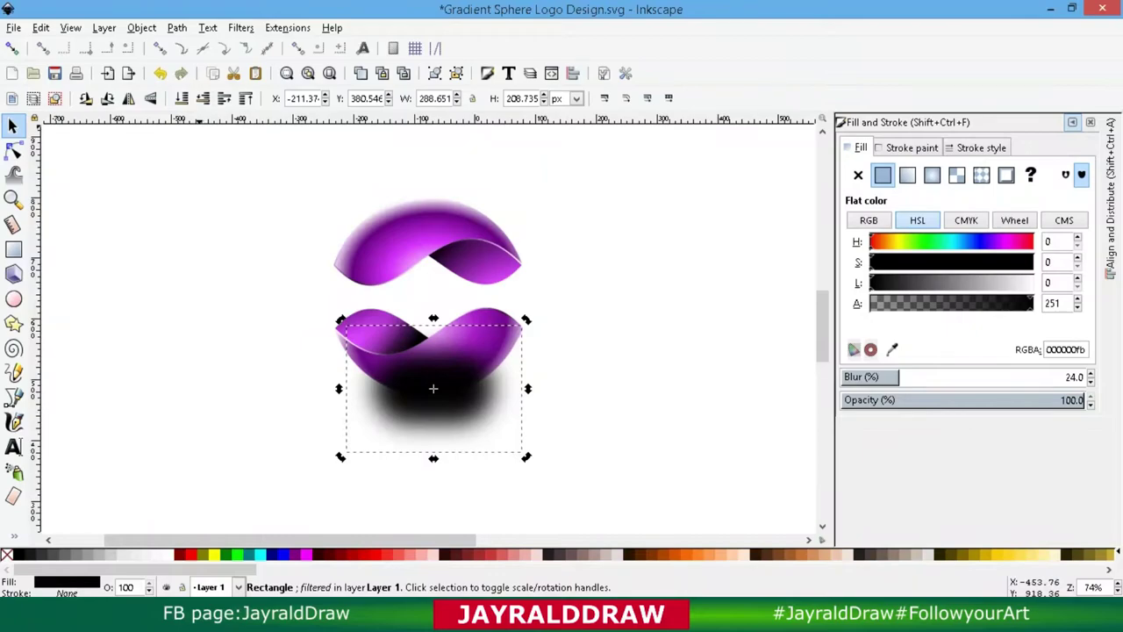
Step: Squash the shadow vertically into a thin flat ellipse beneath the sphere
drag(434, 457, 434, 444)
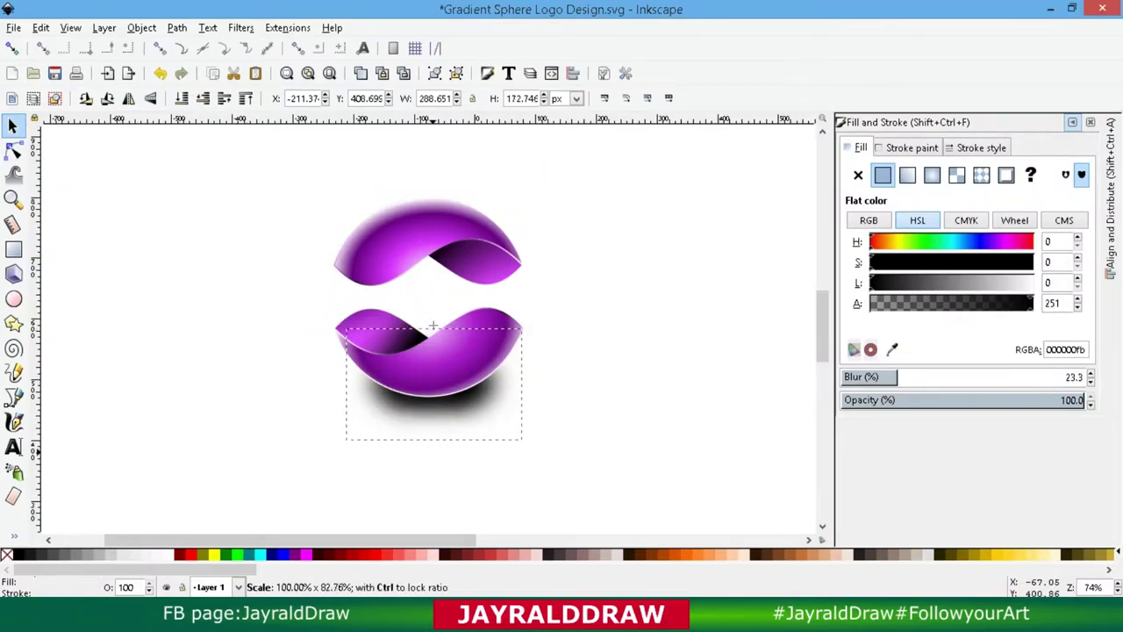
click(426, 366)
drag(426, 366, 427, 379)
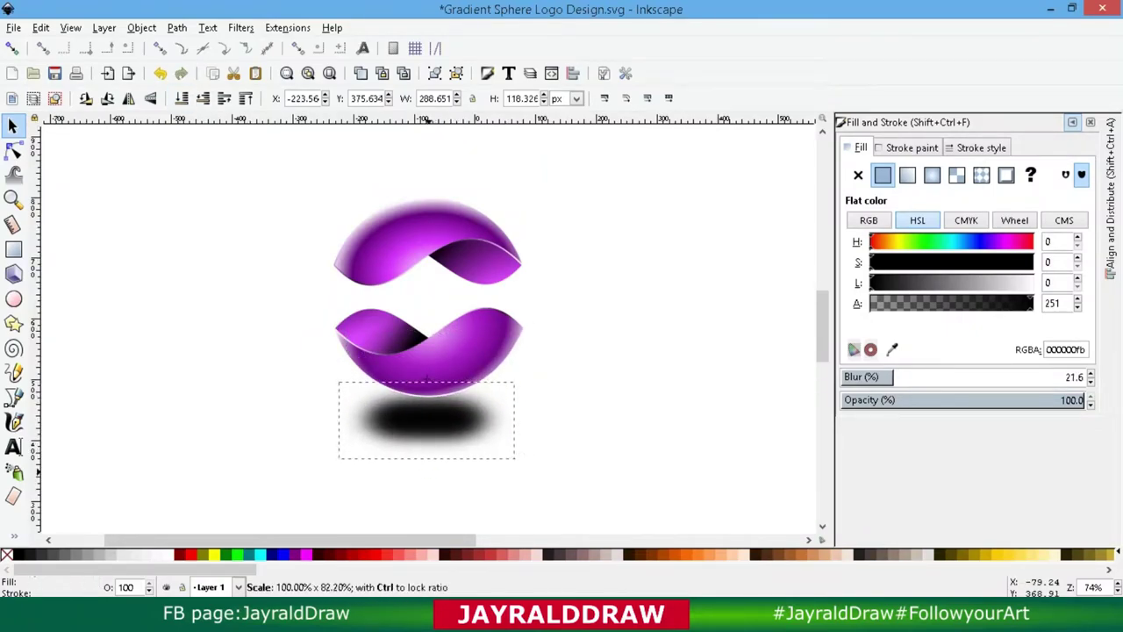
key(minus)
drag(426, 279, 429, 332)
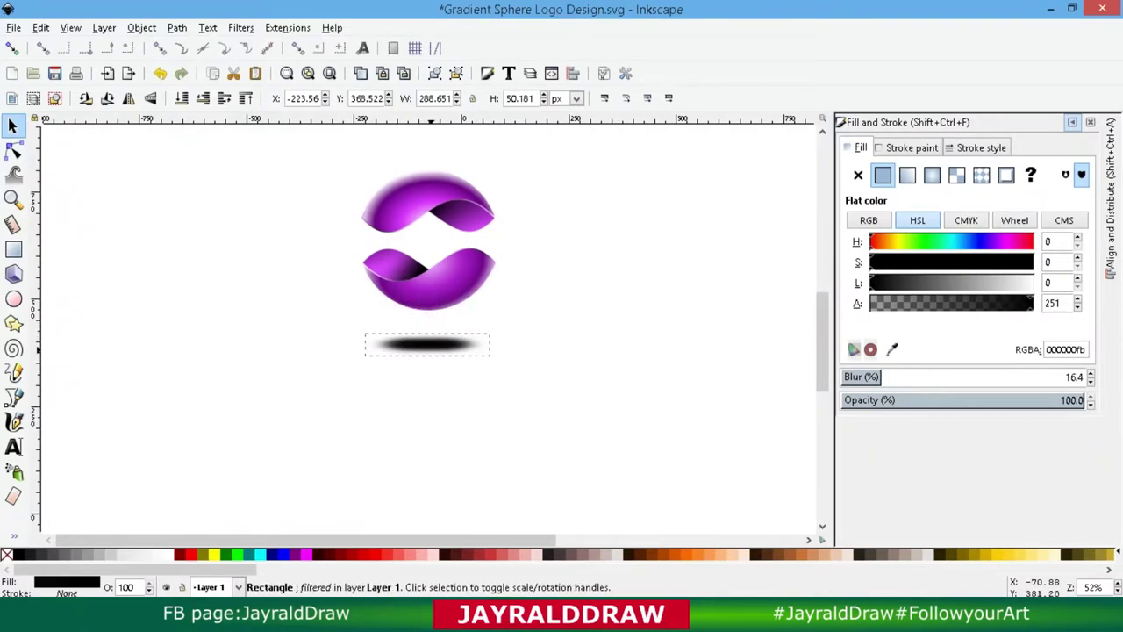
drag(548, 341, 309, 137)
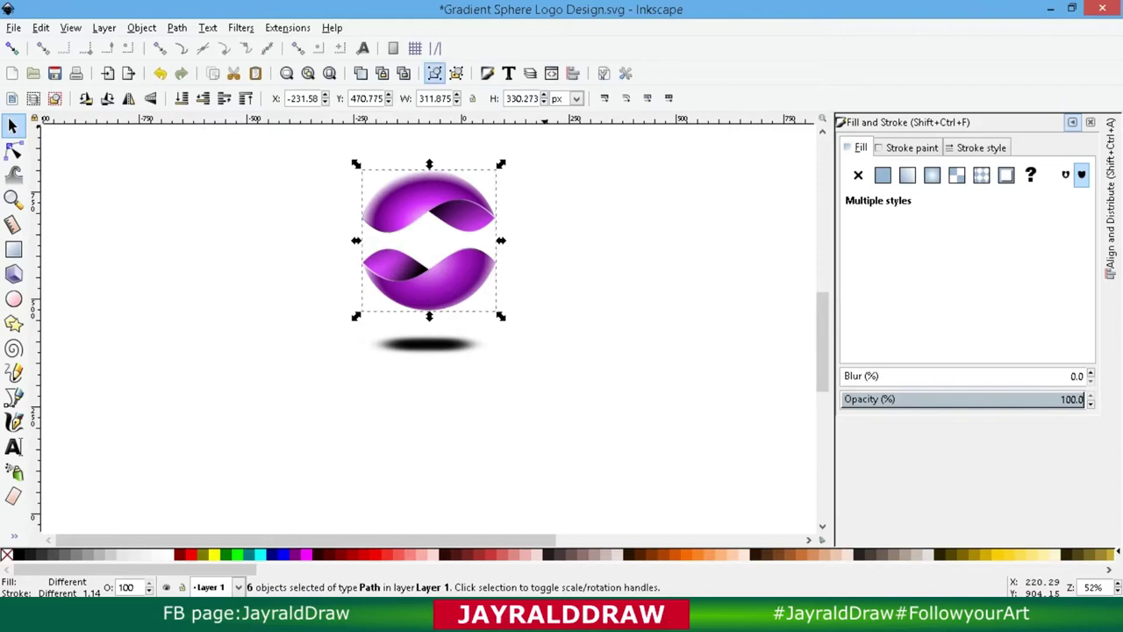
Step: Group the sphere halves and centre the shadow horizontally beneath them, flattening it slightly
click(434, 73)
shift+click(427, 344)
click(1110, 202)
click(1017, 200)
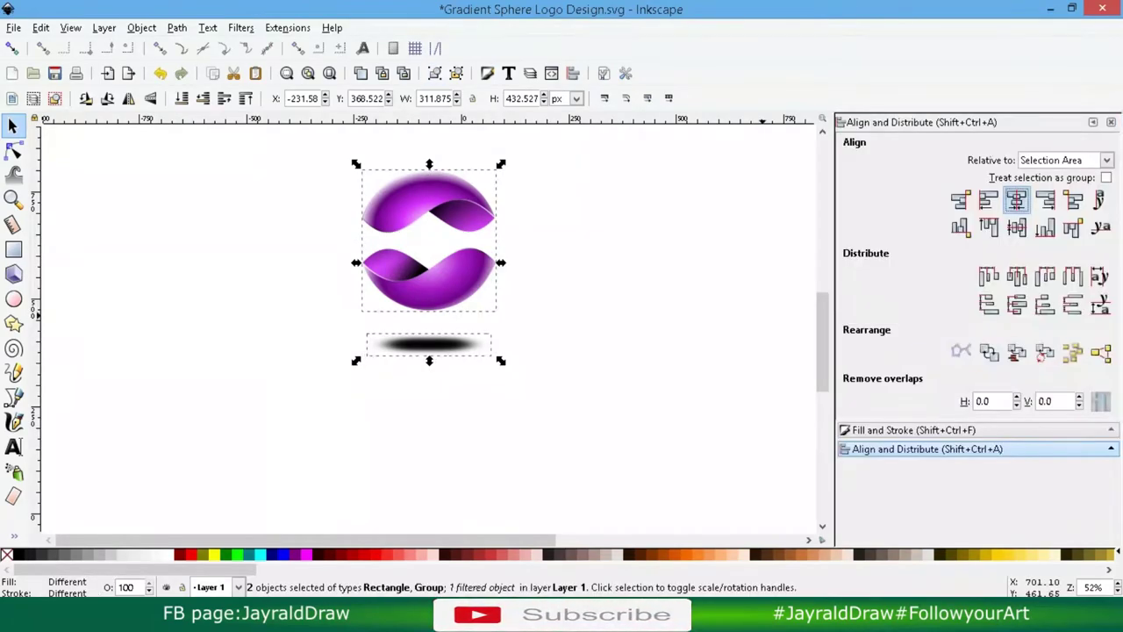
click(538, 338)
click(424, 346)
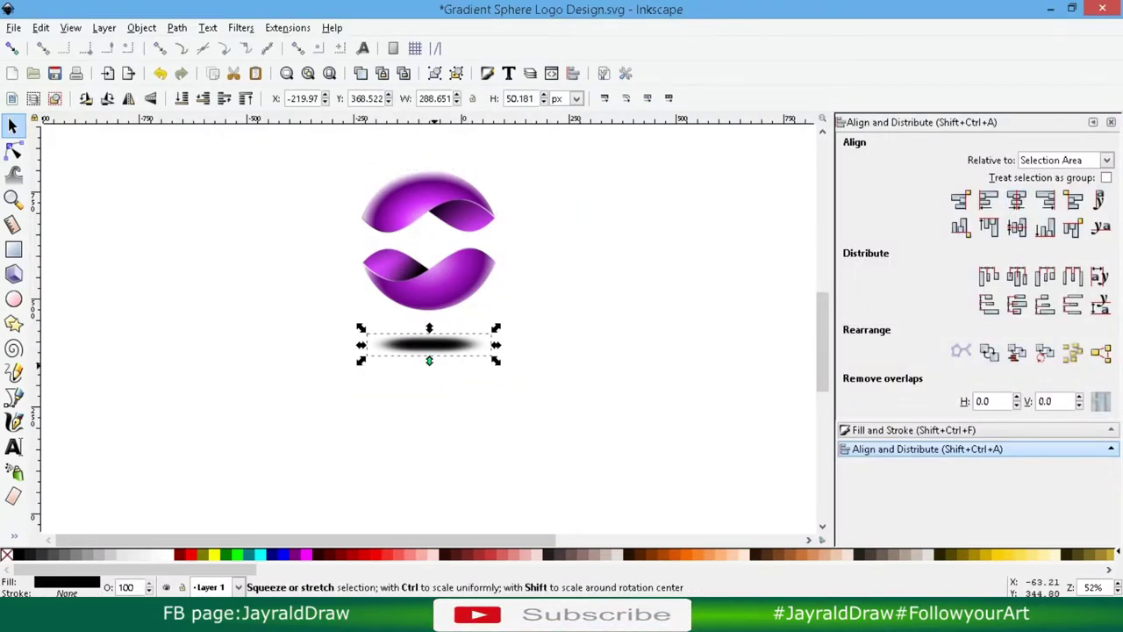
drag(428, 359, 430, 351)
Step: Adjust the shadow's blur and lower its opacity to about 73%
shift+click(428, 281)
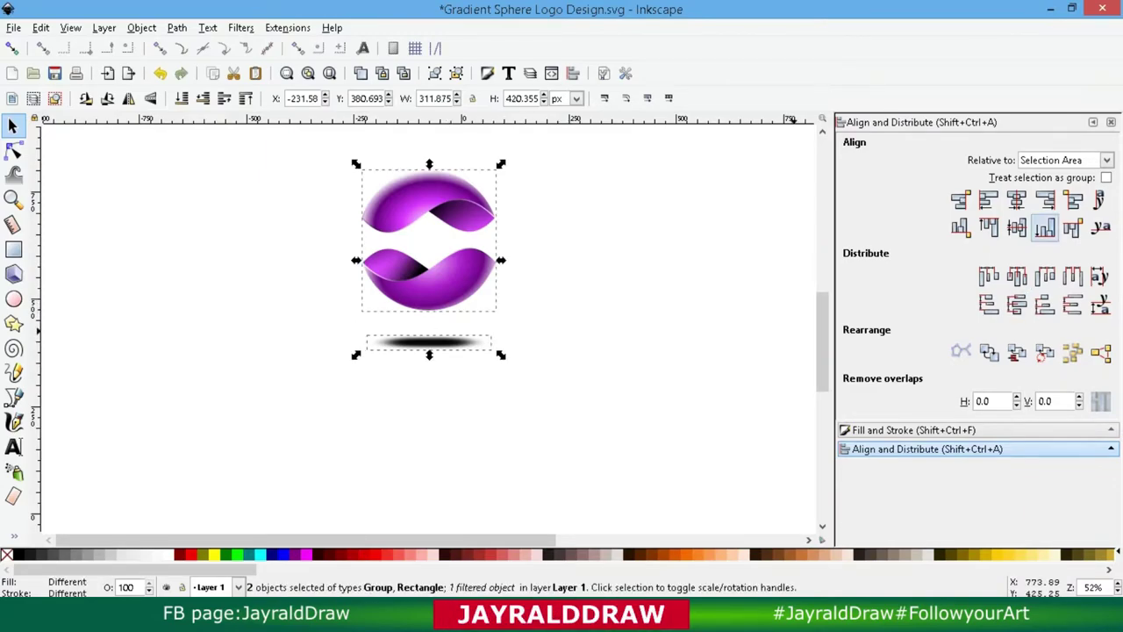
click(913, 430)
click(579, 377)
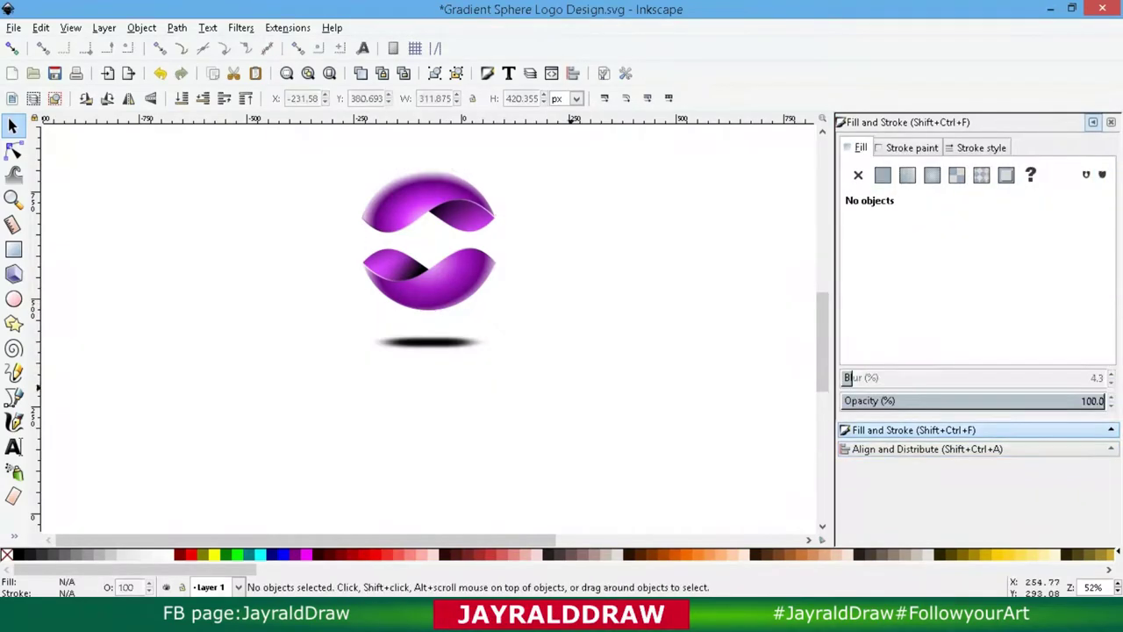
drag(563, 392, 346, 325)
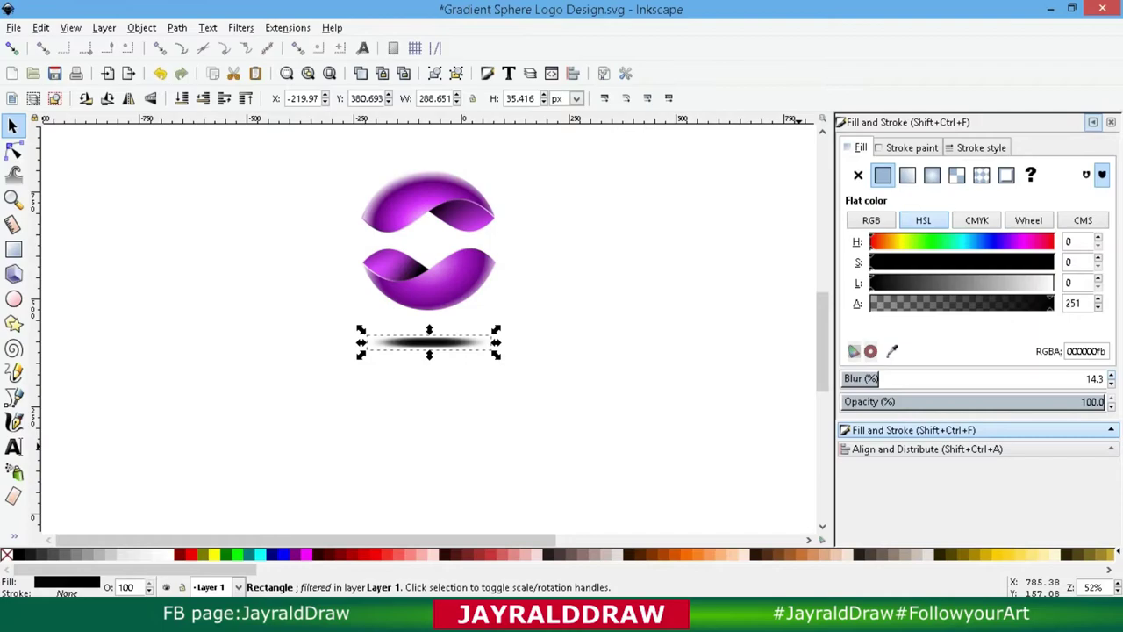
key(Page_Up)
key(Up)
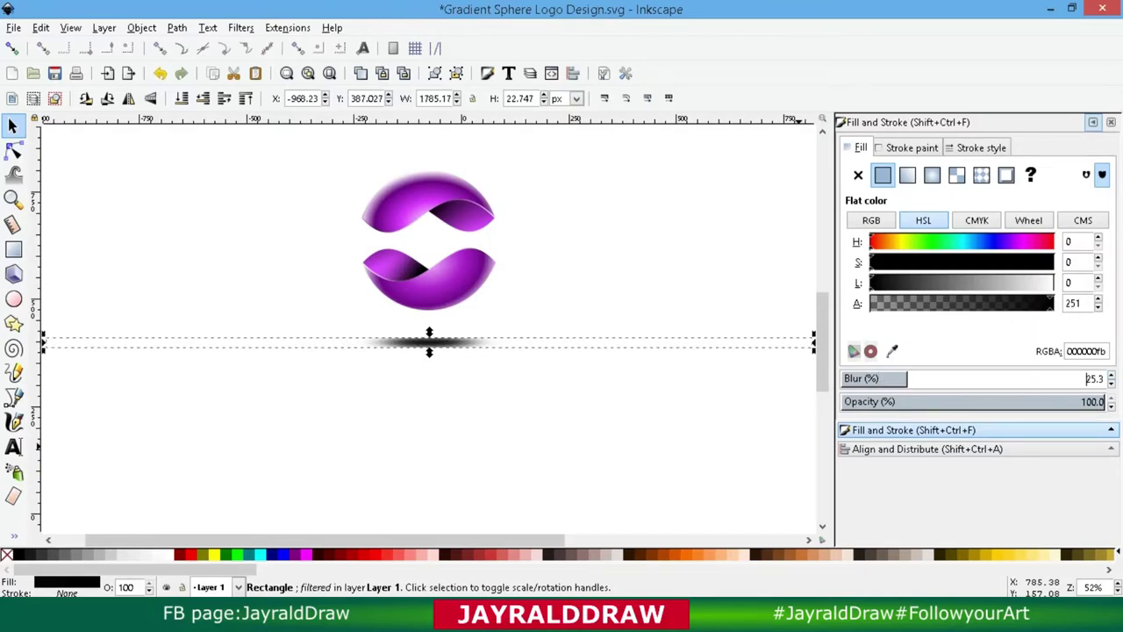
key(Down)
drag(1104, 401, 1033, 401)
key(Escape)
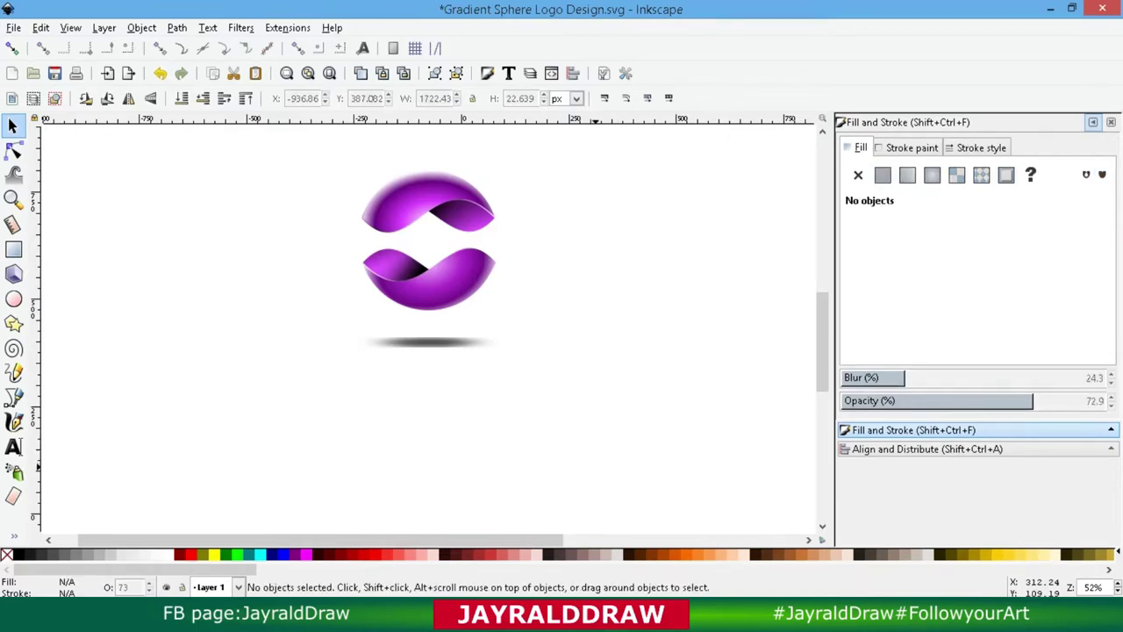
Step: Group the sphere and its shadow into one logo object and zoom in
scroll(531, 445, up, 1)
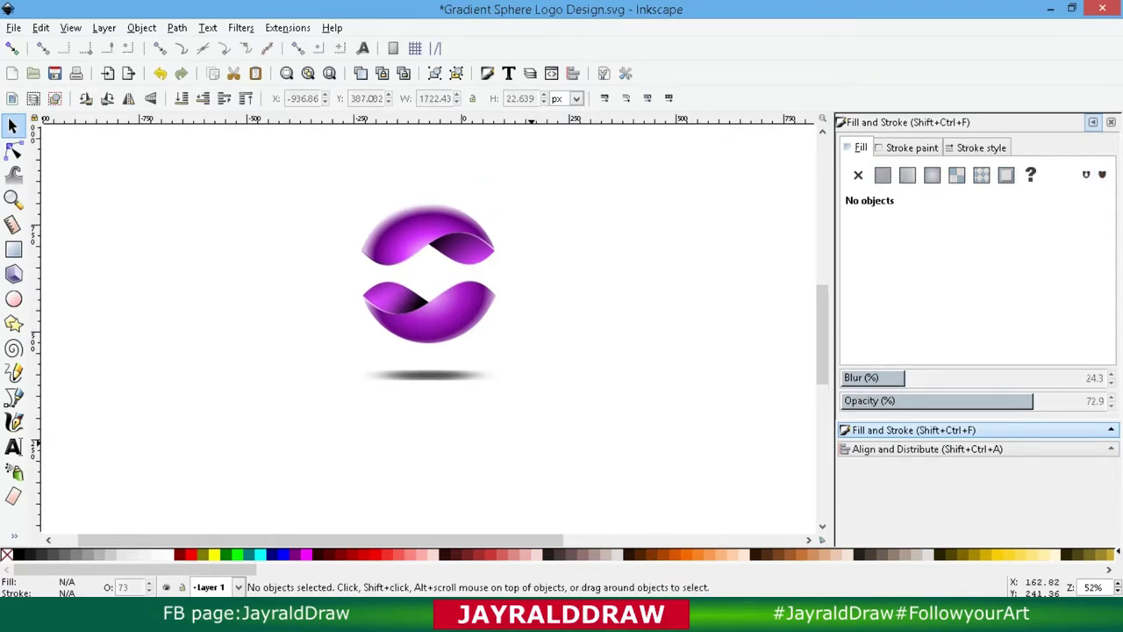
drag(589, 283, 301, 439)
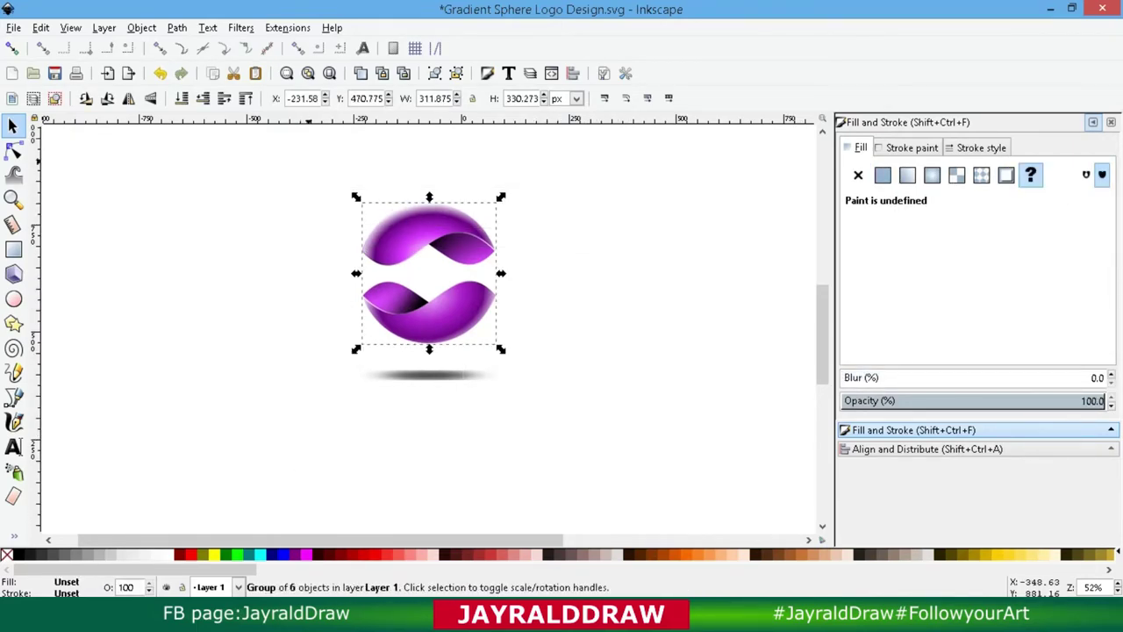
shift+click(429, 378)
click(435, 73)
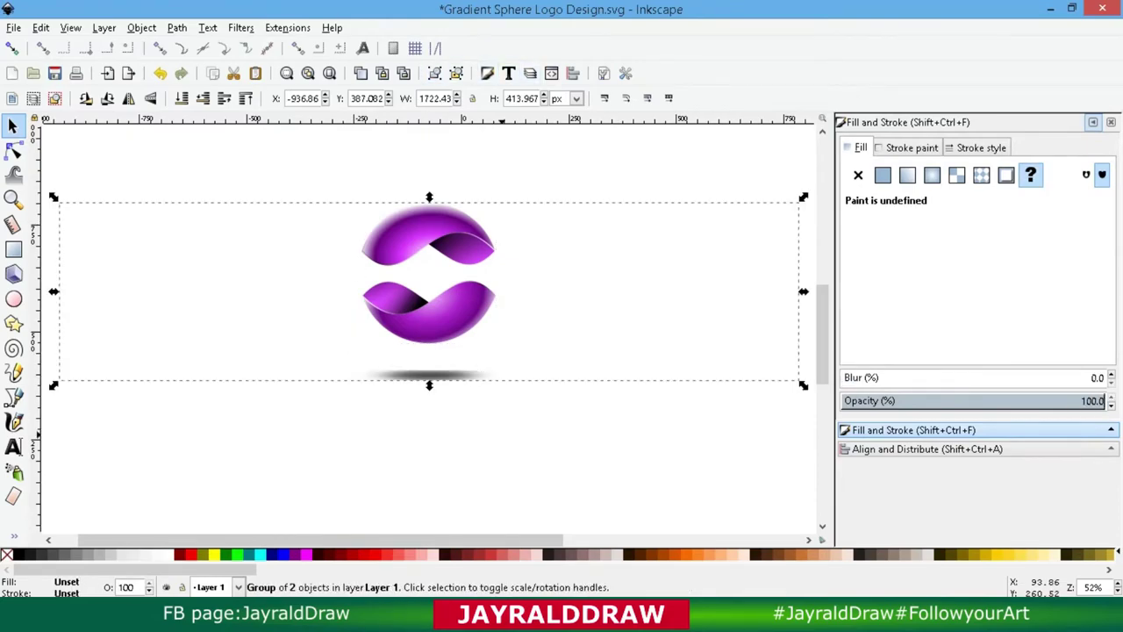
key(3)
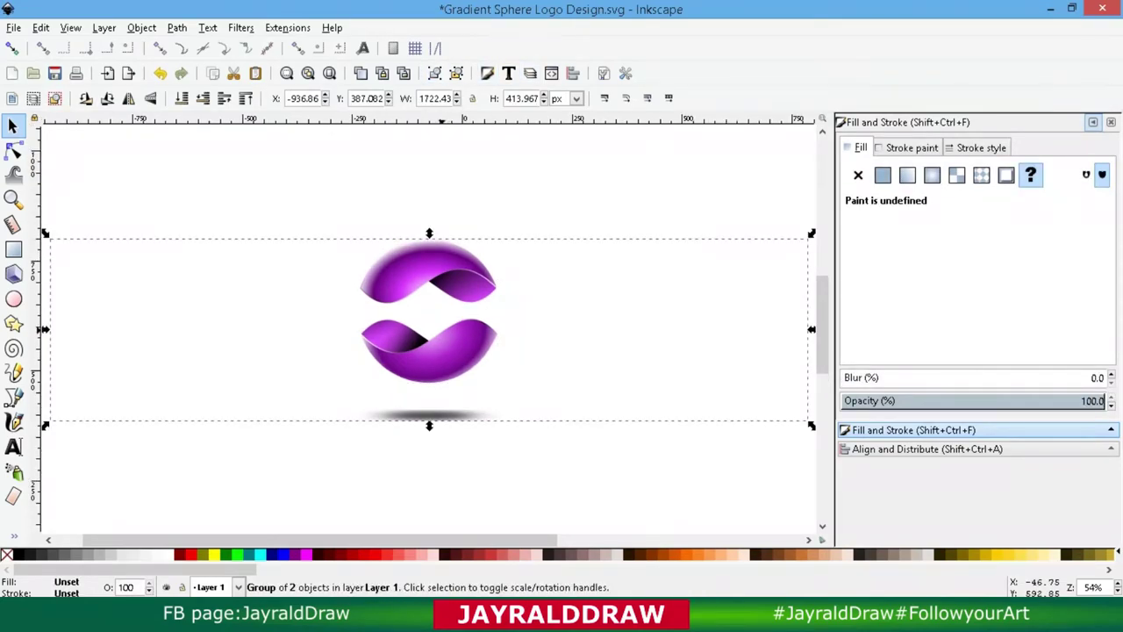
key(plus)
key(plus)
key(plus)
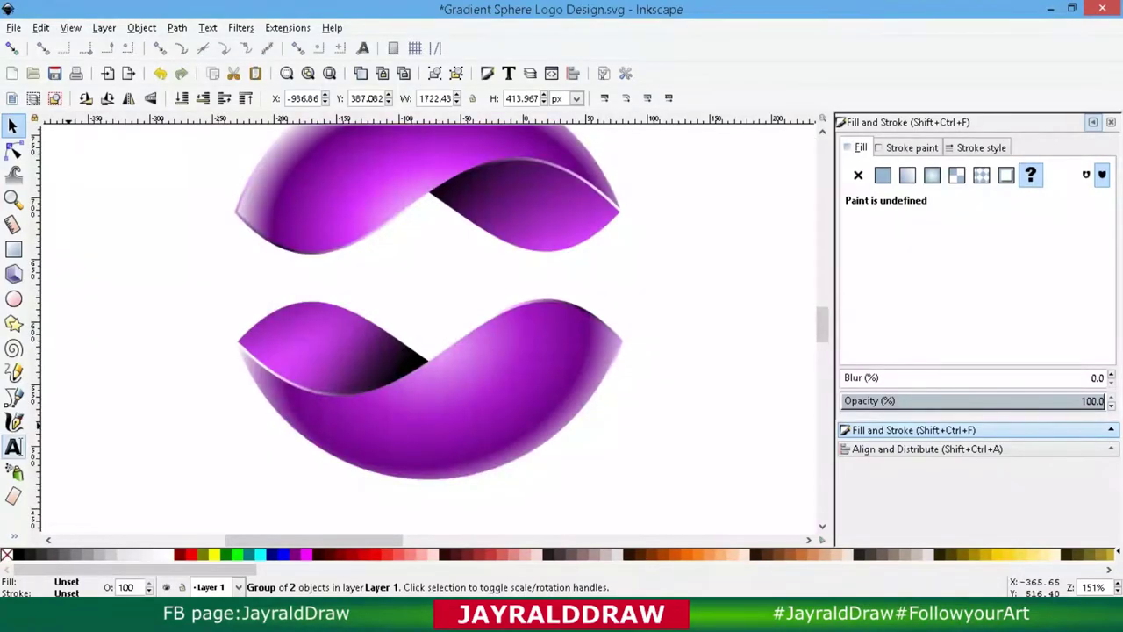
Step: Type a letter G between the two sphere halves
click(13, 447)
click(444, 262)
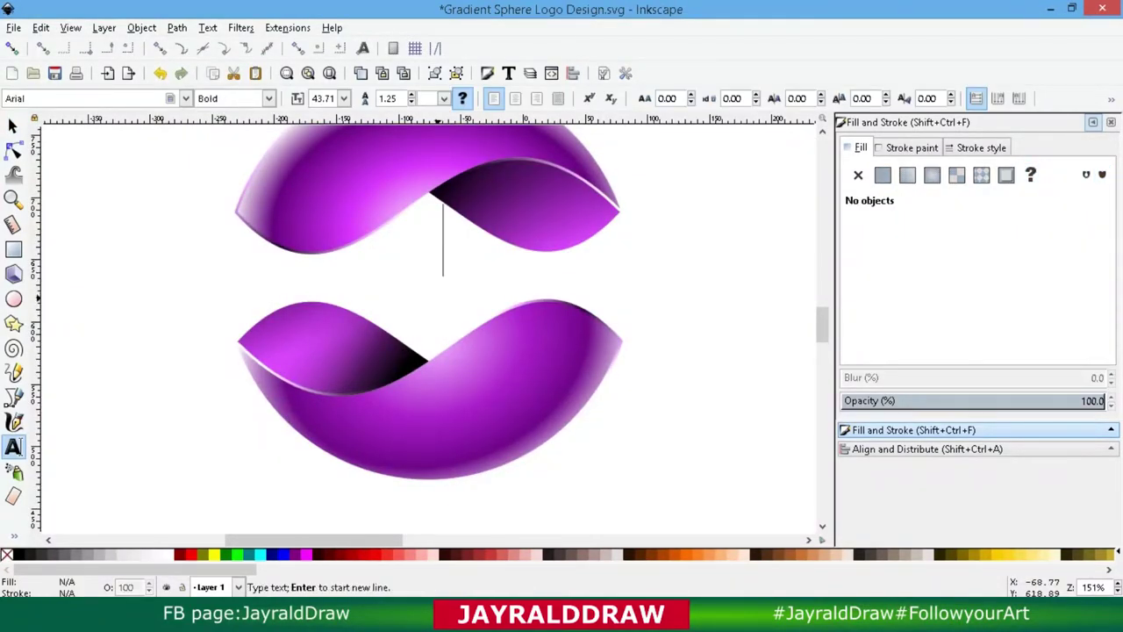
text(G)
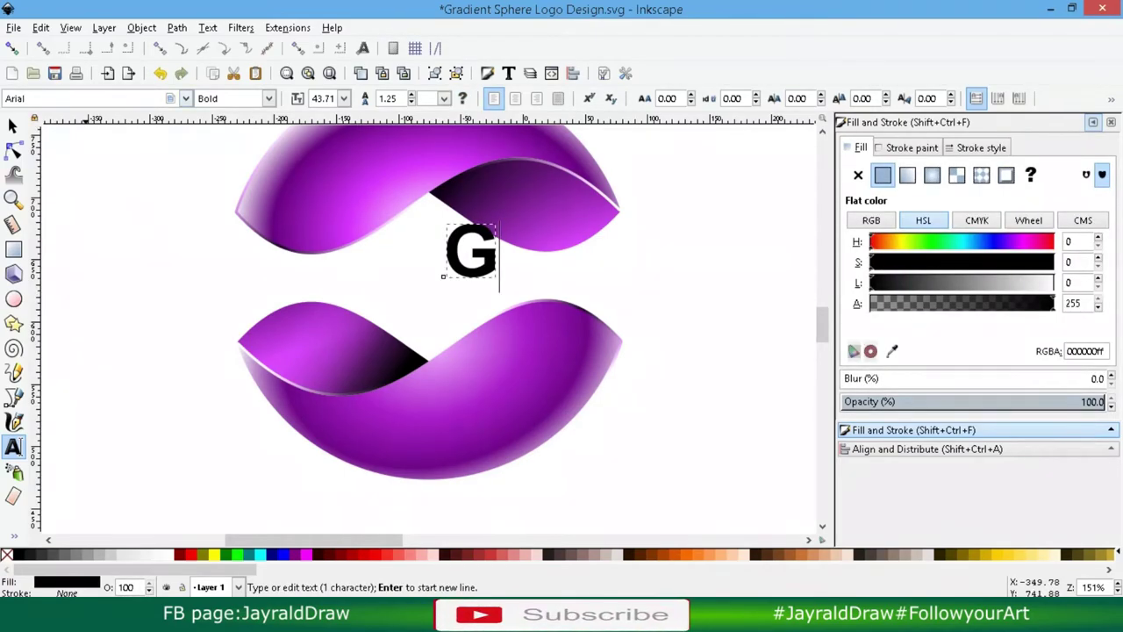
click(186, 98)
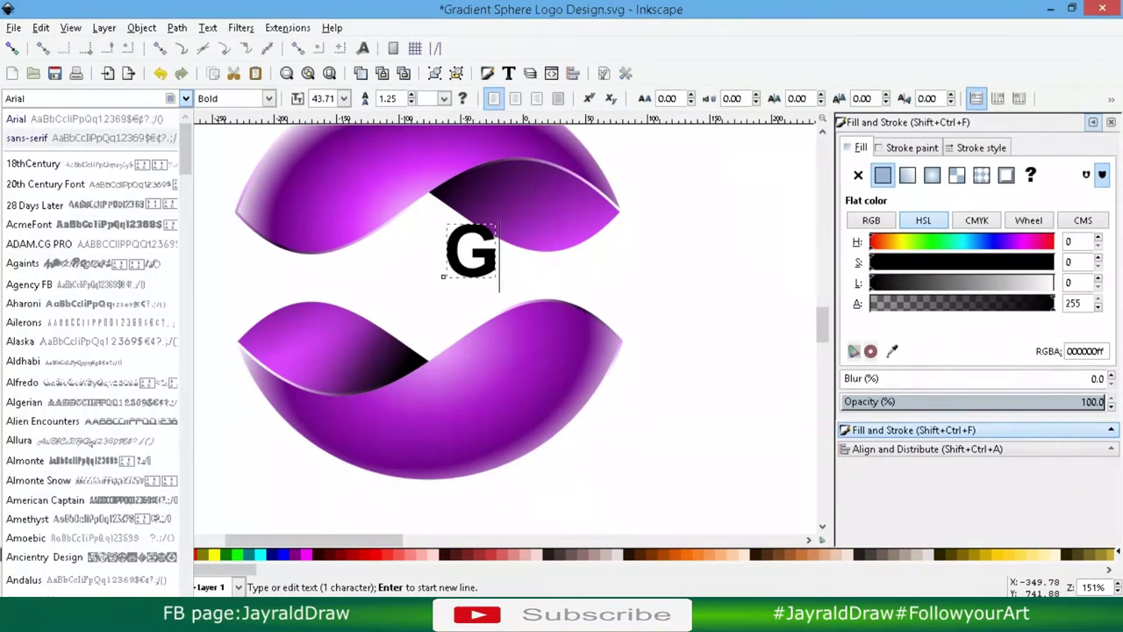
key(Escape)
click(13, 125)
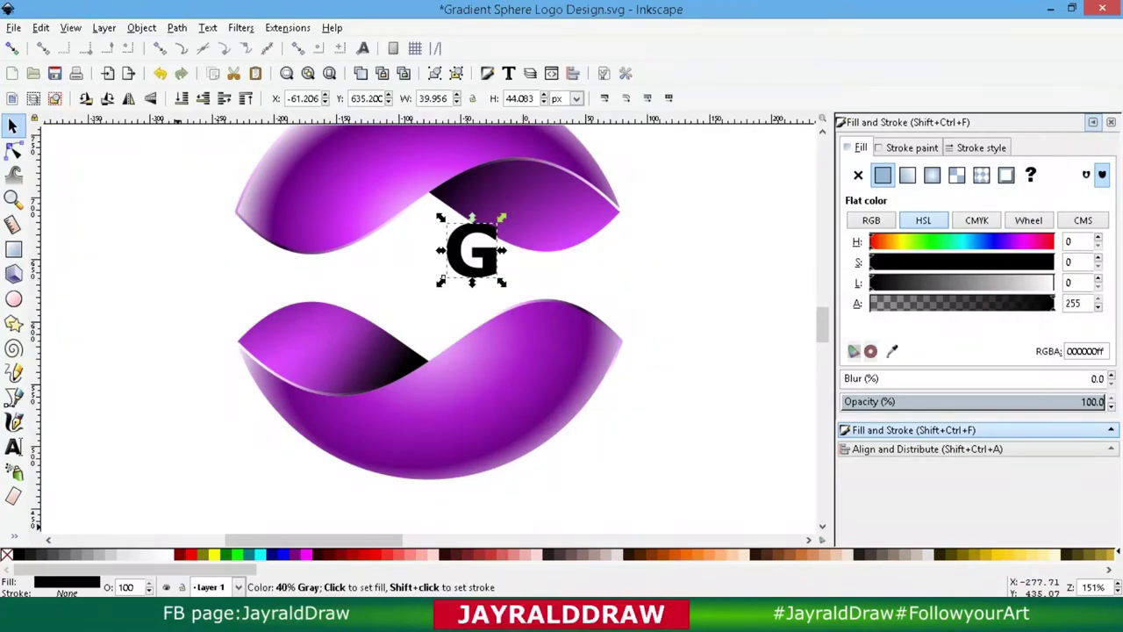
Step: Enlarge the G to roughly three times its original size
click(163, 554)
mouse_move(441, 281)
mouse_down()
mouse_move(383, 337)
mouse_move(322, 365)
mouse_up()
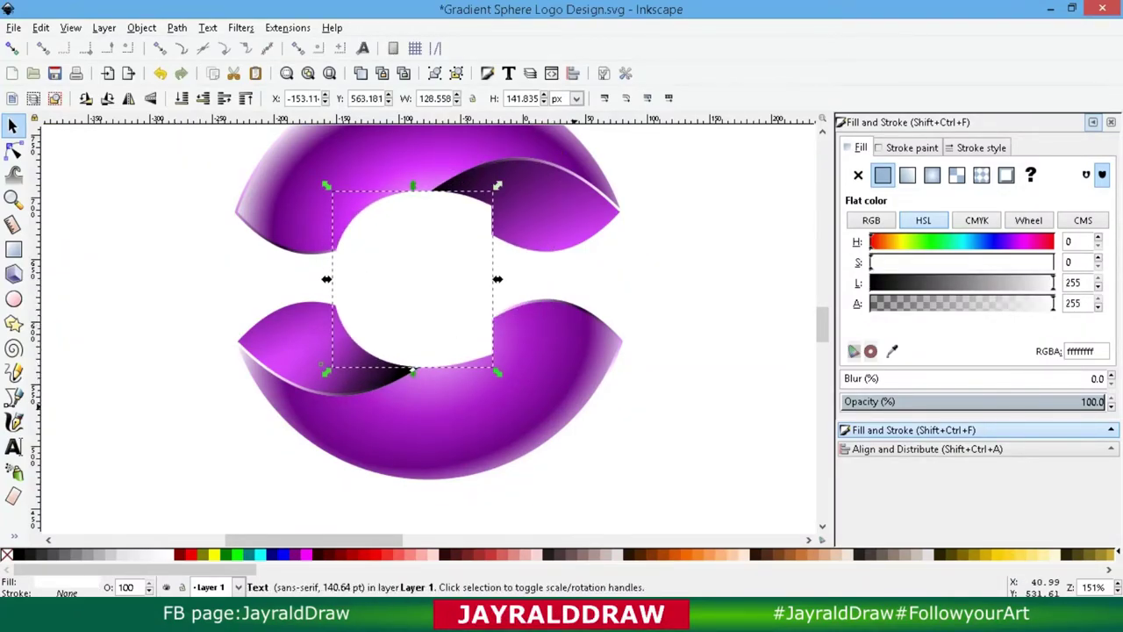
drag(498, 372, 518, 394)
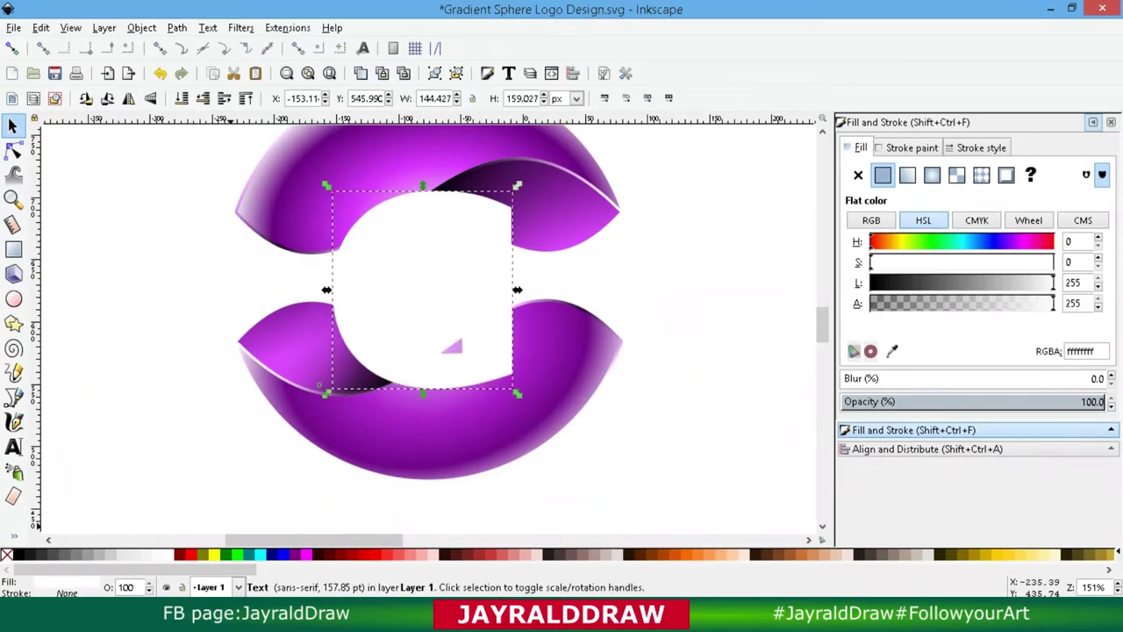
click(31, 554)
Step: Fill the G with dark purple #22002b from the palette
scroll(32, 554, down, 5)
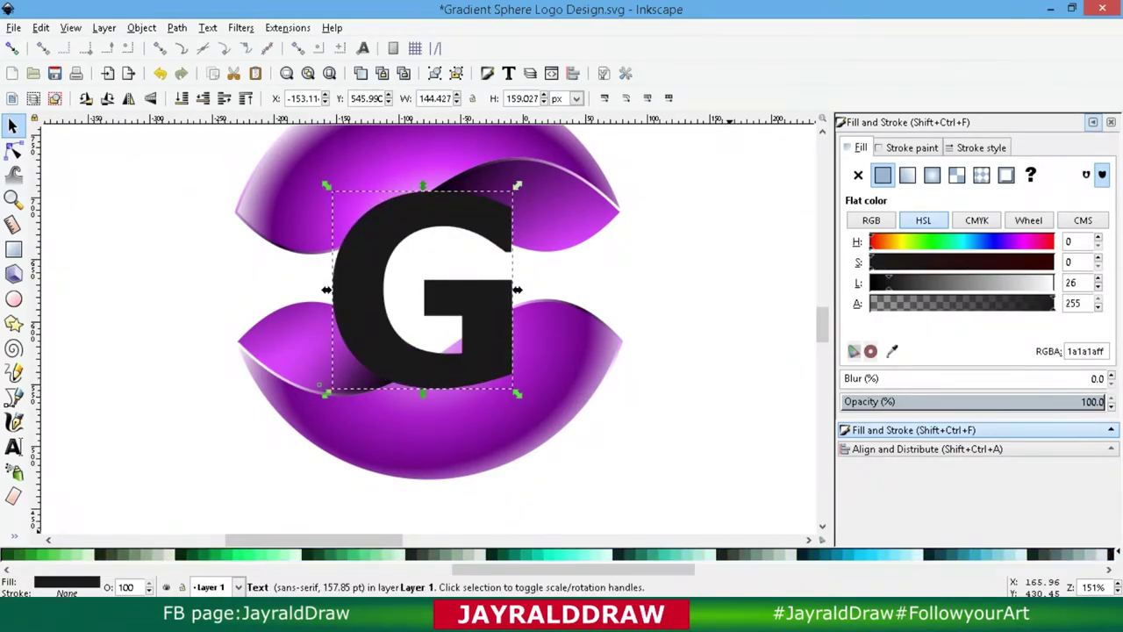
scroll(32, 554, down, 3)
scroll(562, 553, down, 3)
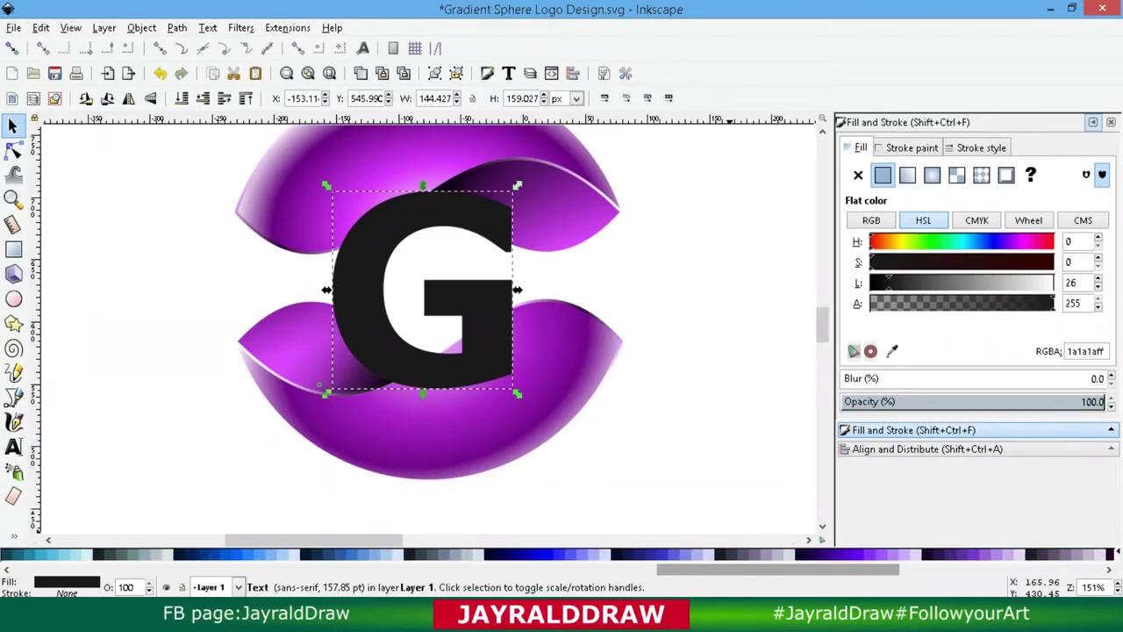
scroll(562, 554, down, 2)
click(746, 554)
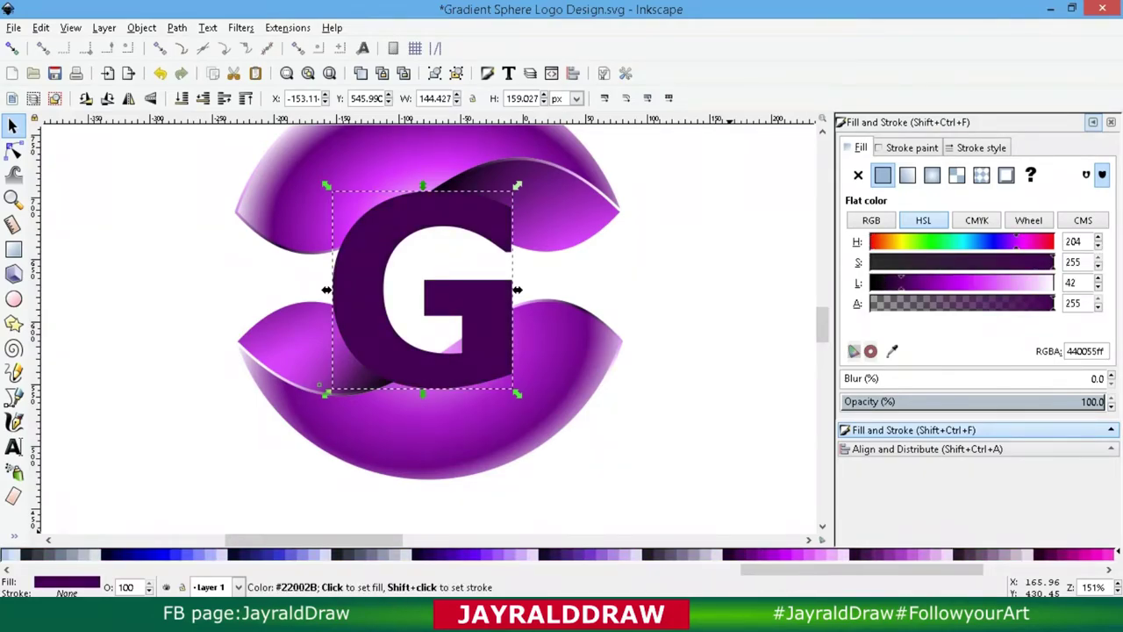
click(746, 554)
Step: Nudge and slightly enlarge the G so it sits across the sphere centre
drag(413, 334, 404, 325)
key(greater)
key(greater)
key(greater)
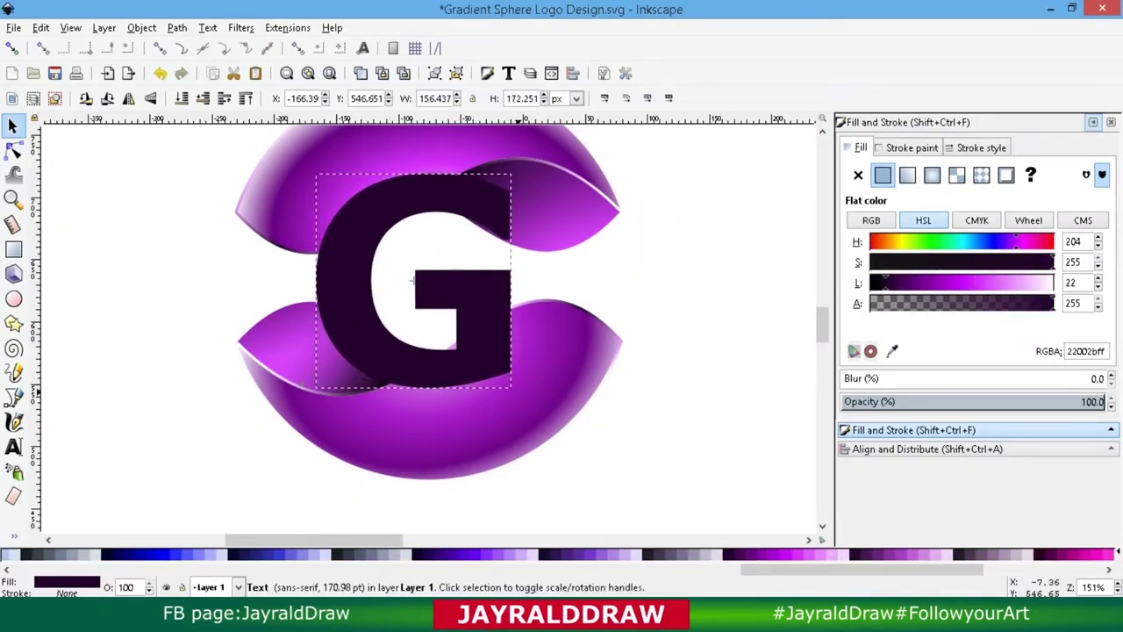
key(alt+Right)
key(alt+Right)
key(alt+Down)
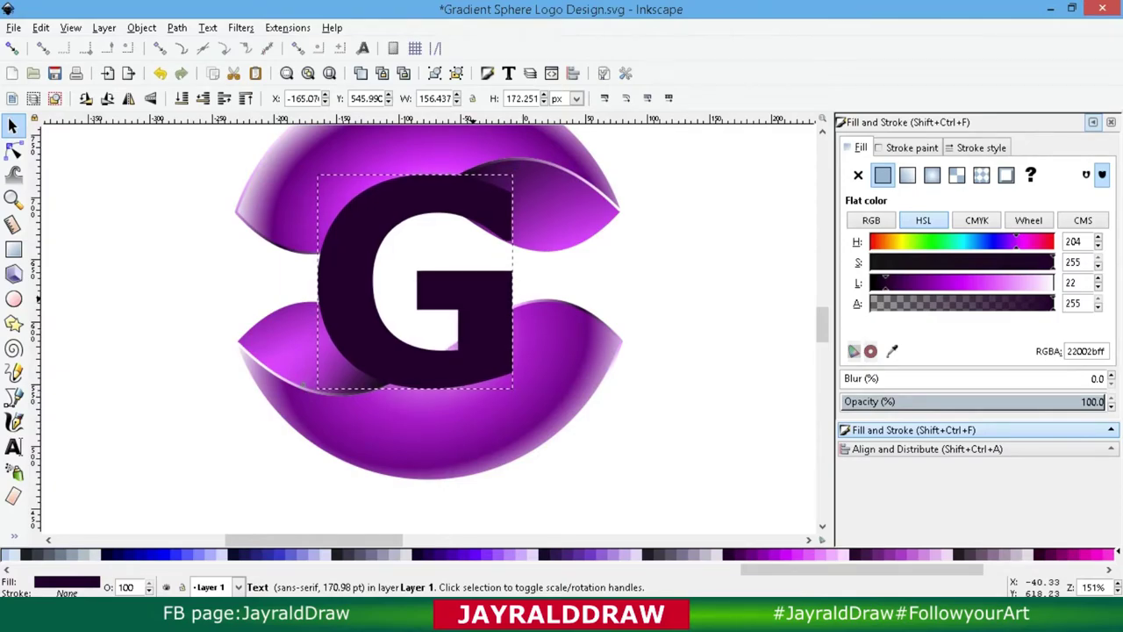
click(430, 329)
Step: Flip the dark half-shapes horizontally and bring the G to the front, centred on the sphere
key(minus)
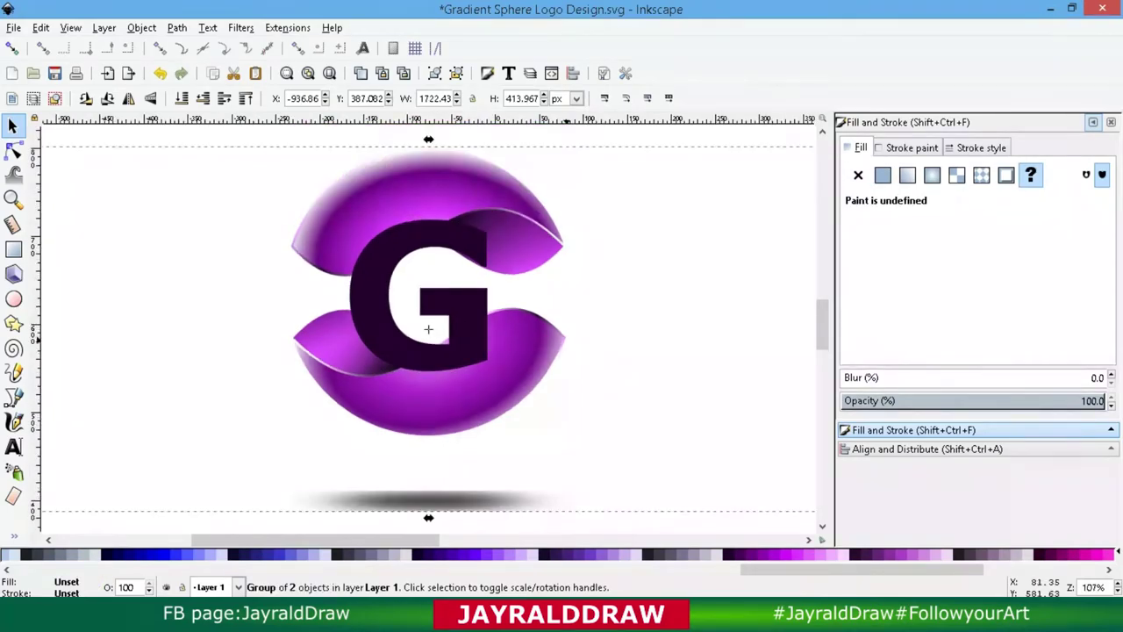
key(minus)
right_click(487, 365)
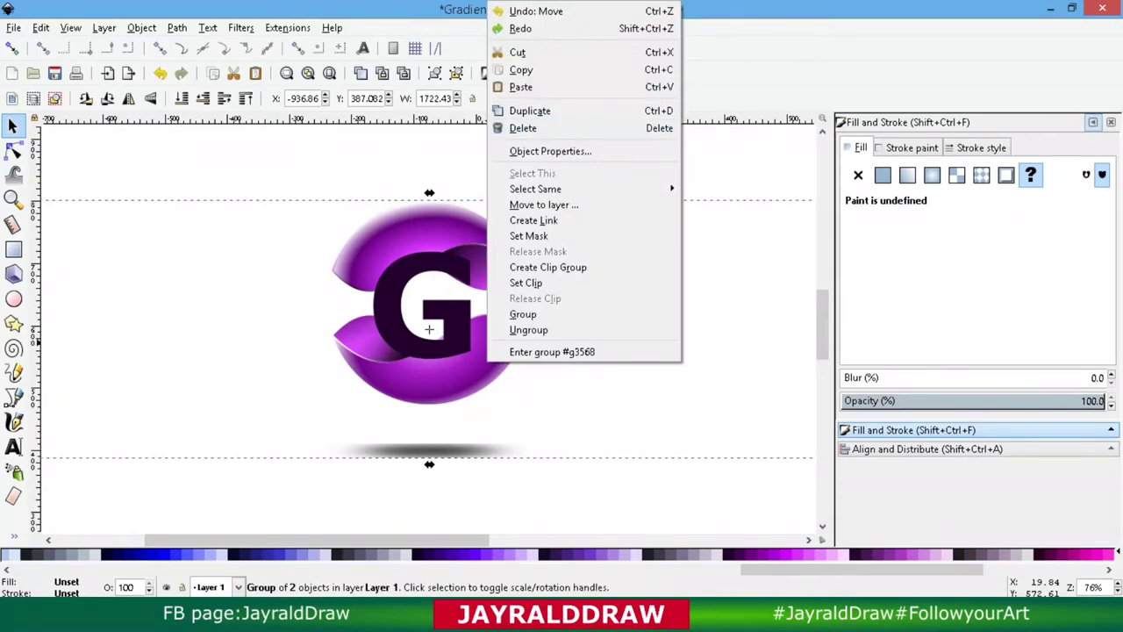
key(Escape)
click(128, 97)
mouse_move(422, 307)
mouse_down()
mouse_move(318, 300)
mouse_move(425, 309)
mouse_up()
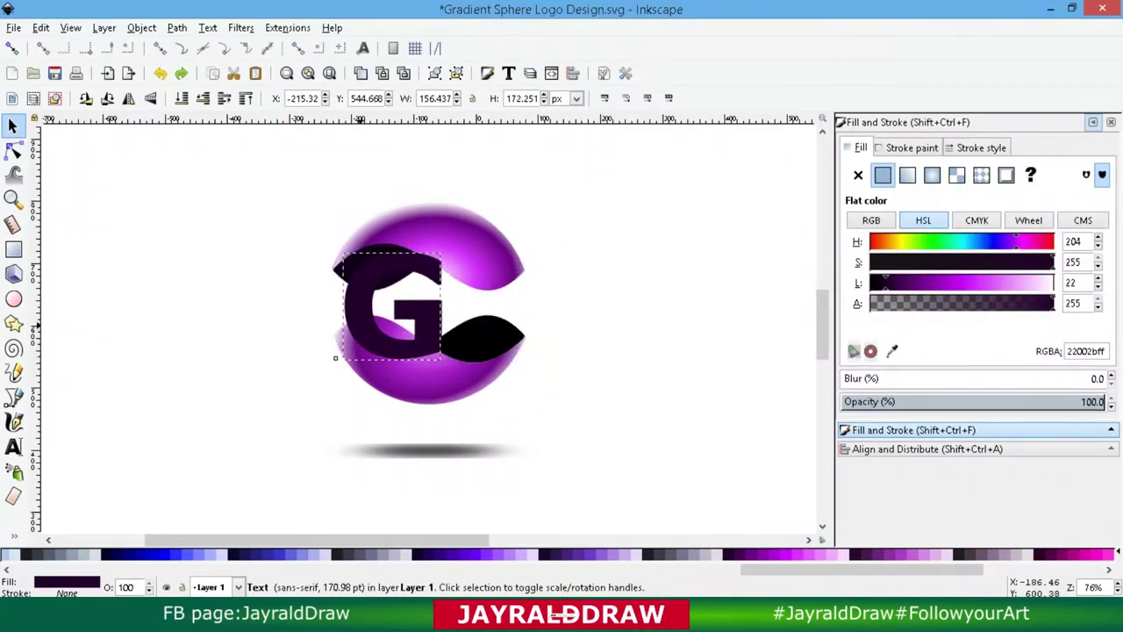
key(Home)
drag(439, 343, 419, 353)
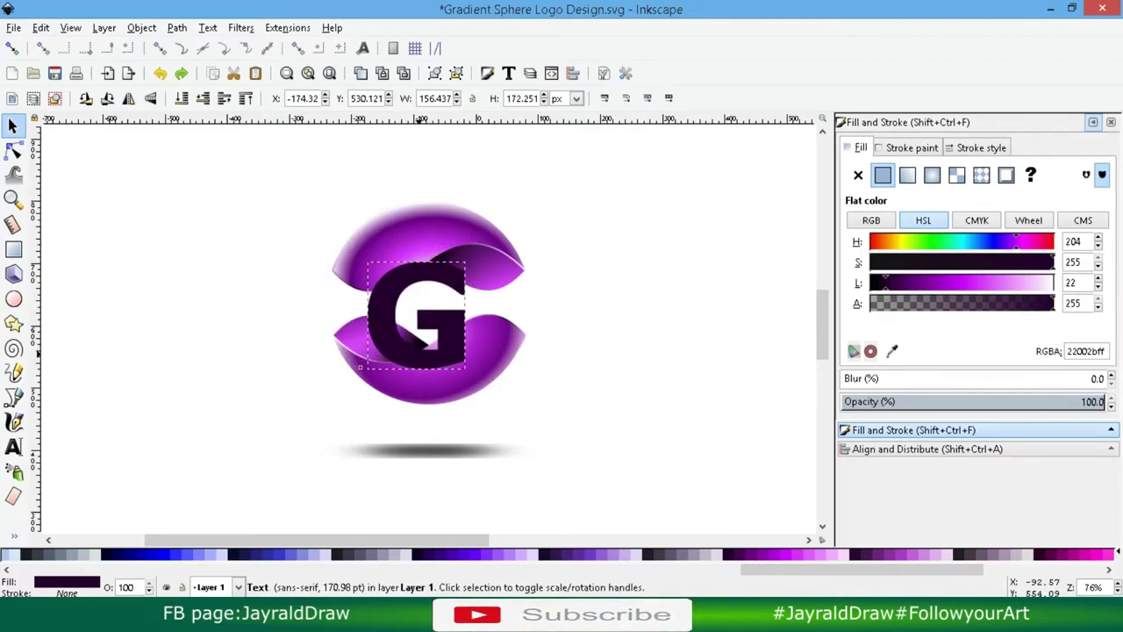
Step: Send the G back behind both sphere halves
key(Tab)
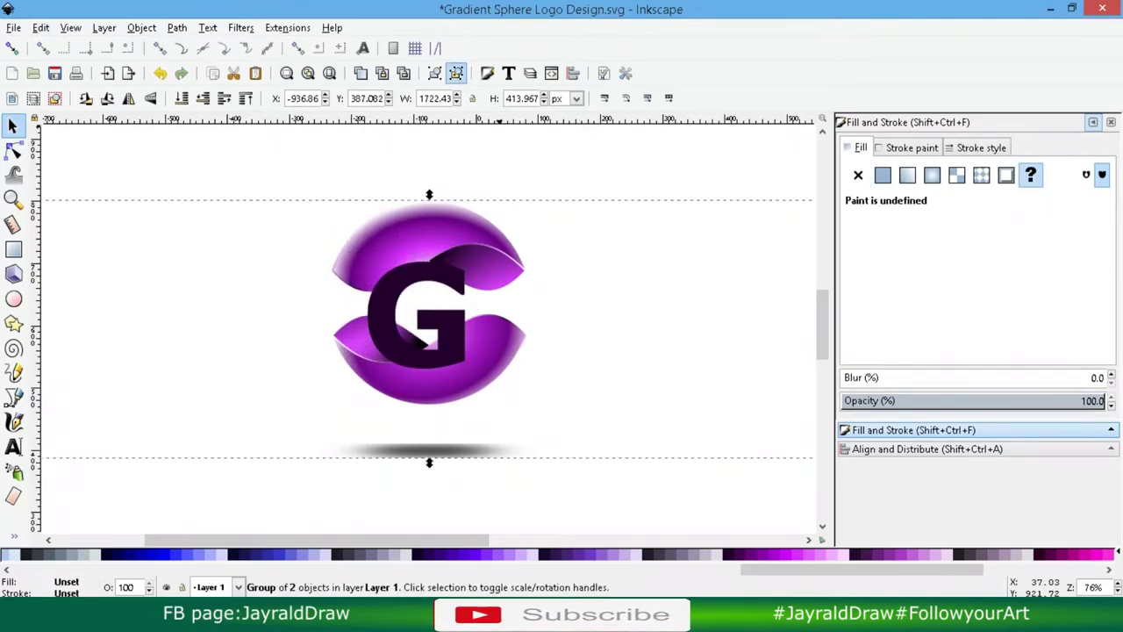
key(ctrl+a)
key(Escape)
click(446, 336)
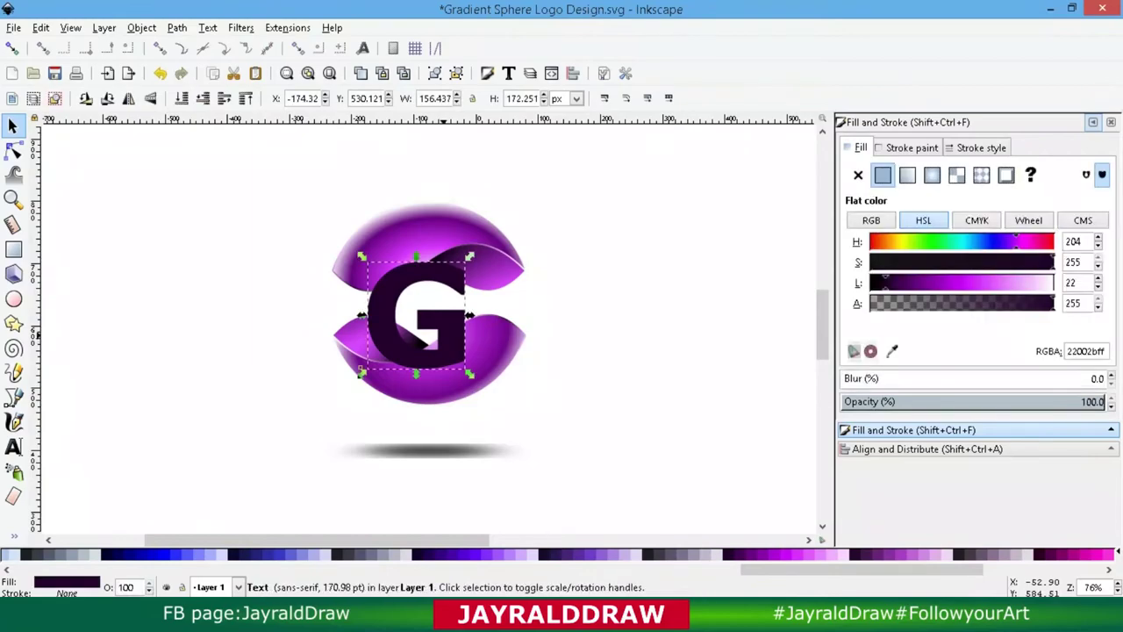
click(203, 99)
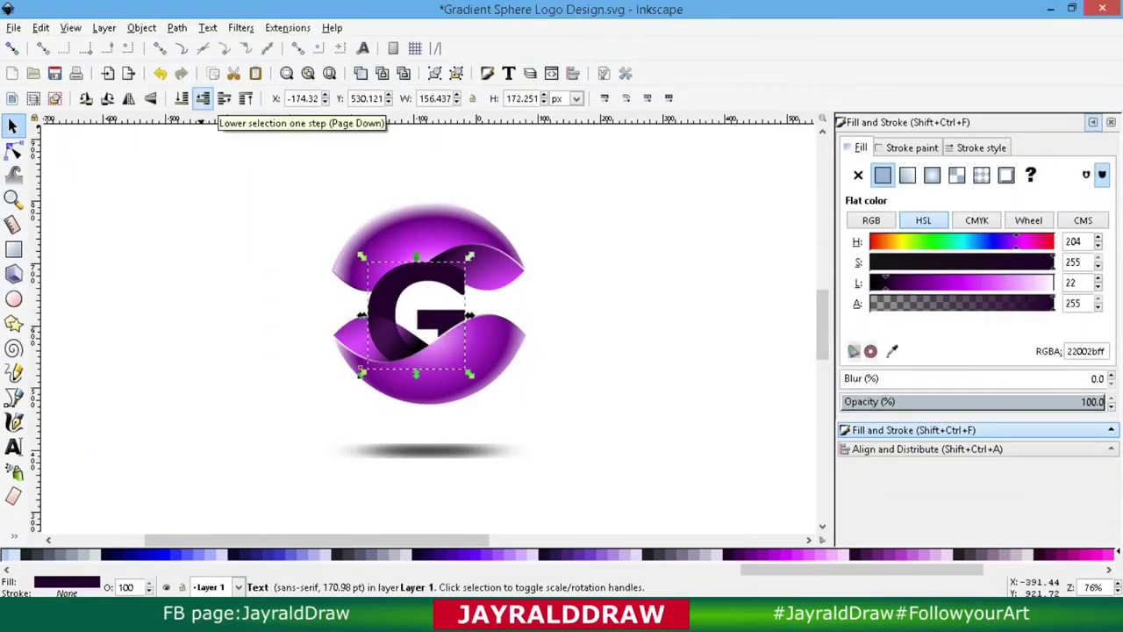
click(203, 98)
click(203, 98)
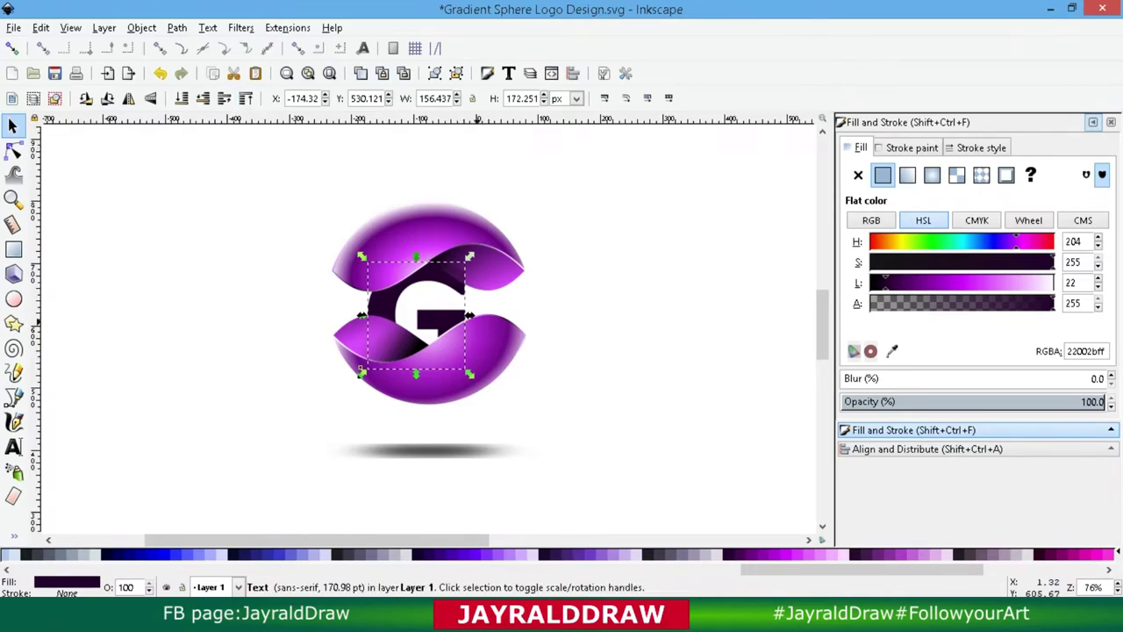
Step: Lower the halves in z-order and send the lower-left wedge behind the G
click(381, 341)
shift+click(510, 267)
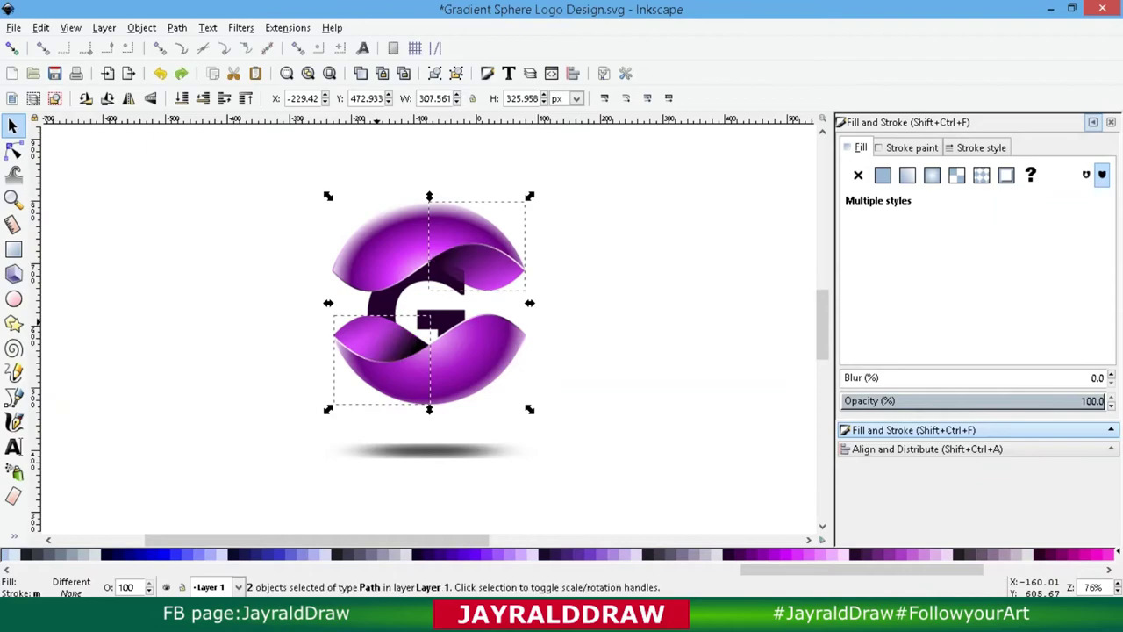
key(Page_Down)
key(Escape)
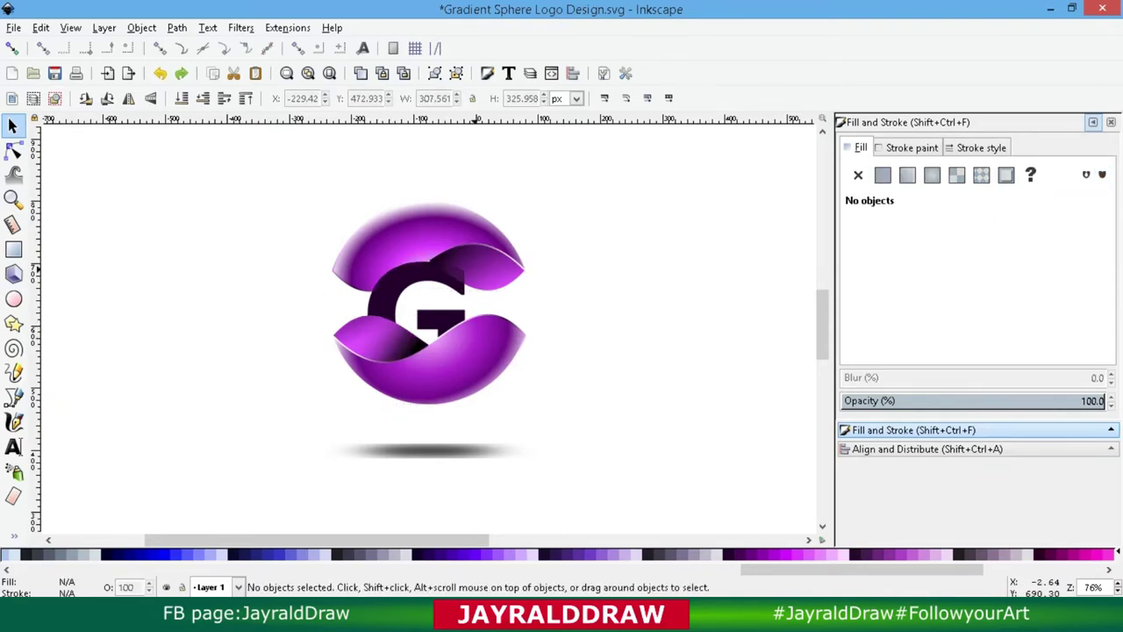
click(457, 267)
click(382, 351)
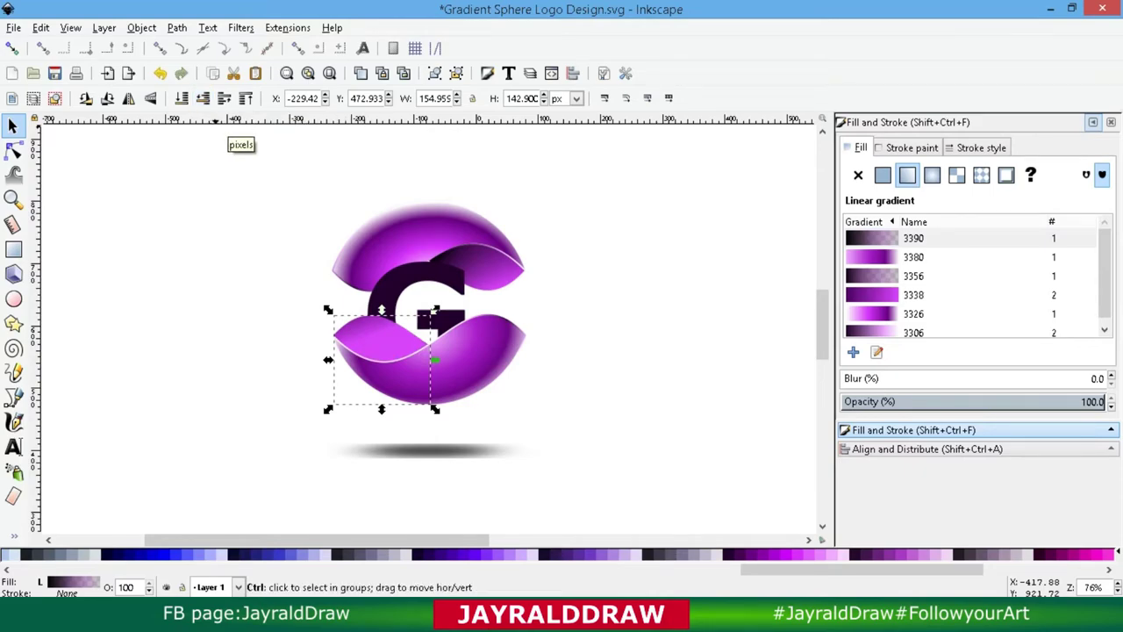
key(End)
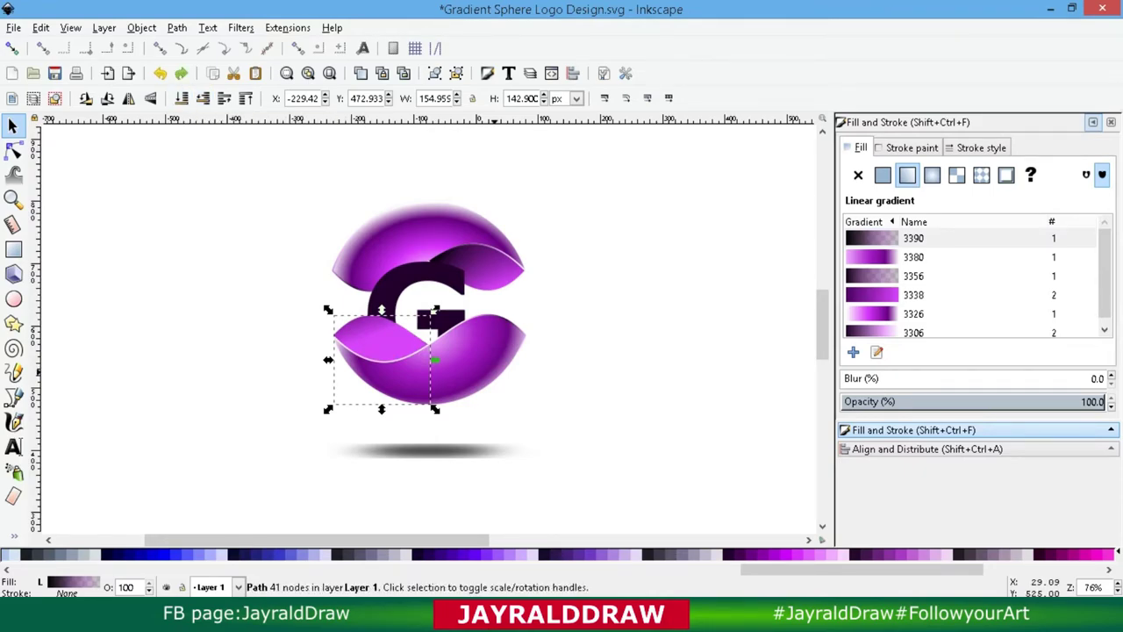
Step: Raise the lower wedge above the G so it overlaps the letter's base
click(455, 314)
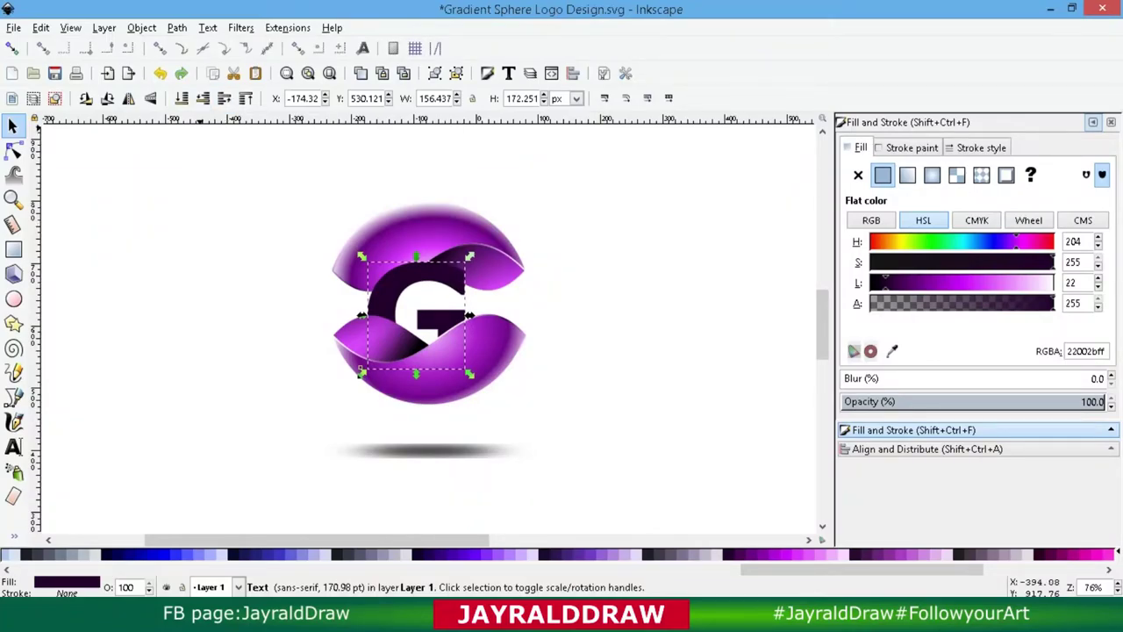
click(224, 99)
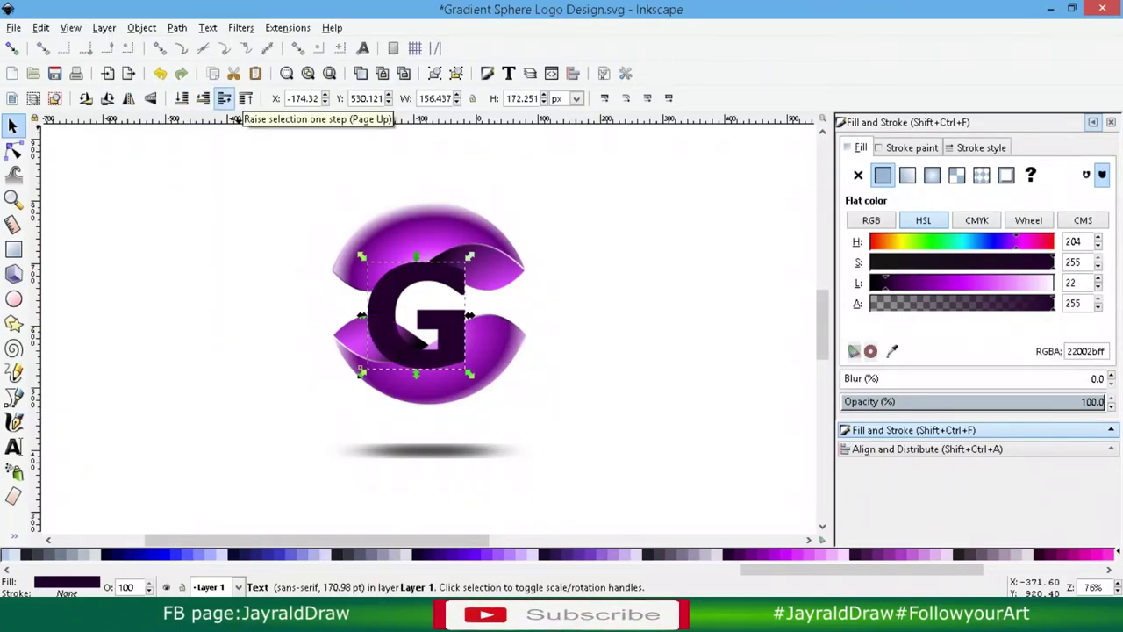
key(shift+Tab)
click(224, 98)
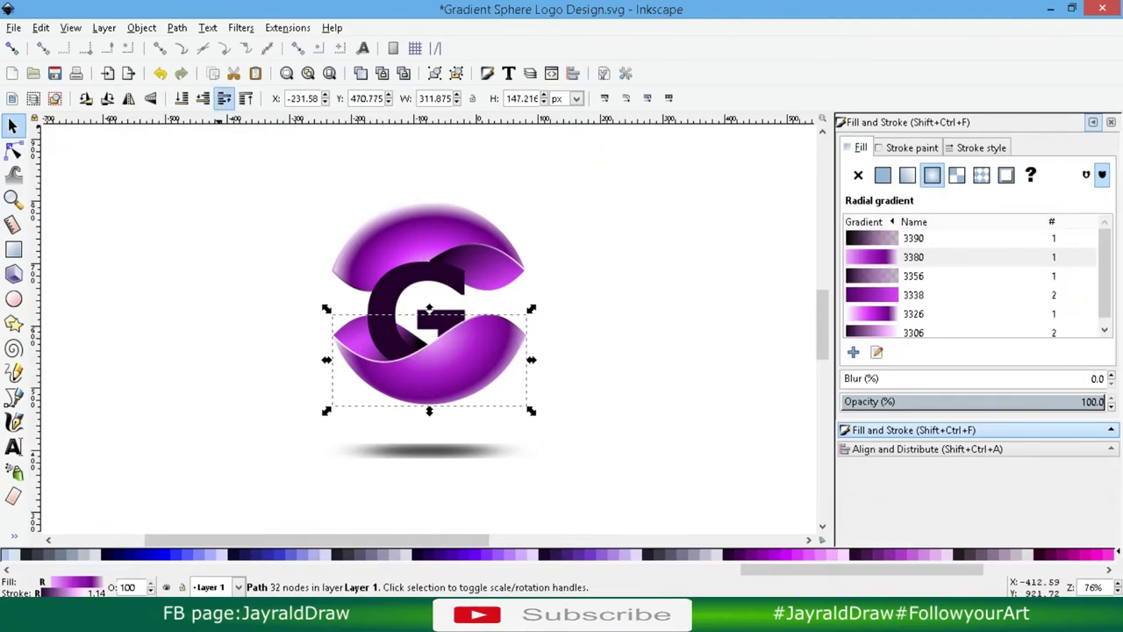
click(387, 215)
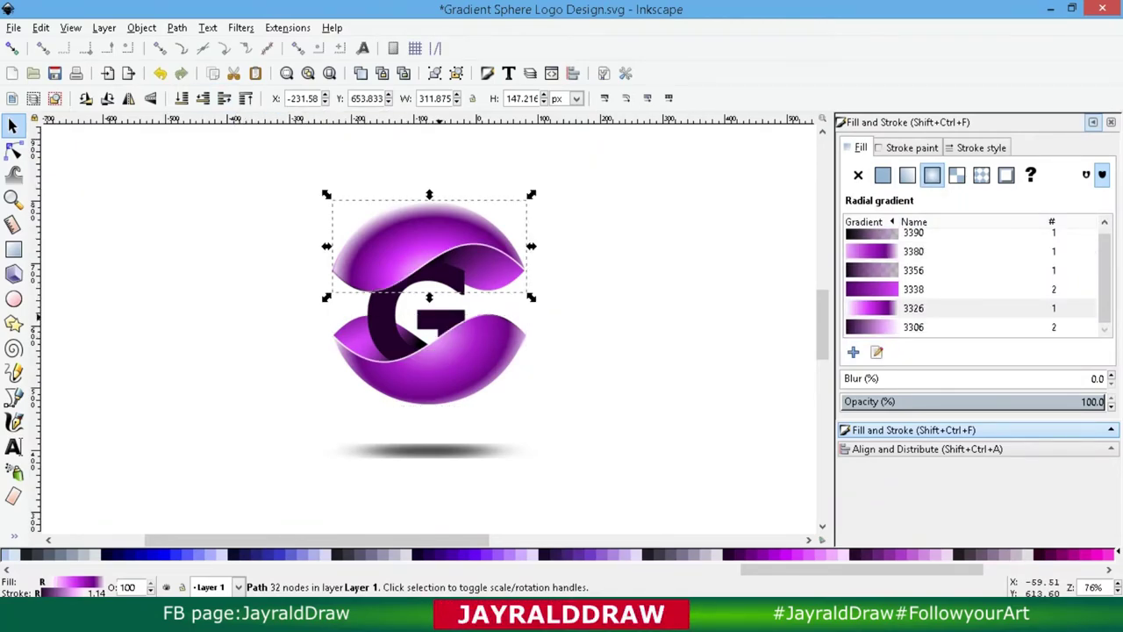
click(438, 324)
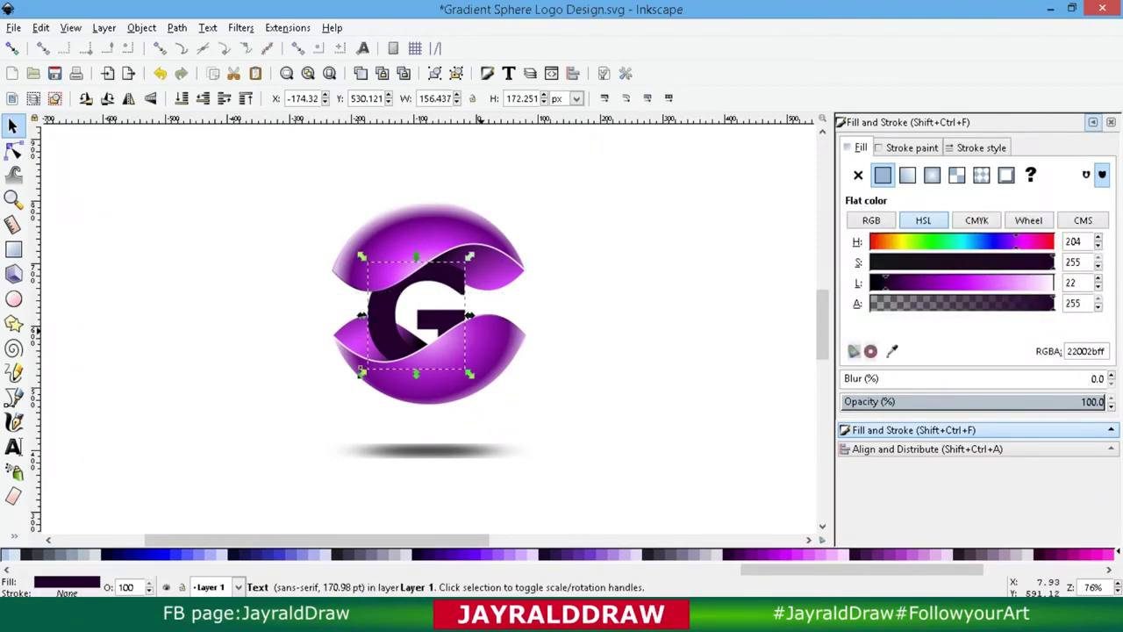
key(shift+Tab)
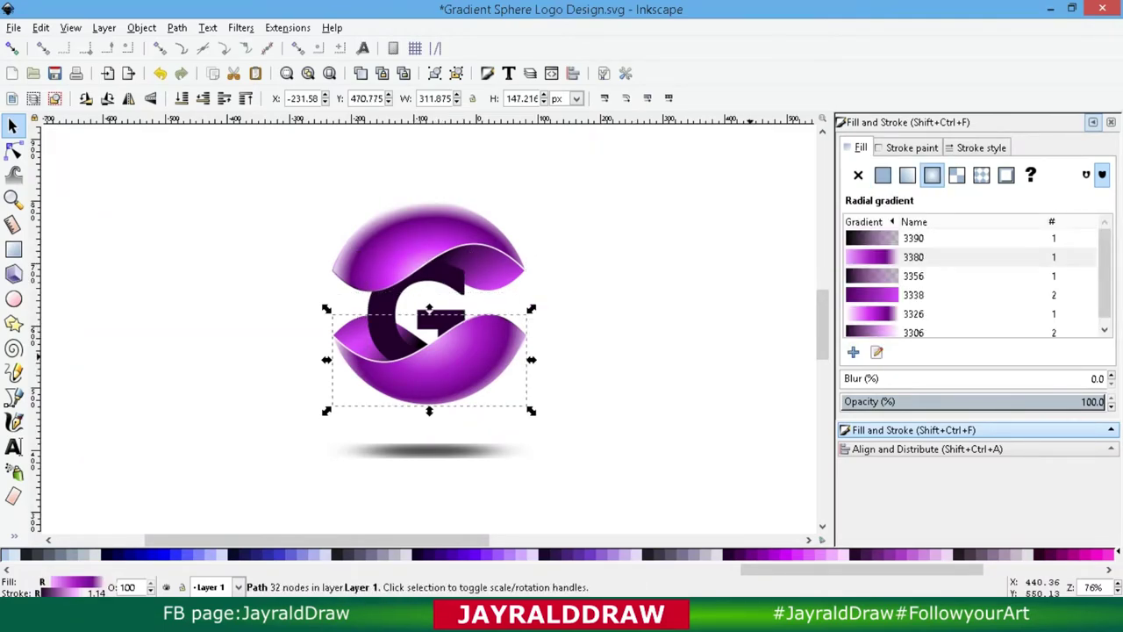
Step: Make the lower half's gradient centre stop partly transparent and set its middle stop near 59% opacity
key(g)
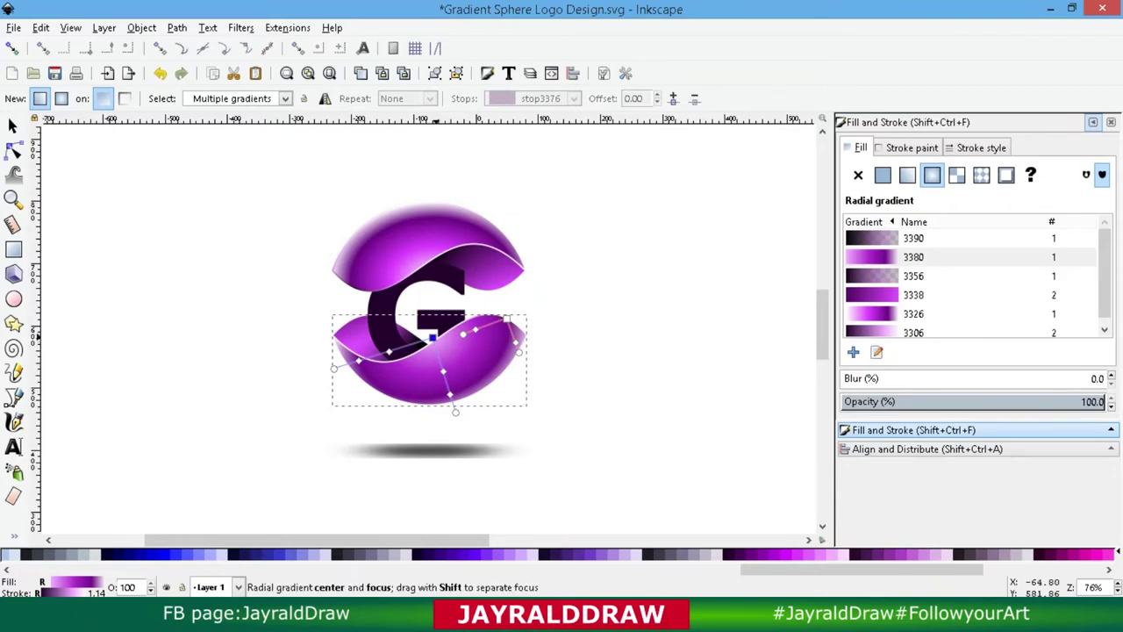
click(432, 337)
click(1024, 401)
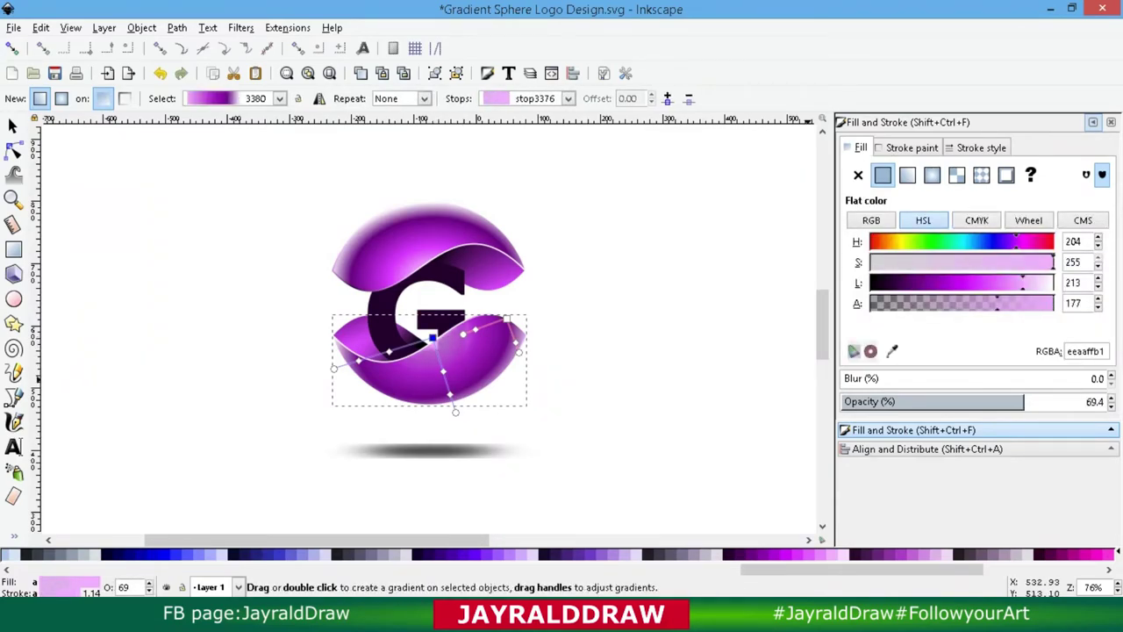
click(1009, 401)
click(444, 373)
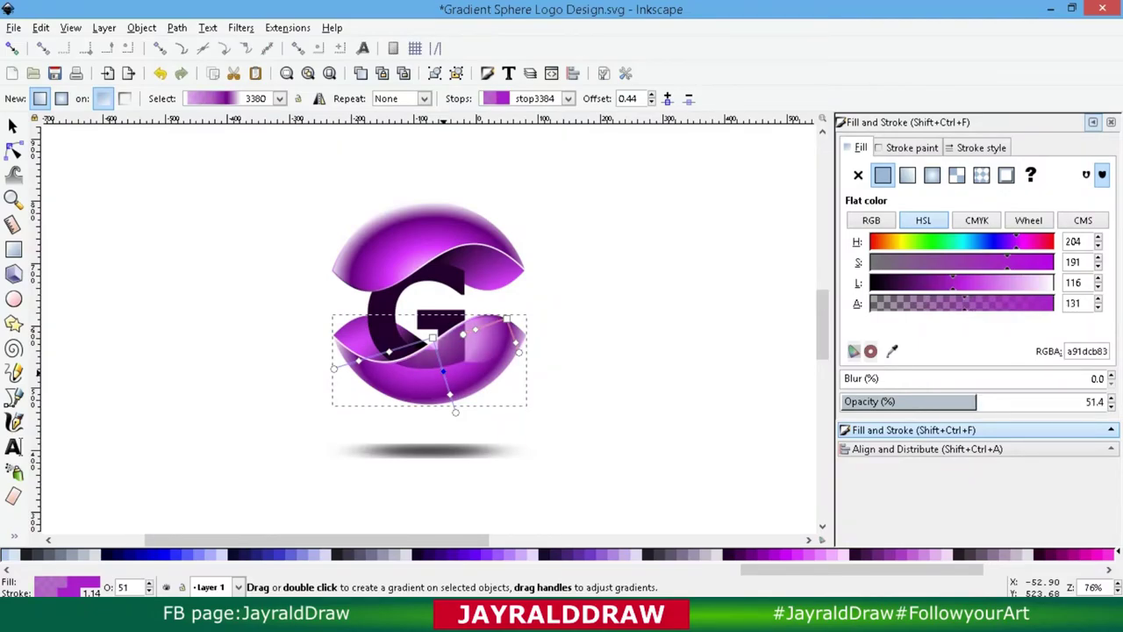
click(985, 401)
drag(986, 401, 1001, 402)
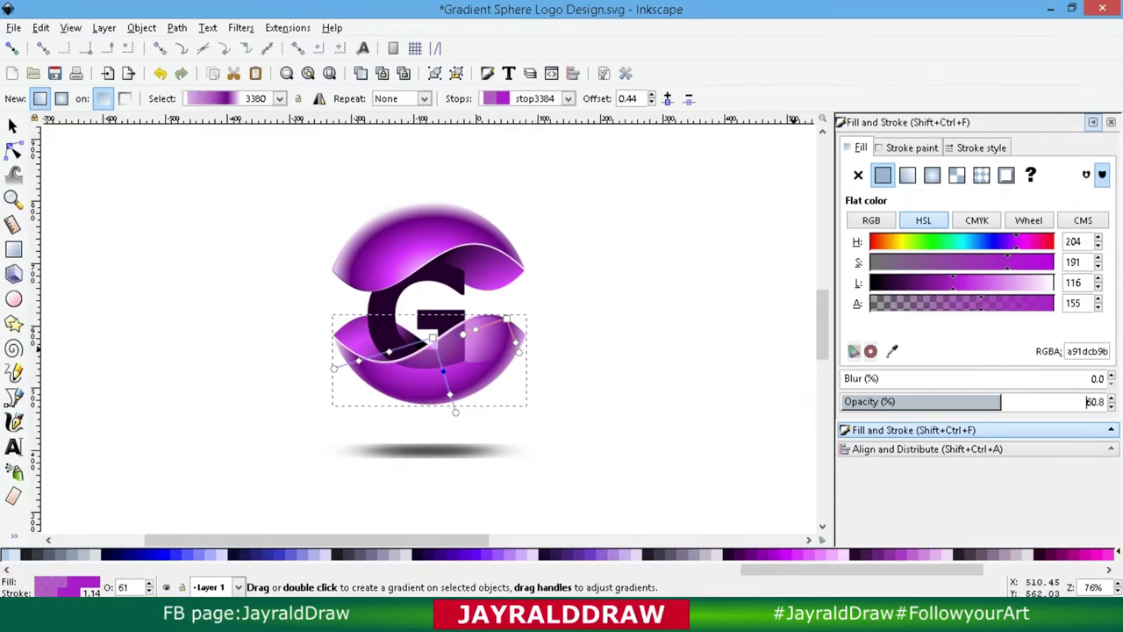
click(431, 337)
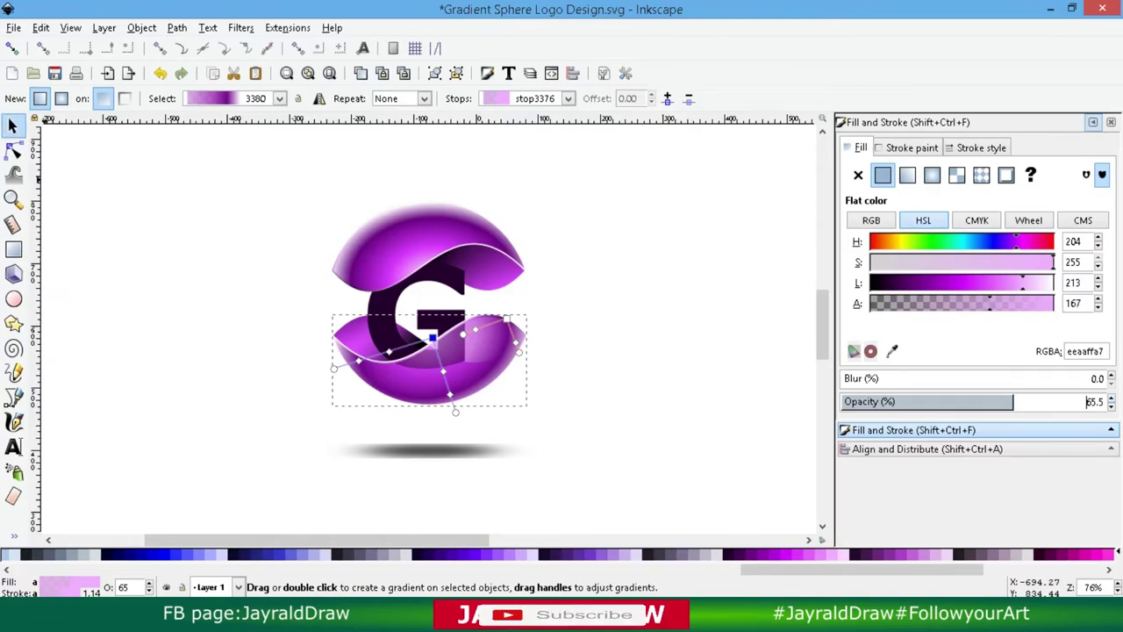
Step: Shift the G slightly to the right
click(12, 126)
click(385, 329)
drag(386, 306, 395, 308)
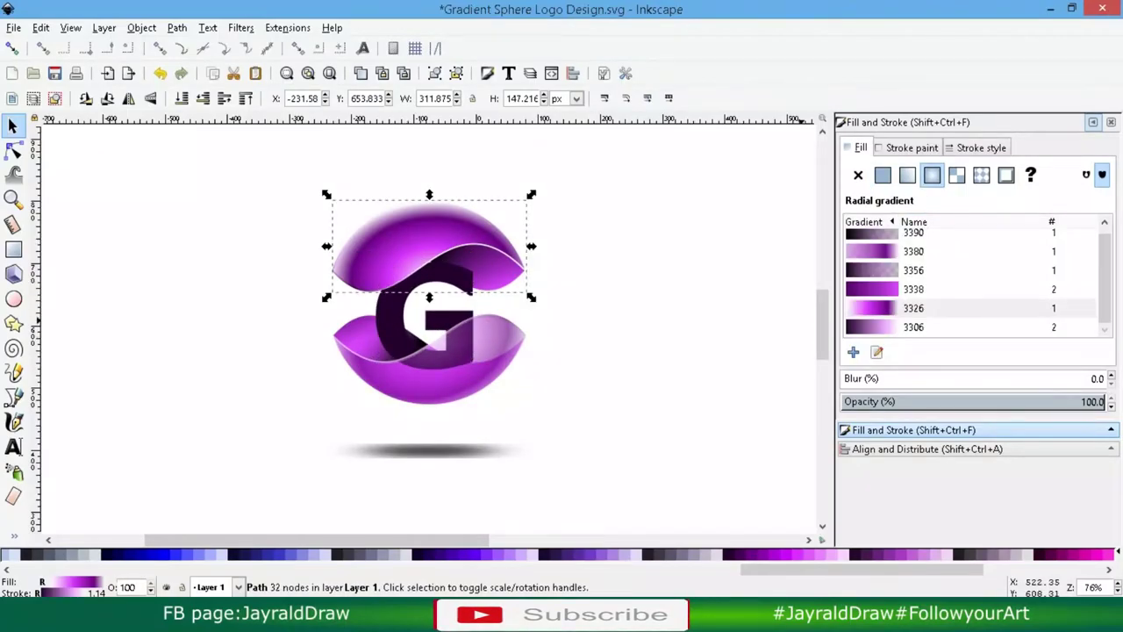
Step: Keep the top half's white gradient centre stop at 100% opacity
key(g)
click(431, 280)
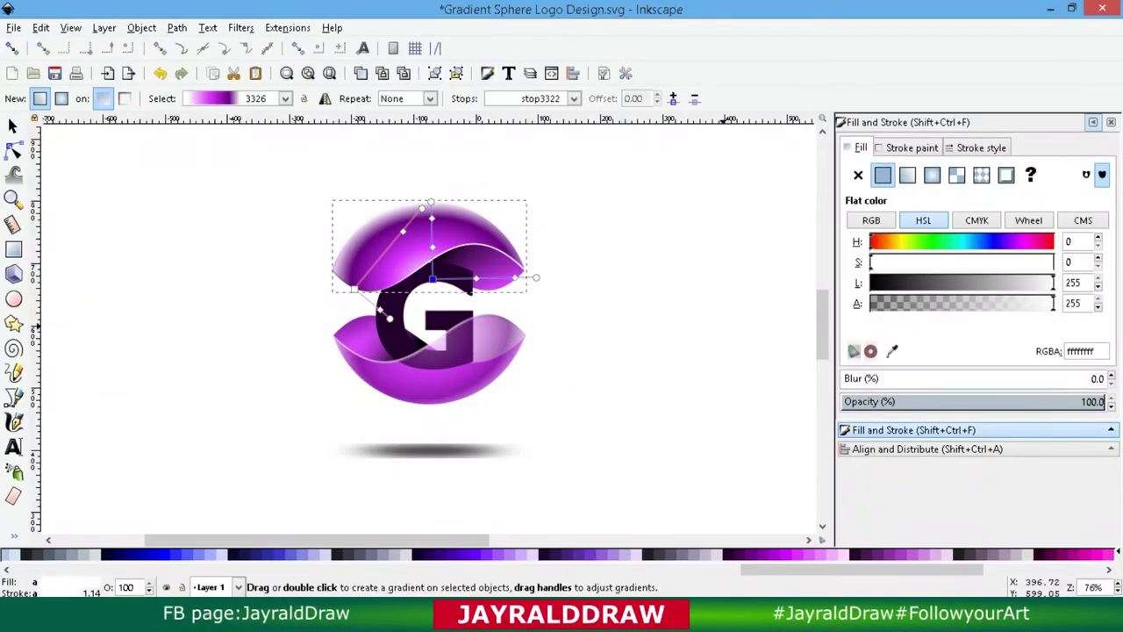
click(1034, 401)
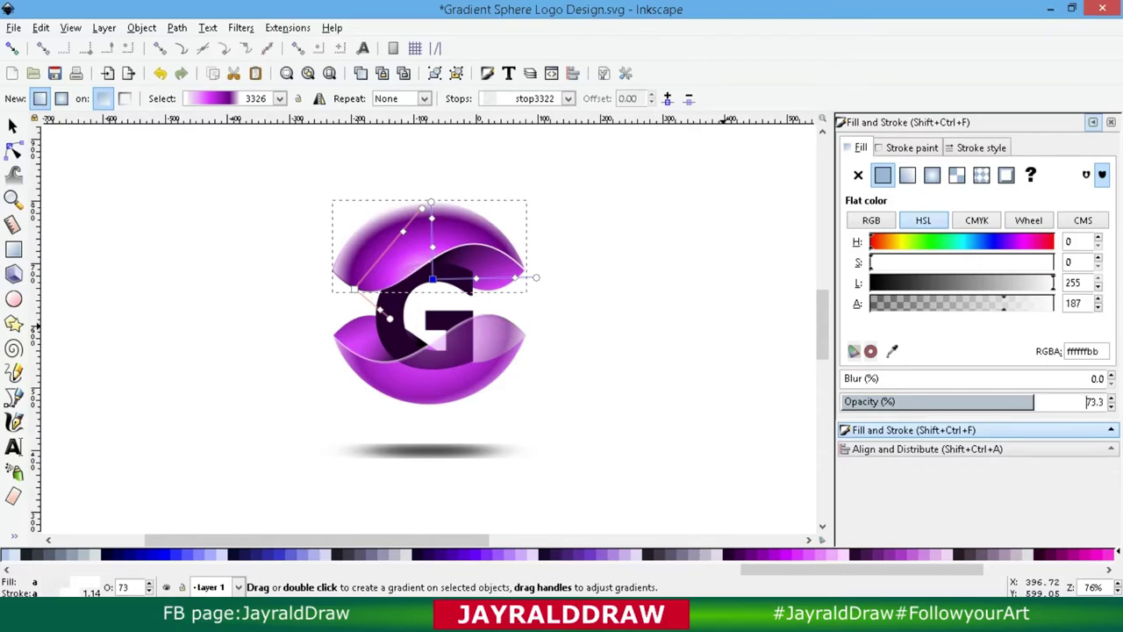
drag(1034, 401, 1023, 401)
text(100)
key(Return)
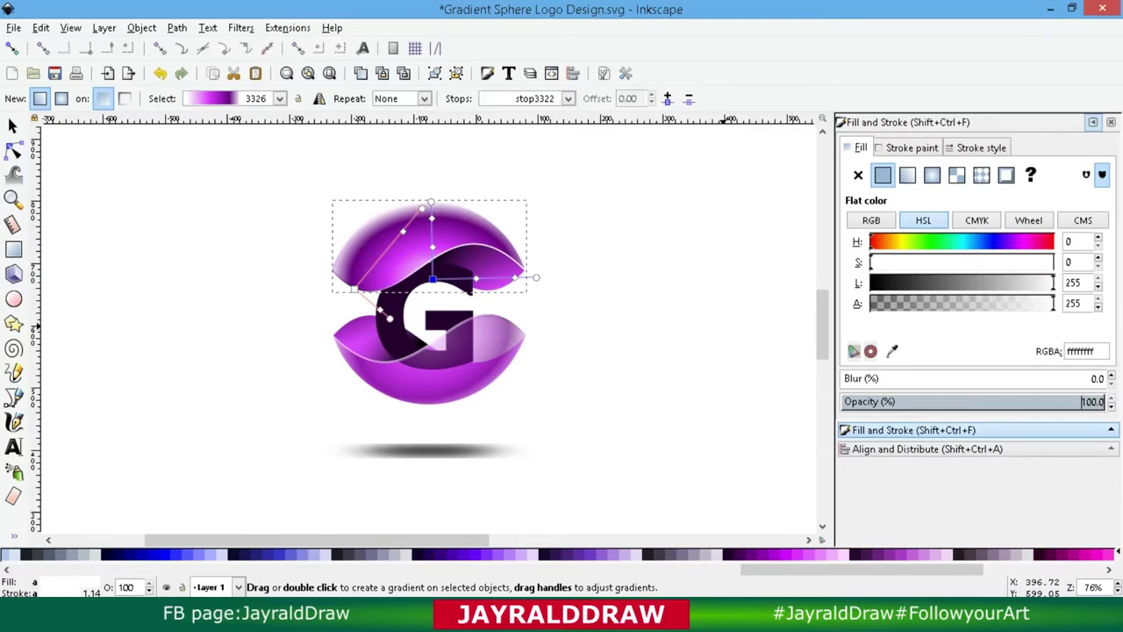
Step: Set the top gradient's middle stop to 60% opacity
text(1)
click(431, 248)
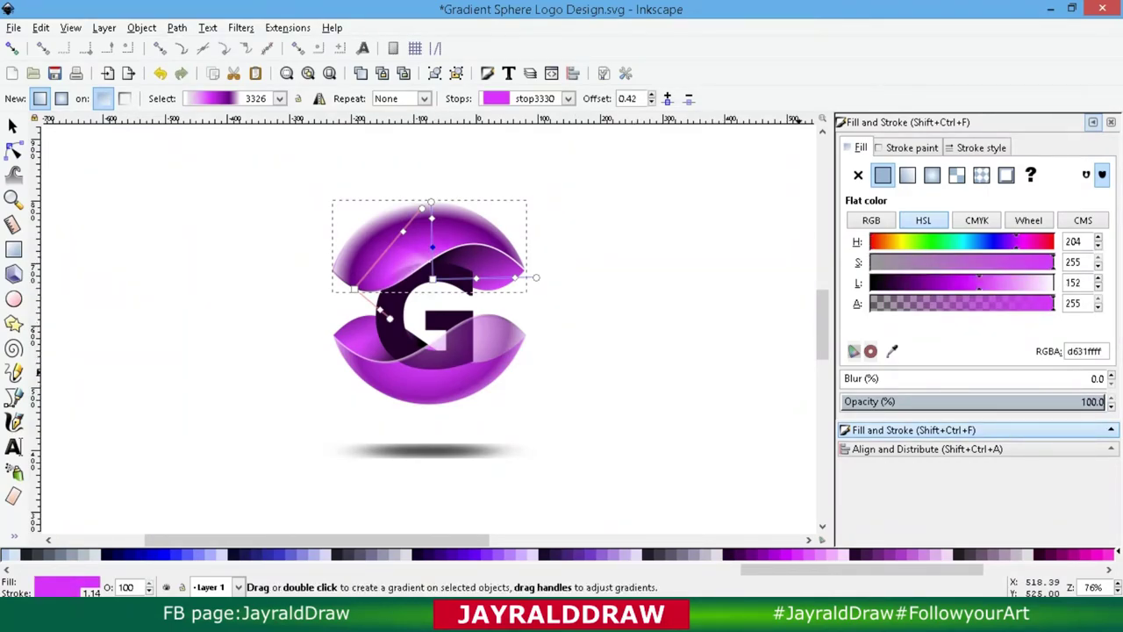
text(95.7)
key(Return)
text(60)
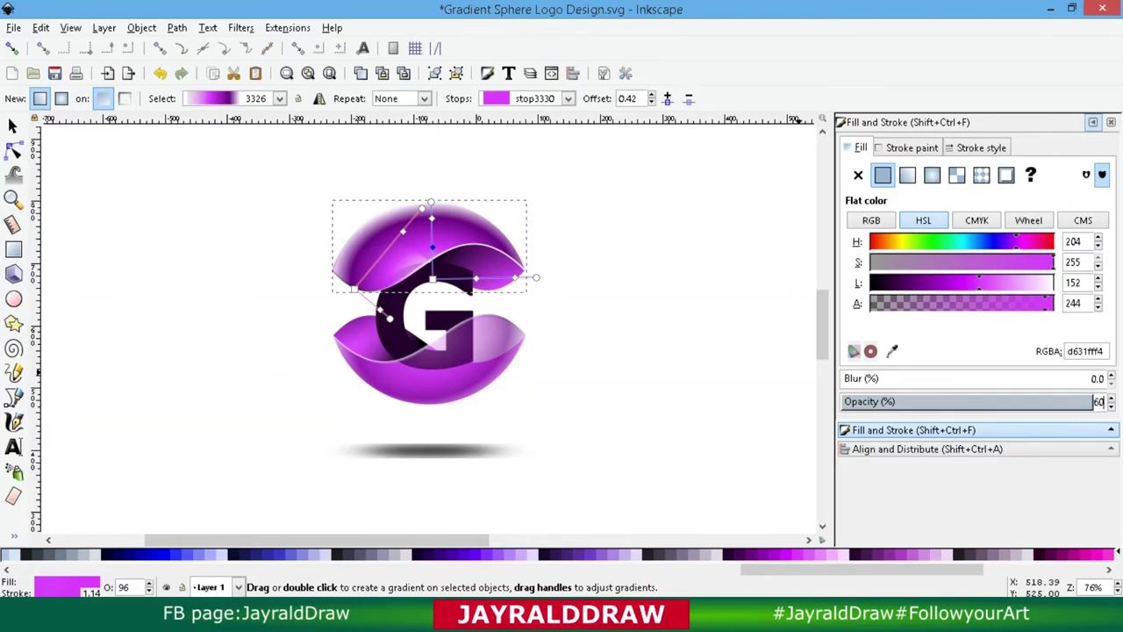
key(Return)
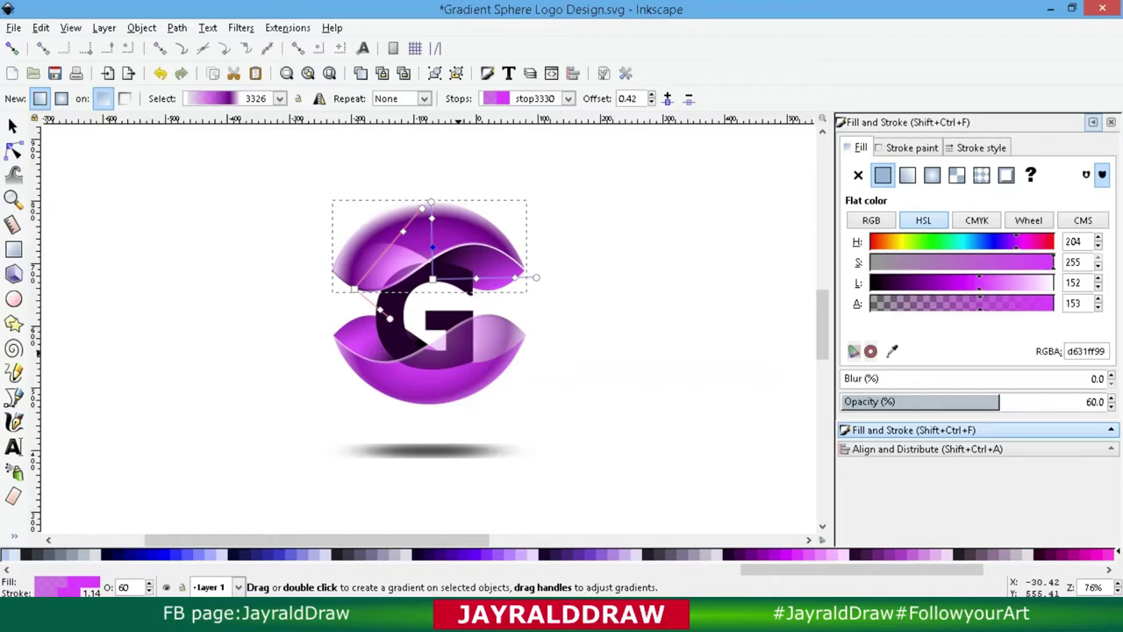
click(413, 351)
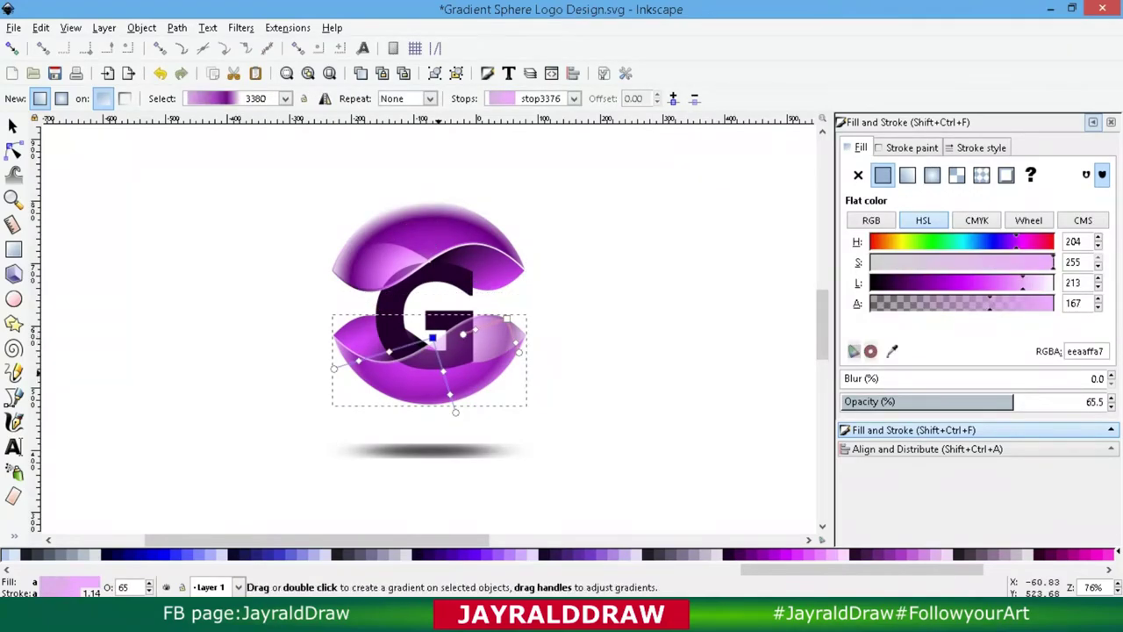
click(462, 334)
click(395, 246)
click(432, 279)
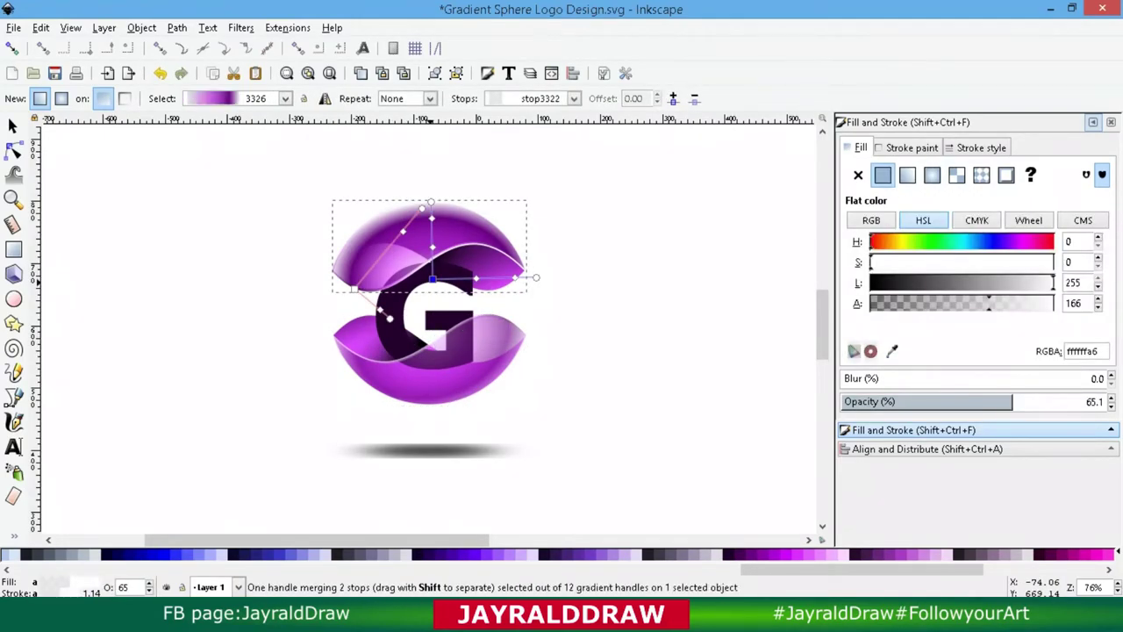
click(431, 248)
Step: Resize the G from its corners to about 178 × 196 px and centre it between the halves
click(13, 126)
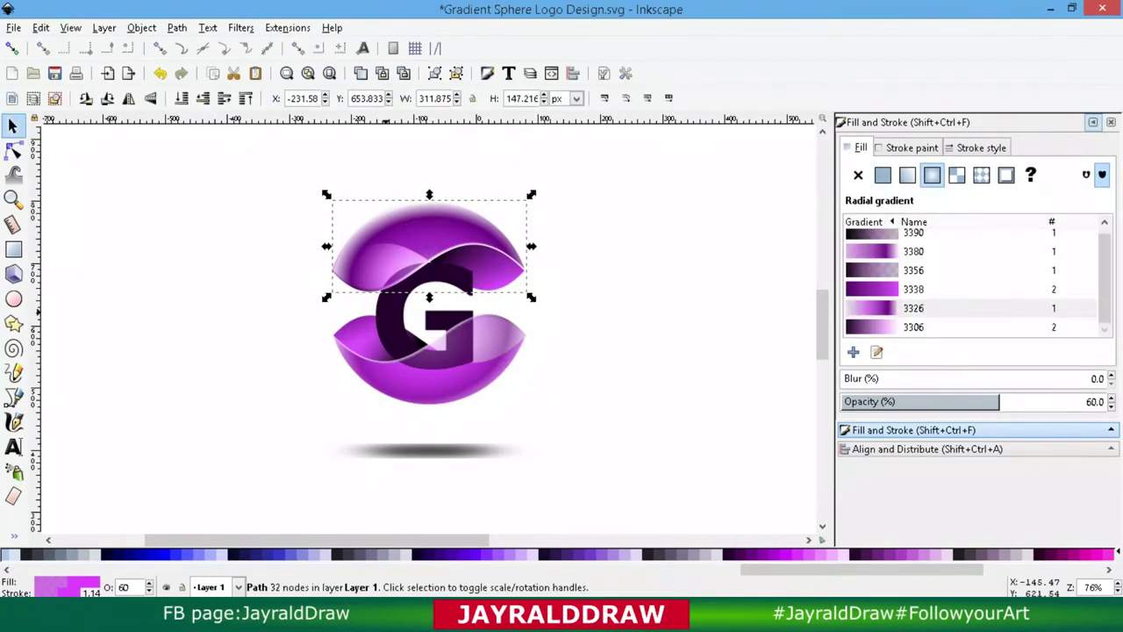
click(389, 325)
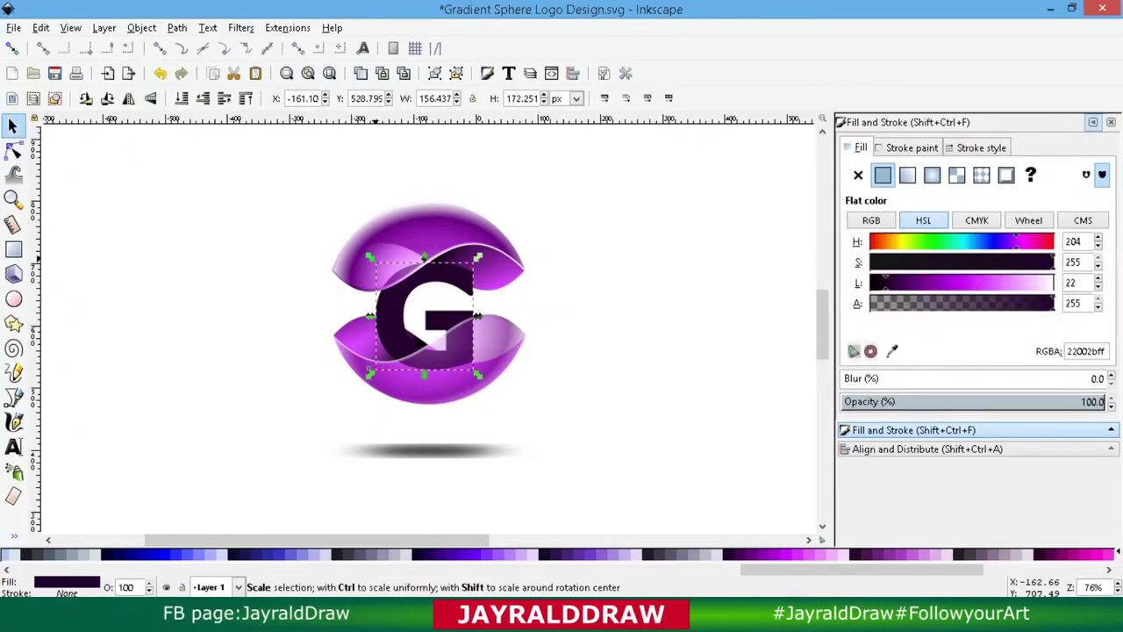
drag(370, 258, 355, 245)
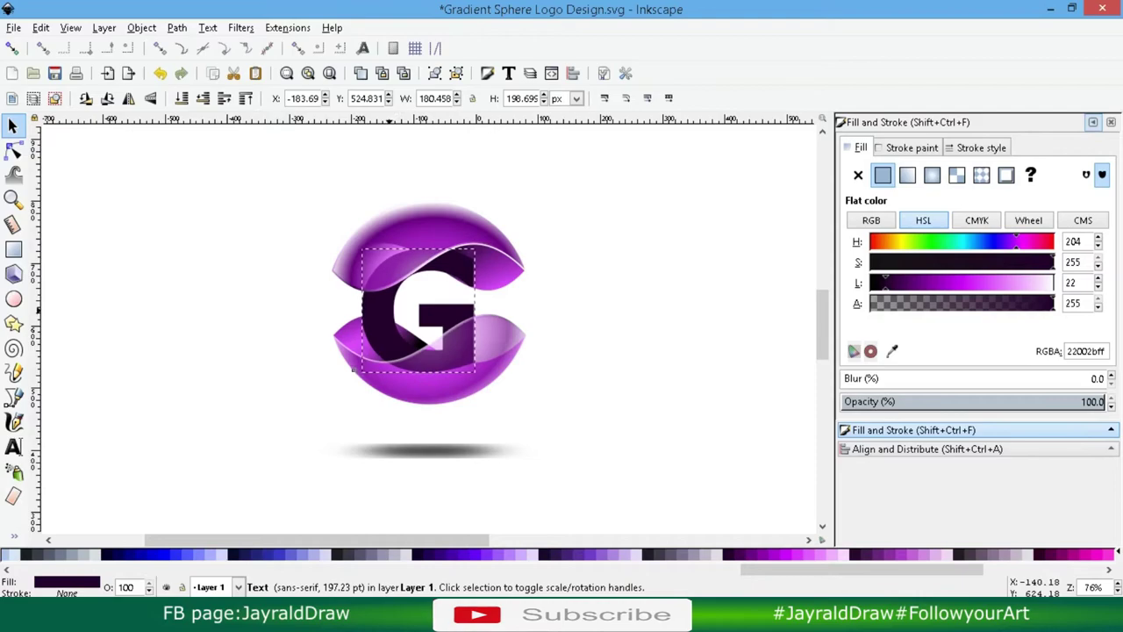
drag(351, 370, 348, 379)
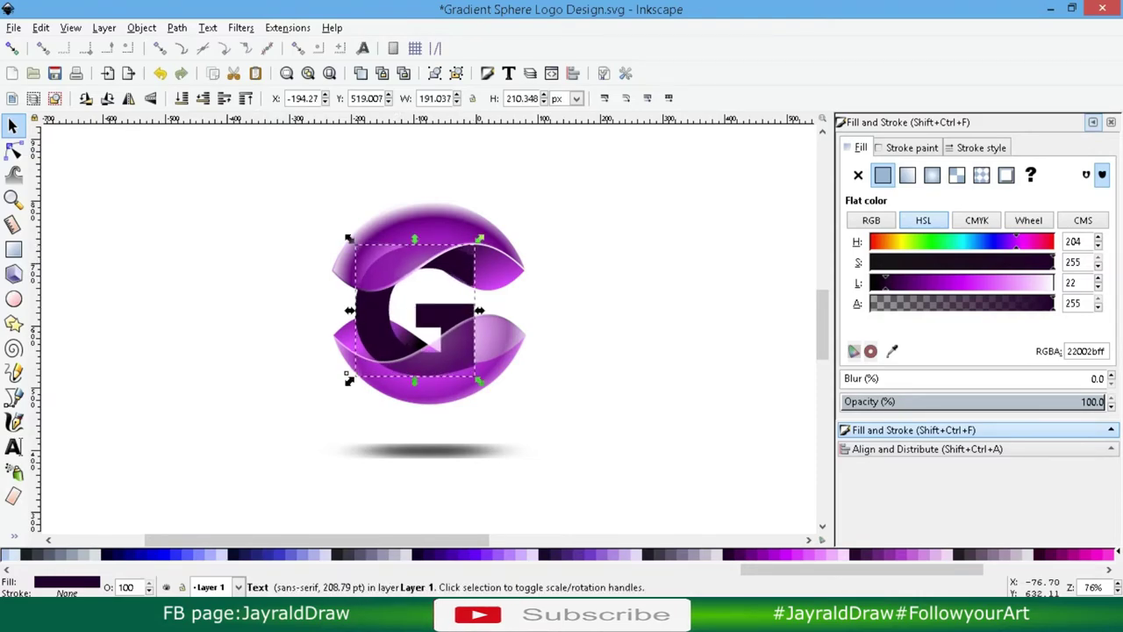
drag(413, 334, 422, 333)
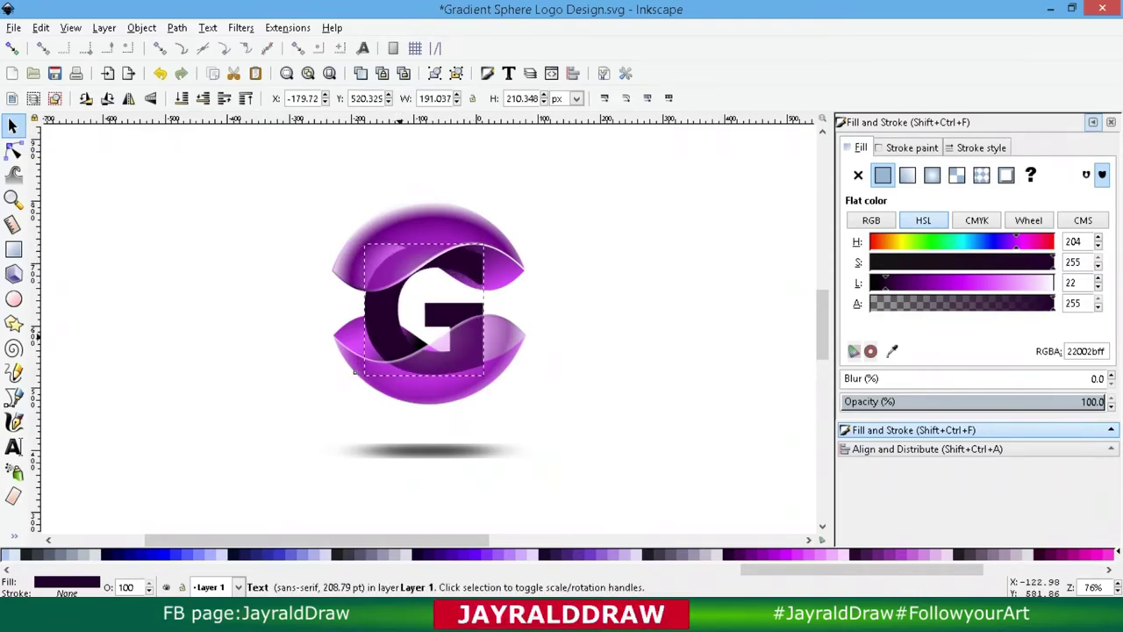
drag(354, 373, 362, 367)
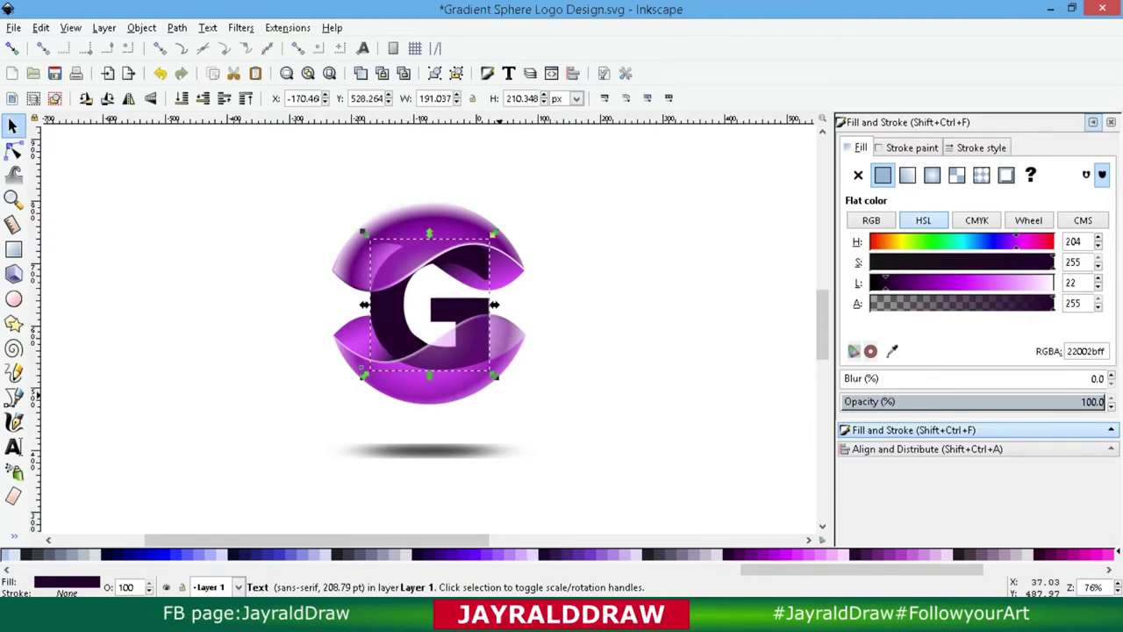
click(503, 382)
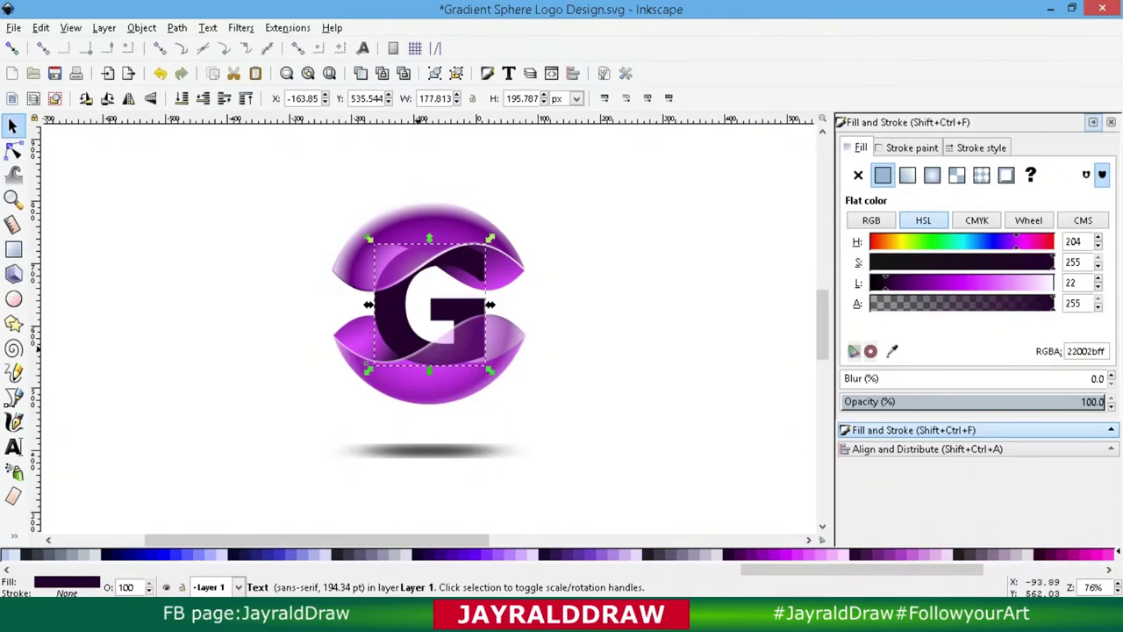
click(667, 321)
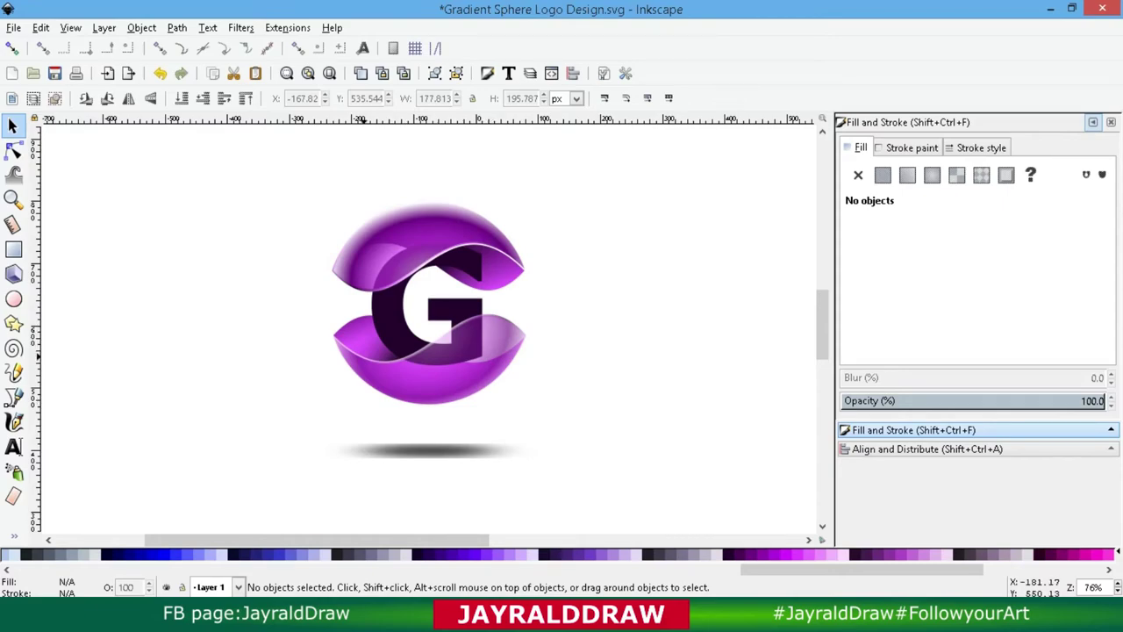
Step: Reposition the lower bowl beneath the wave pieces, with snapping turned on
click(373, 368)
key(Tab)
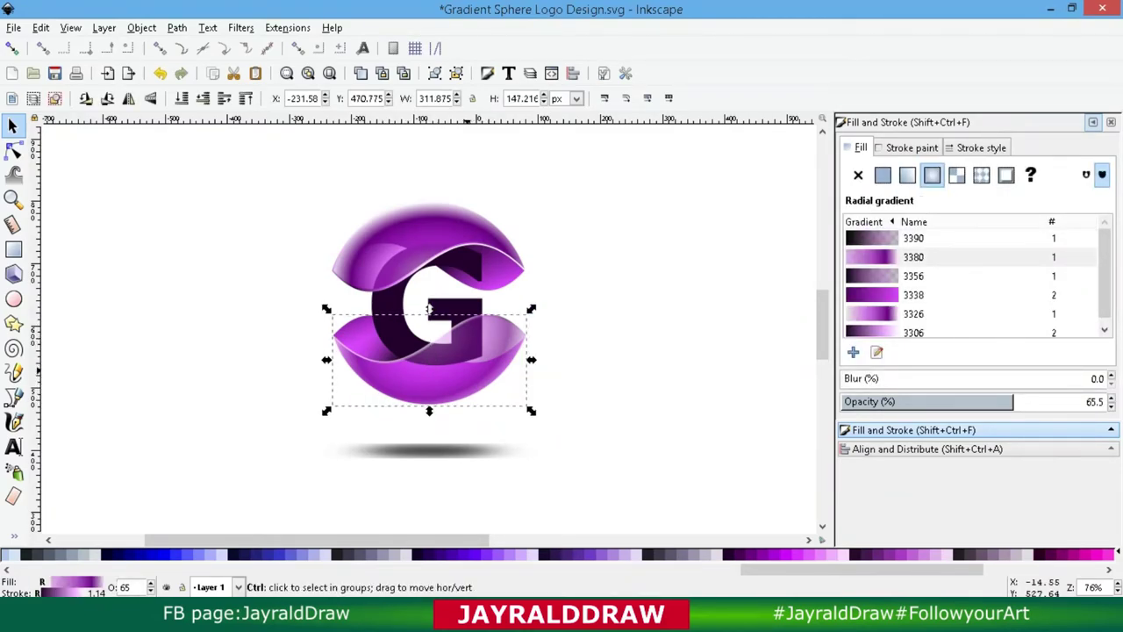
click(435, 378)
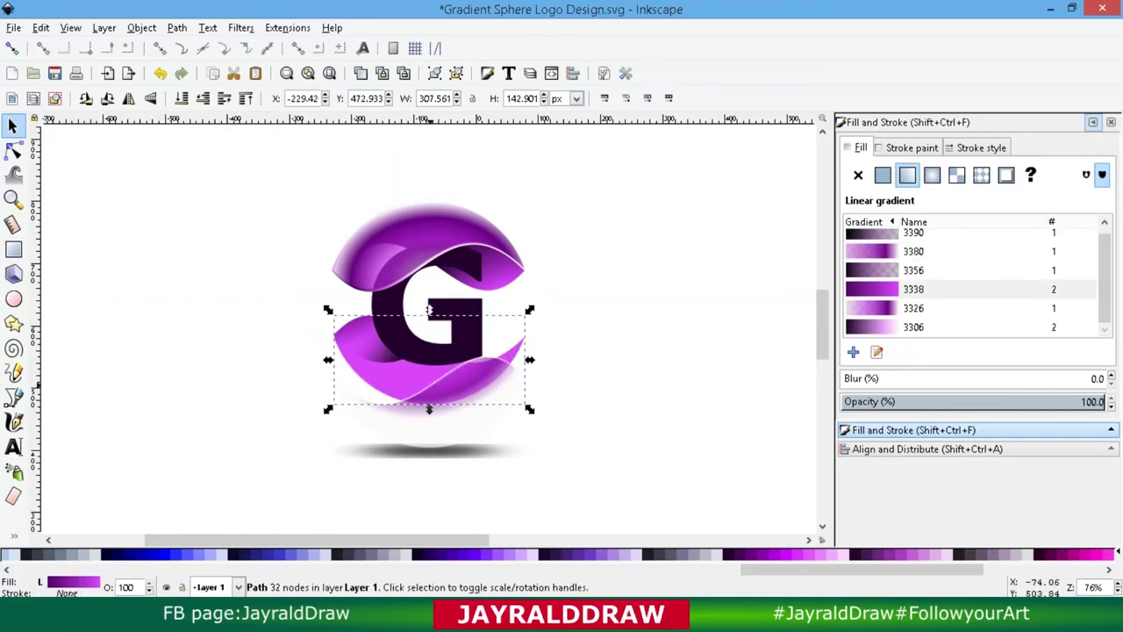
key(Tab)
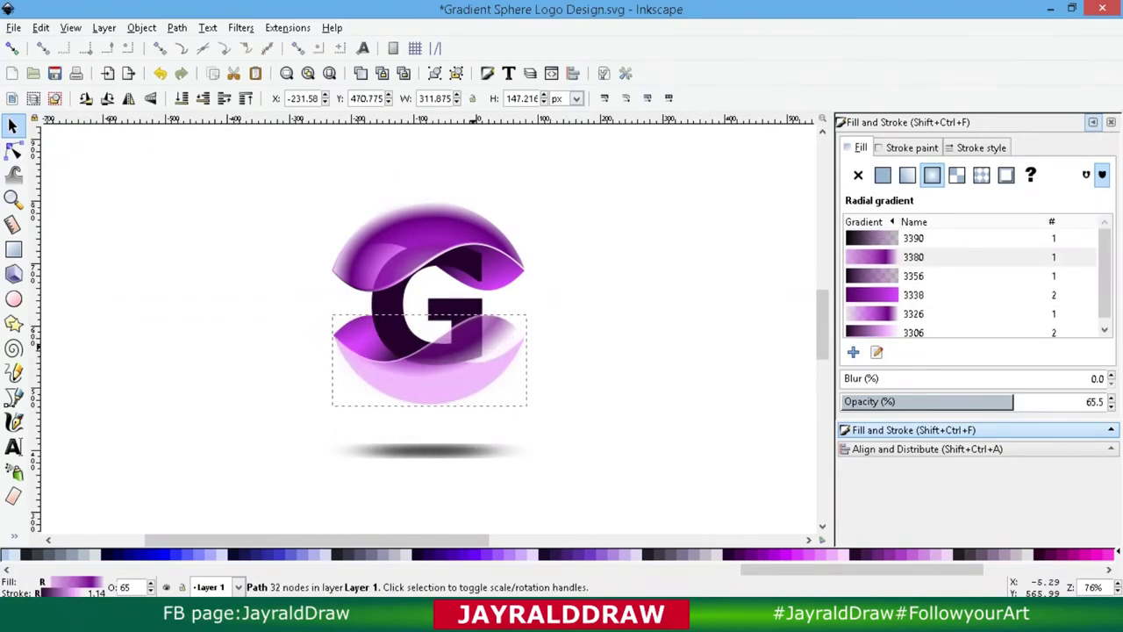
mouse_move(430, 368)
mouse_down()
mouse_move(430, 391)
mouse_move(430, 367)
mouse_move(525, 331)
mouse_up()
click(12, 48)
key(Escape)
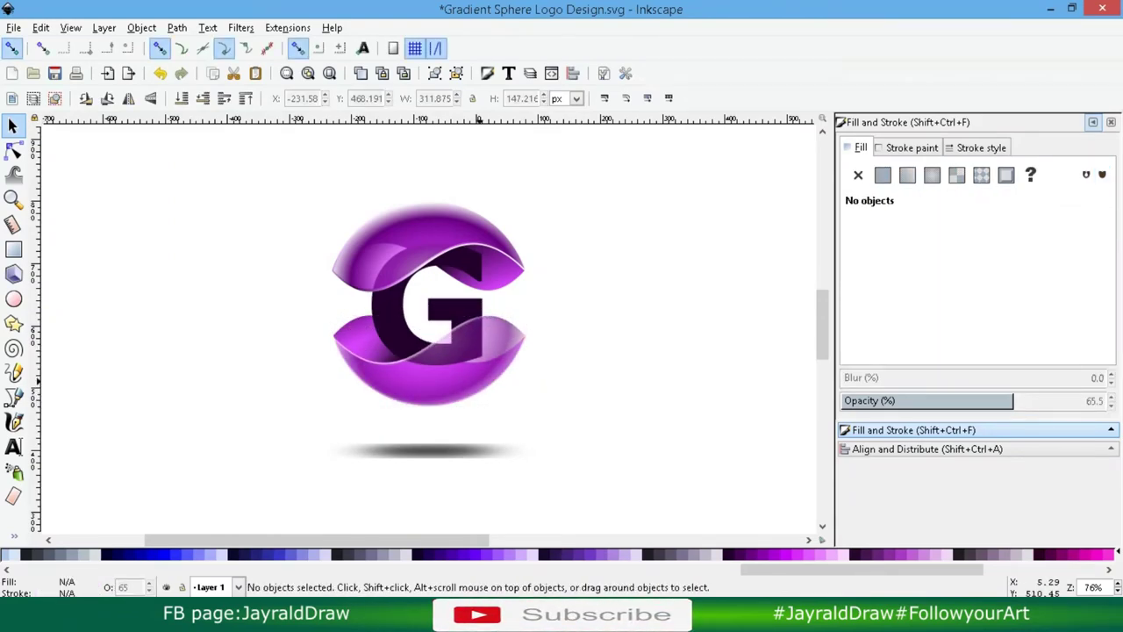
drag(482, 381, 460, 366)
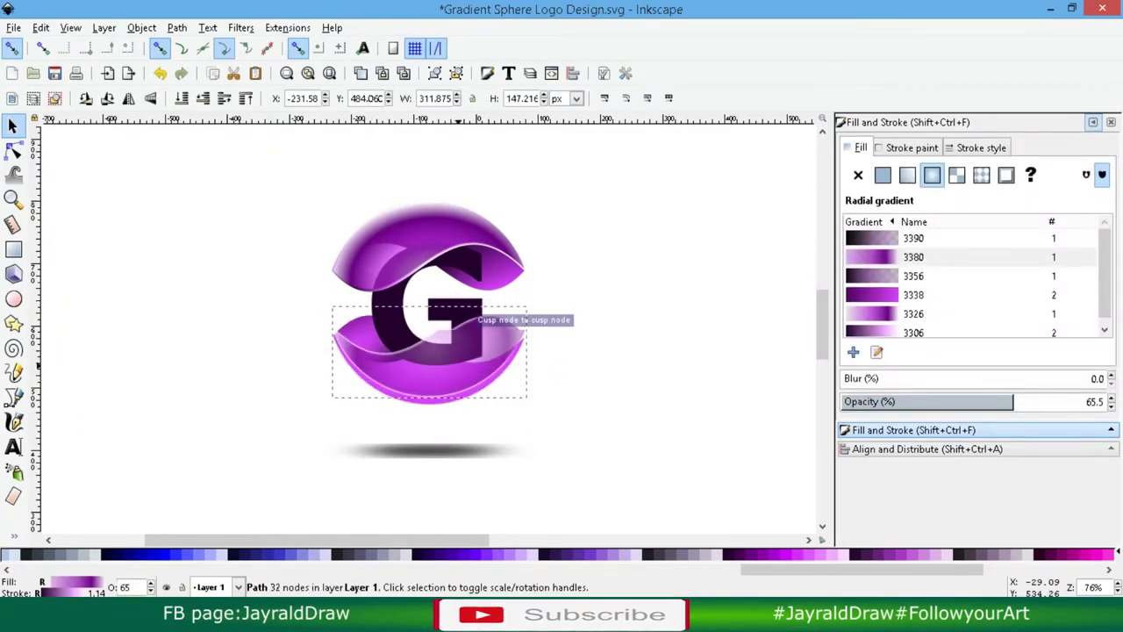
Step: Darken and shorten the lower wave piece's linear gradient
click(460, 368)
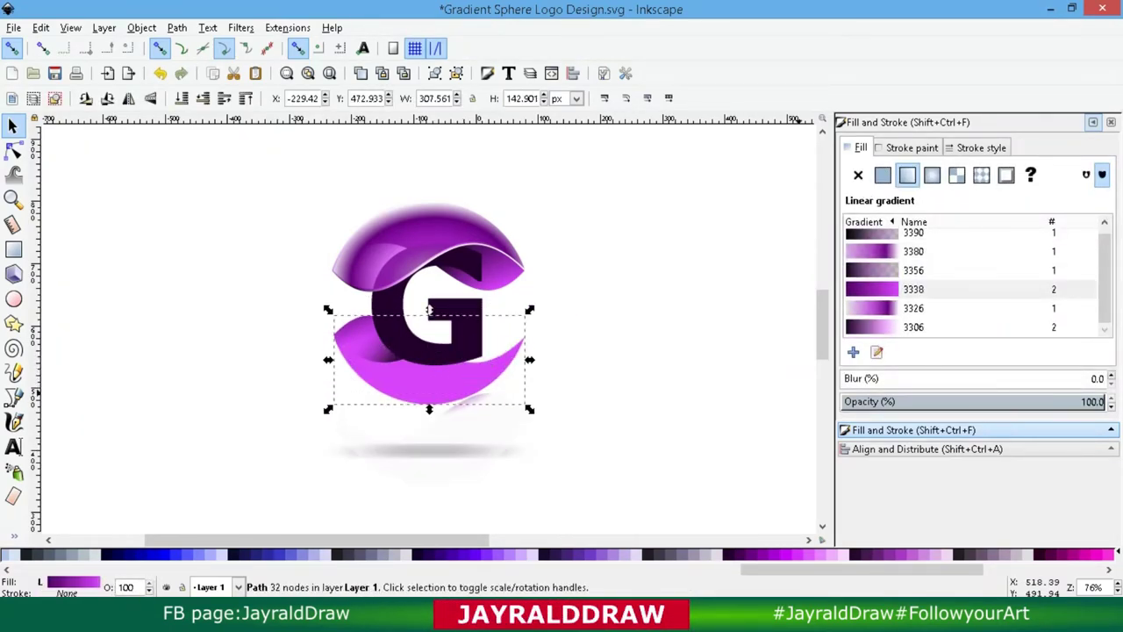
key(g)
mouse_move(485, 255)
mouse_down()
mouse_move(427, 381)
mouse_move(466, 389)
mouse_up()
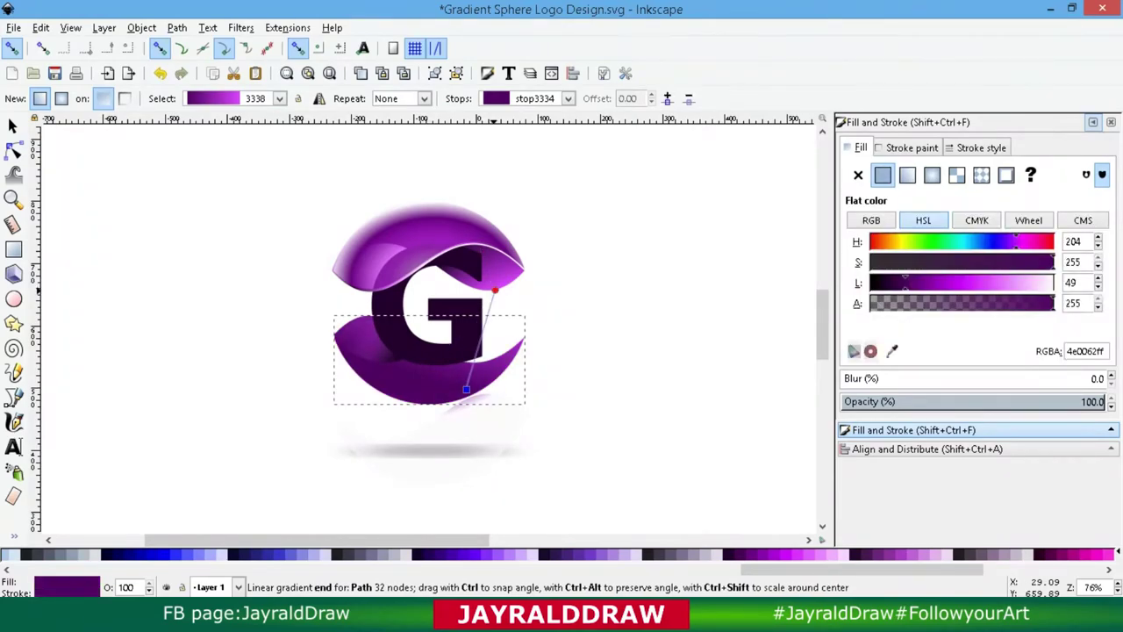
mouse_move(494, 289)
mouse_down()
mouse_move(385, 362)
mouse_move(355, 317)
mouse_up()
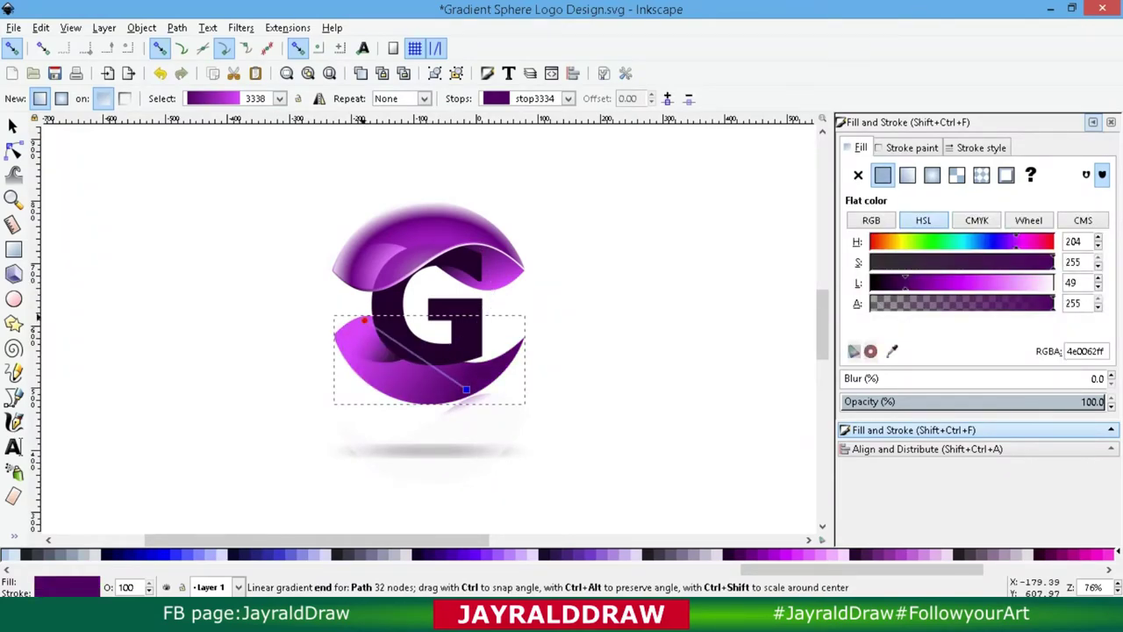
click(466, 389)
drag(466, 389, 421, 374)
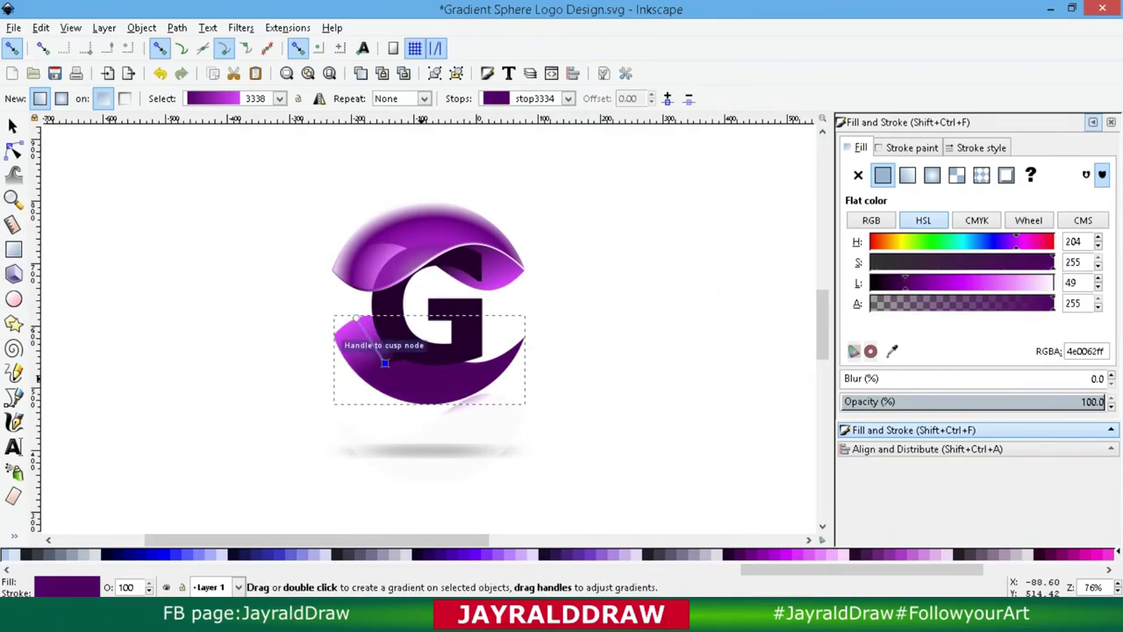
Step: Move the translucent 65.5% opacity glossy shape up onto the lower wave half
key(s)
click(429, 443)
drag(430, 444, 429, 367)
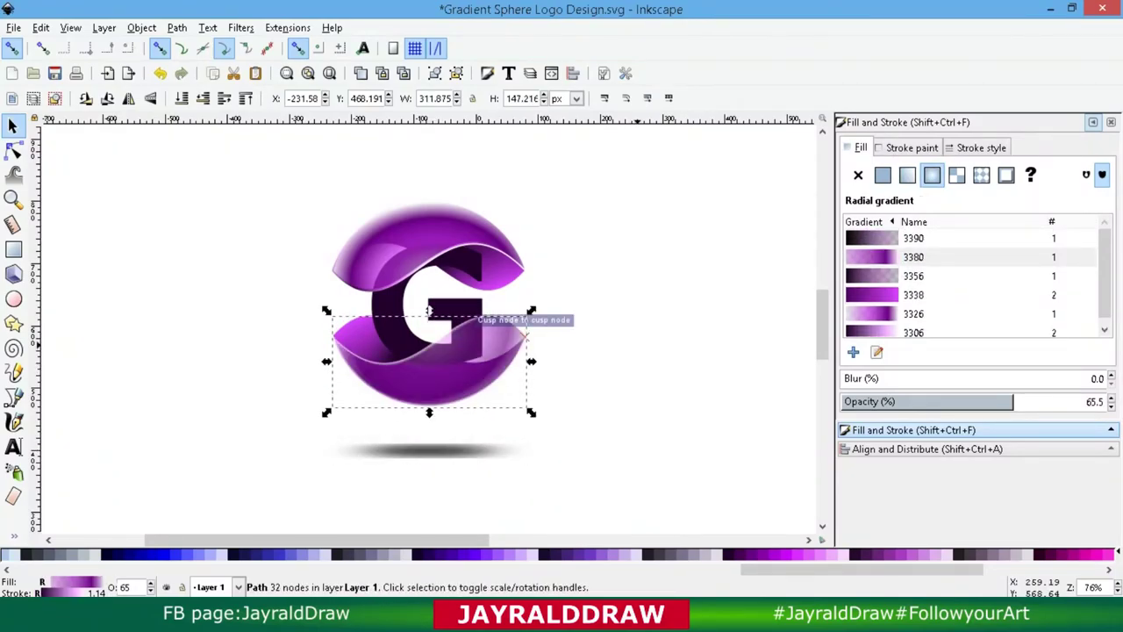
key(Escape)
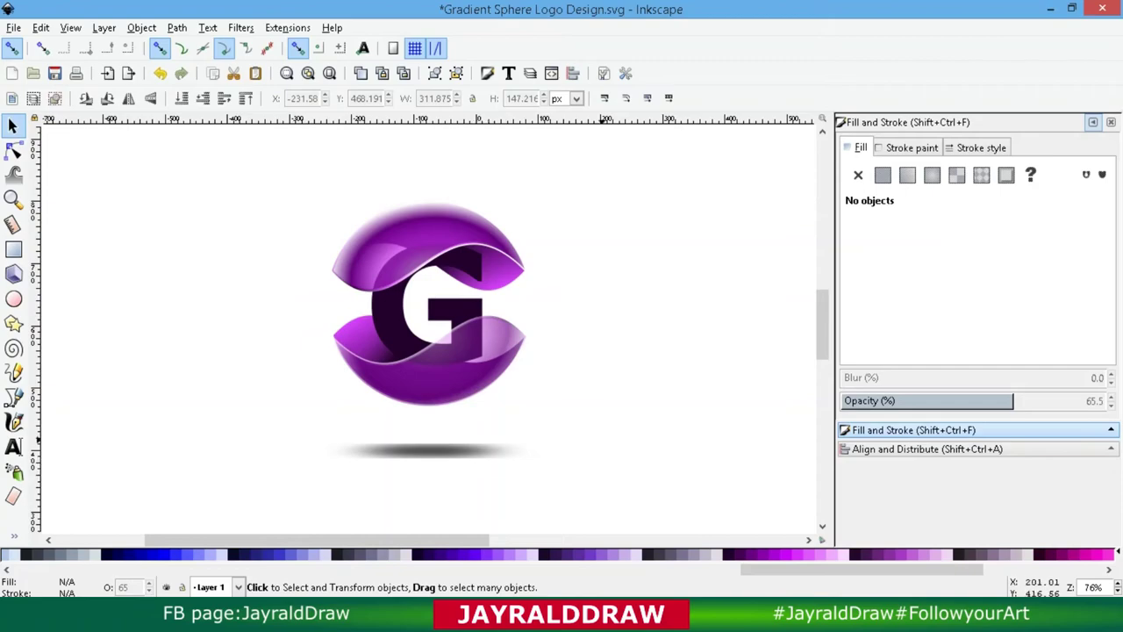
key(minus)
Step: Give the letter G a radial gradient fill
click(399, 341)
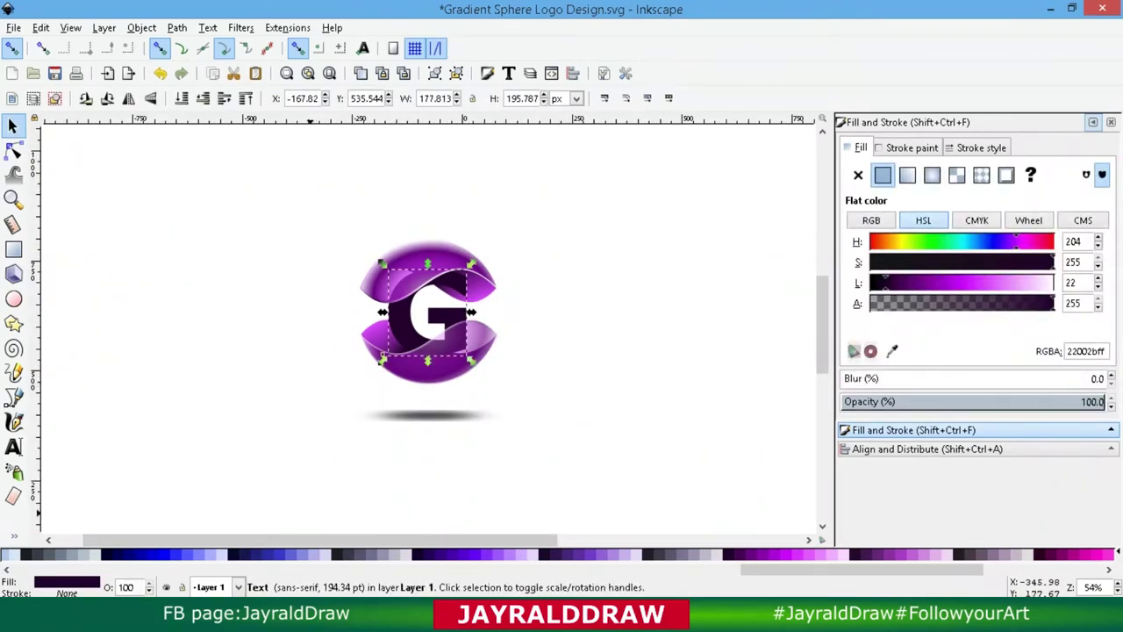
scroll(253, 553, up, 3)
click(932, 175)
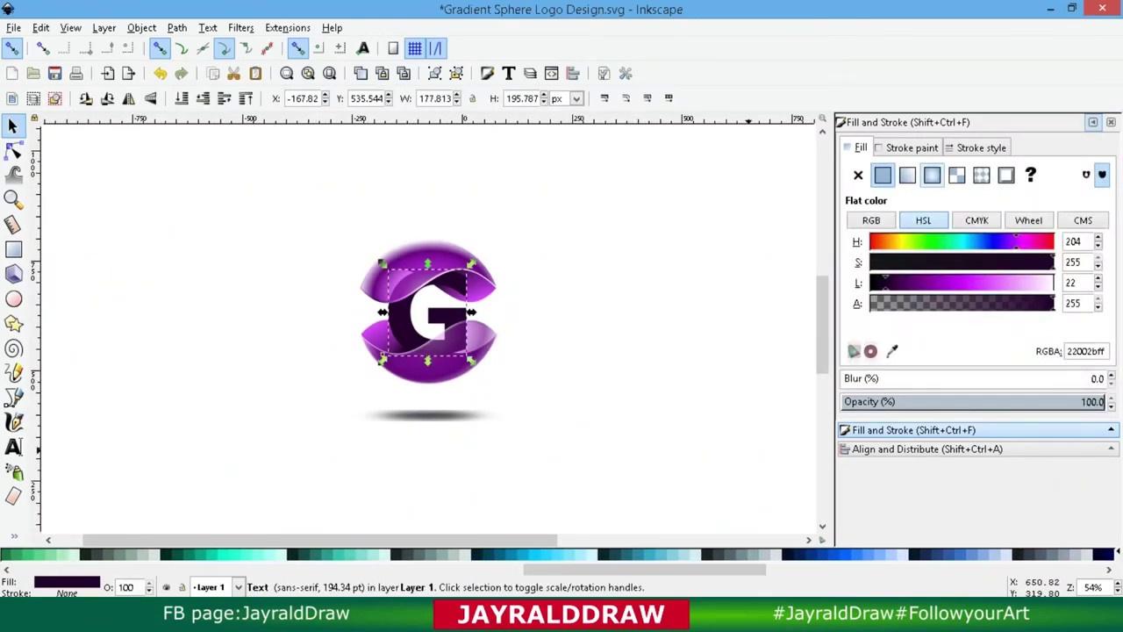
click(876, 352)
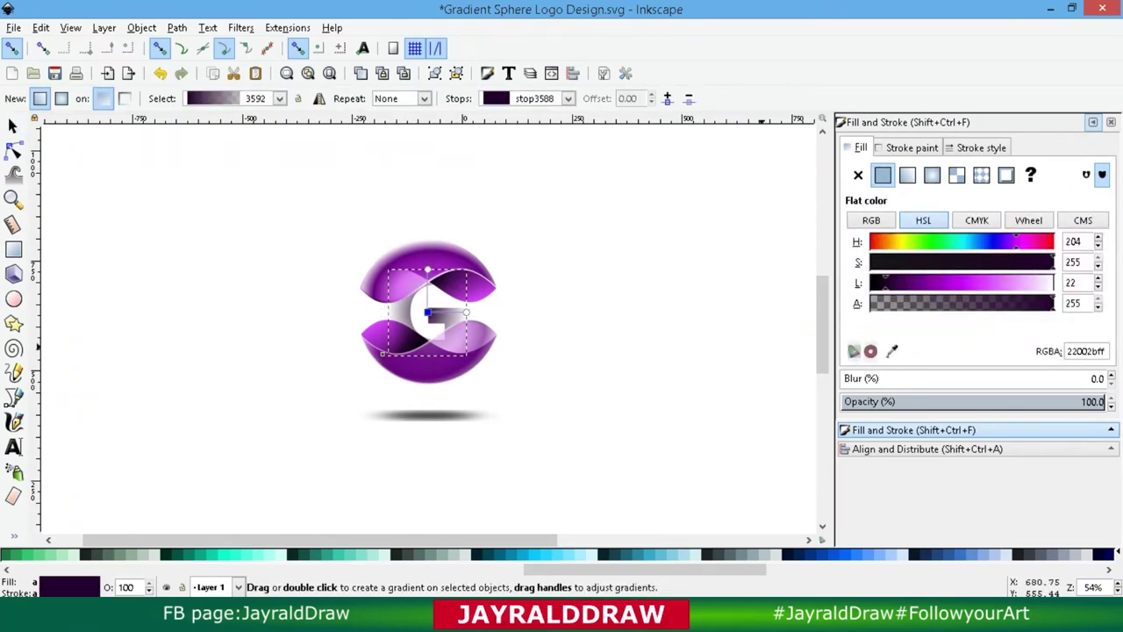
Step: Darken the G gradient's outer stop to near-black purple at 100 opacity
click(428, 270)
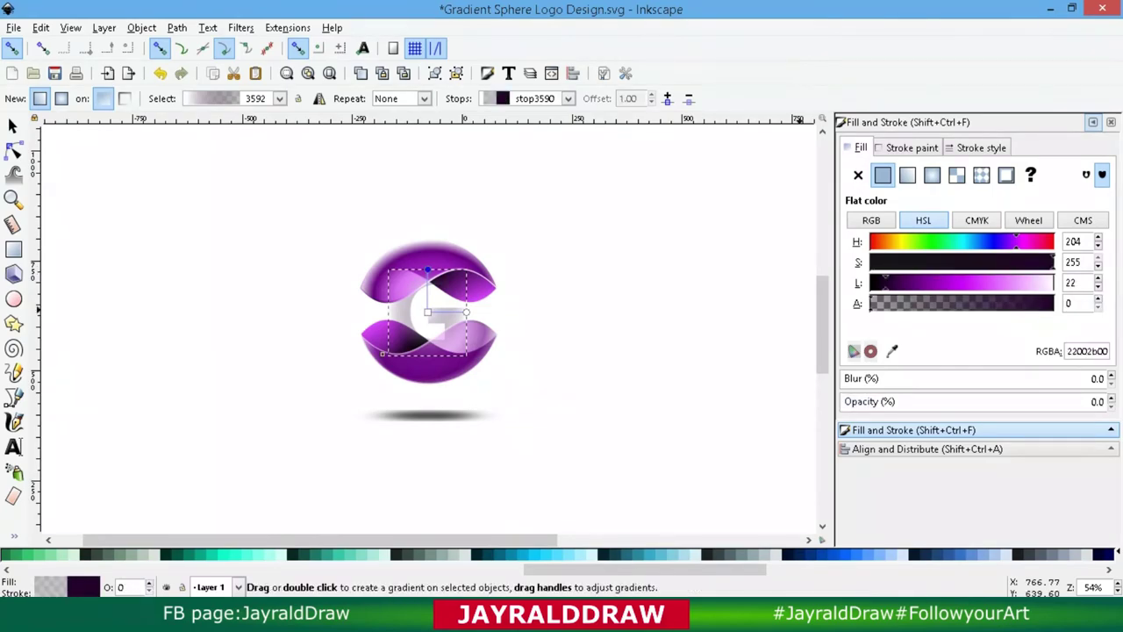
click(884, 283)
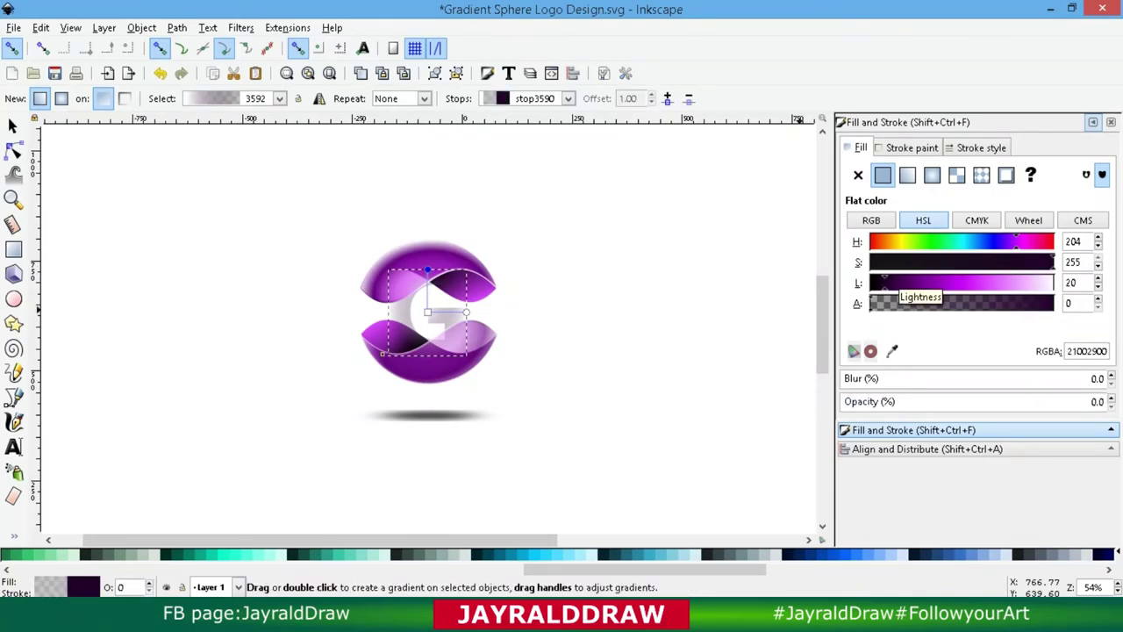
click(878, 283)
click(1035, 303)
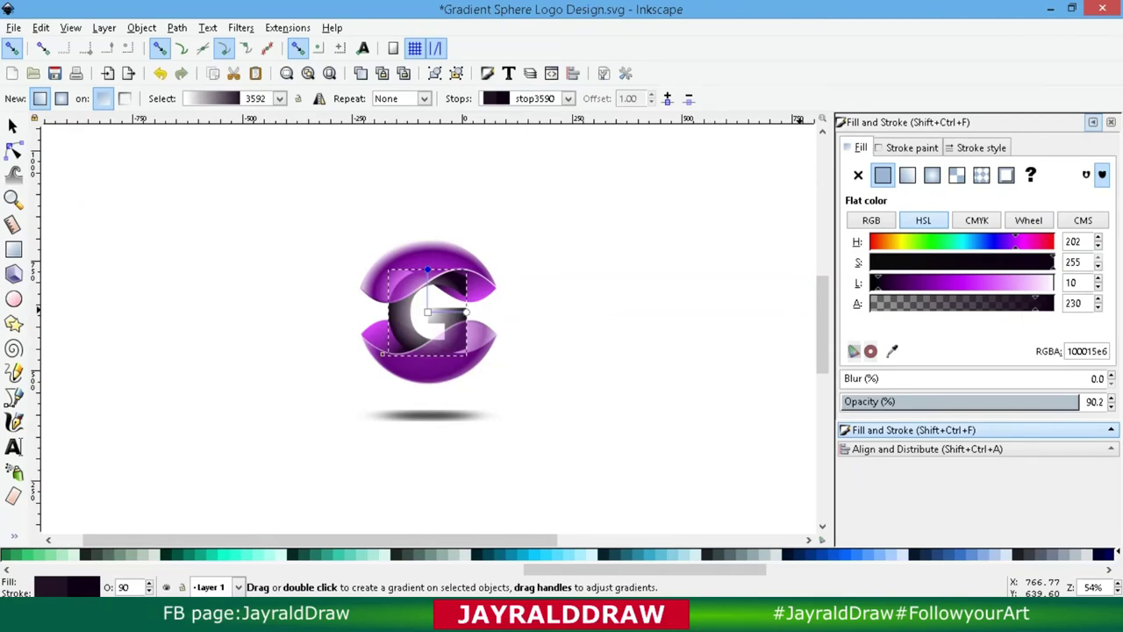
drag(1036, 302, 1035, 302)
drag(1035, 303, 1049, 302)
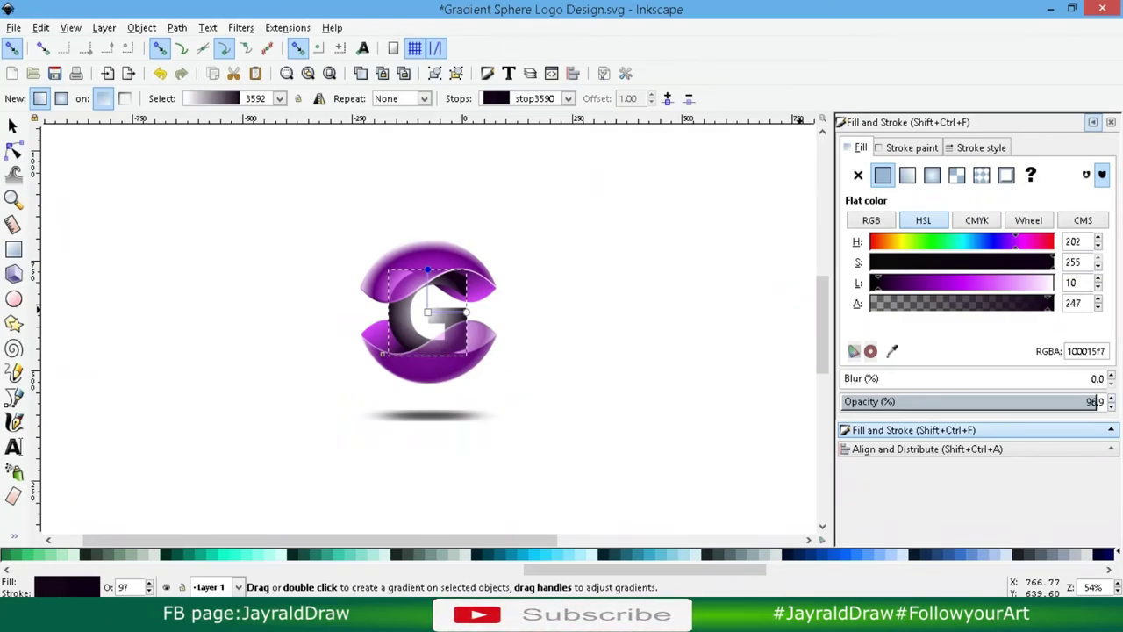
text(100)
key(Return)
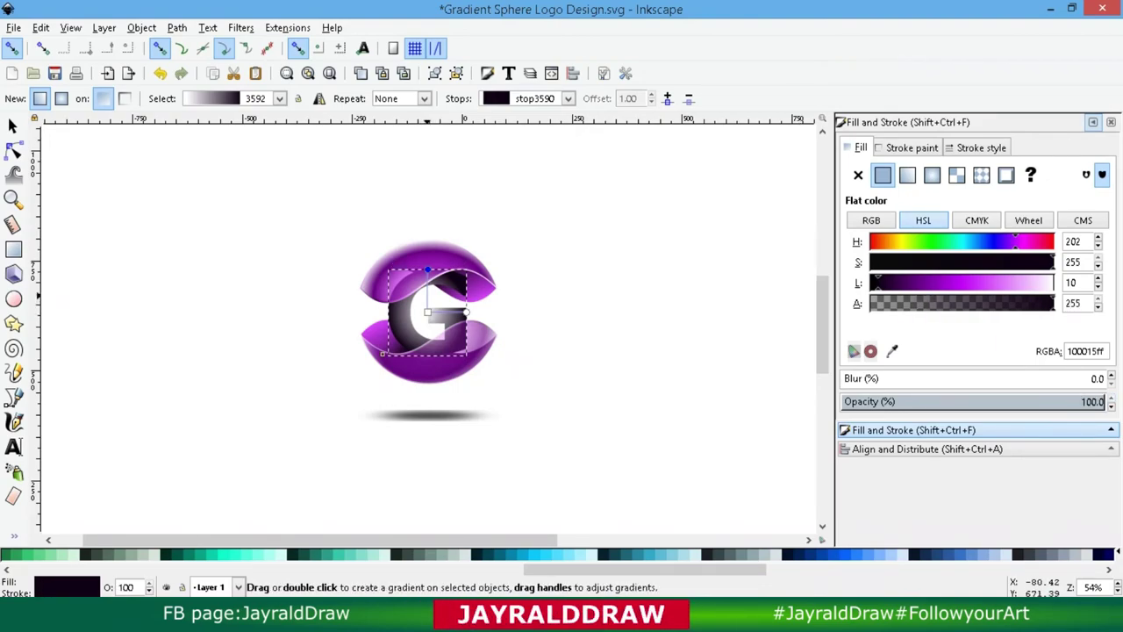
Step: Add a dark purple middle stop to the G gradient and make the outer stop black
double_click(427, 290)
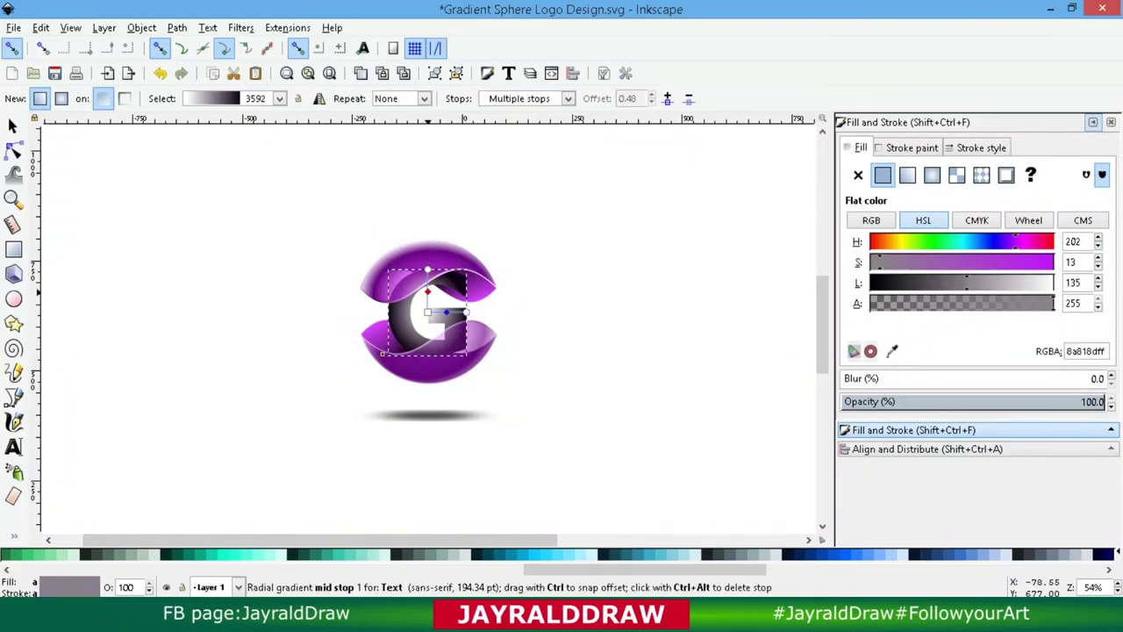
click(427, 290)
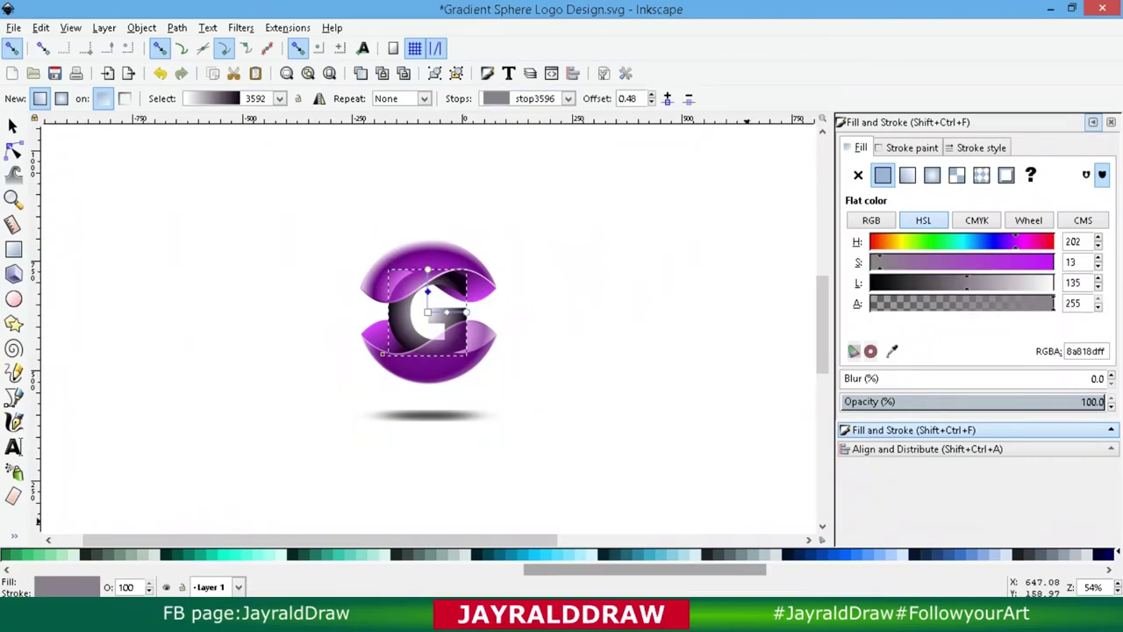
scroll(337, 554, down, 5)
click(337, 554)
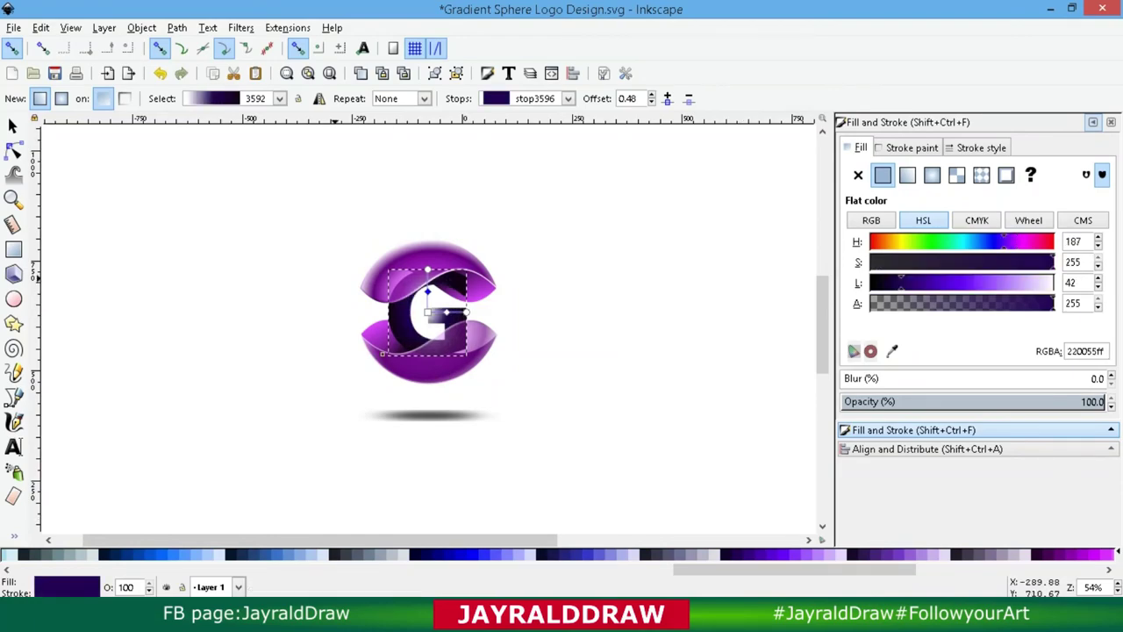
click(427, 272)
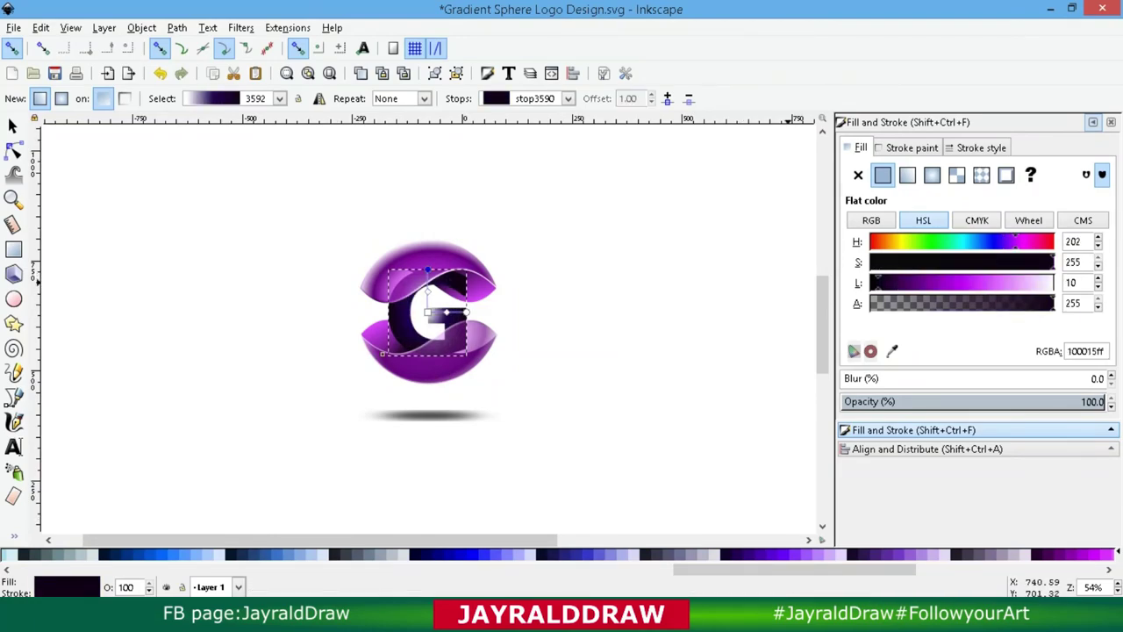
scroll(1073, 283, down, 2)
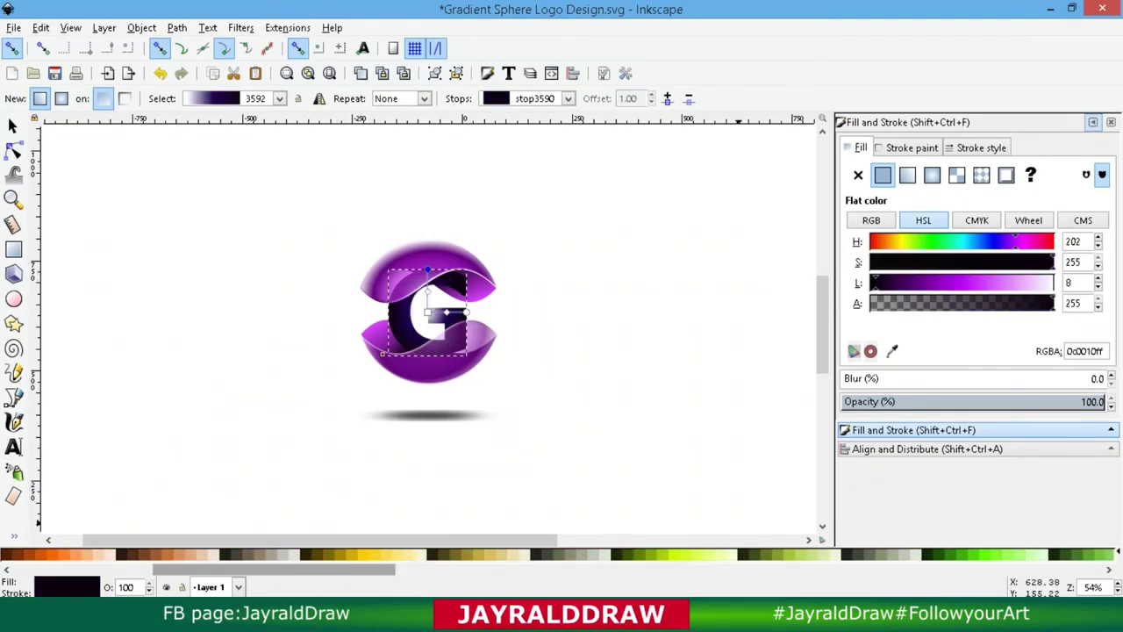
drag(795, 569, 187, 569)
scroll(26, 555, up, 3)
click(17, 554)
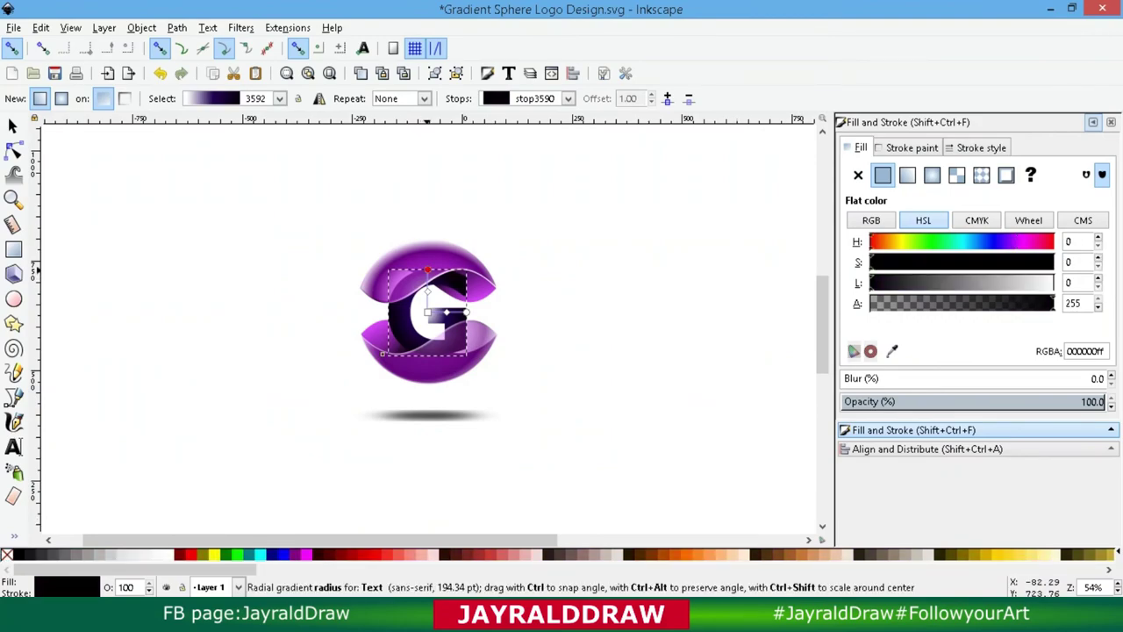
Step: Colour the gradient centre purple #a200cd and shift its centre and radius up-right
drag(427, 271, 440, 315)
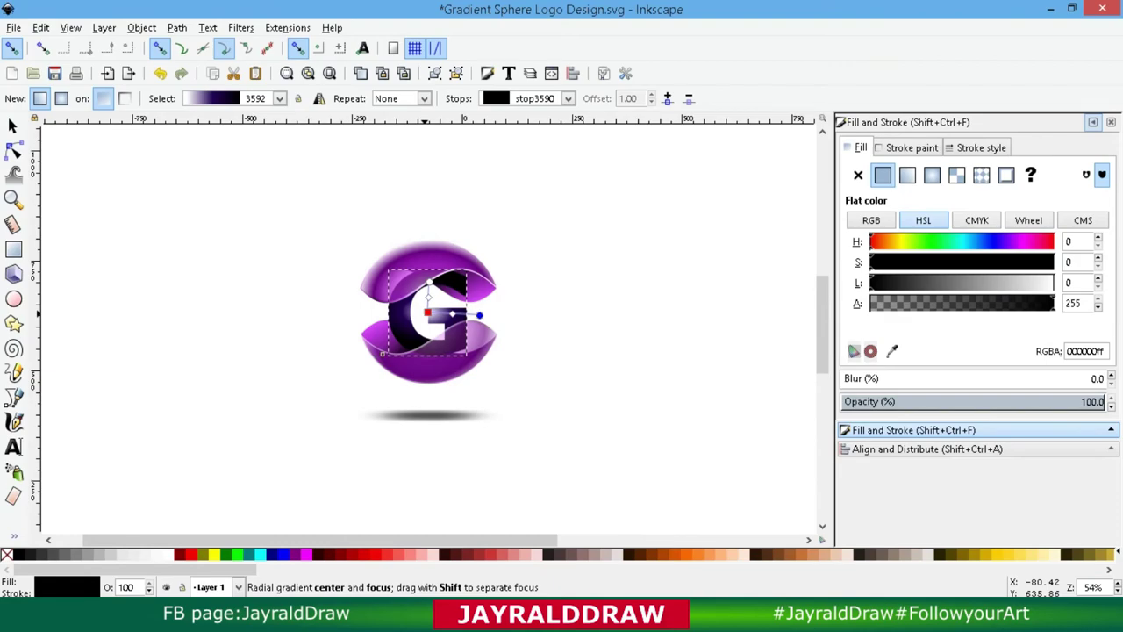
click(428, 312)
click(979, 283)
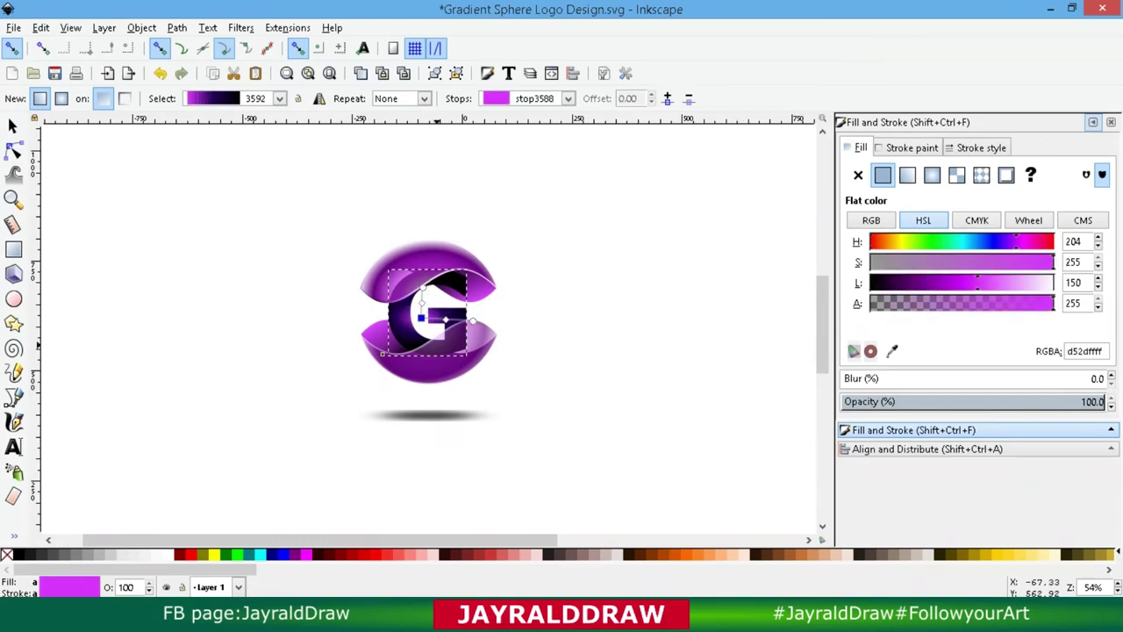
drag(421, 318, 432, 314)
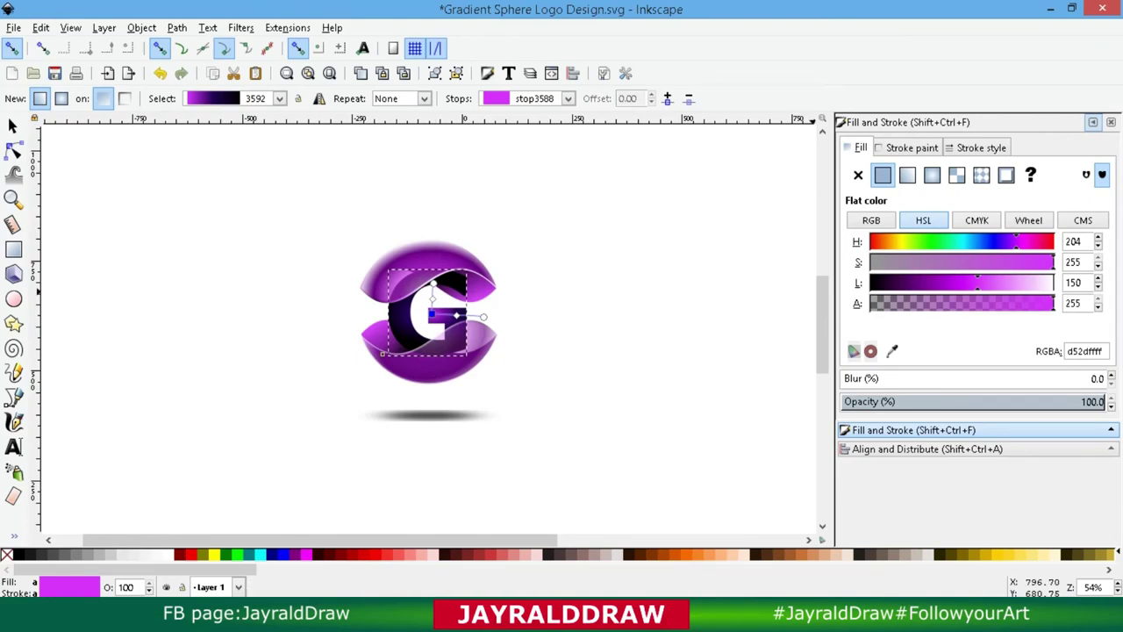
click(944, 283)
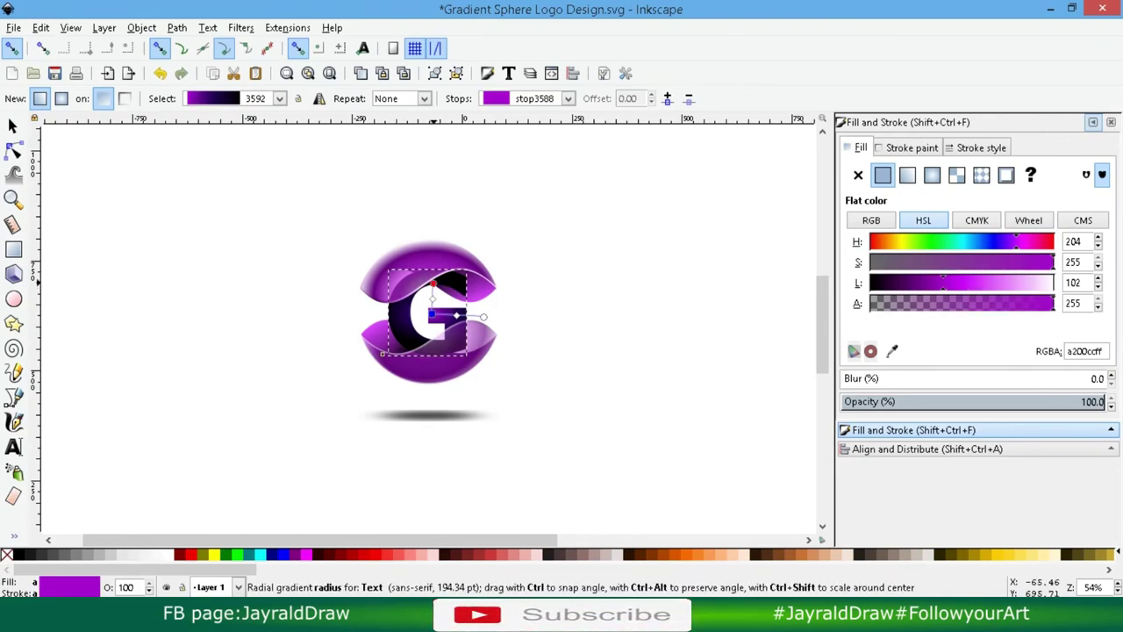
drag(483, 316, 479, 311)
click(483, 309)
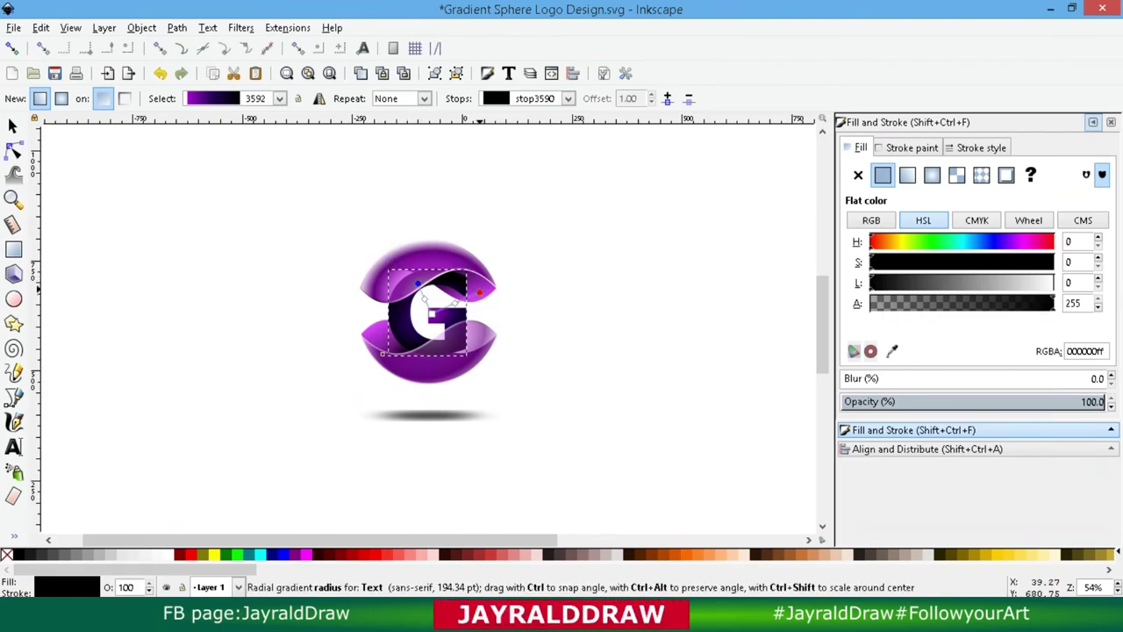
drag(420, 282, 476, 270)
click(431, 314)
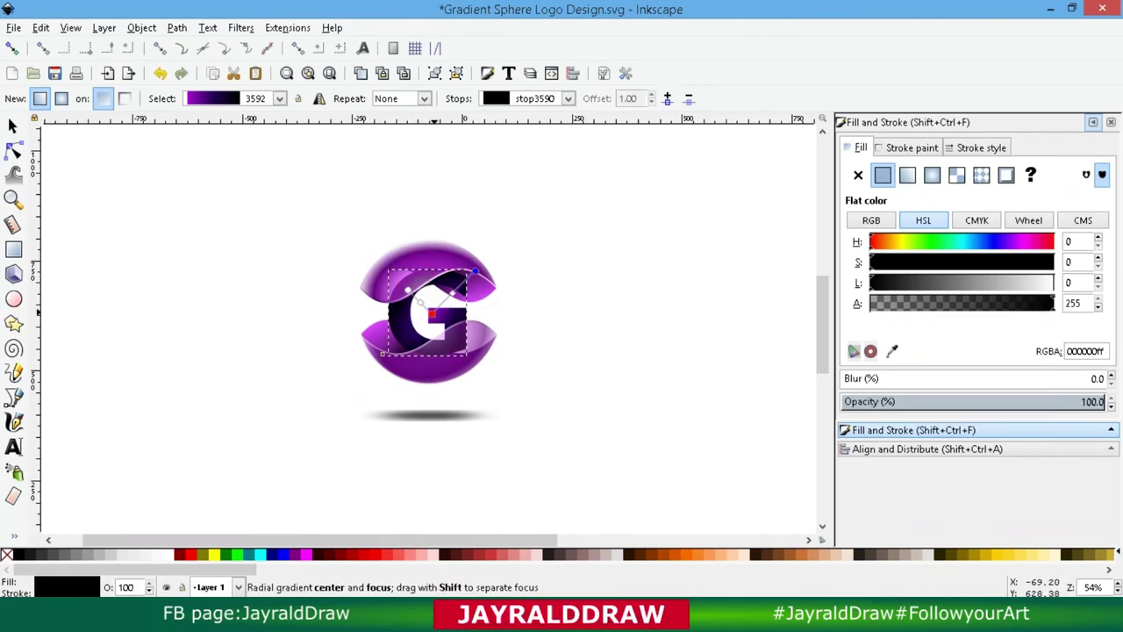
drag(431, 315, 437, 317)
click(481, 275)
Step: Select all eight logo objects, including the shadow, and group them
key(s)
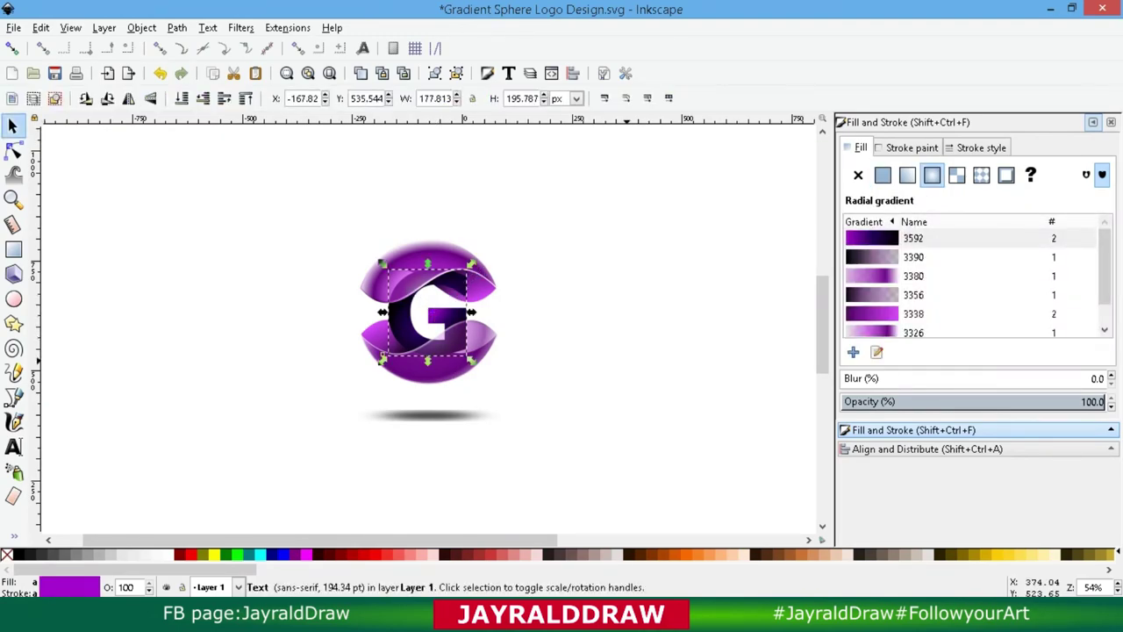
key(Escape)
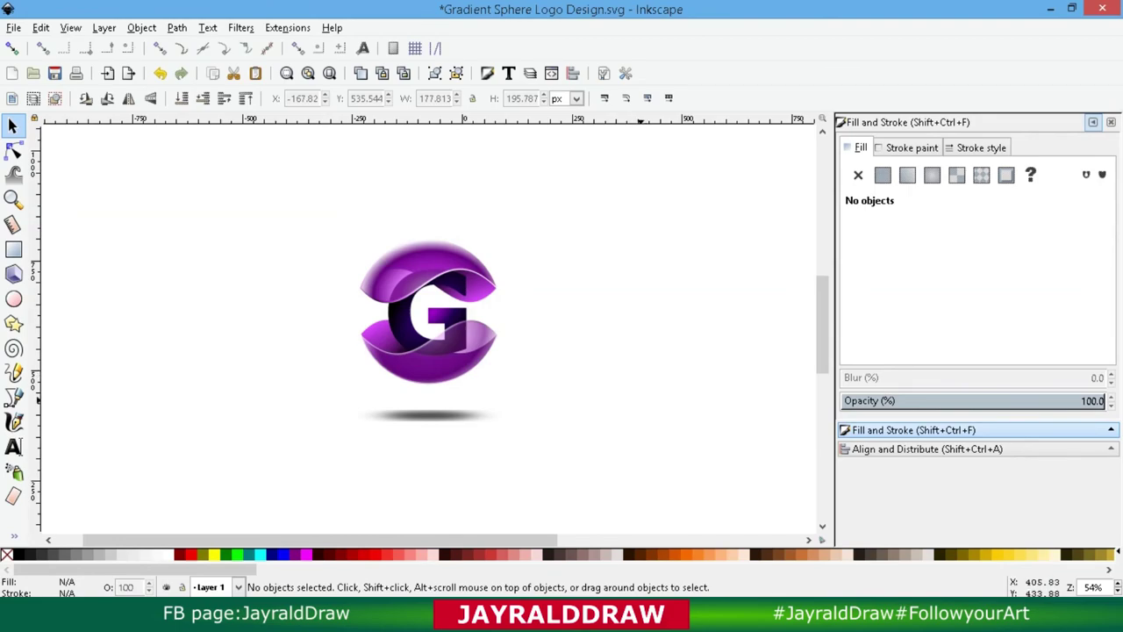
drag(256, 181, 611, 483)
key(ctrl+a)
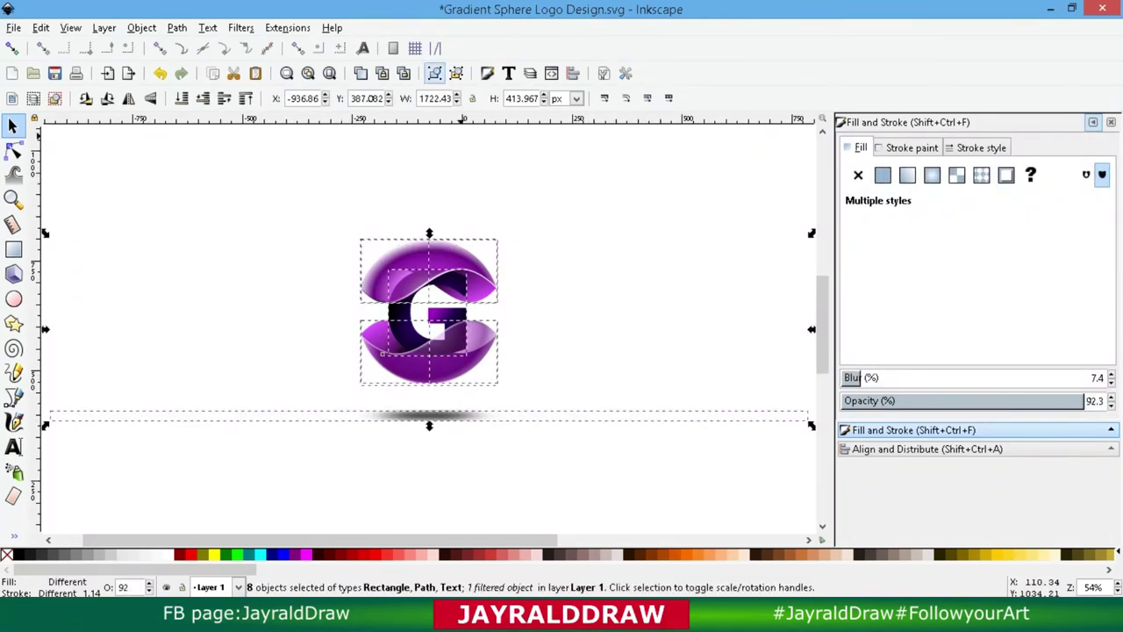
click(434, 73)
key(plus)
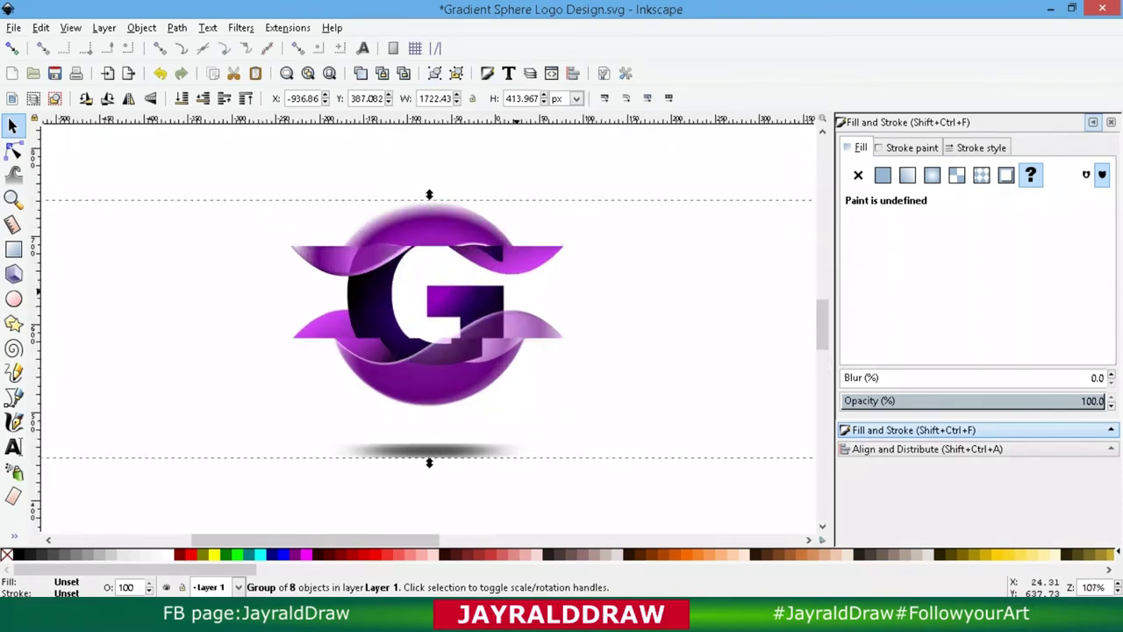
key(plus)
key(Escape)
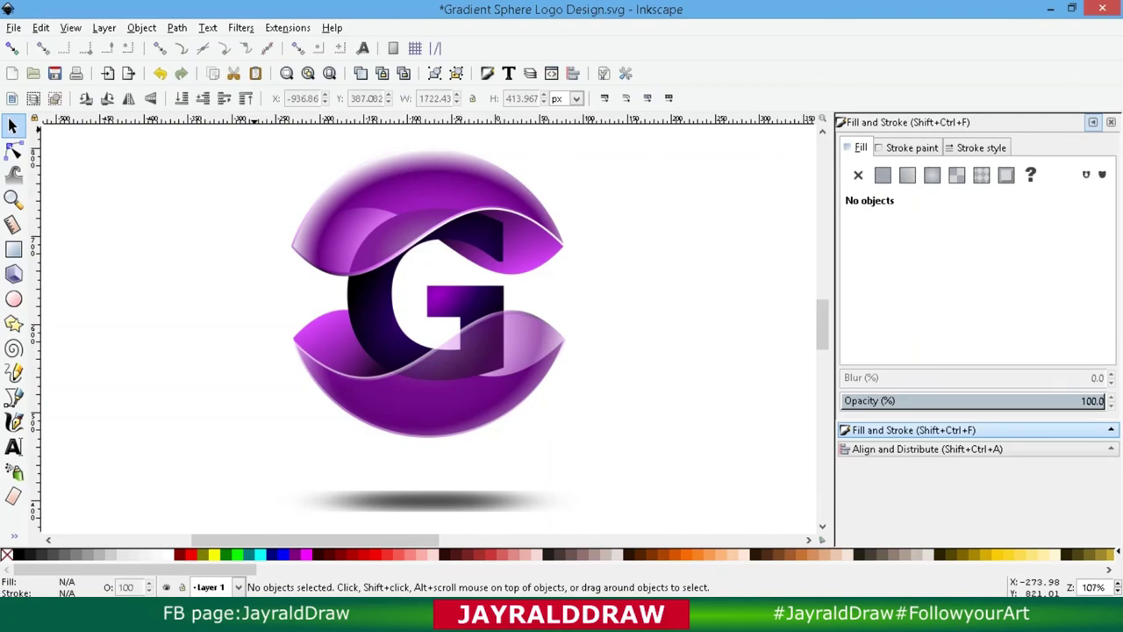
key(minus)
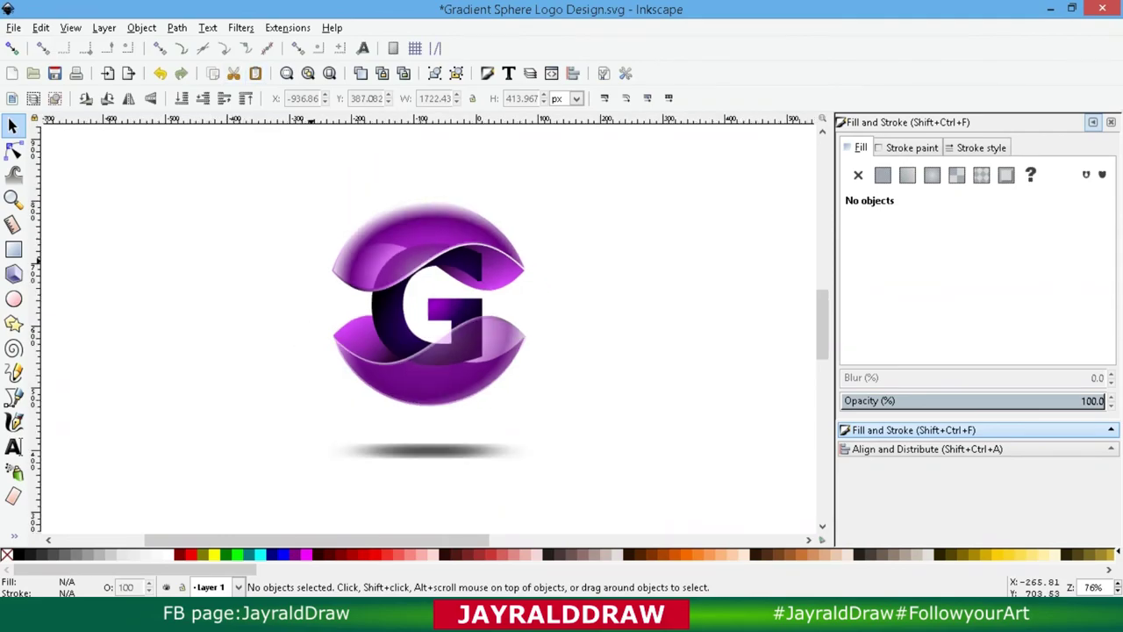